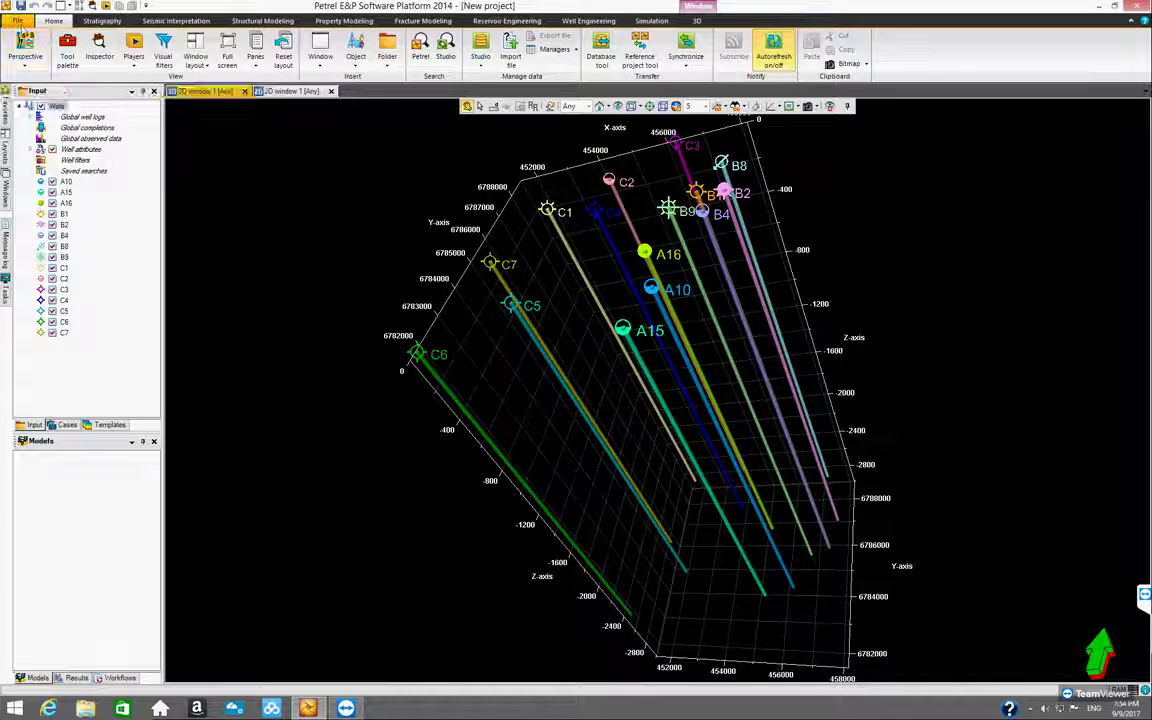
Review the project settings, checking the coordinate reference system and units and both groups of miscellaneous settings
click(19, 22)
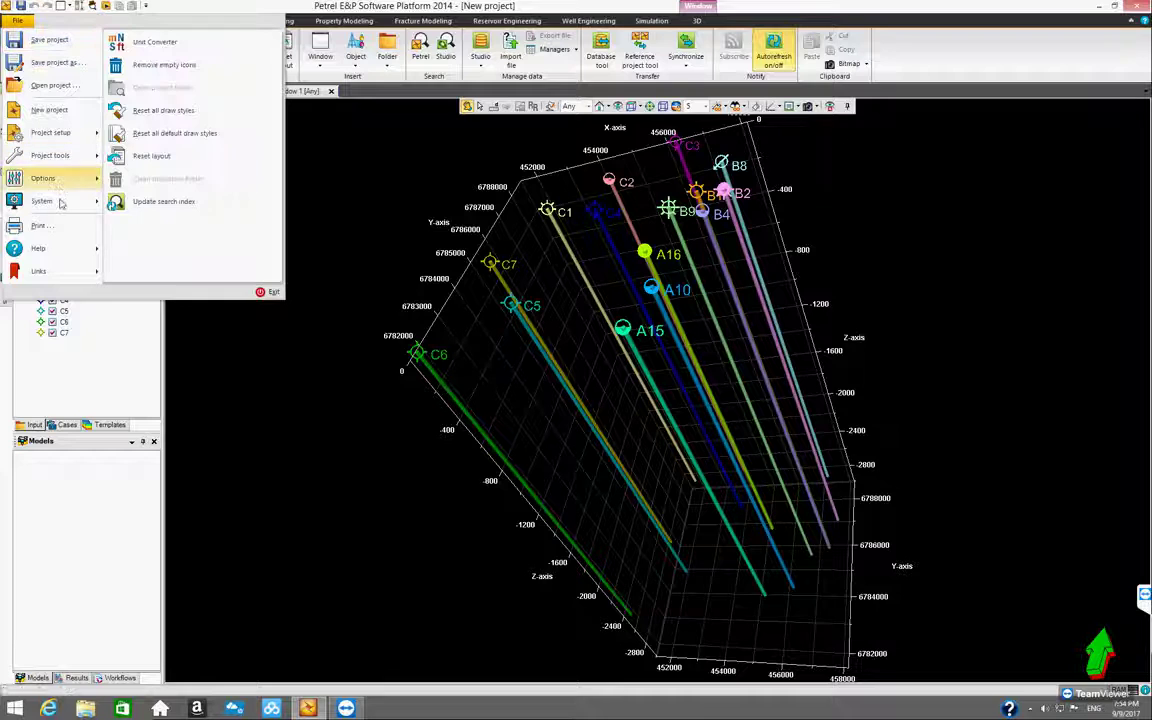
mouse_move(60, 203)
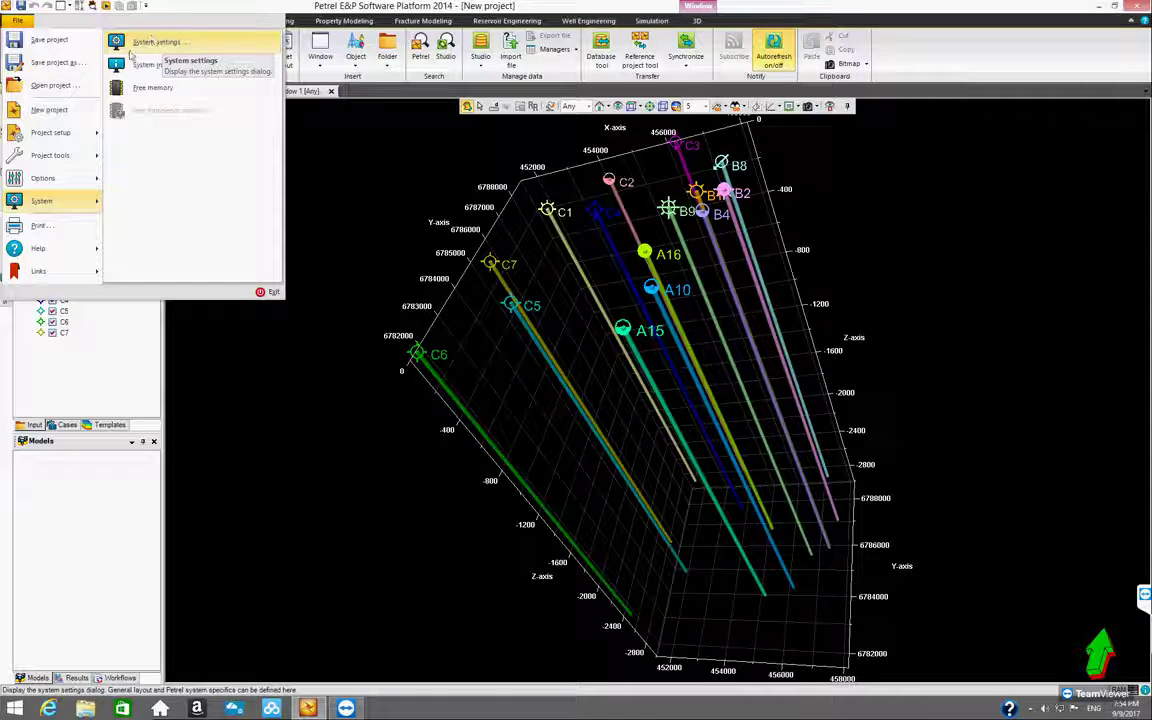
mouse_move(60, 137)
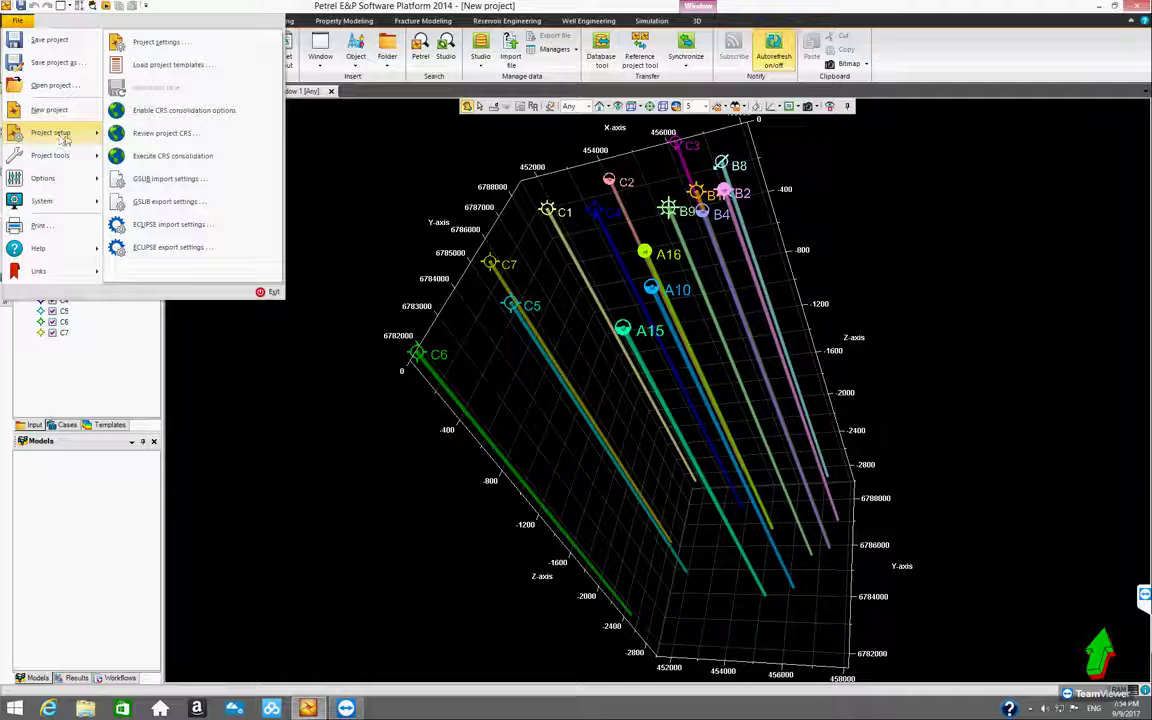
click(185, 45)
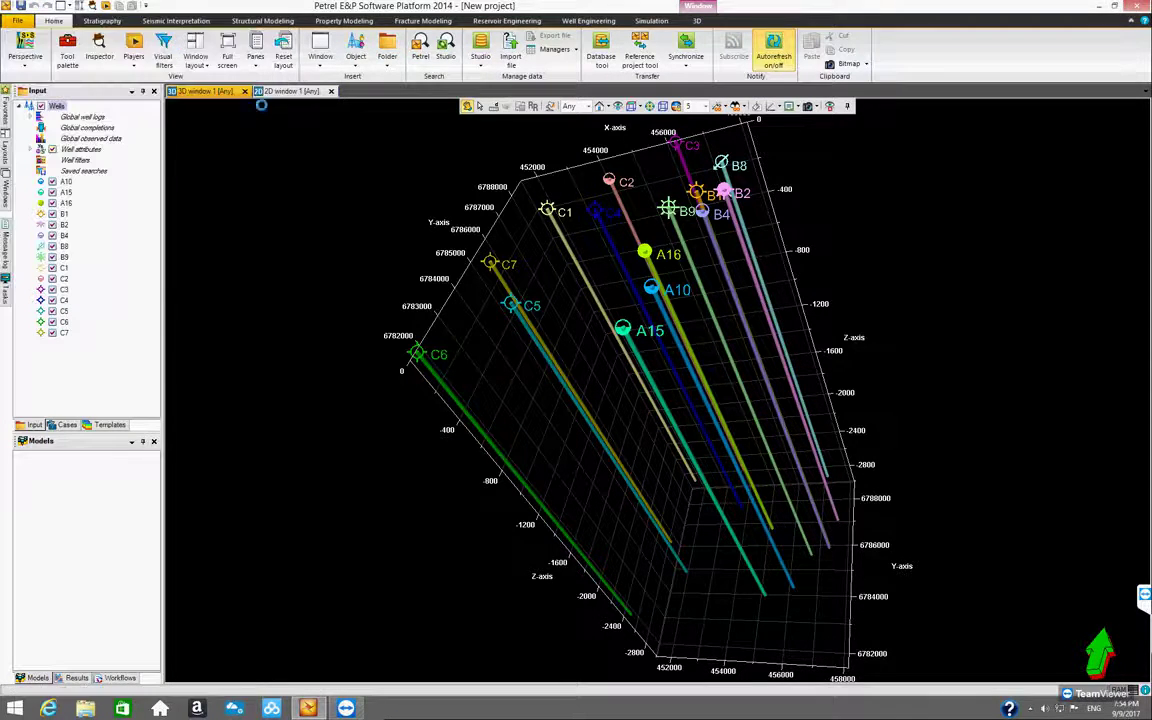
drag(470, 136, 477, 144)
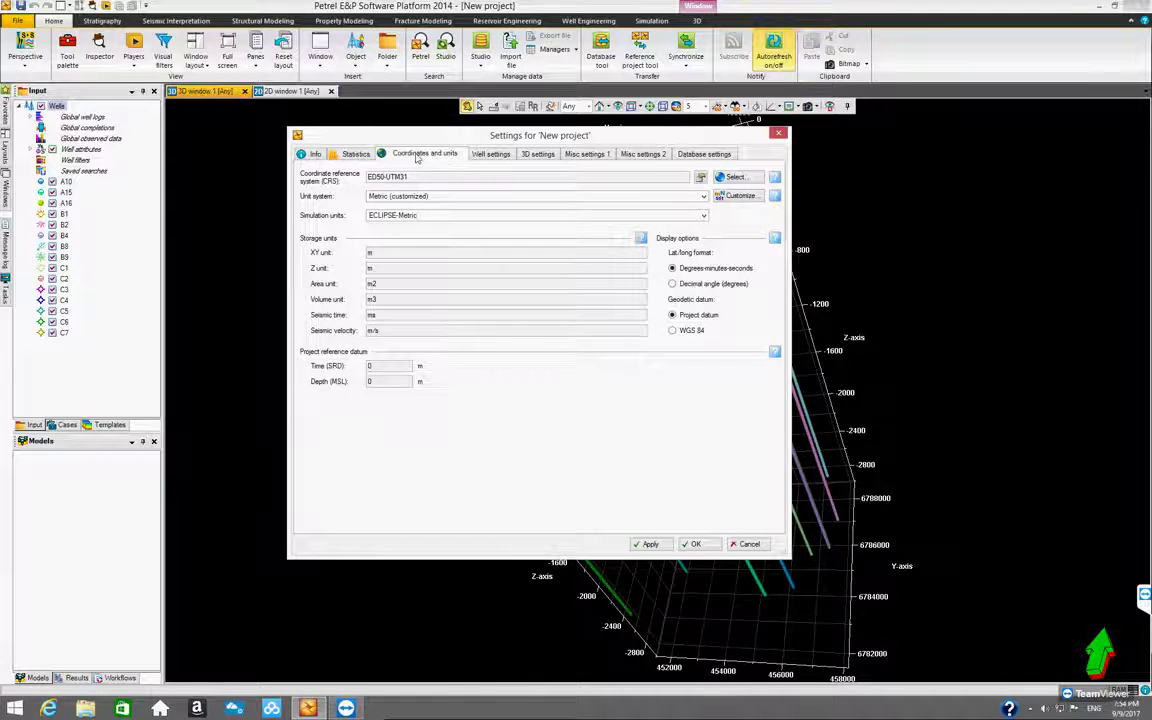
click(585, 154)
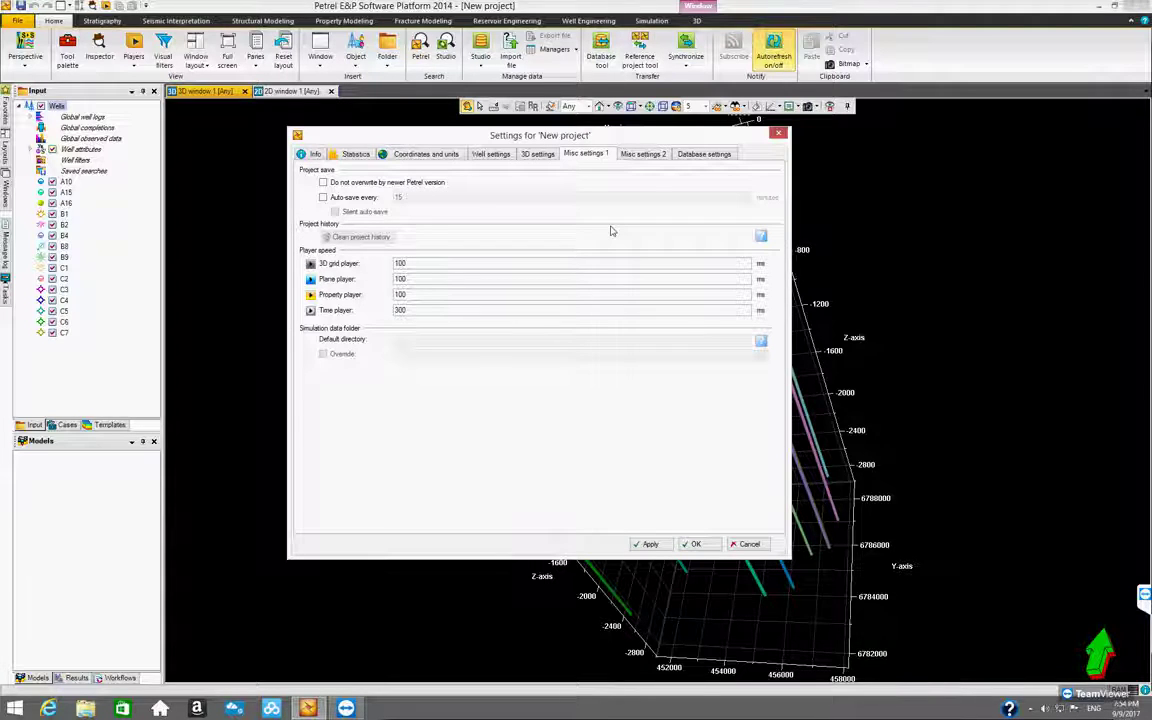
click(645, 155)
drag(598, 137, 622, 146)
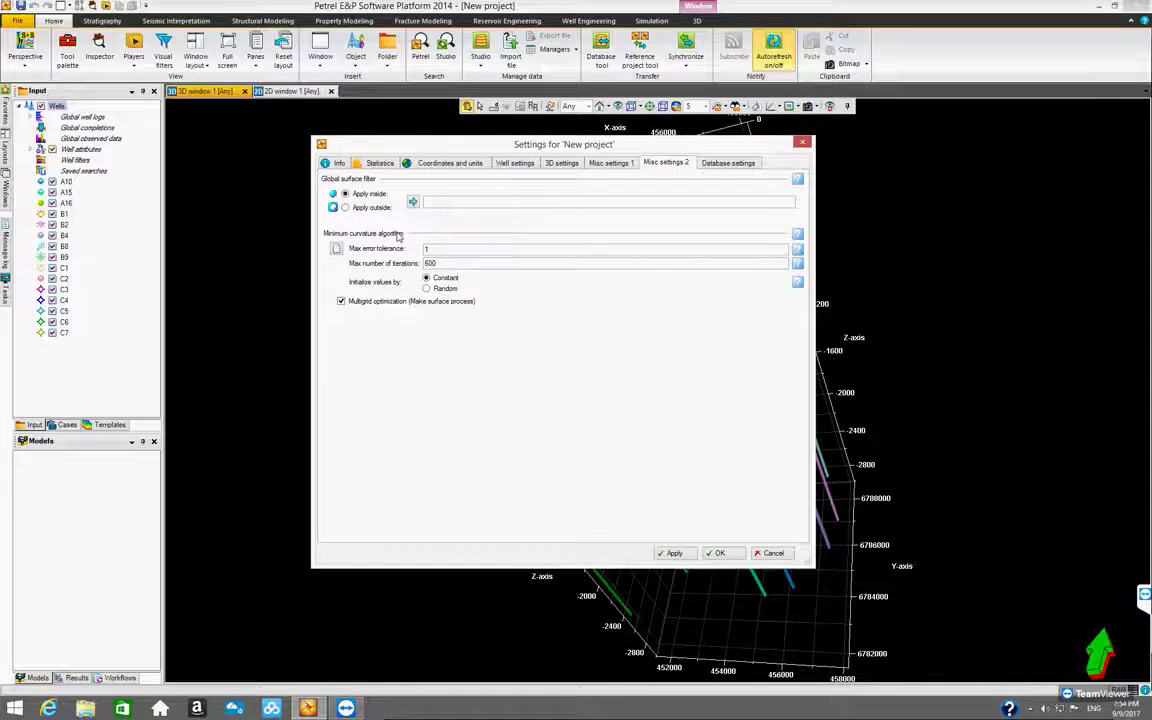
click(610, 163)
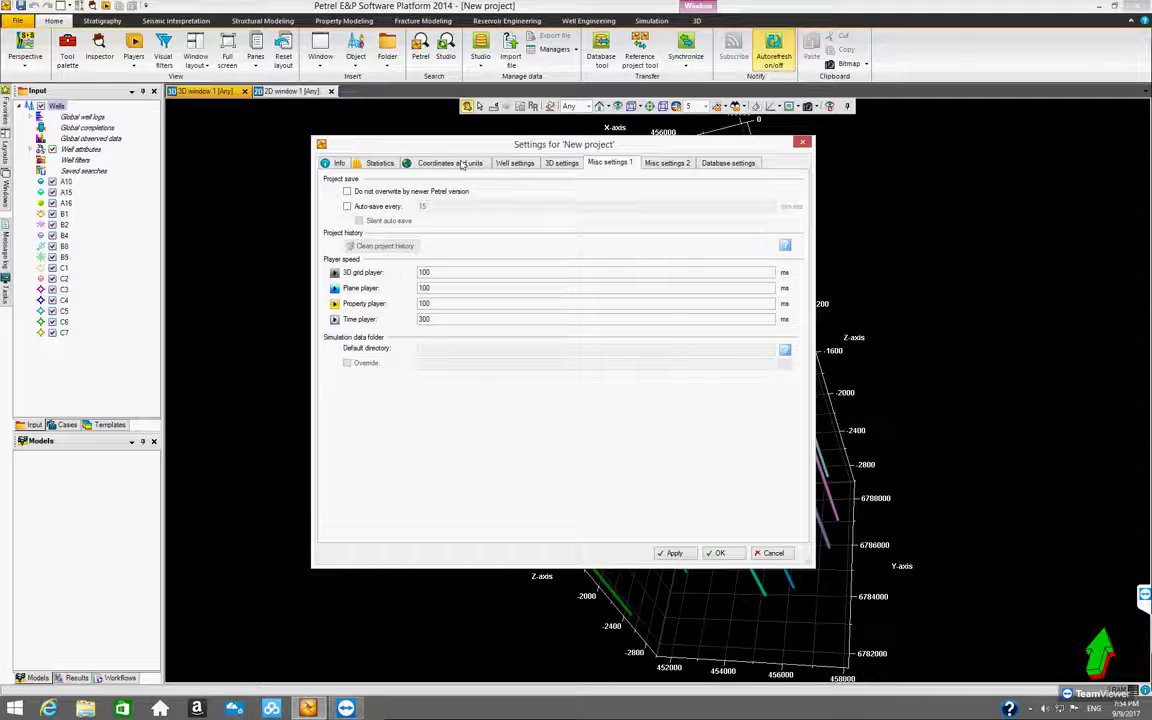
click(462, 164)
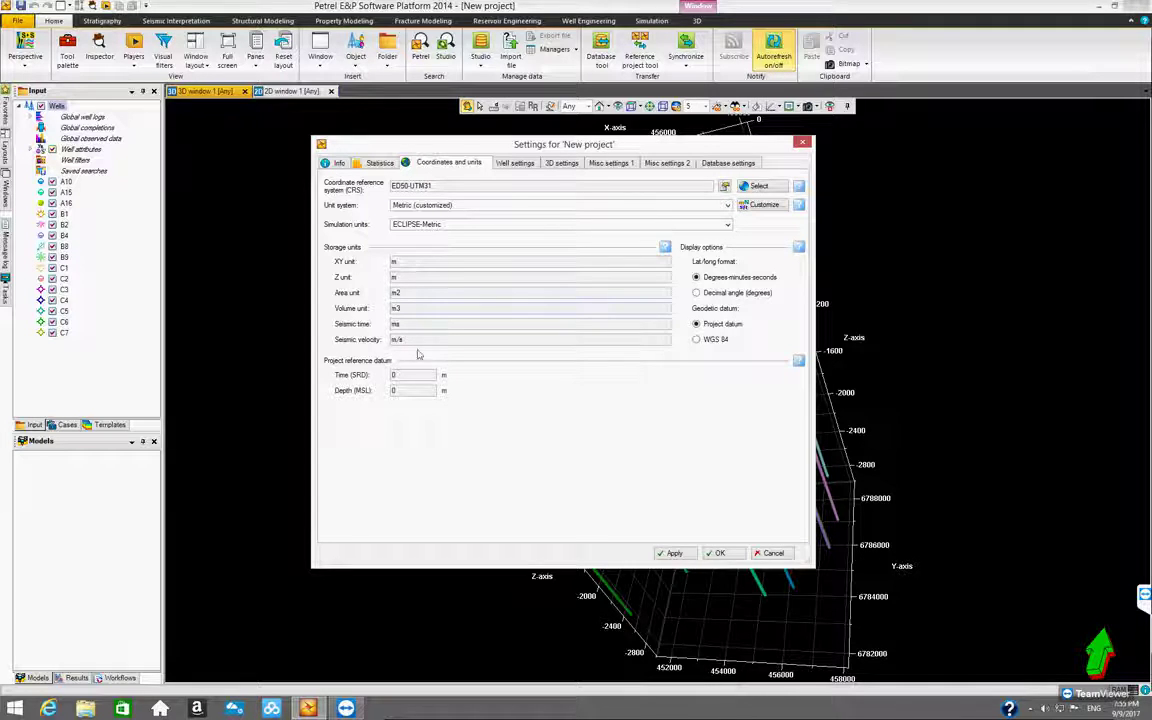
click(801, 143)
Examine the path and symbol style settings of the Wells folder, keeping the displayed wells in view
drag(447, 349, 397, 370)
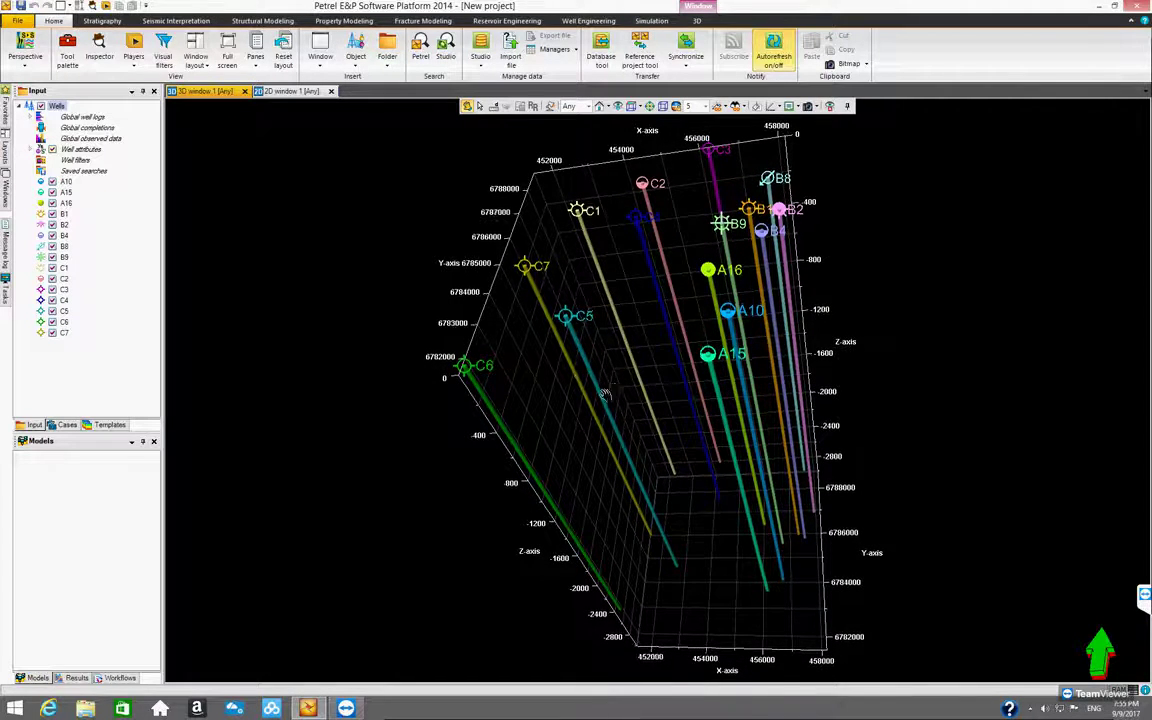
drag(560, 350, 604, 394)
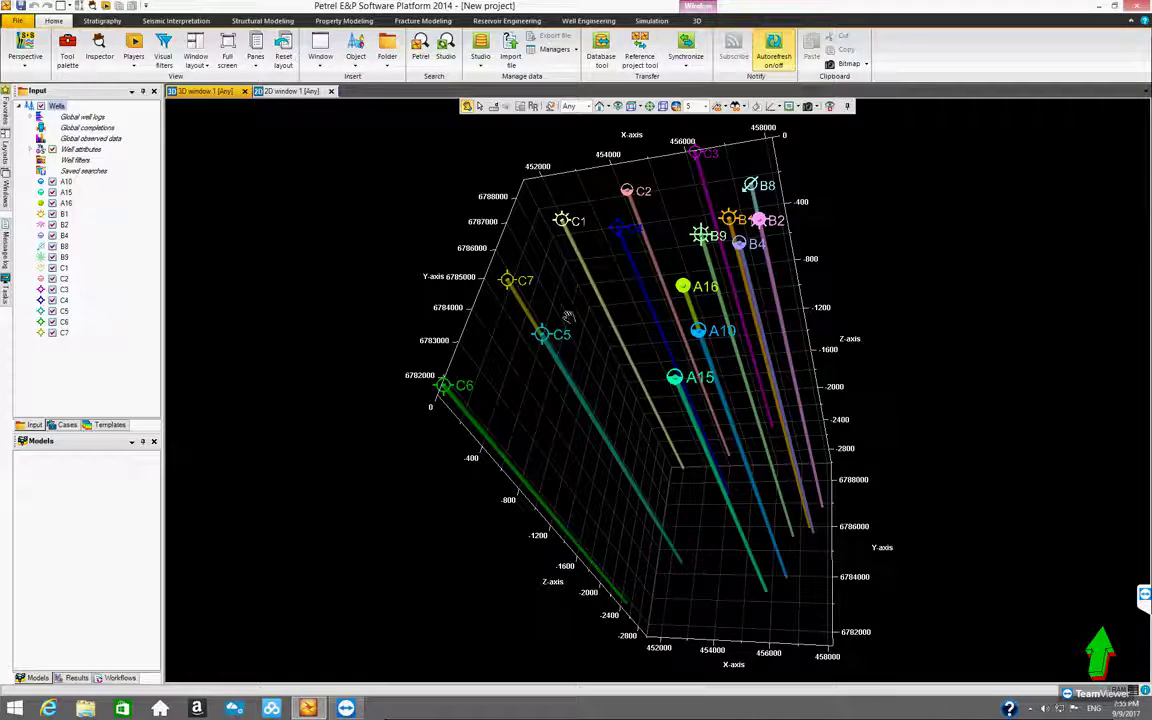
drag(570, 303, 62, 108)
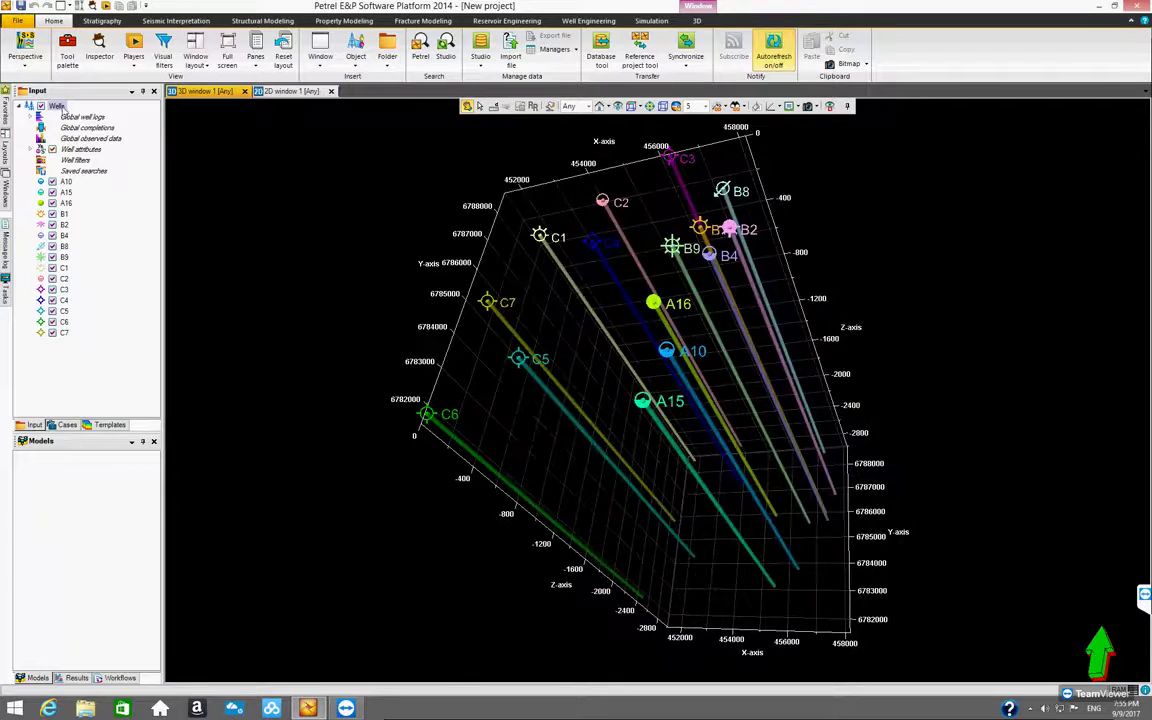
click(56, 106)
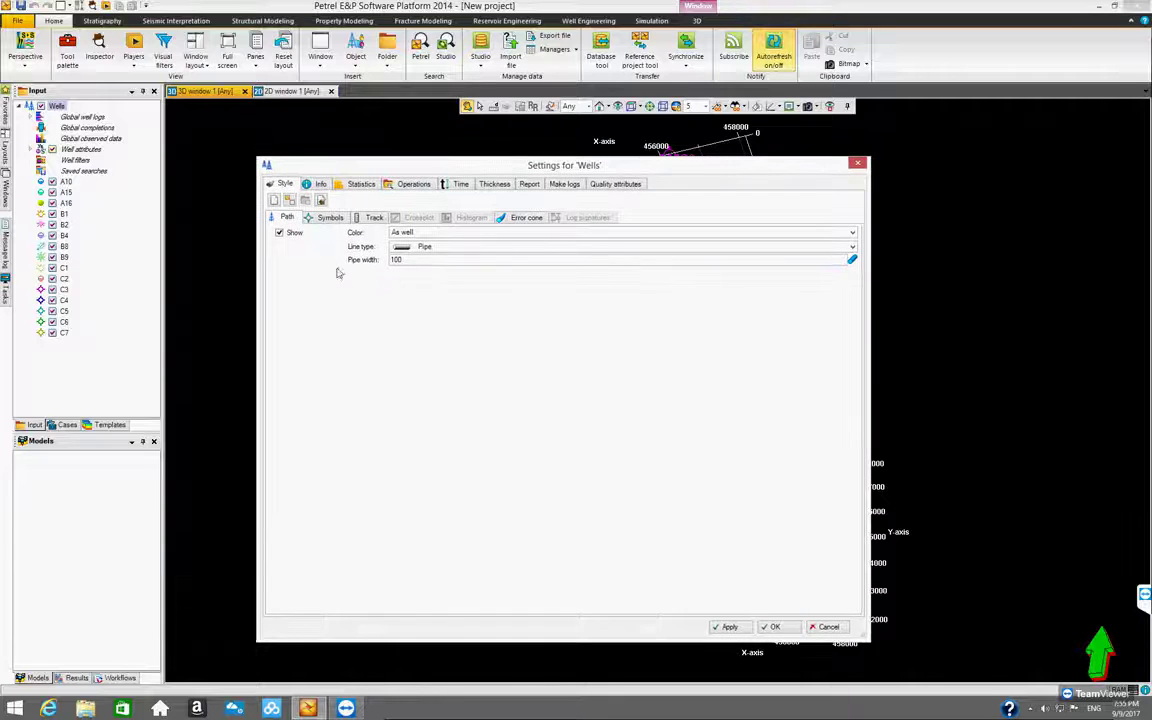
drag(360, 163, 340, 198)
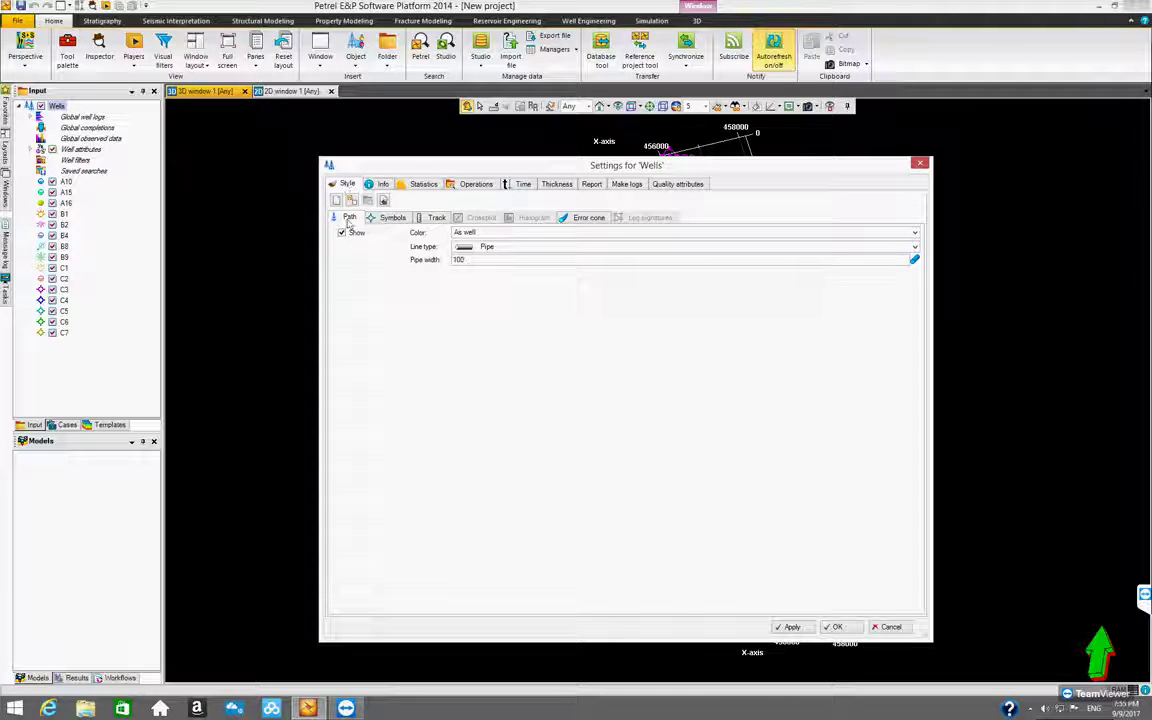
drag(547, 168, 520, 387)
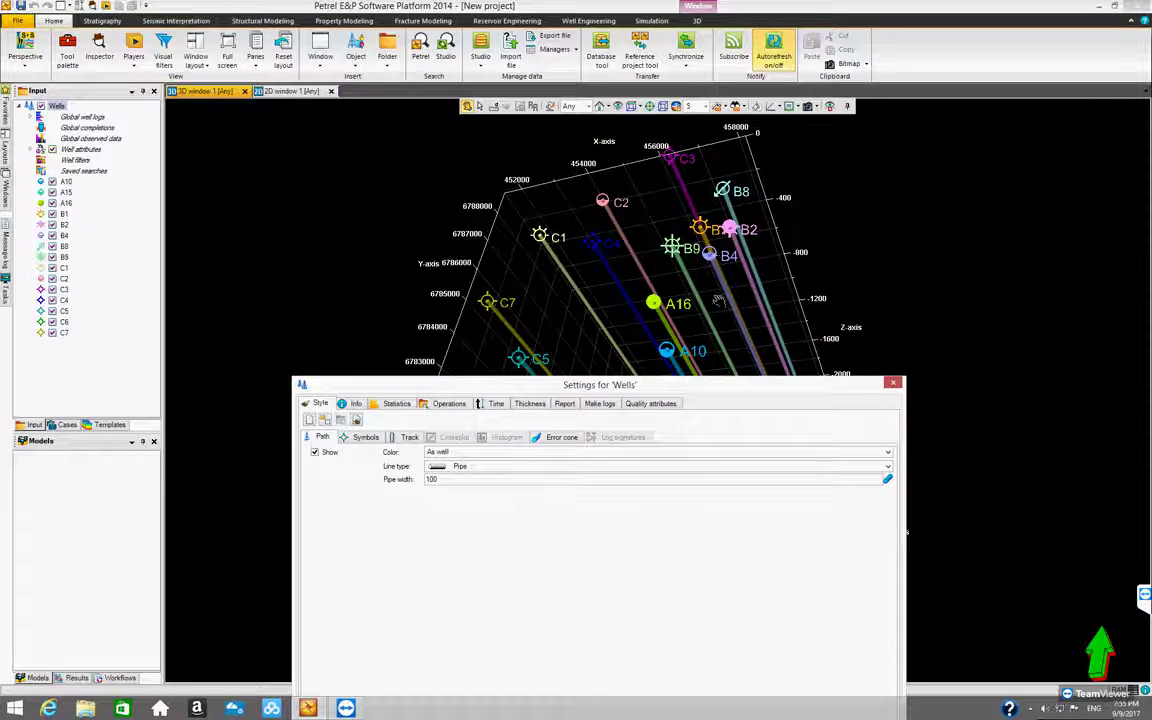
click(371, 439)
drag(437, 385, 414, 244)
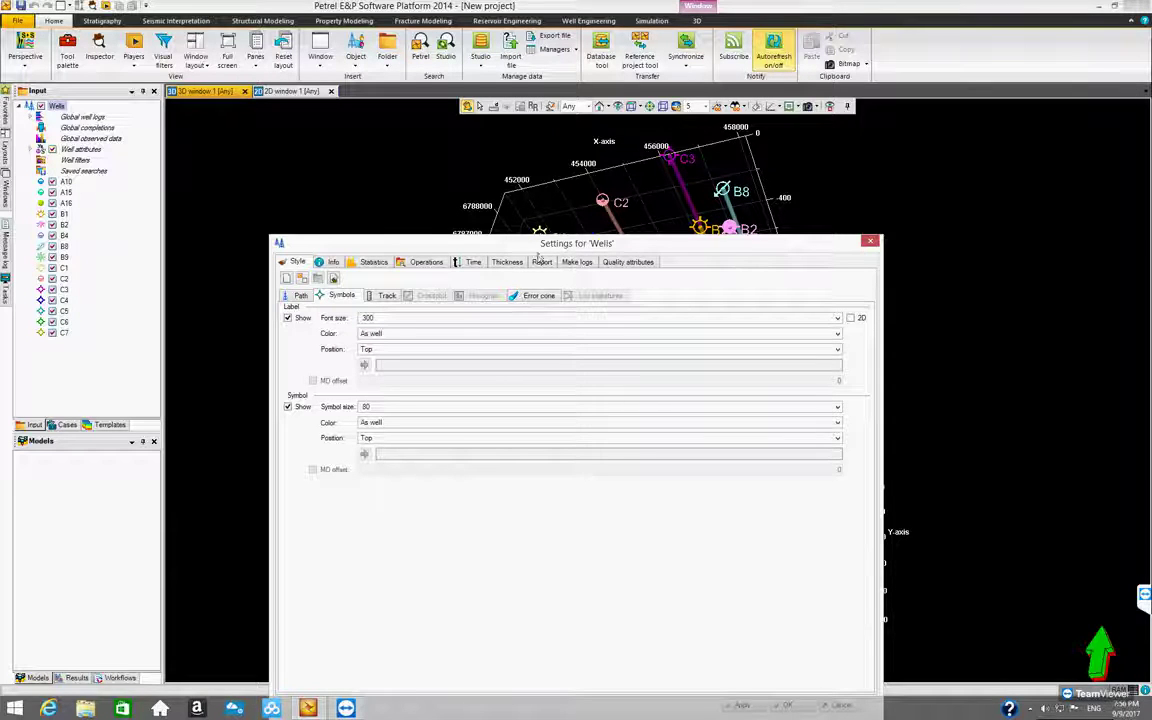
click(870, 243)
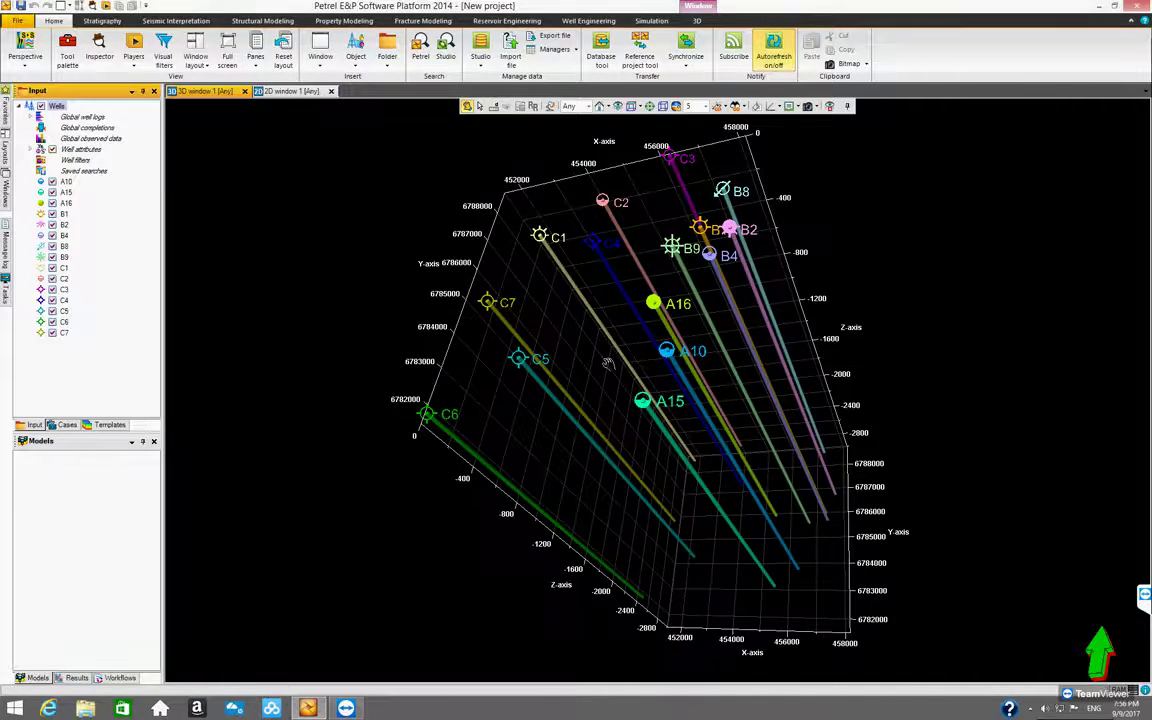
Save the project to the desktop under the file name myDemo as a Petrel project file
drag(524, 320, 653, 360)
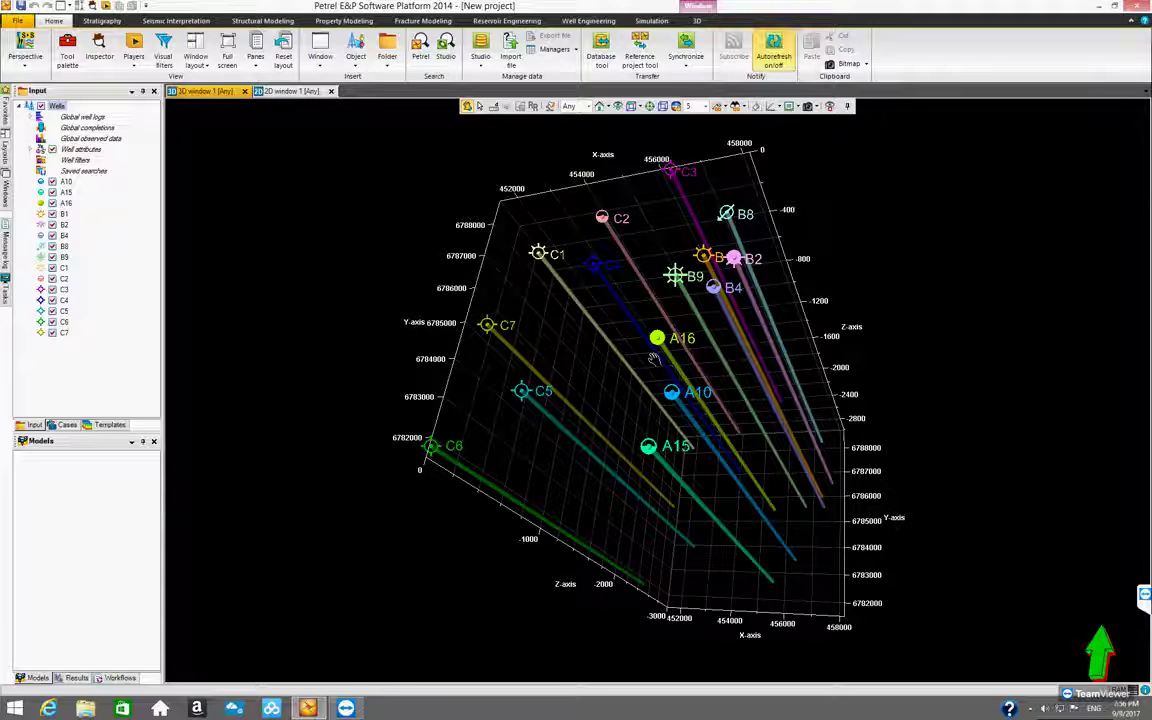
drag(625, 354, 612, 385)
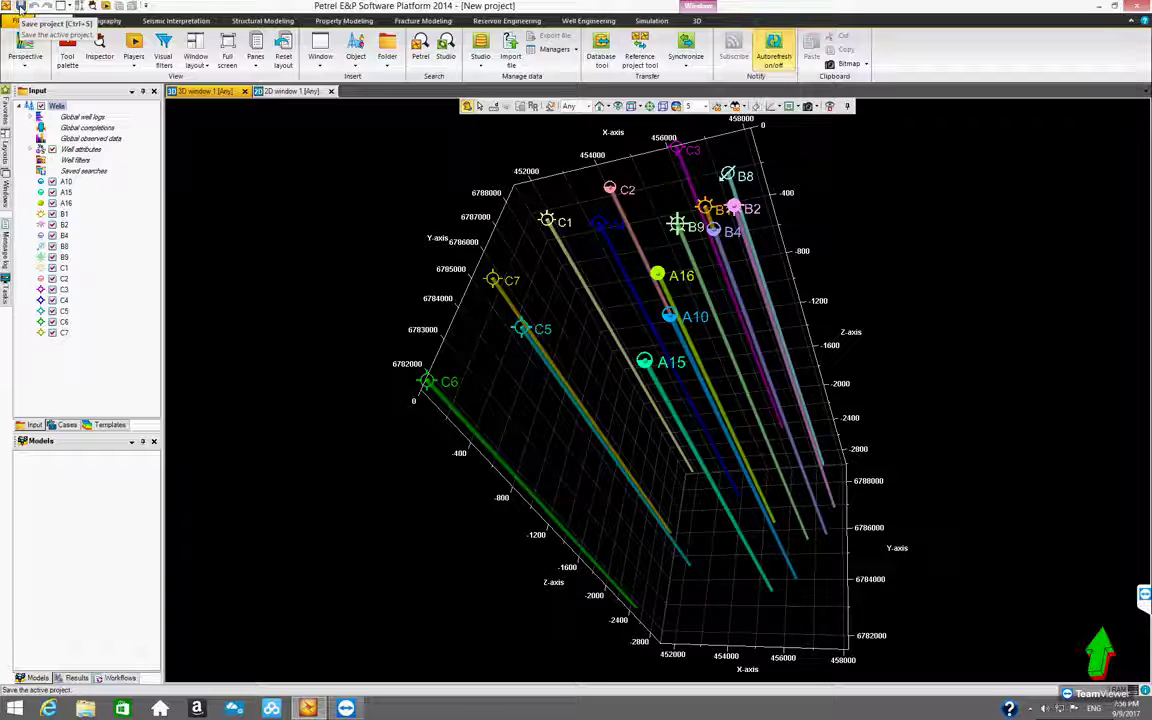
click(20, 6)
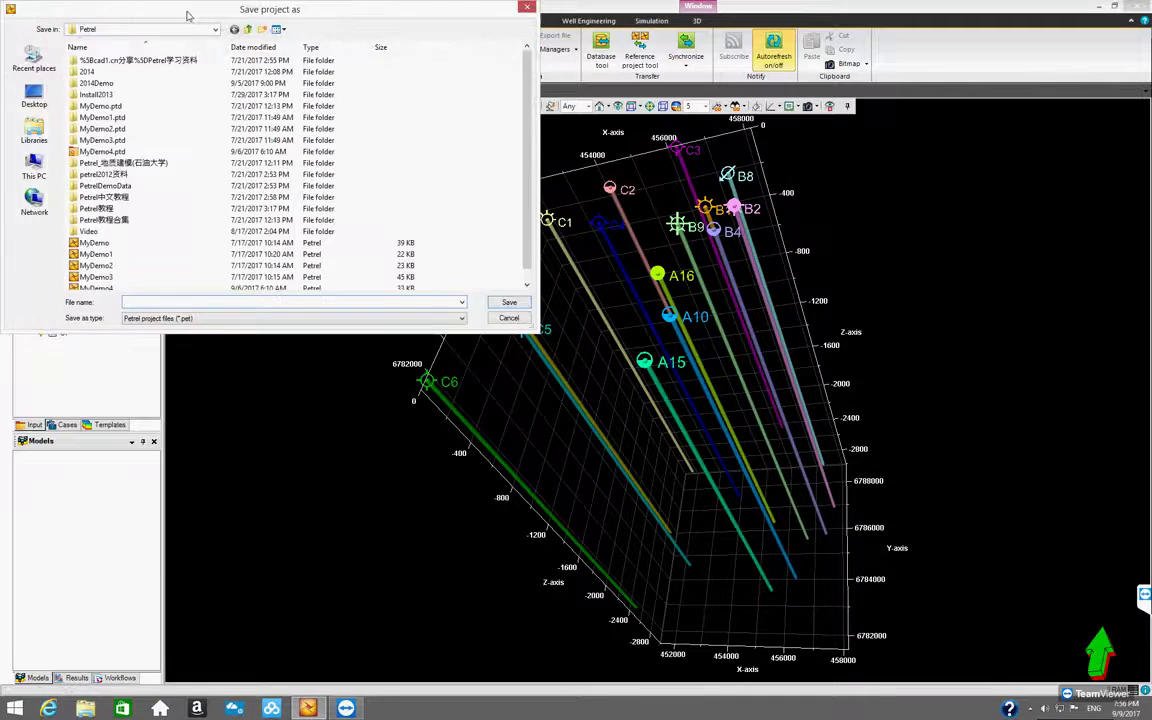
drag(185, 13, 480, 138)
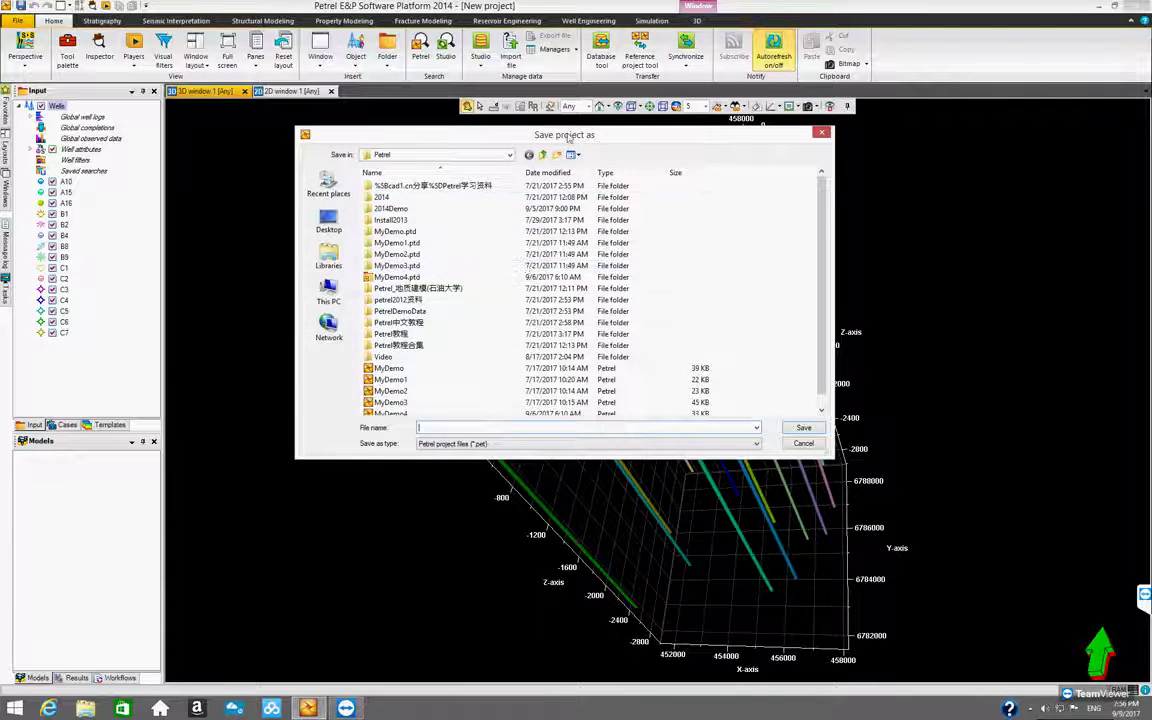
click(329, 222)
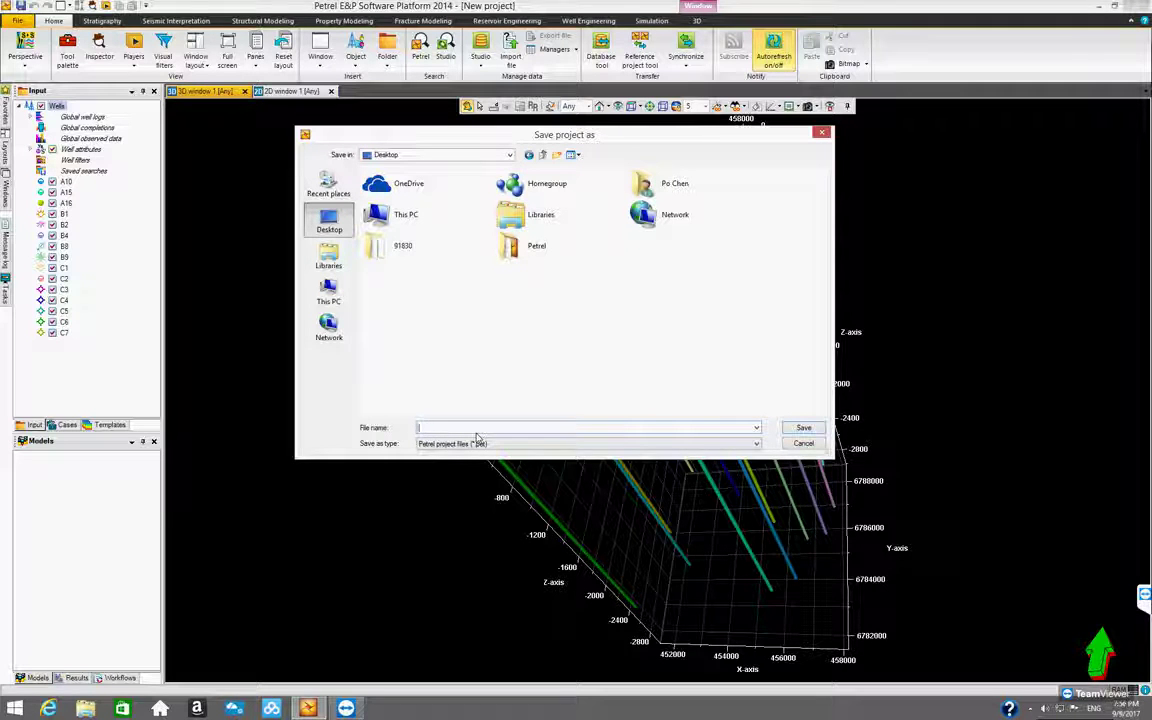
text(Fi)
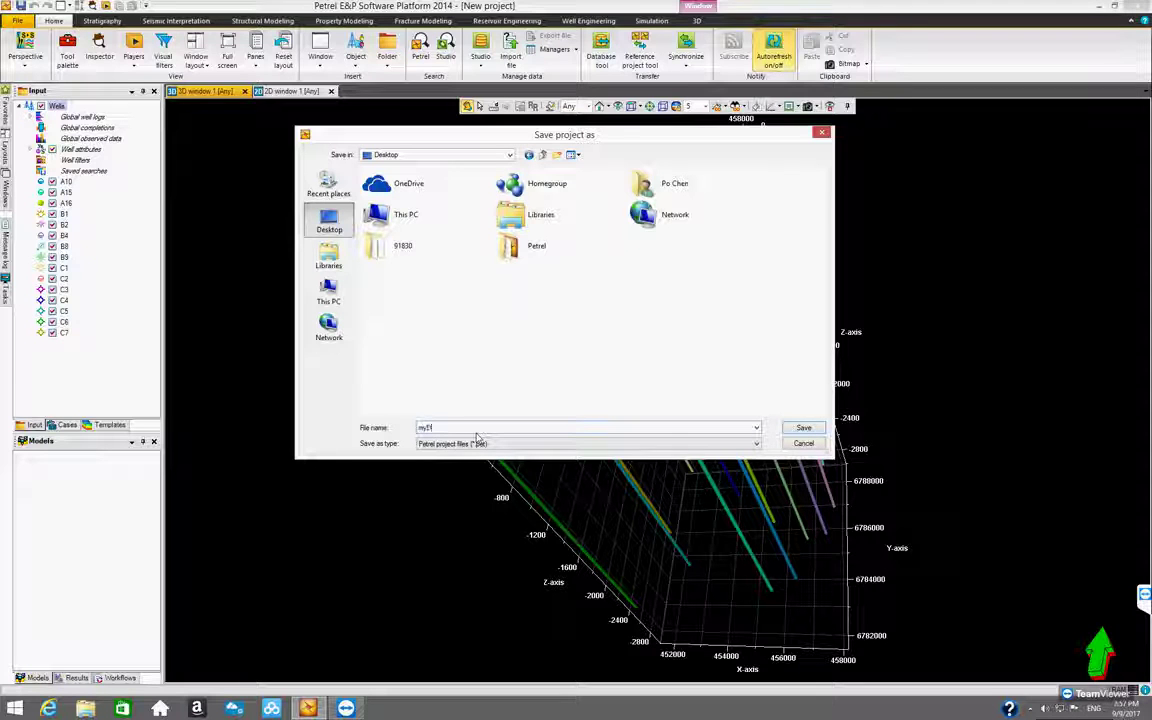
text(mo)
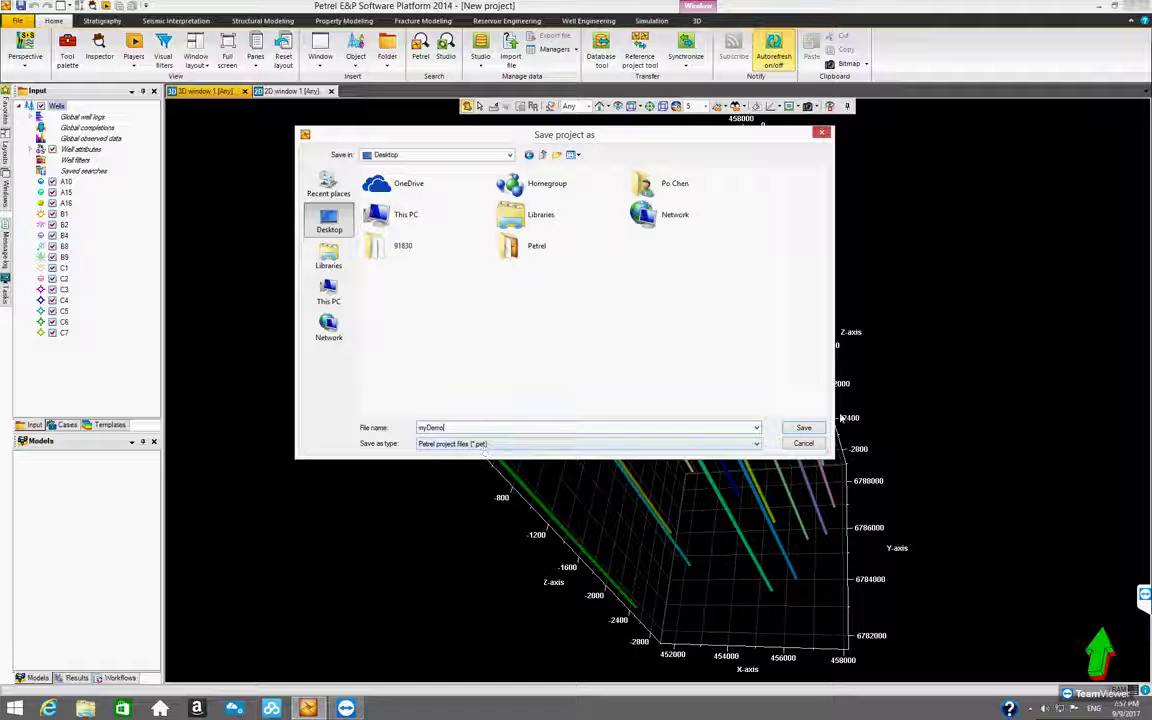
click(803, 427)
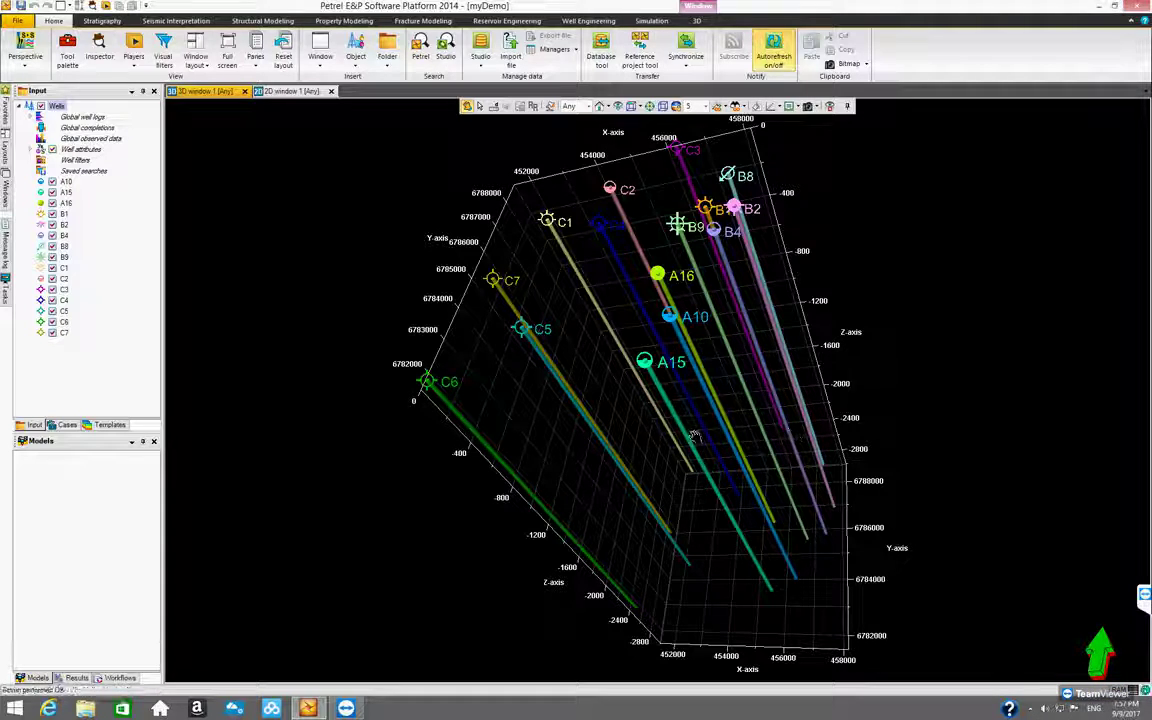
Restore the maximized Petrel window to a smaller size and move it clear of the desktop files
drag(693, 420, 690, 411)
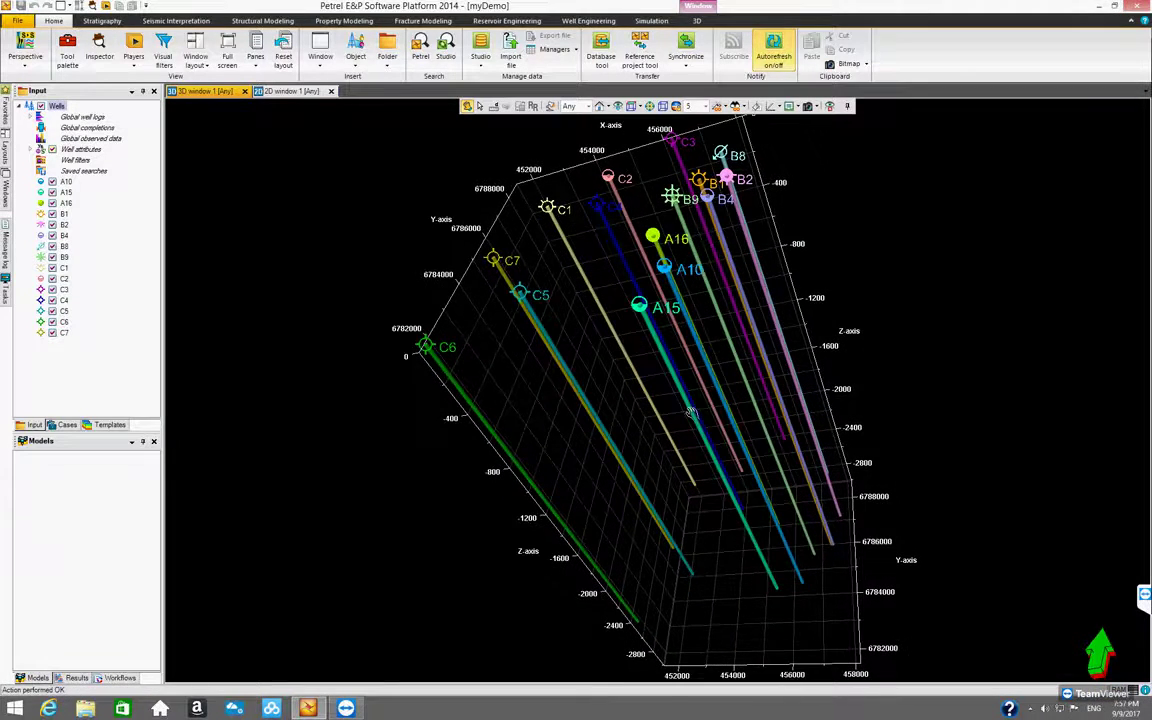
click(1114, 6)
drag(646, 96, 718, 74)
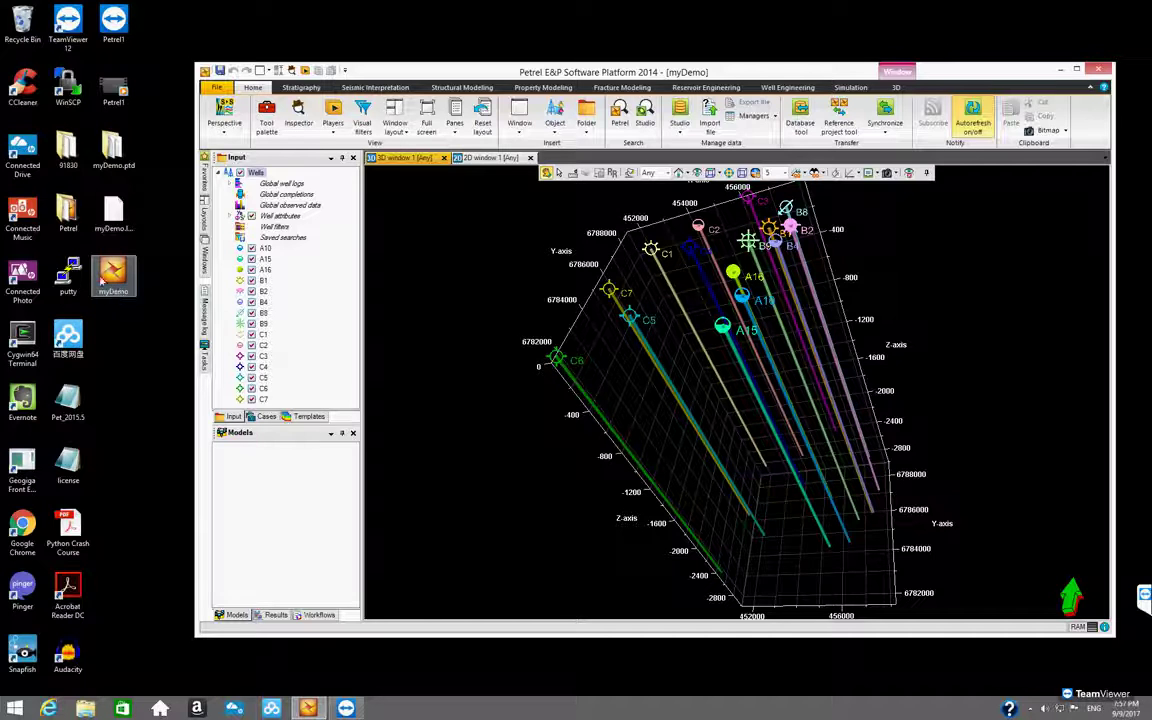
Check the file properties of the myDemo project file on the desktop
click(113, 276)
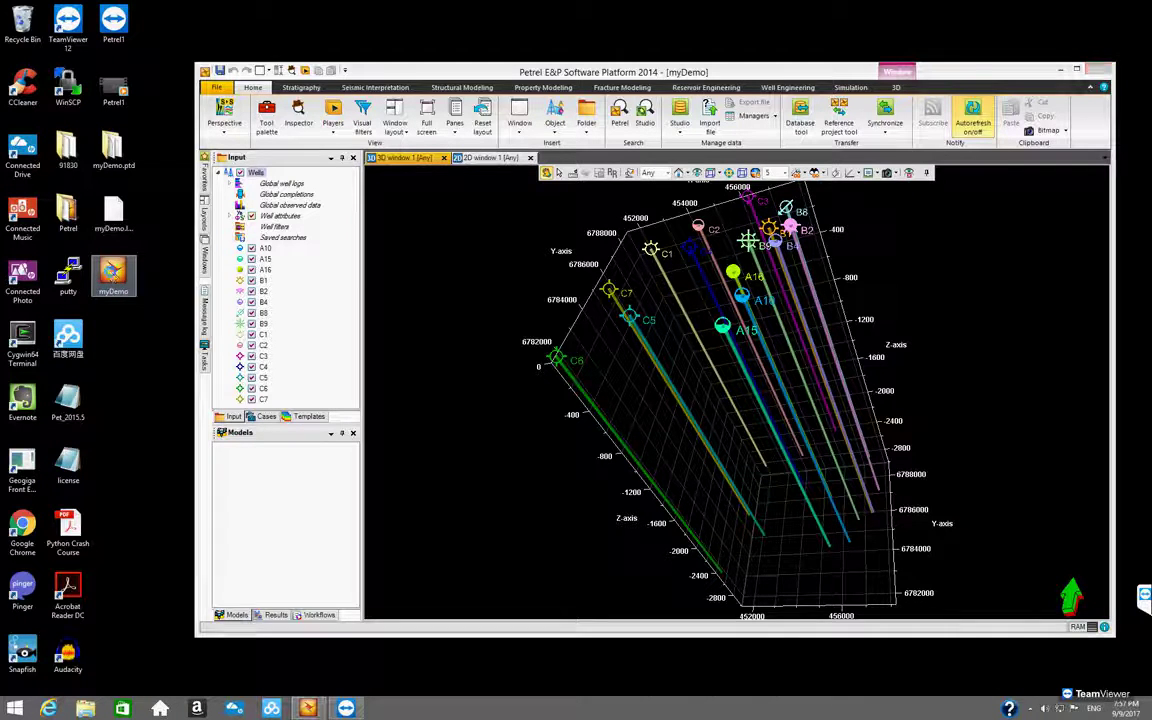
right_click(113, 275)
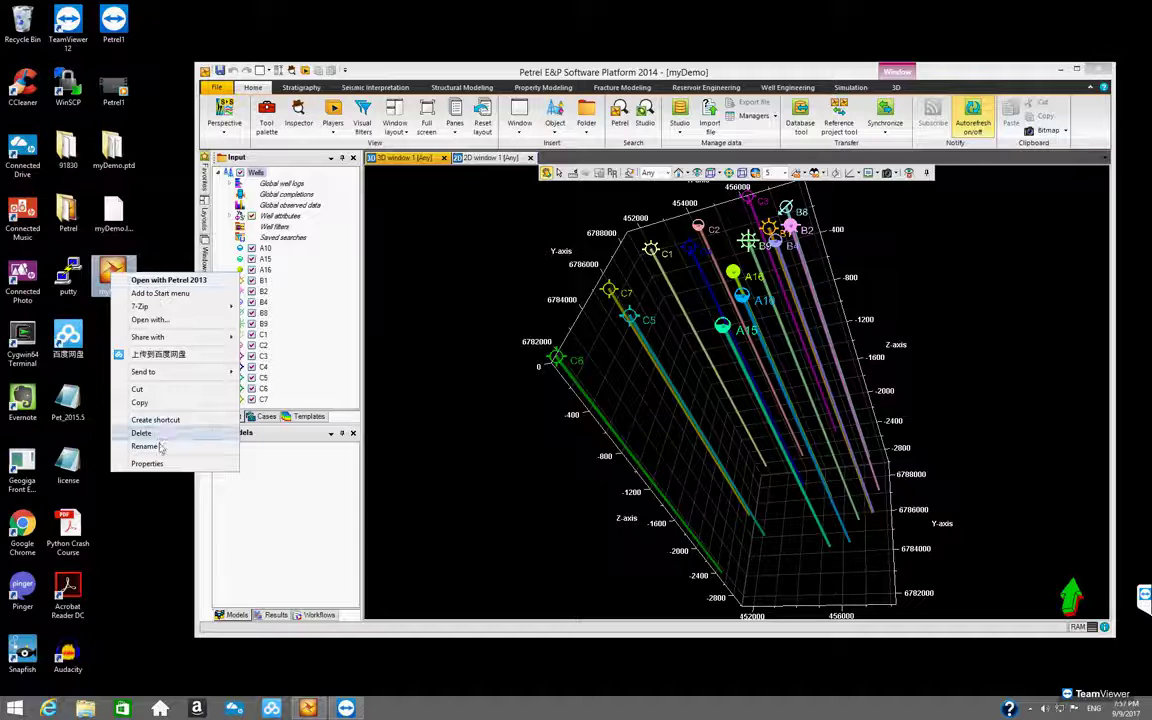
key(Escape)
click(254, 152)
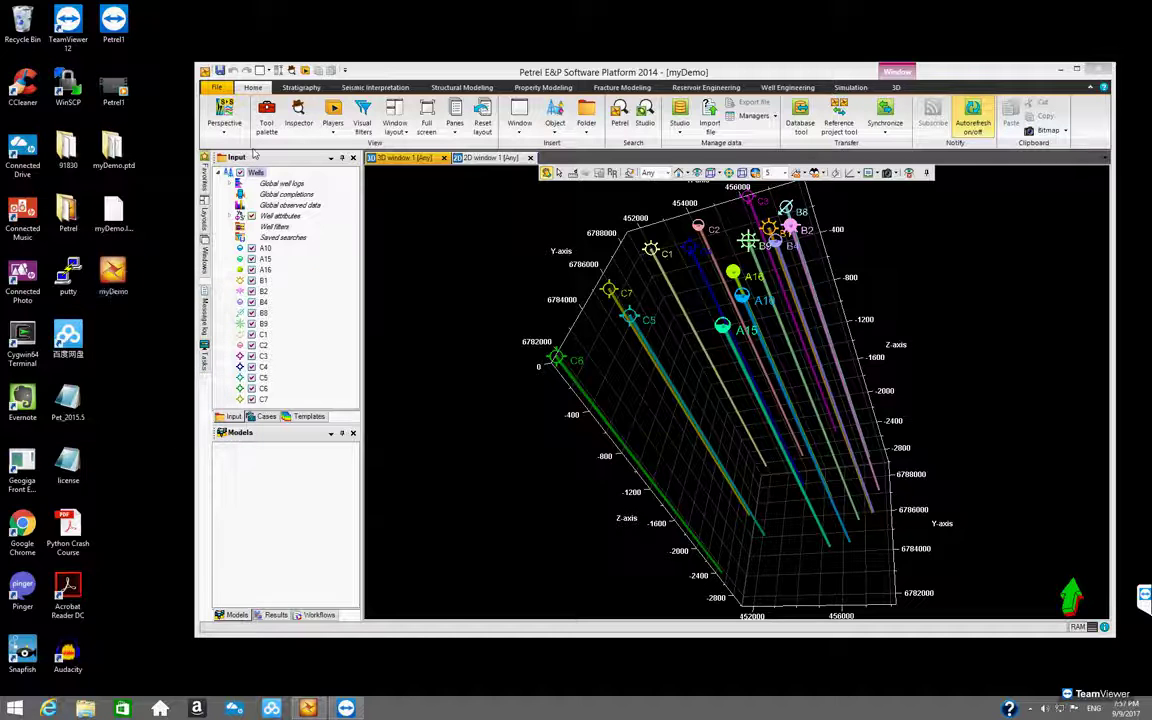
drag(250, 268, 325, 229)
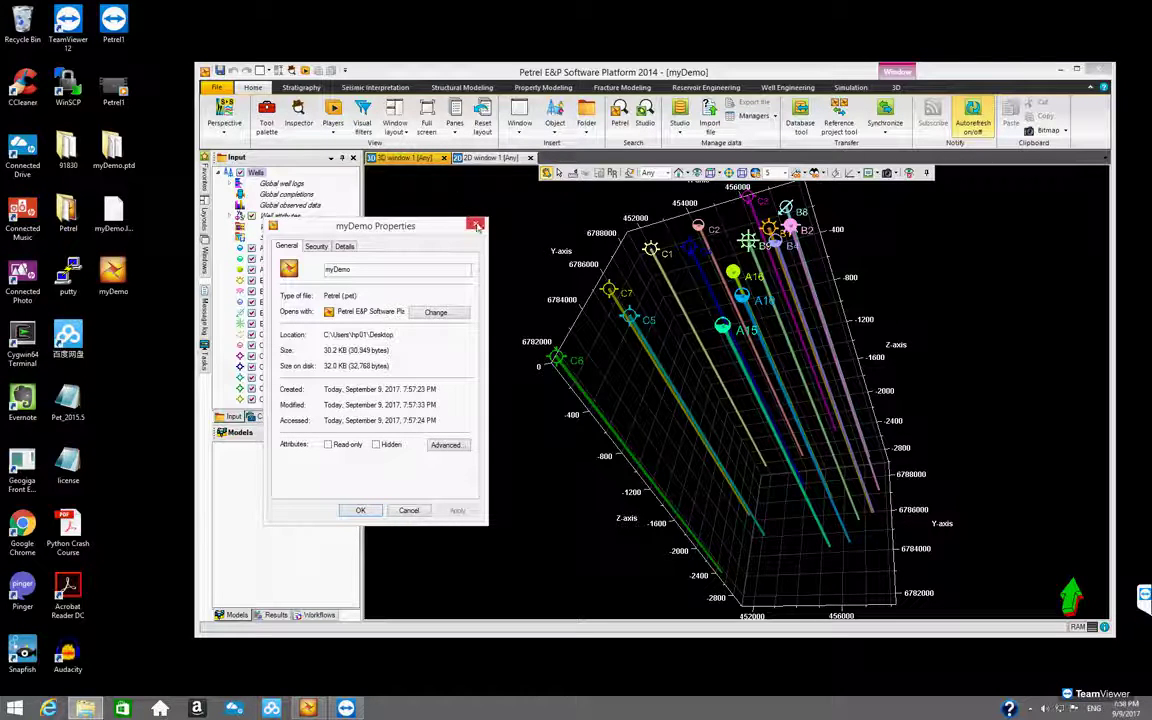
click(477, 226)
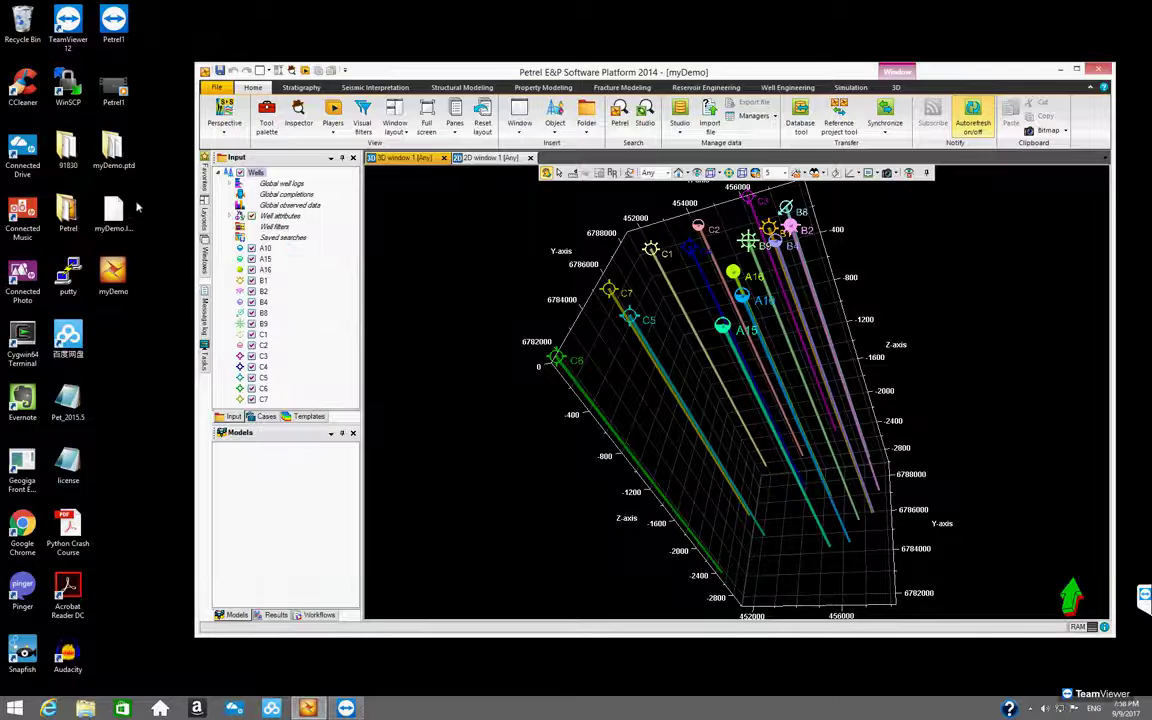
Open the myDemo.ptd folder on the desktop to view the project's data files
click(118, 160)
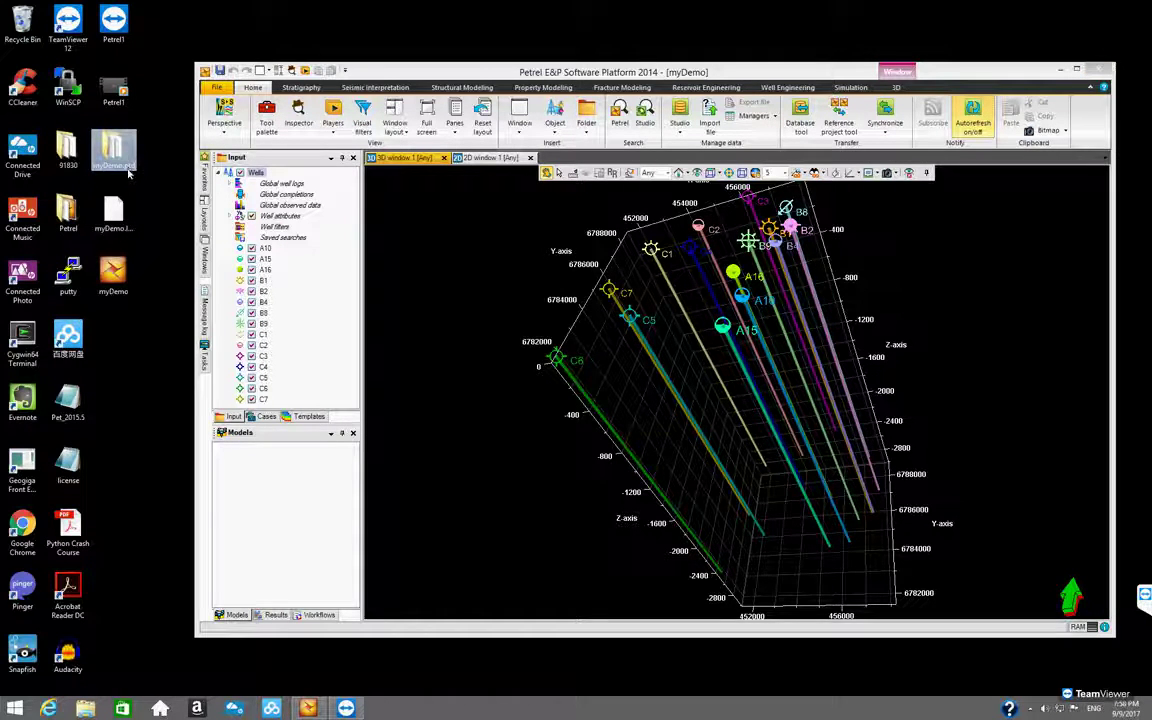
mouse_move(110, 170)
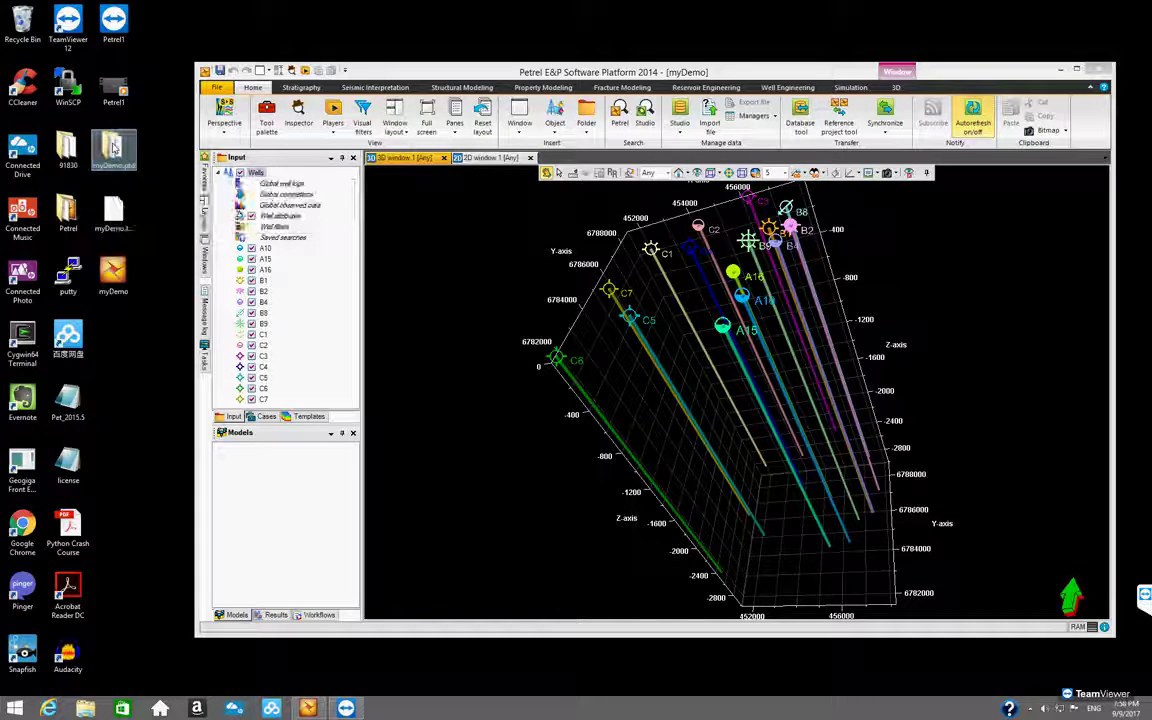
double_click(114, 147)
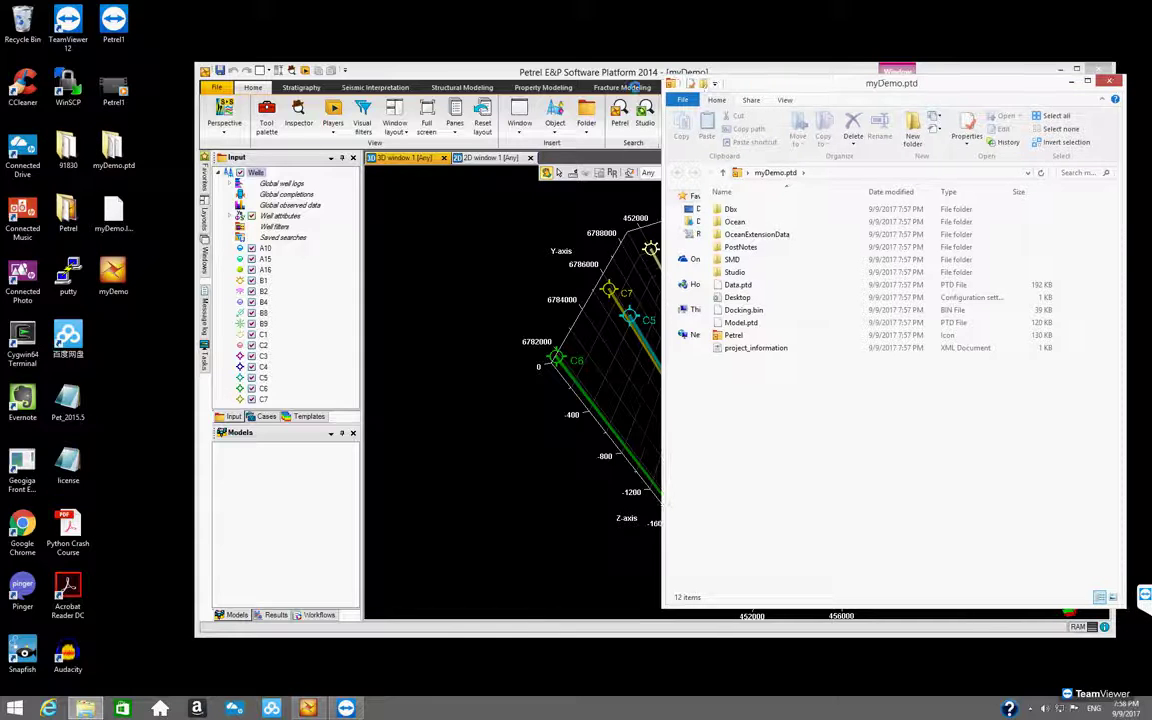
Widen the myDemo.ptd folder window and place it beside the desktop icons so the full file details show
drag(768, 80, 475, 86)
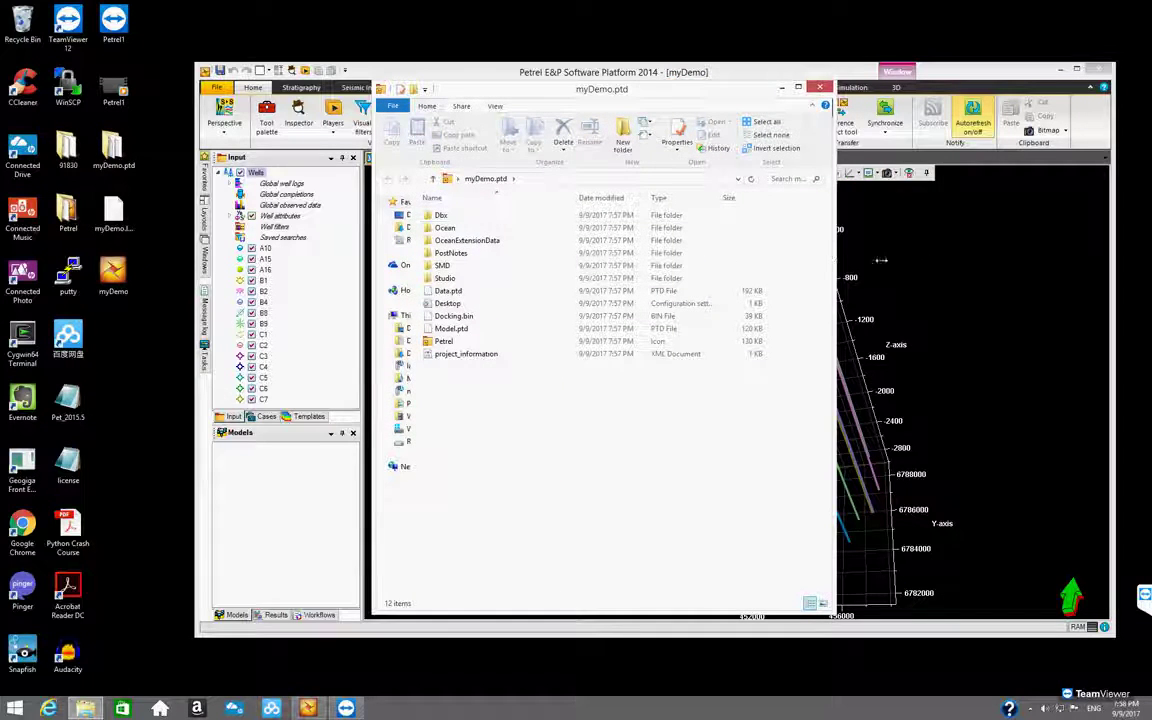
drag(832, 261, 998, 261)
drag(456, 87, 260, 95)
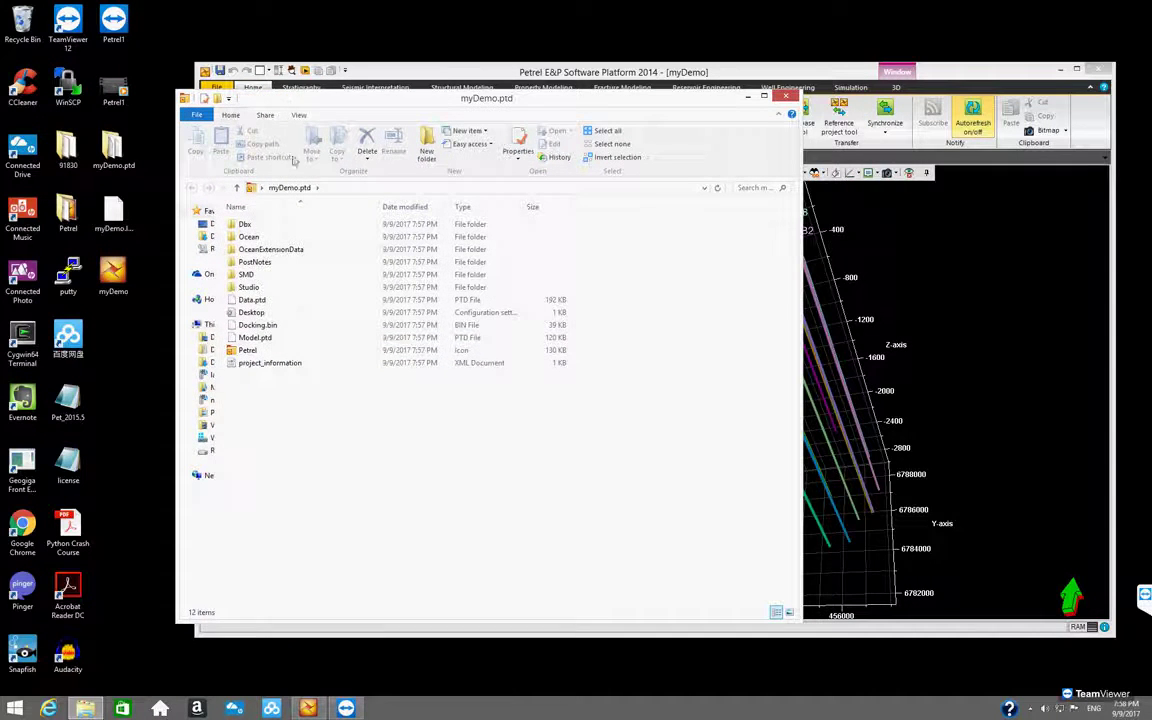
drag(154, 354, 131, 340)
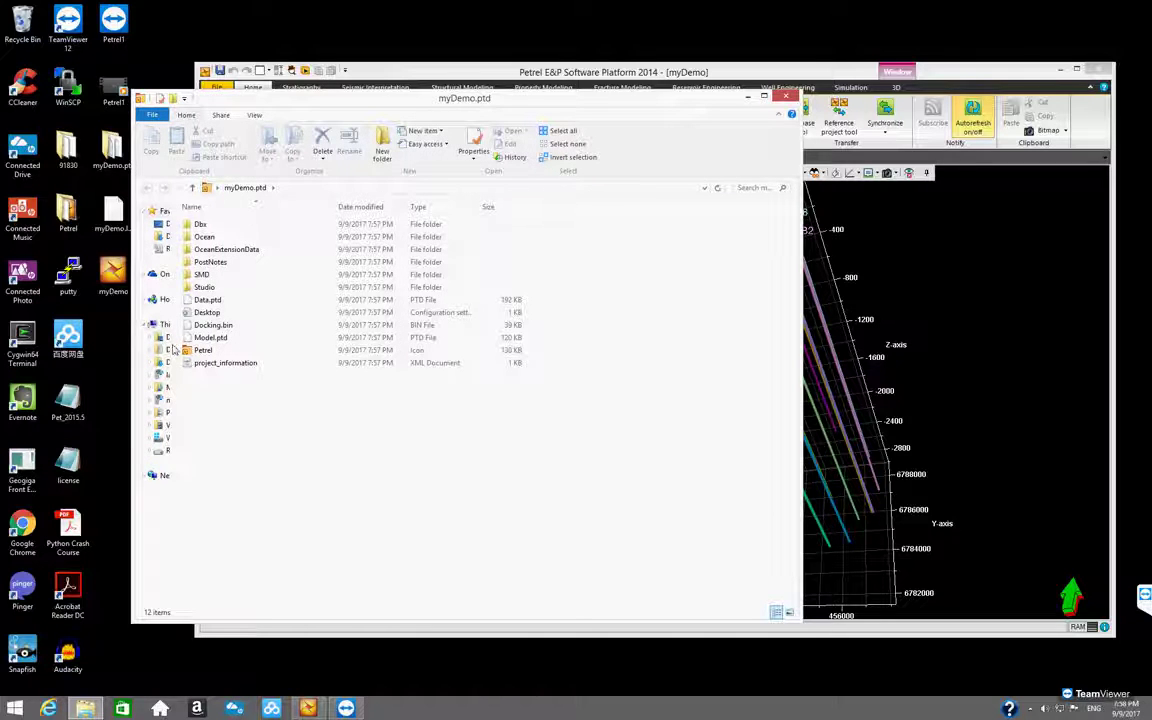
Go through the contents of the myDemo.ptd folder one by one, from the Ocean subfolder to the project_information file
click(230, 237)
click(229, 250)
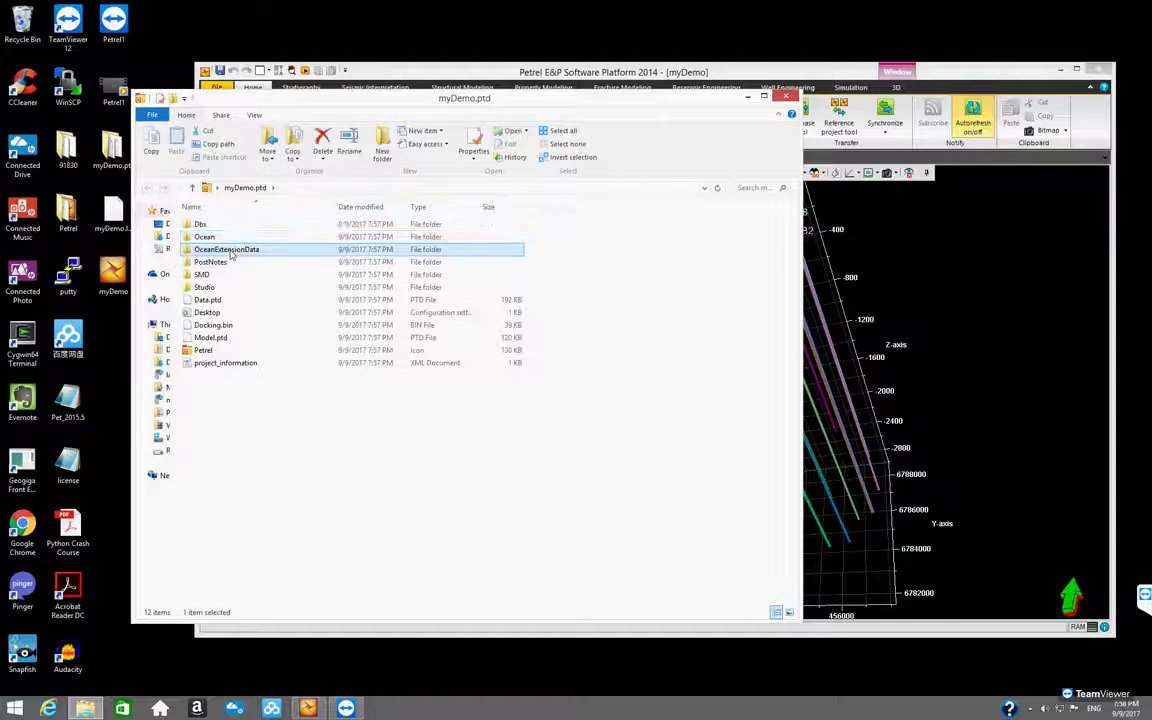
click(224, 262)
click(220, 275)
click(222, 288)
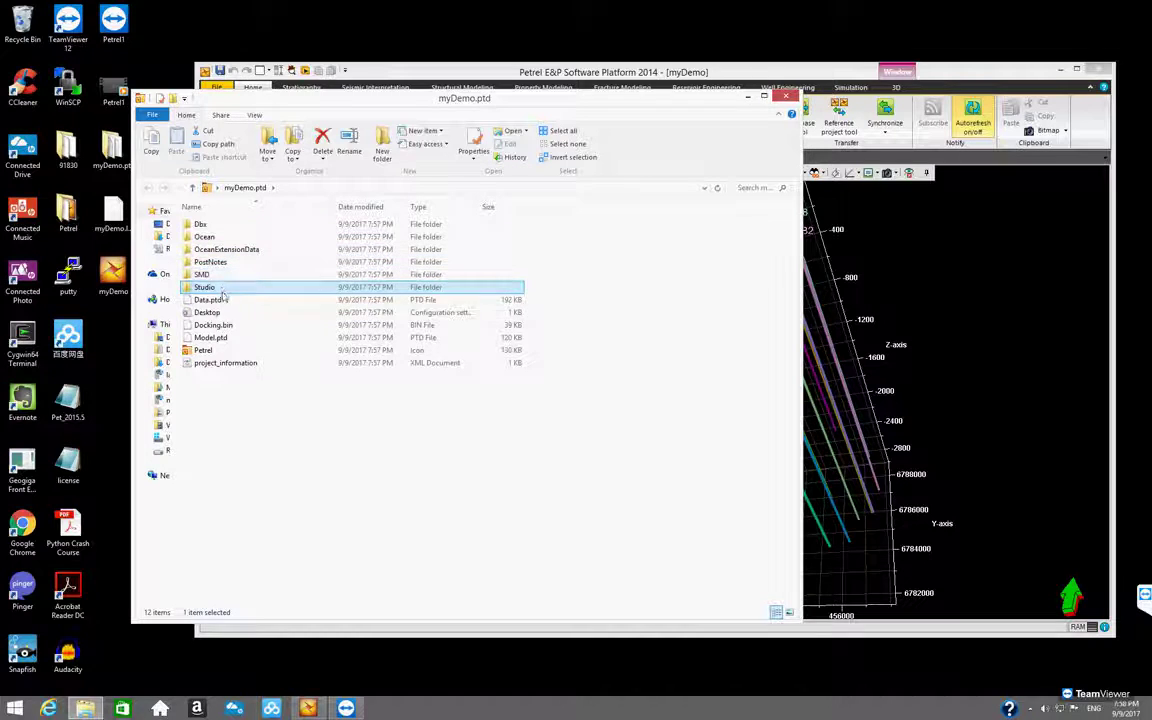
click(224, 300)
click(226, 312)
click(228, 325)
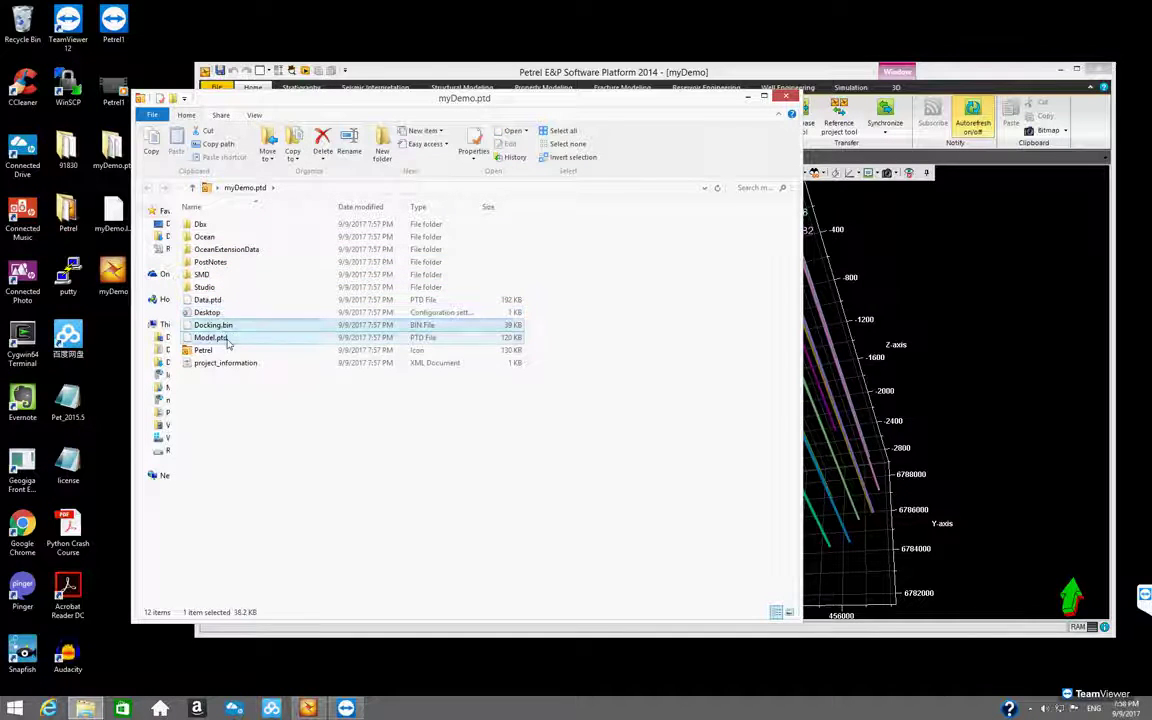
click(228, 338)
click(228, 351)
click(229, 365)
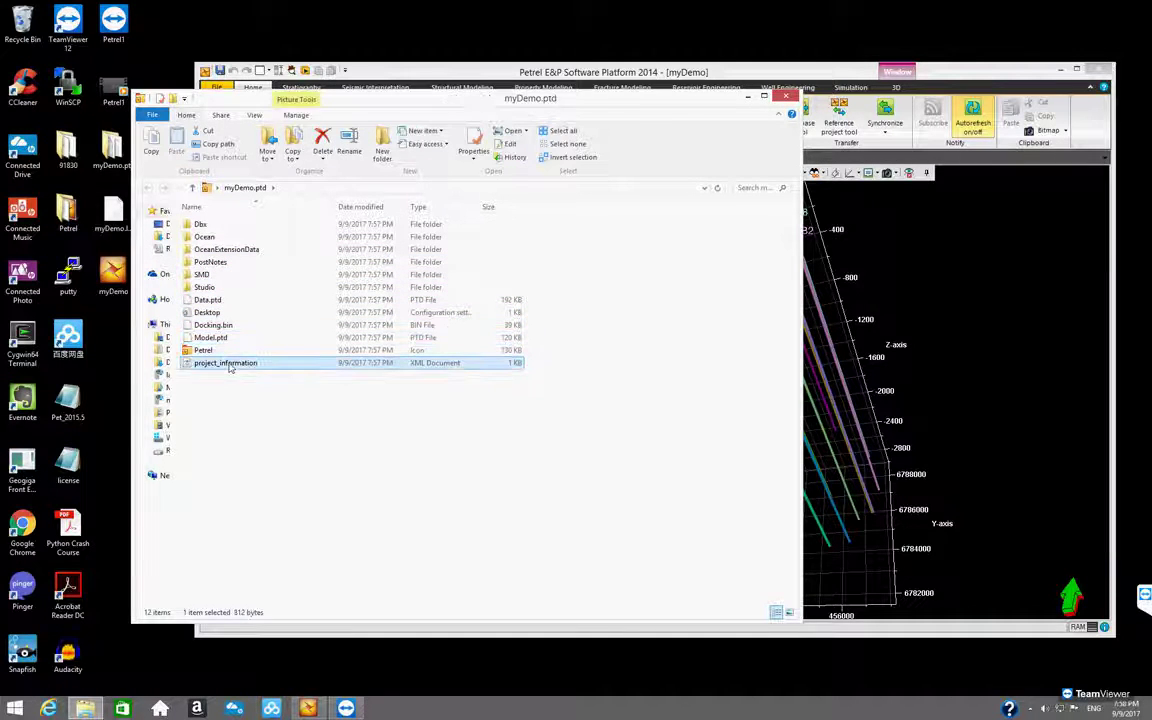
Move the folder window away from the desktop icons and inspect the myDemo project file and the myDemo.ptd folder
drag(301, 101, 380, 92)
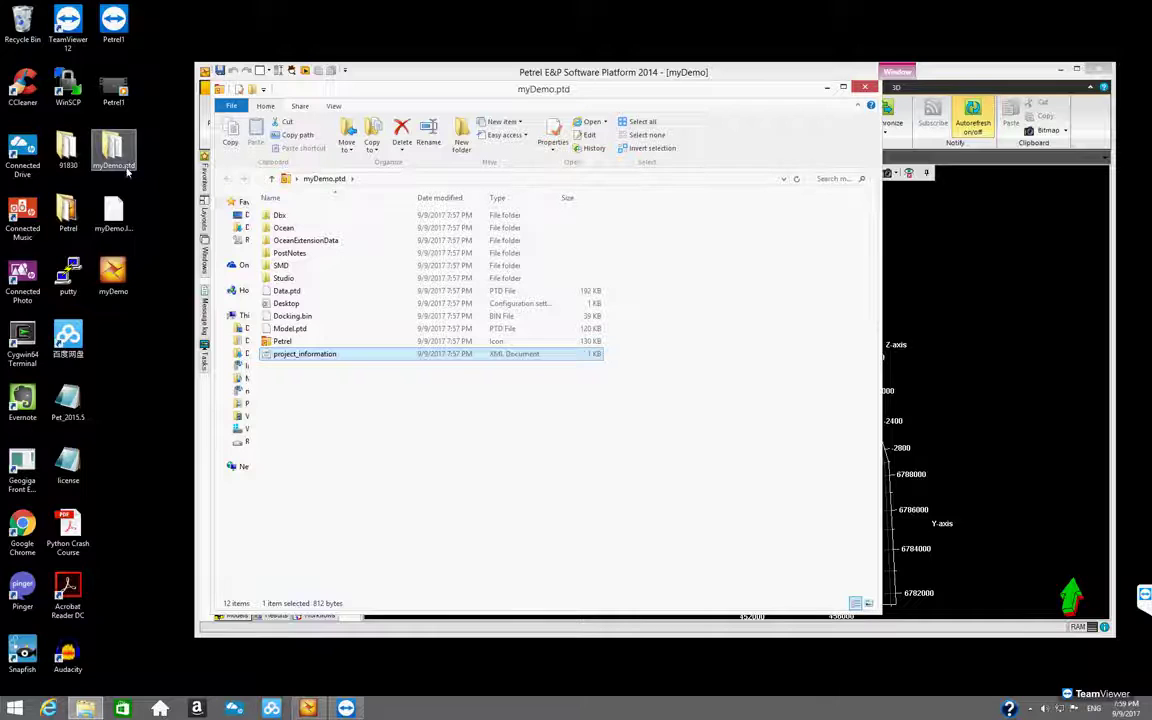
click(112, 290)
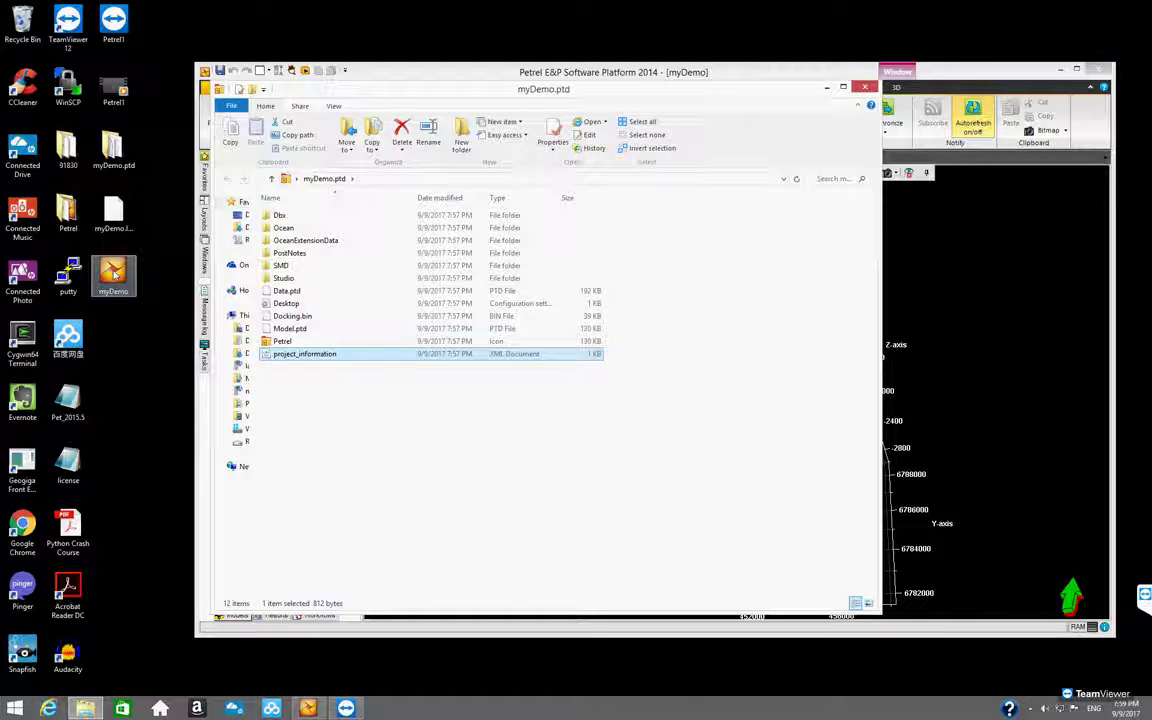
click(113, 148)
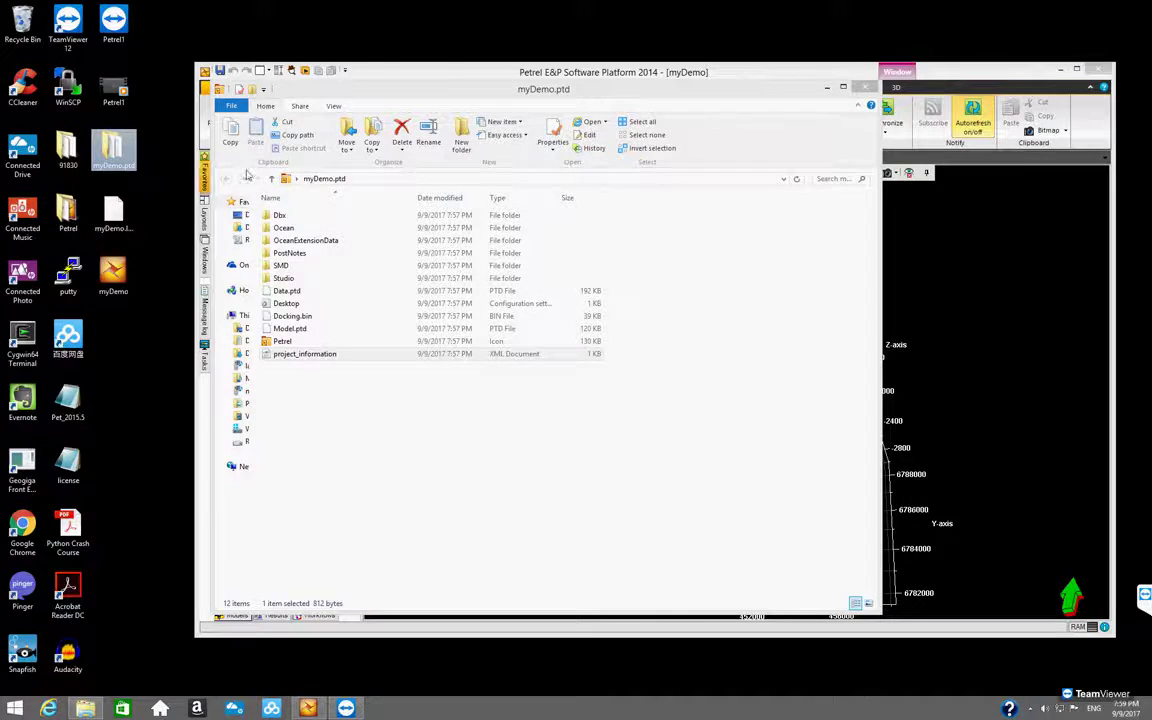
Close the myDemo.ptd folder window and reposition the Petrel window clear of the desktop icons
drag(375, 72, 394, 90)
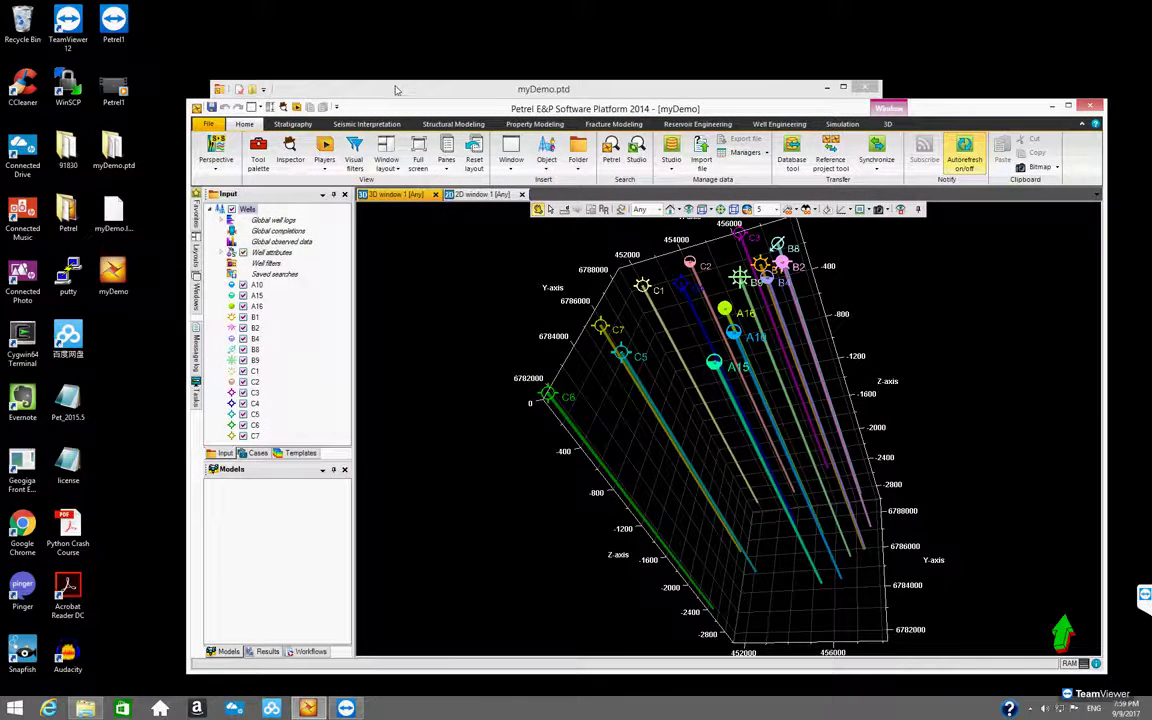
click(395, 90)
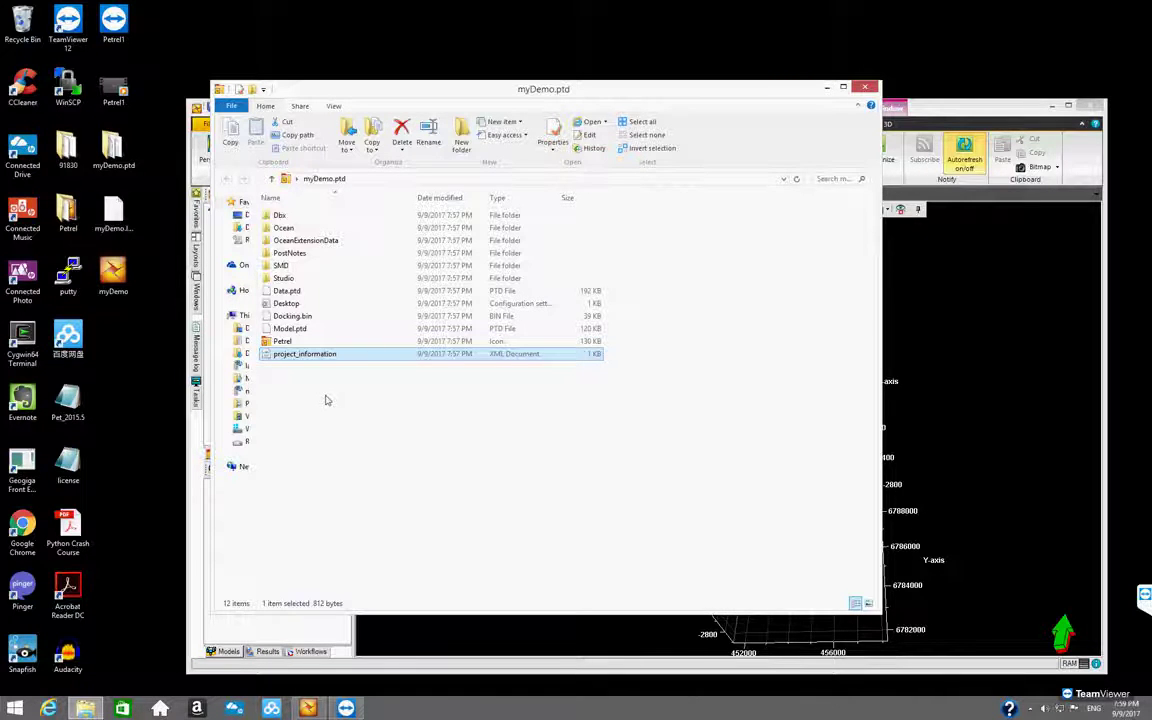
click(343, 182)
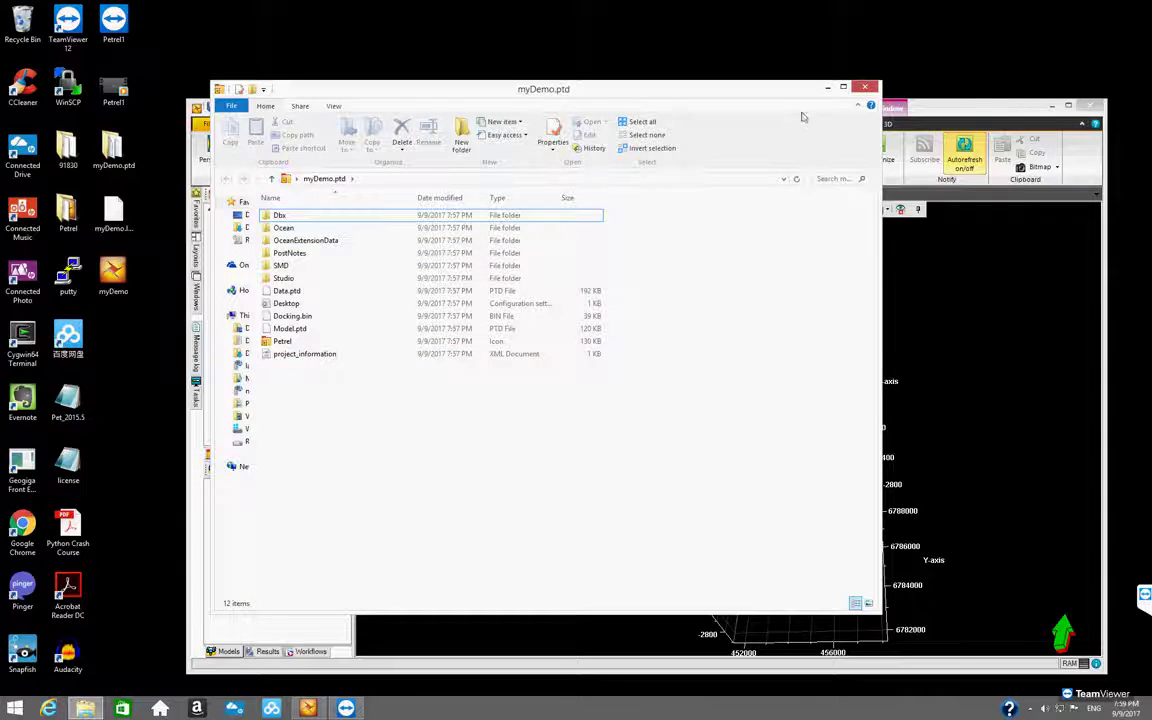
click(866, 90)
drag(765, 113, 770, 79)
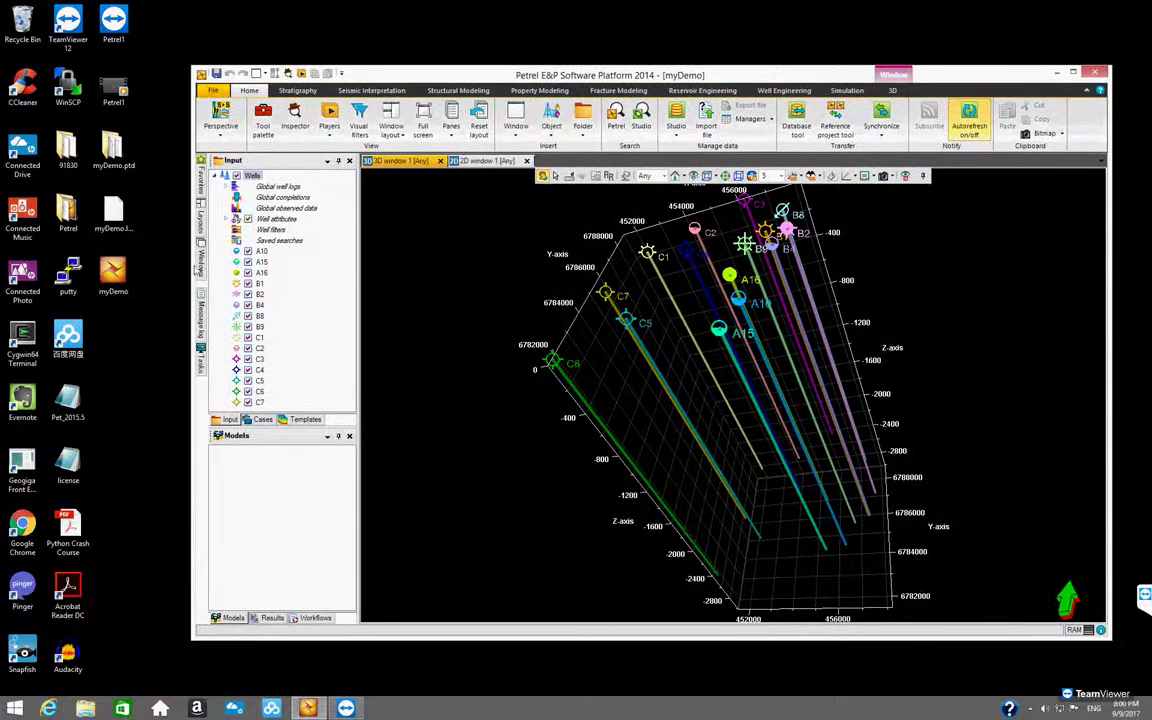
Compare the myDemo project file with its matching myDemo.ptd data folder on the desktop
click(113, 272)
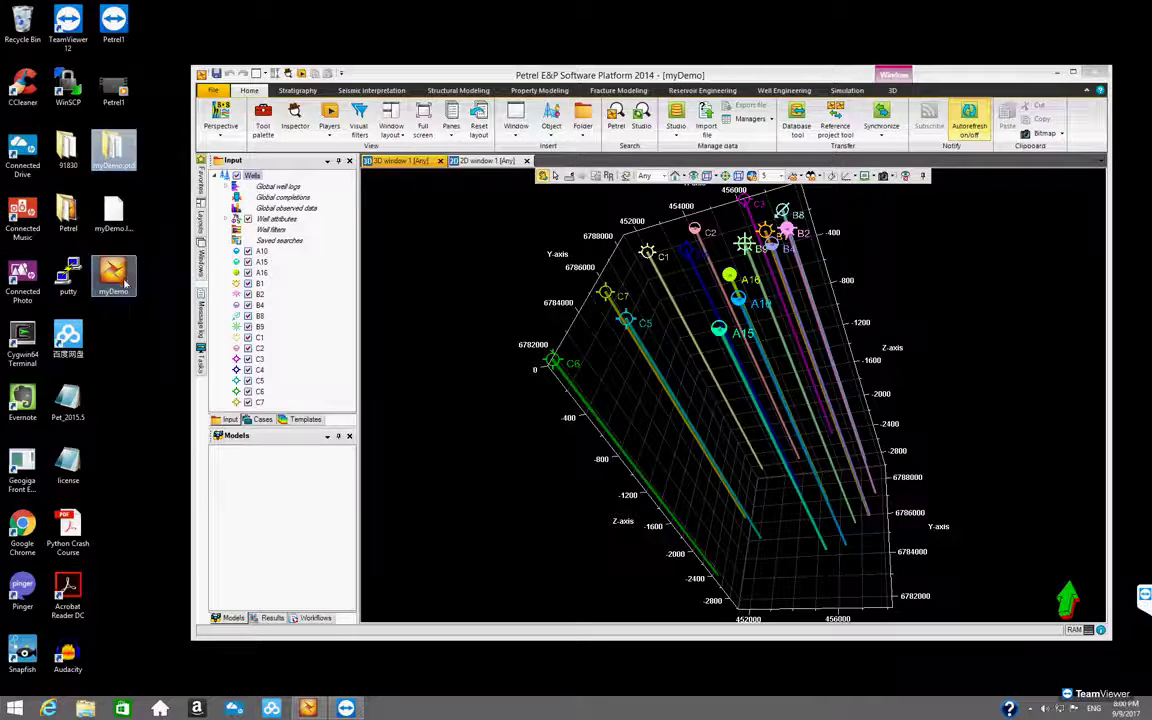
click(126, 166)
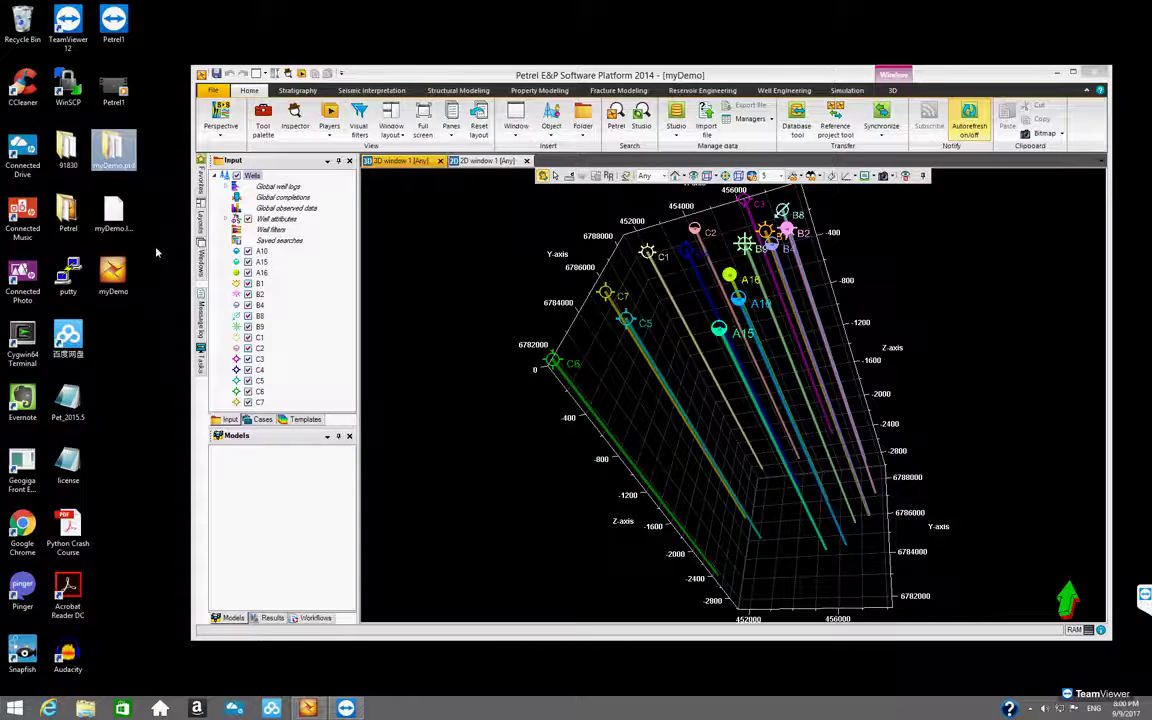
click(122, 284)
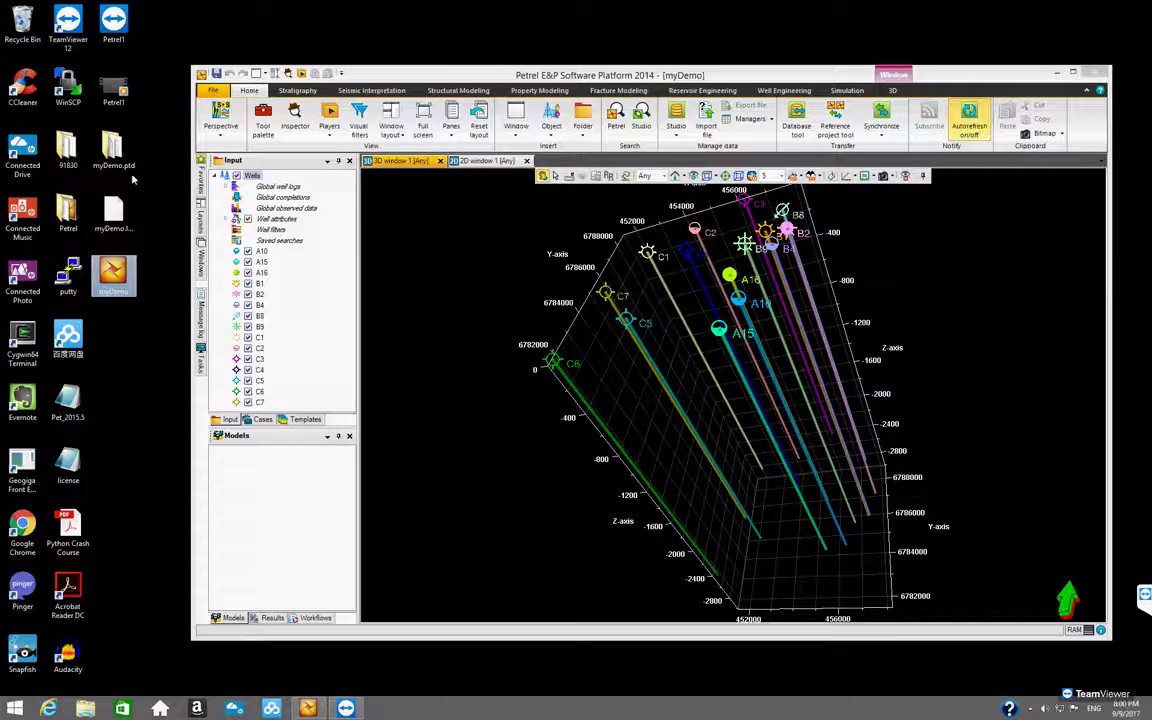
click(112, 152)
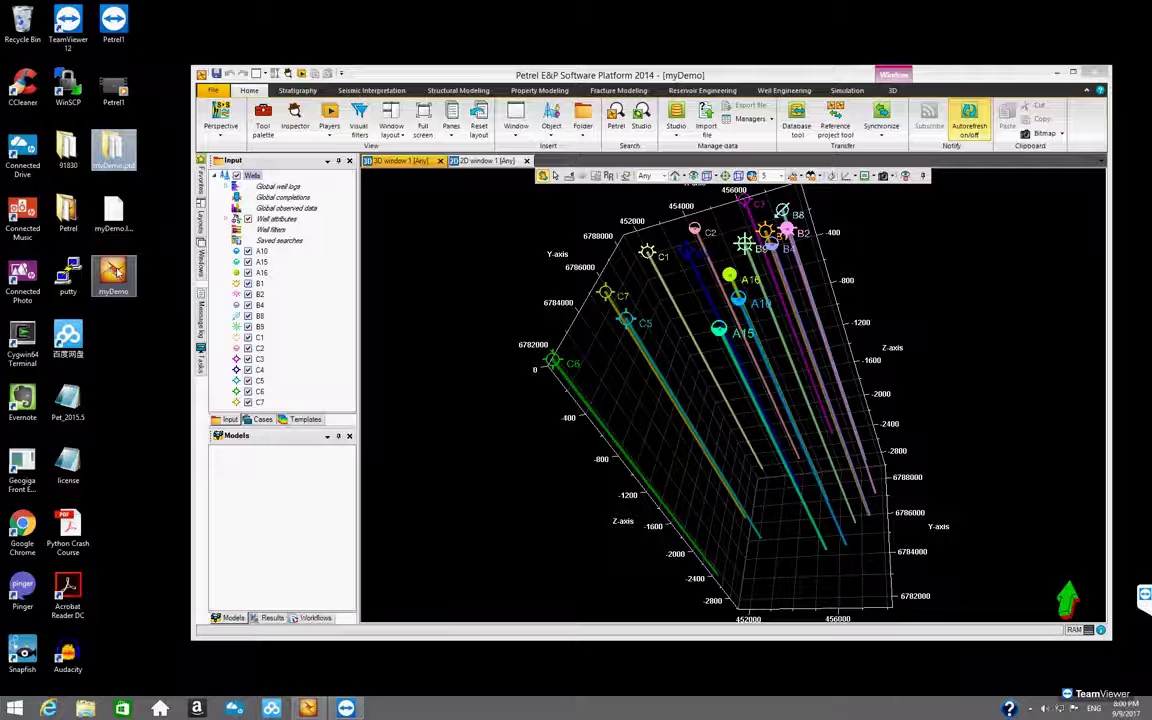
Bring the Petrel window forward, shift it slightly upward and rotate the 3D view of the wells
click(372, 68)
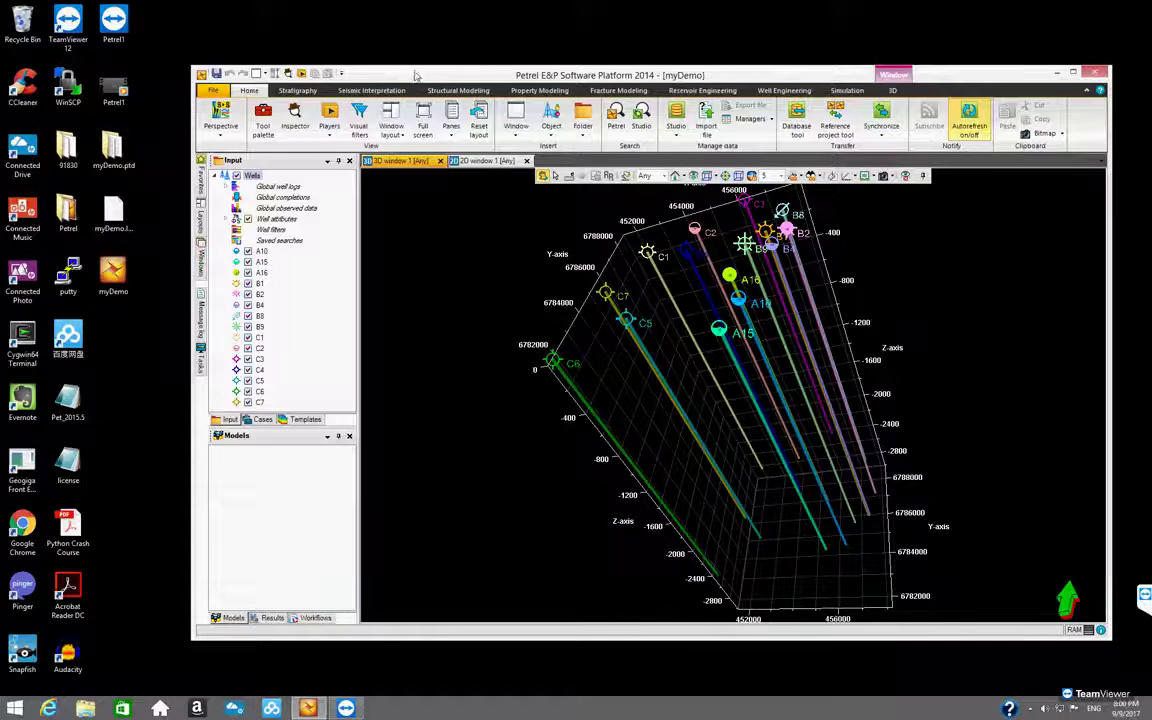
drag(400, 70, 386, 47)
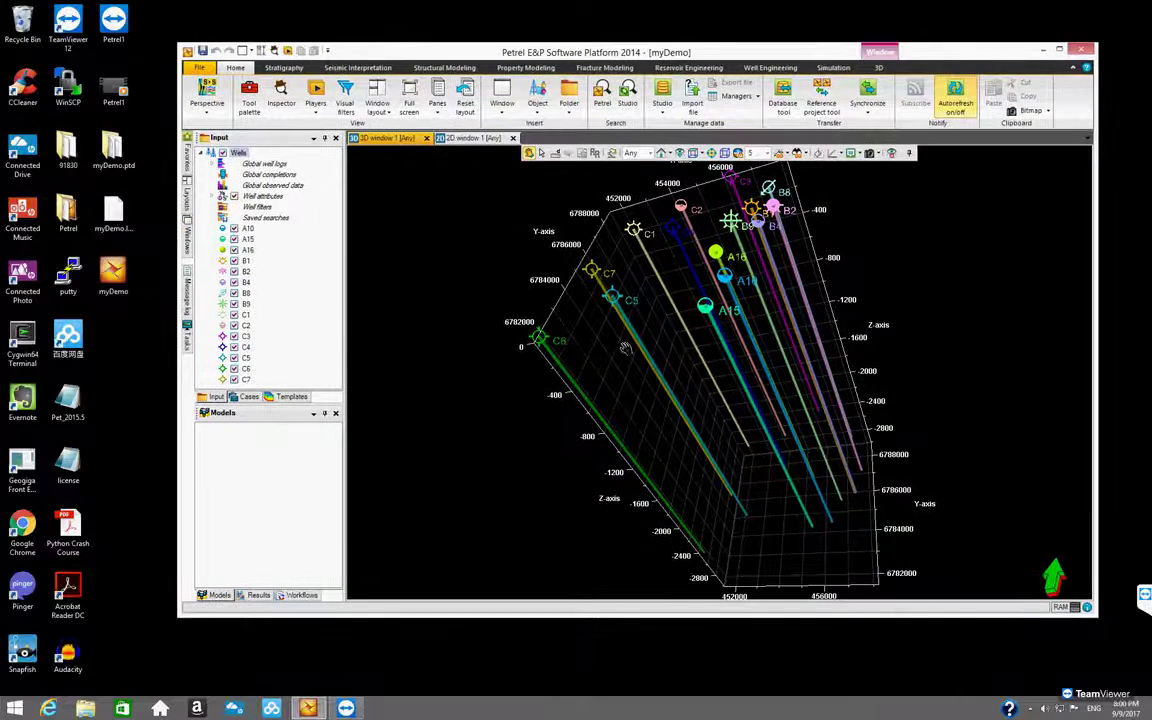
drag(614, 332, 604, 300)
Examine the myDemo.lock file on the desktop while working with the open project's wells in the 3D window
click(116, 222)
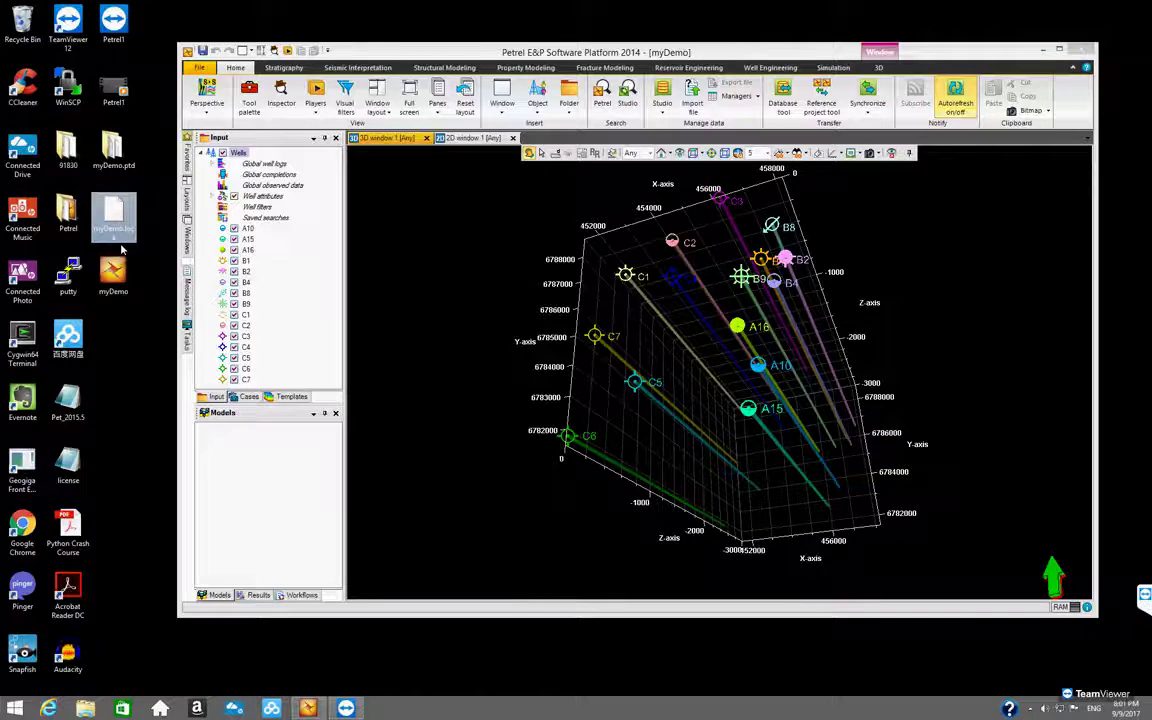
click(133, 238)
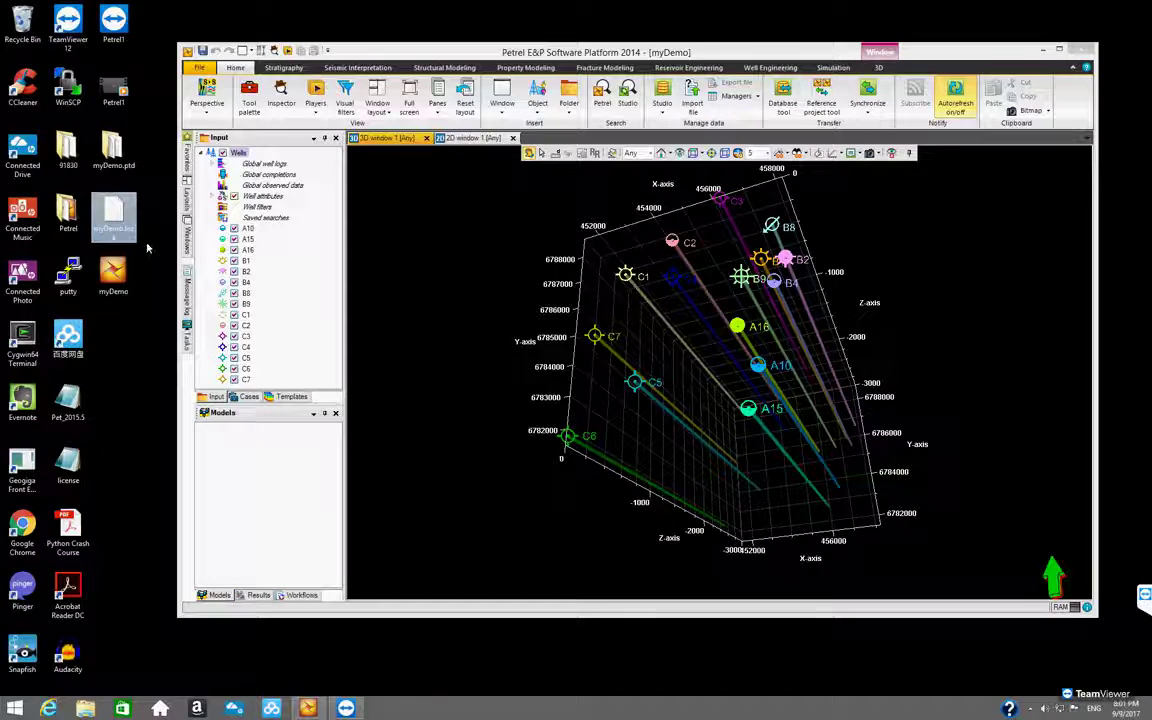
click(628, 318)
drag(628, 318, 586, 331)
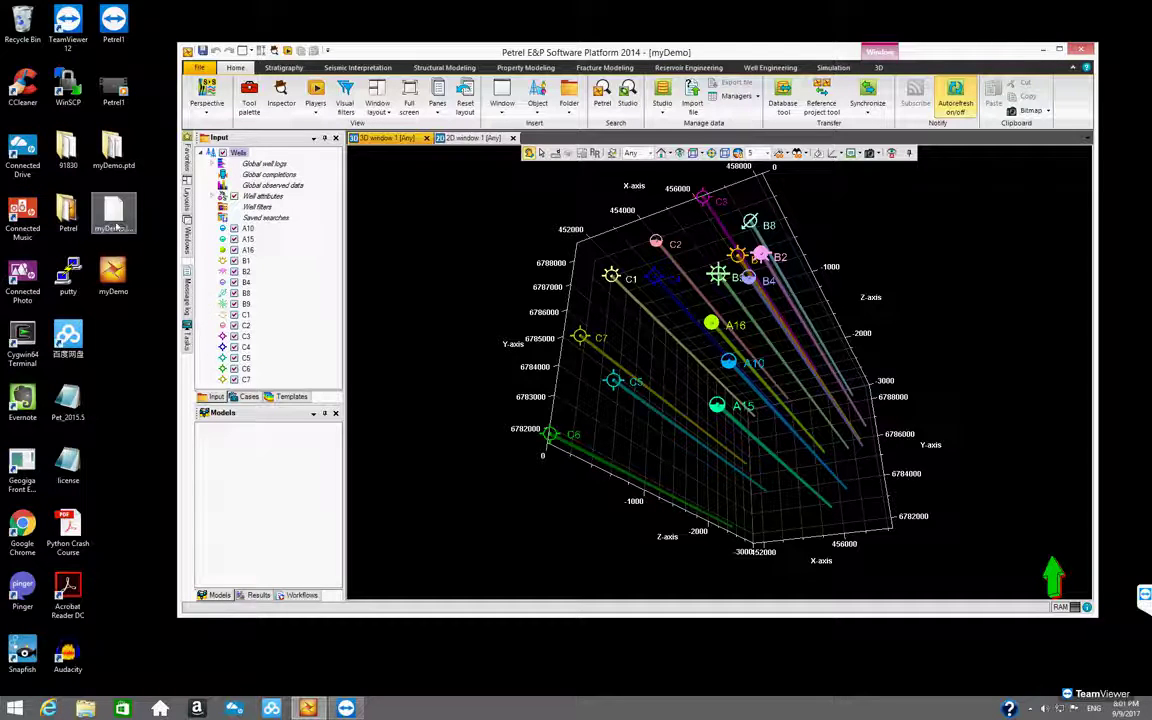
drag(705, 368, 760, 382)
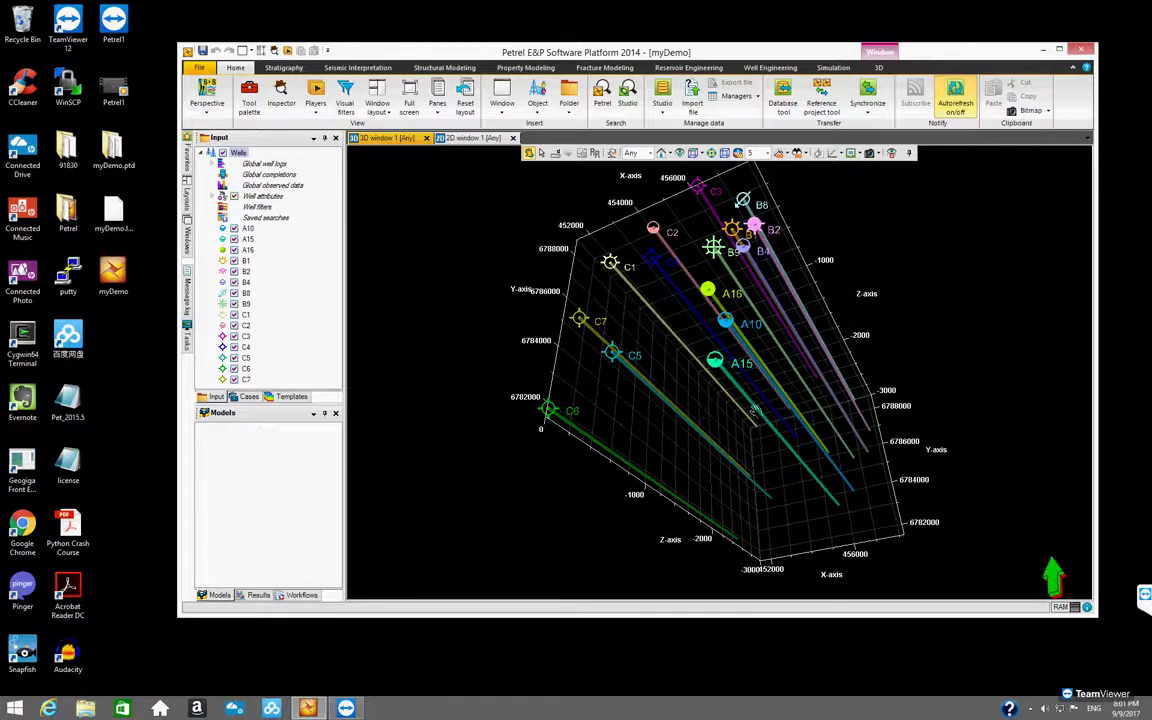
click(116, 212)
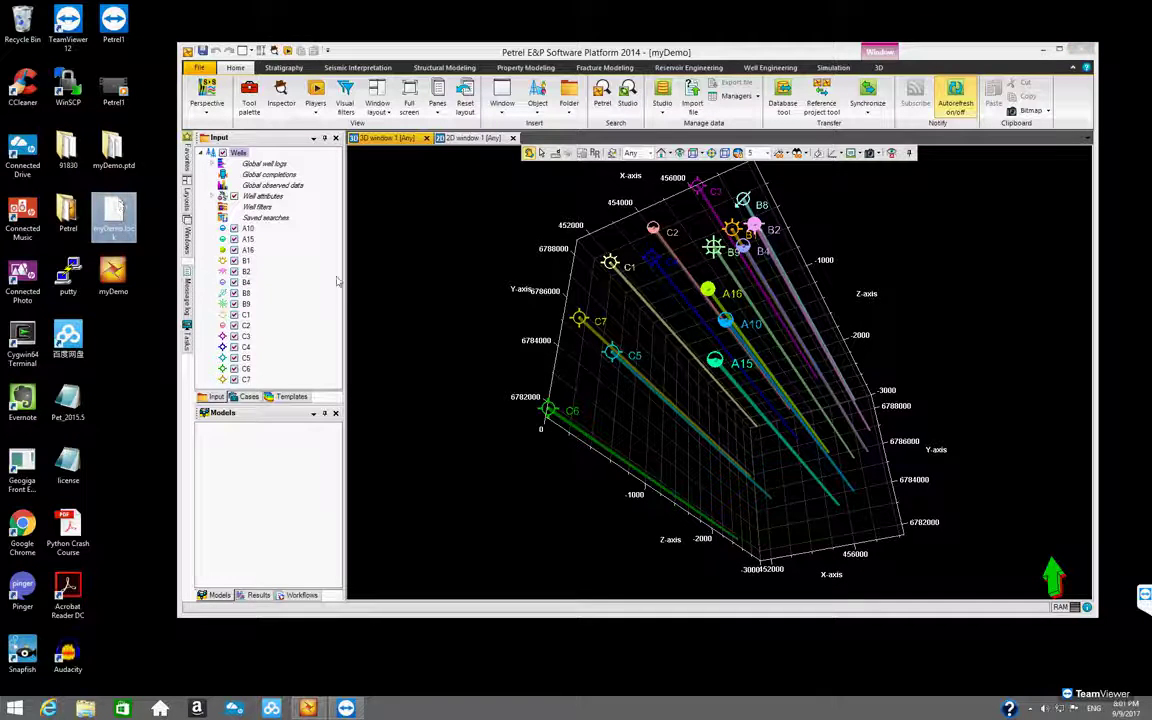
click(657, 318)
drag(655, 322, 740, 366)
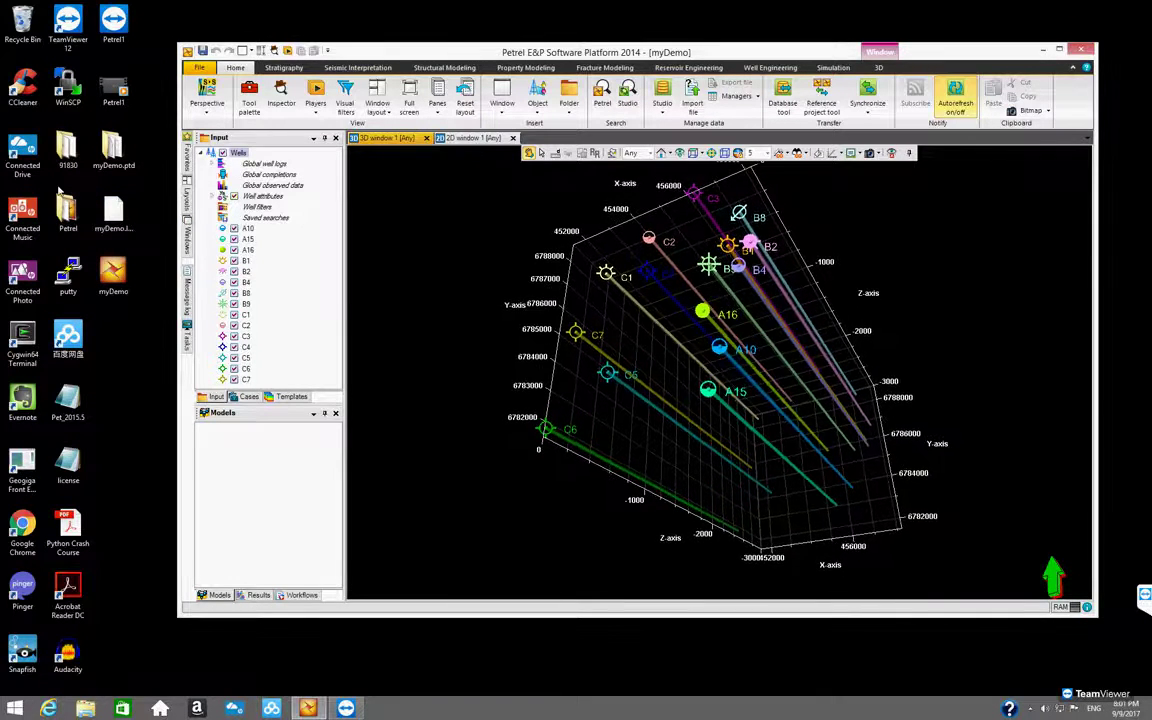
click(126, 228)
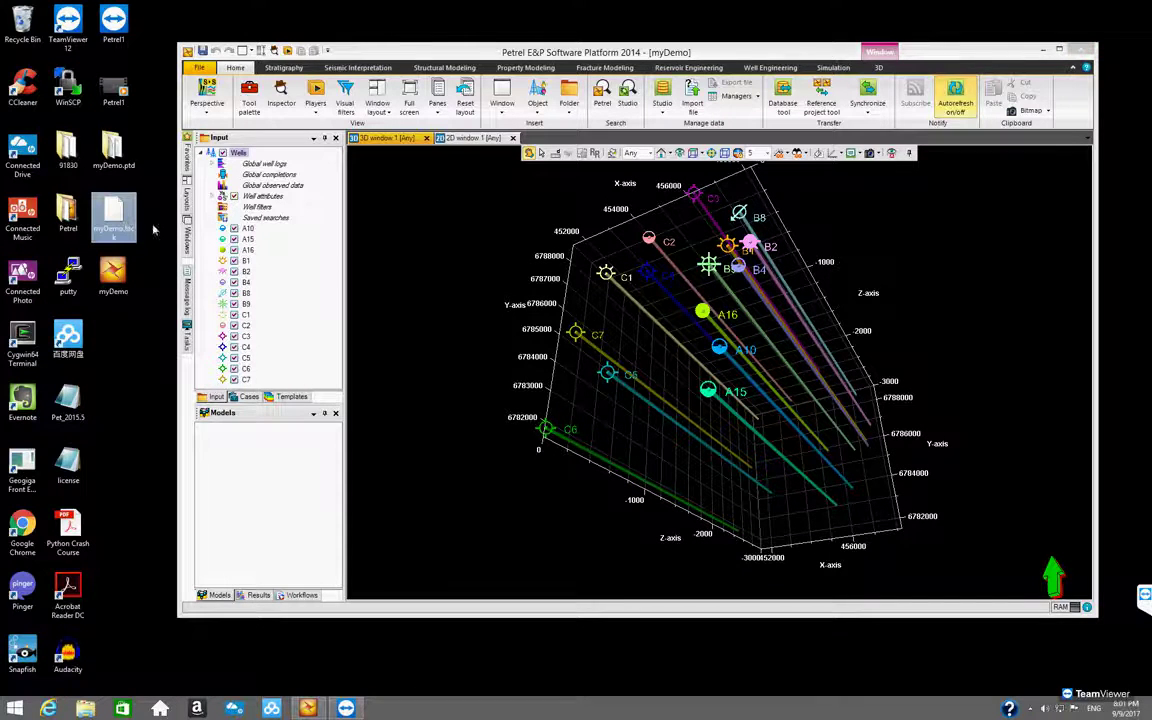
click(590, 320)
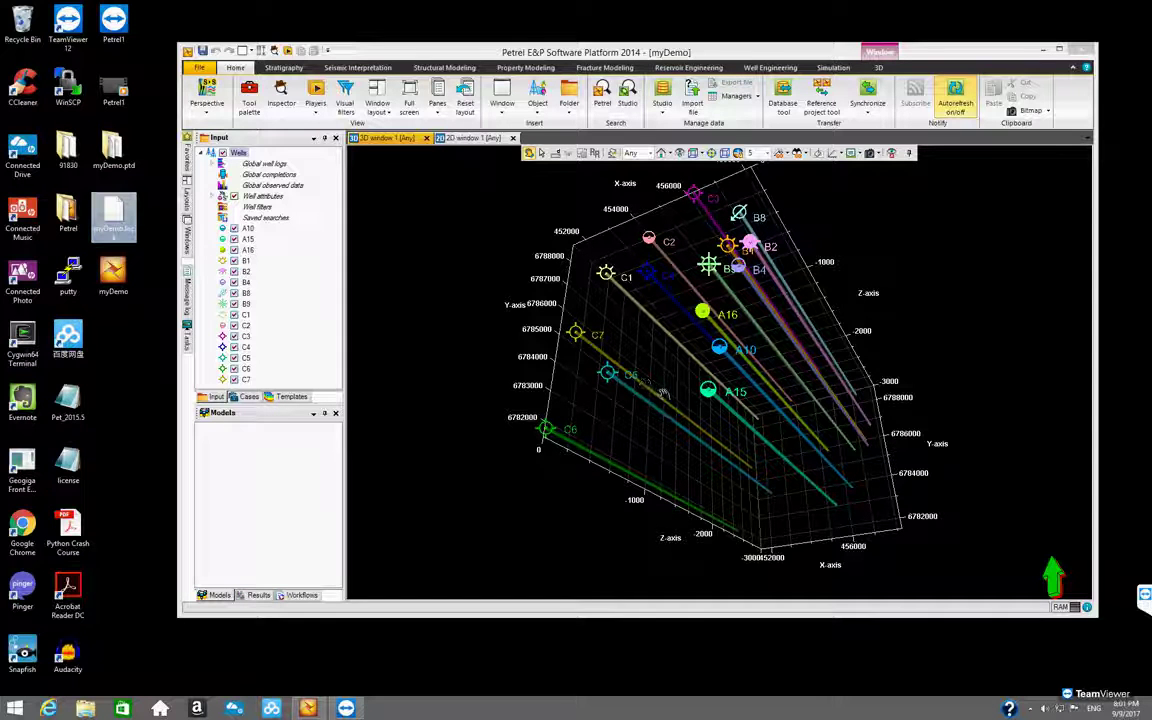
drag(660, 398, 615, 360)
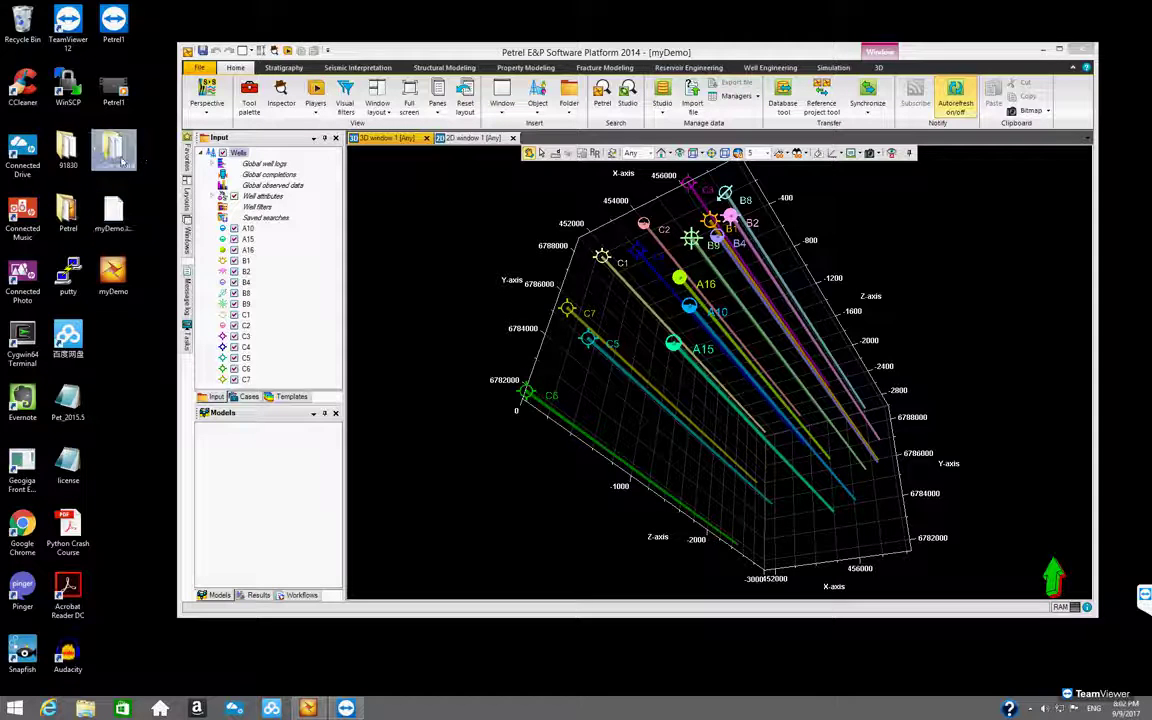
Review the myDemo project file, the myDemo.lock file and the myDemo.ptd folder on the desktop alongside the open project
click(113, 272)
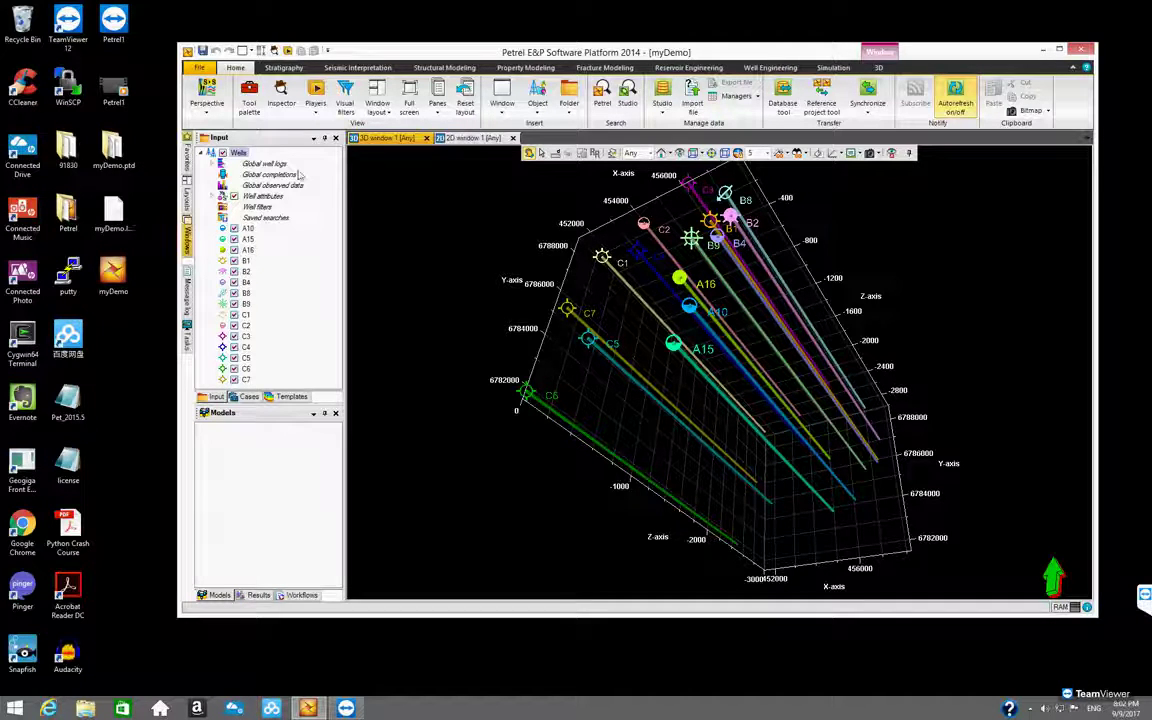
drag(551, 270, 632, 312)
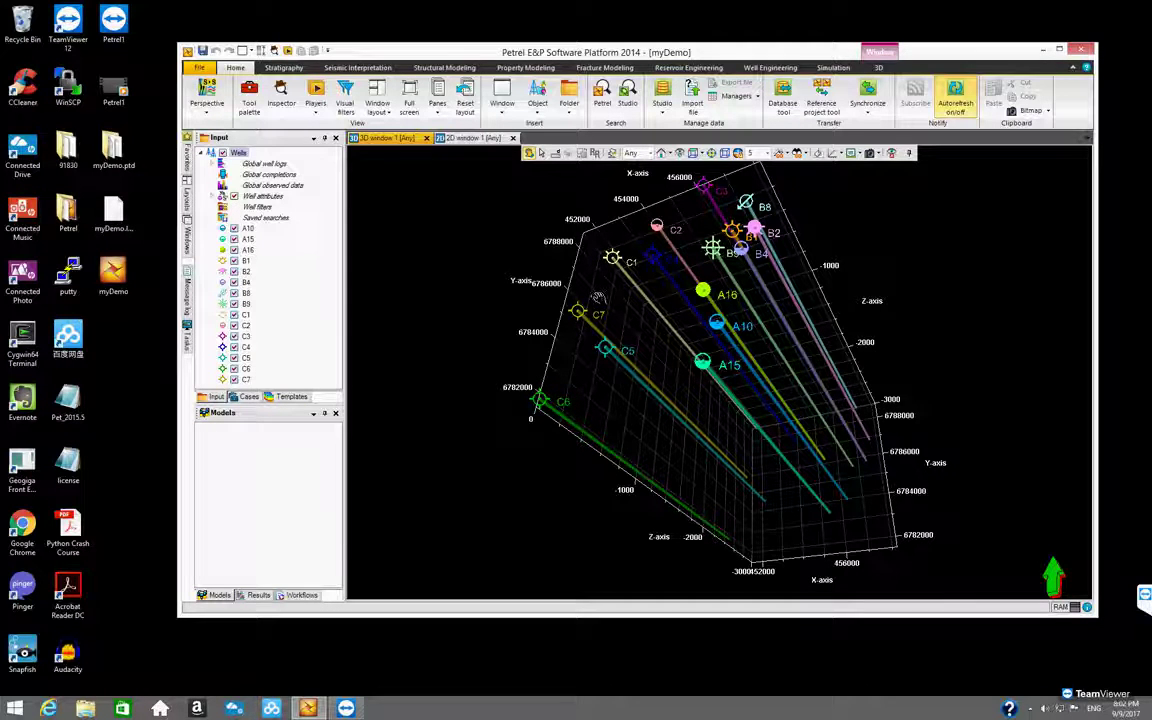
click(113, 213)
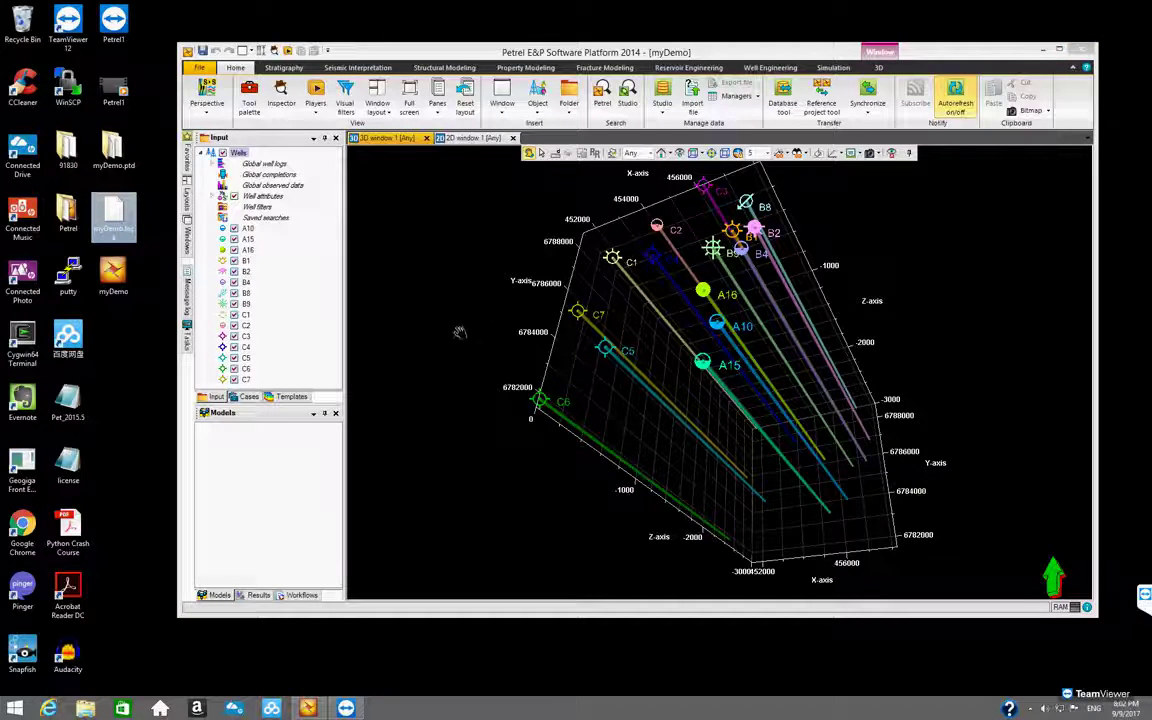
click(534, 312)
drag(533, 298, 435, 340)
click(122, 162)
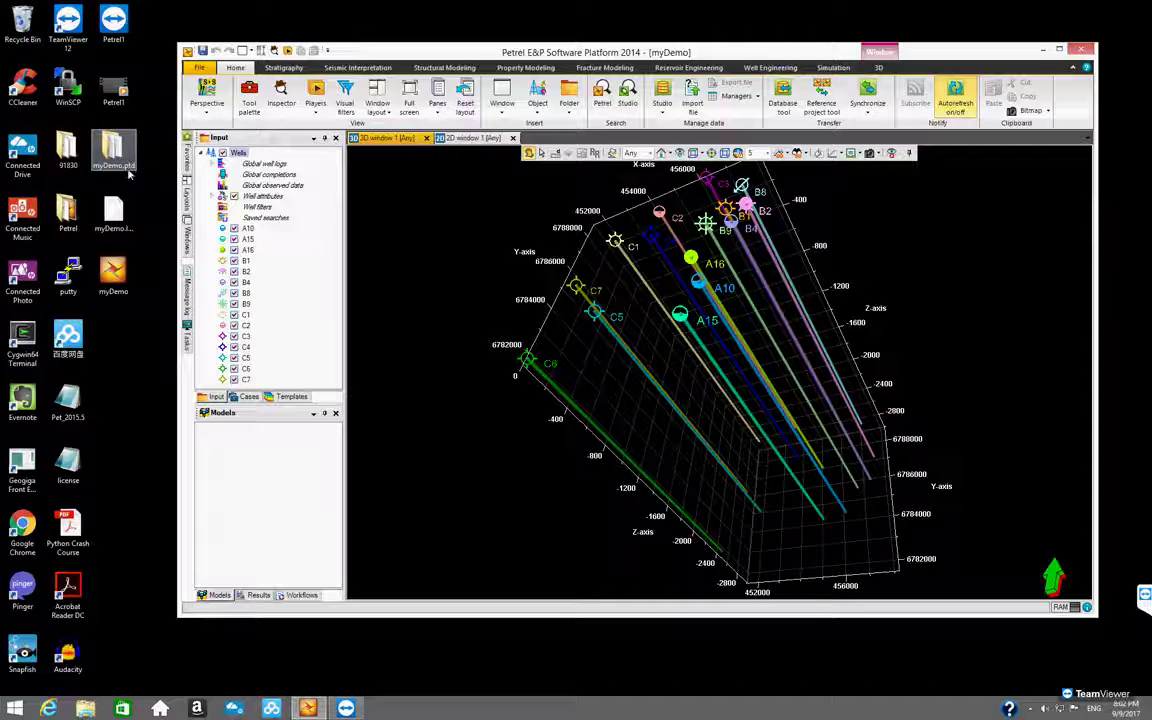
click(122, 211)
click(122, 278)
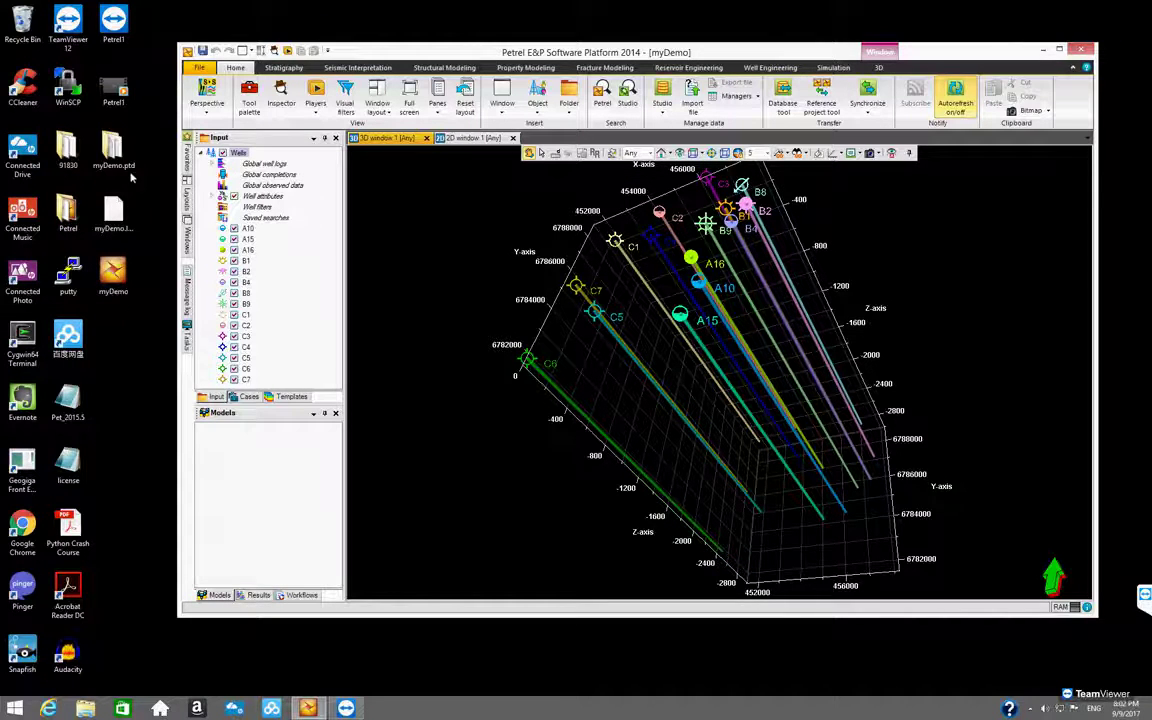
drag(557, 370, 669, 385)
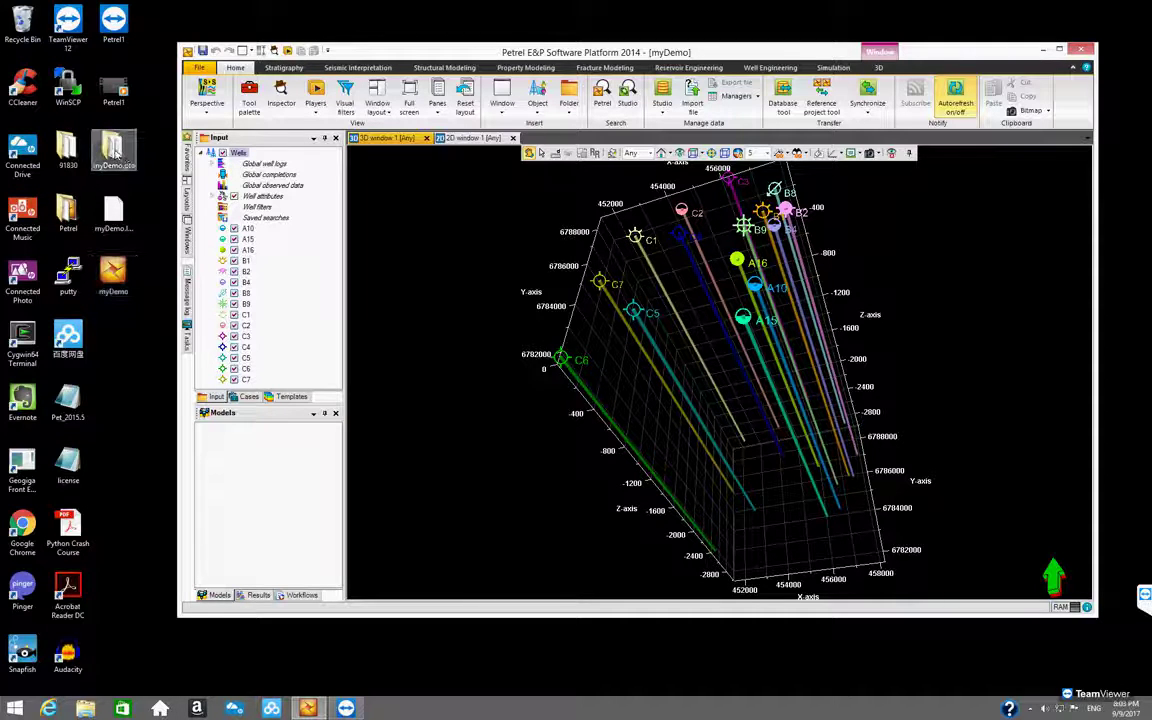
Maximize the Petrel window and examine the wells in the 3D window from several angles
drag(553, 300, 597, 362)
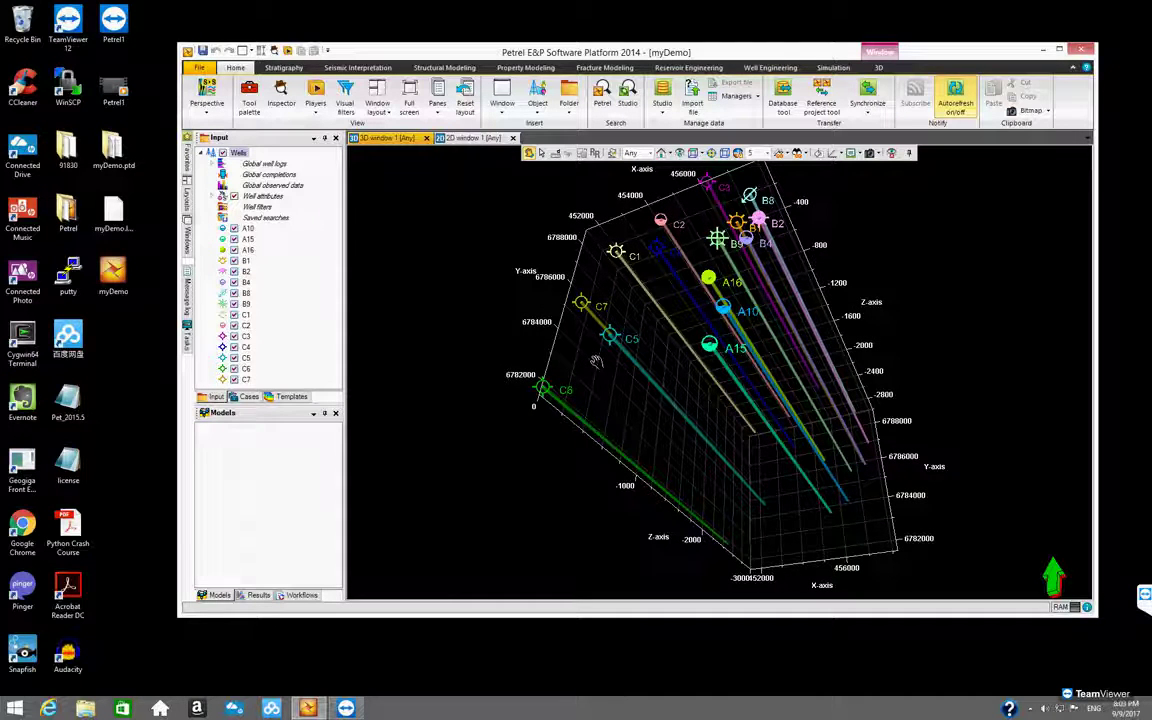
drag(562, 324, 635, 305)
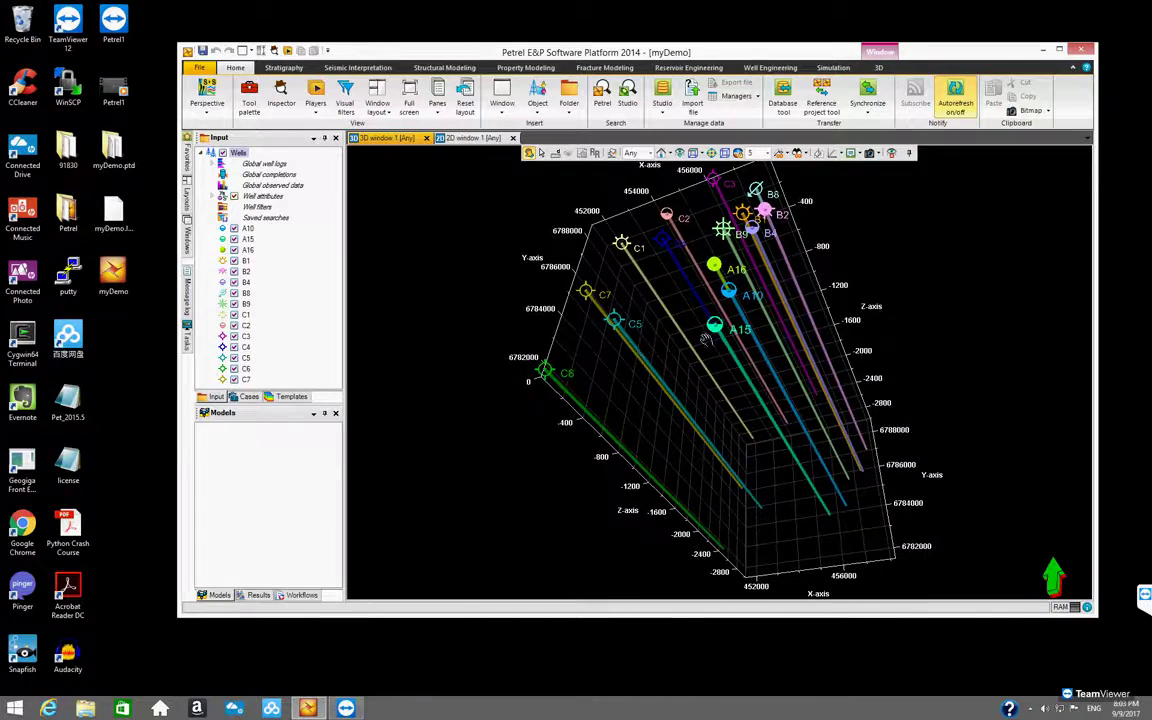
click(1059, 50)
drag(662, 358, 622, 319)
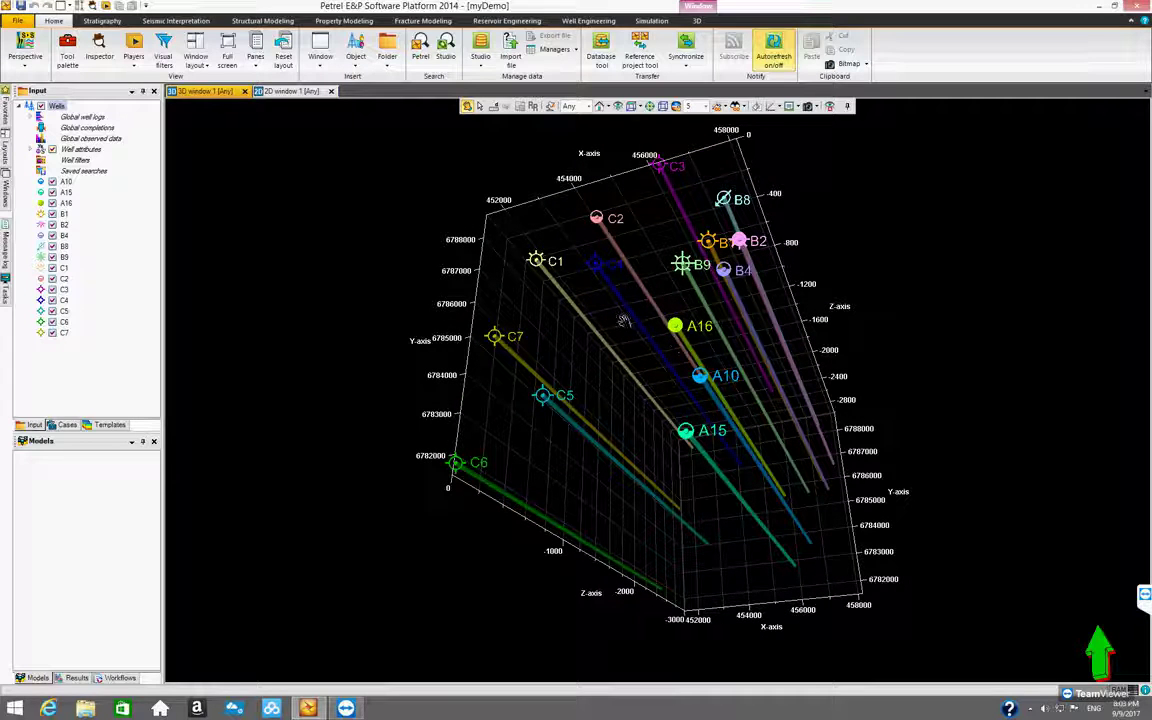
drag(618, 302, 588, 341)
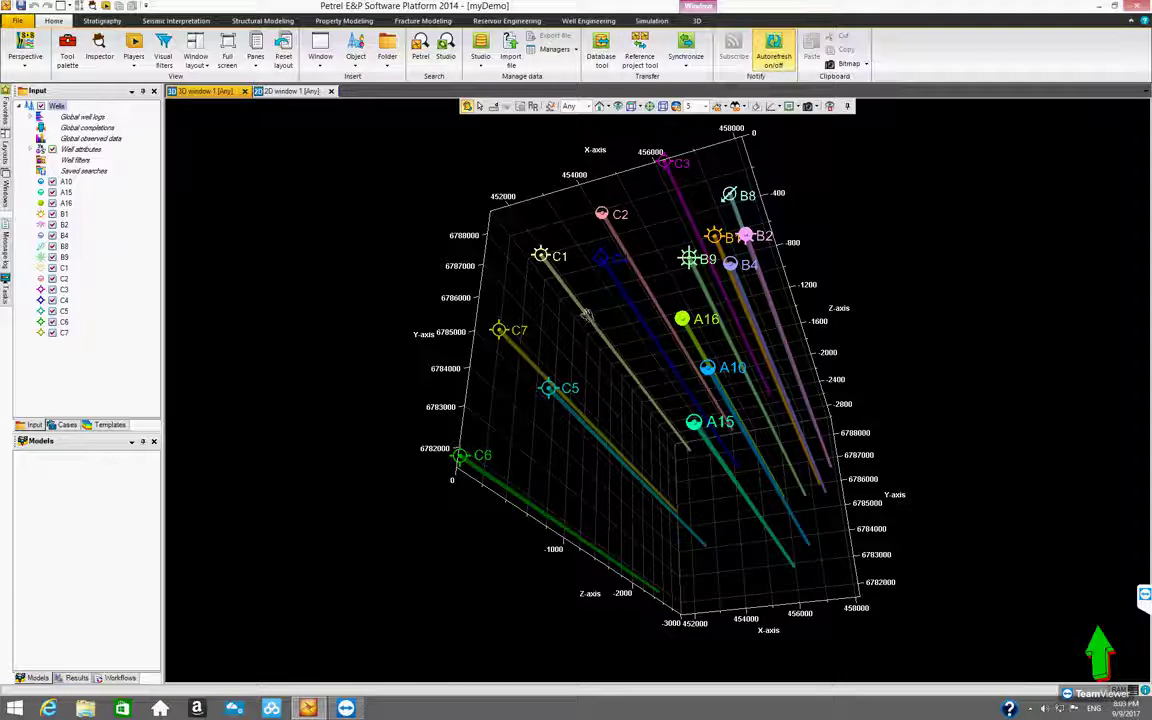
drag(586, 314, 636, 320)
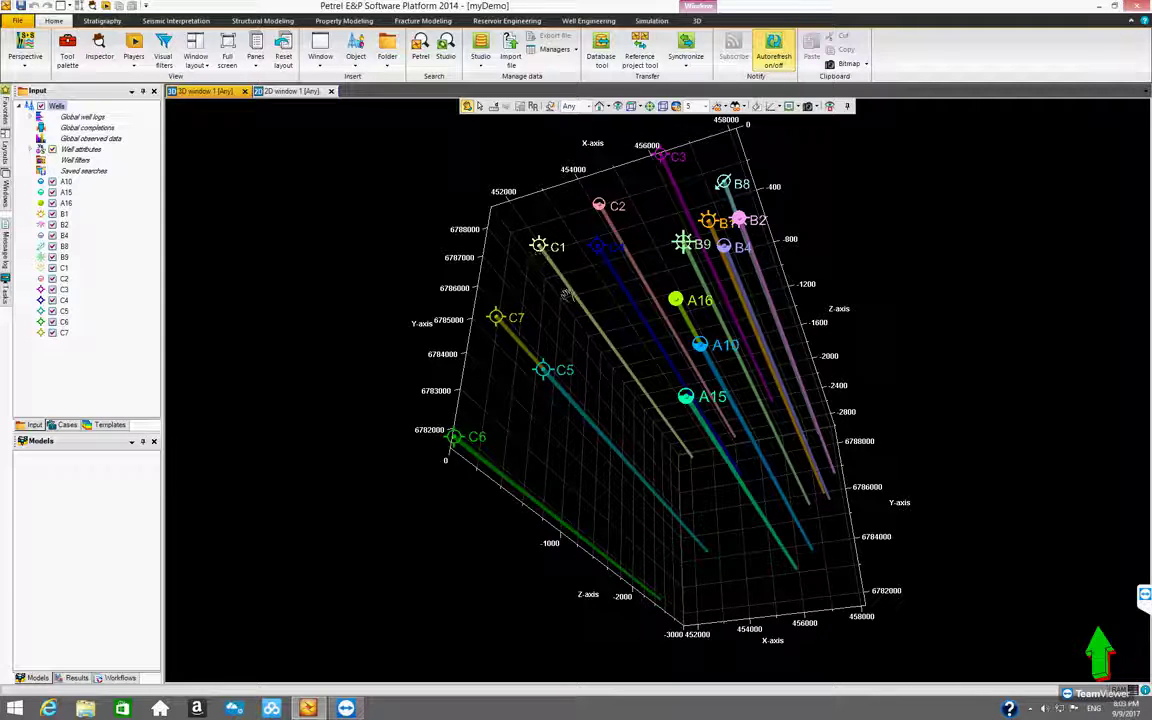
drag(581, 338, 776, 317)
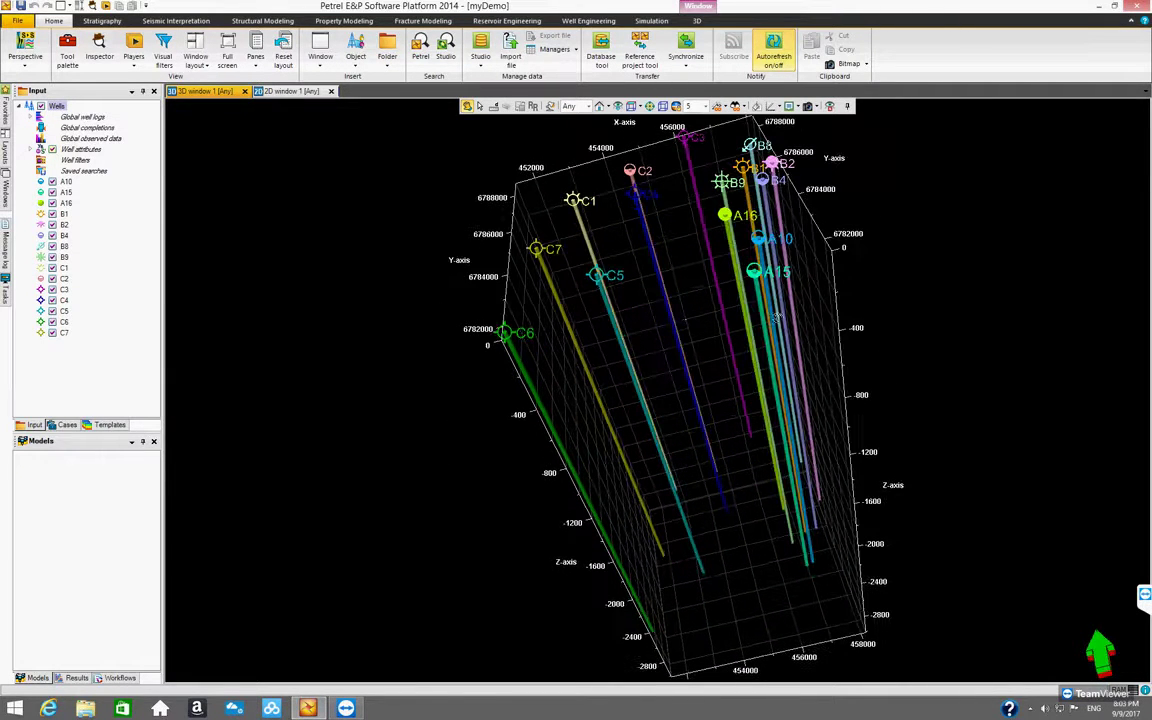
drag(728, 385, 706, 384)
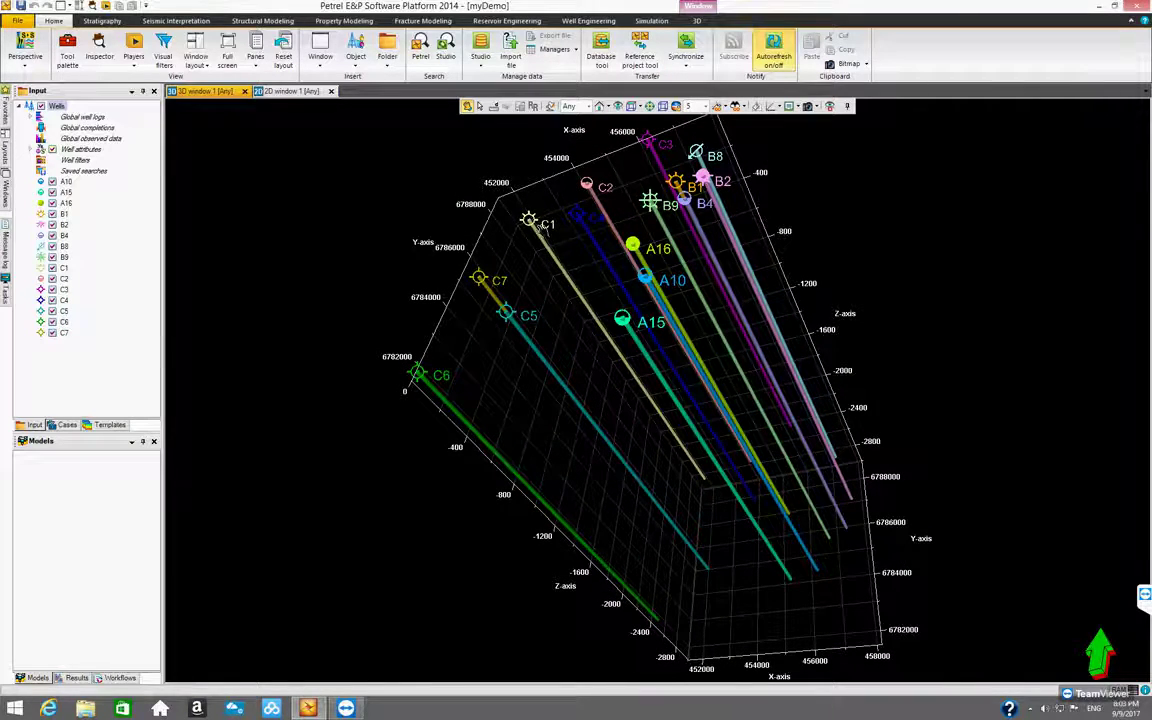
drag(584, 350, 627, 374)
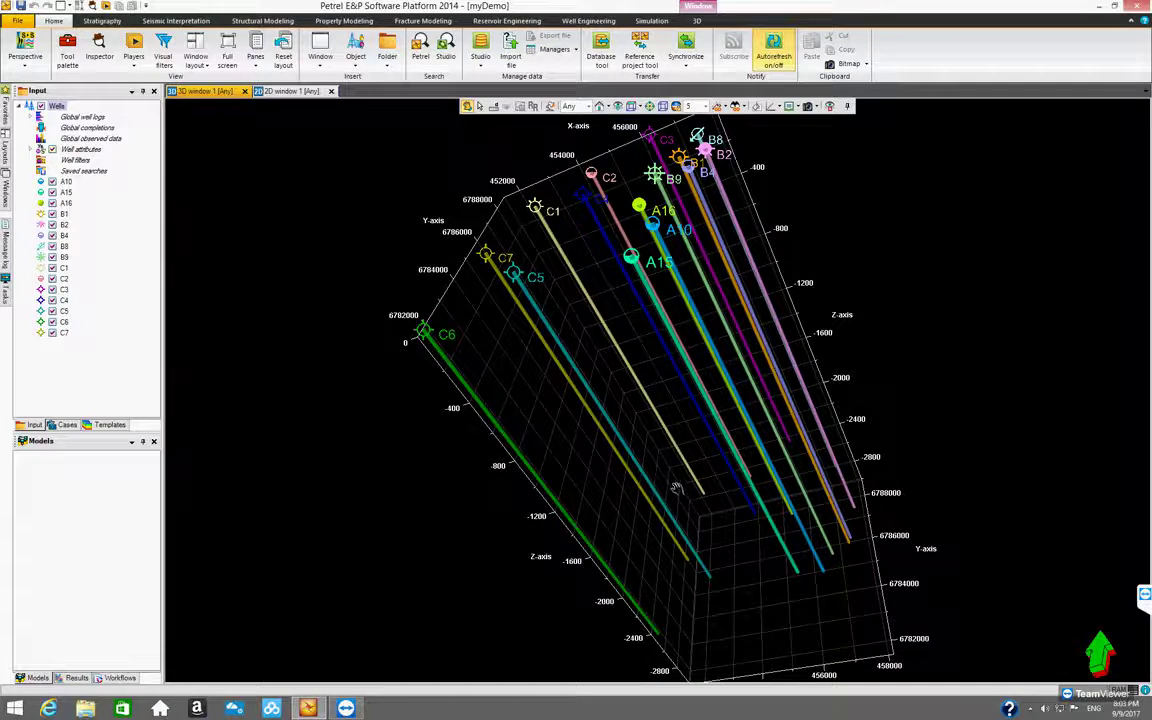
drag(708, 385, 677, 430)
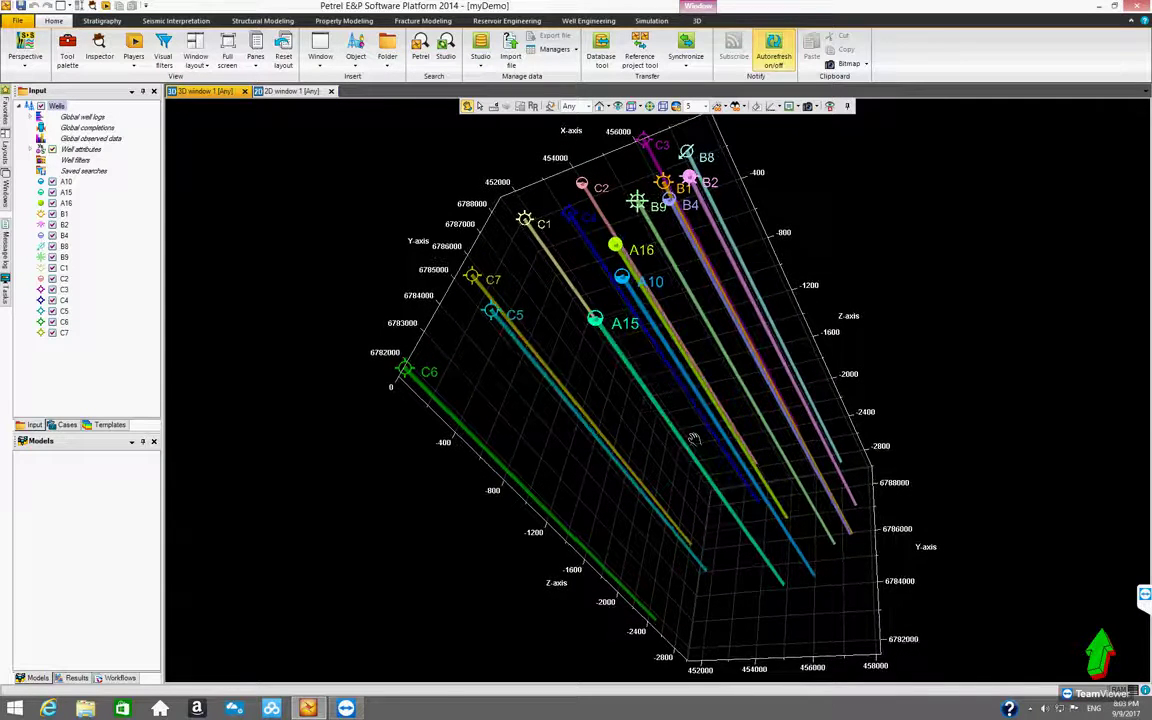
drag(718, 443, 633, 443)
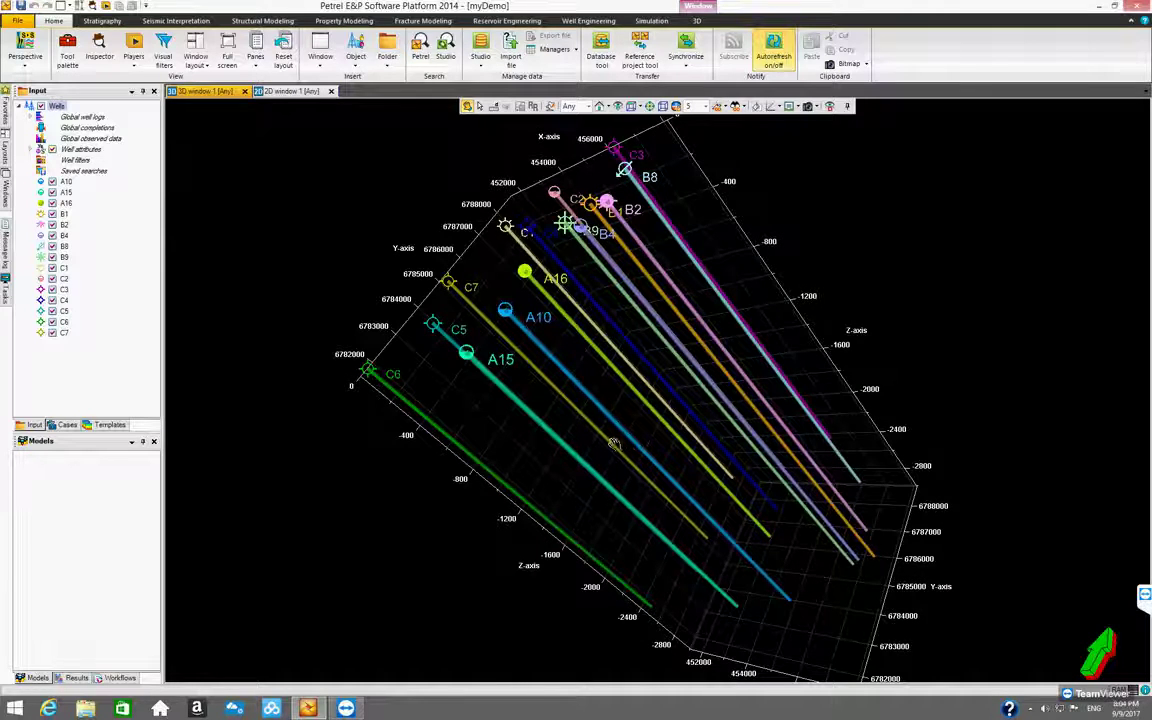
drag(554, 398, 550, 392)
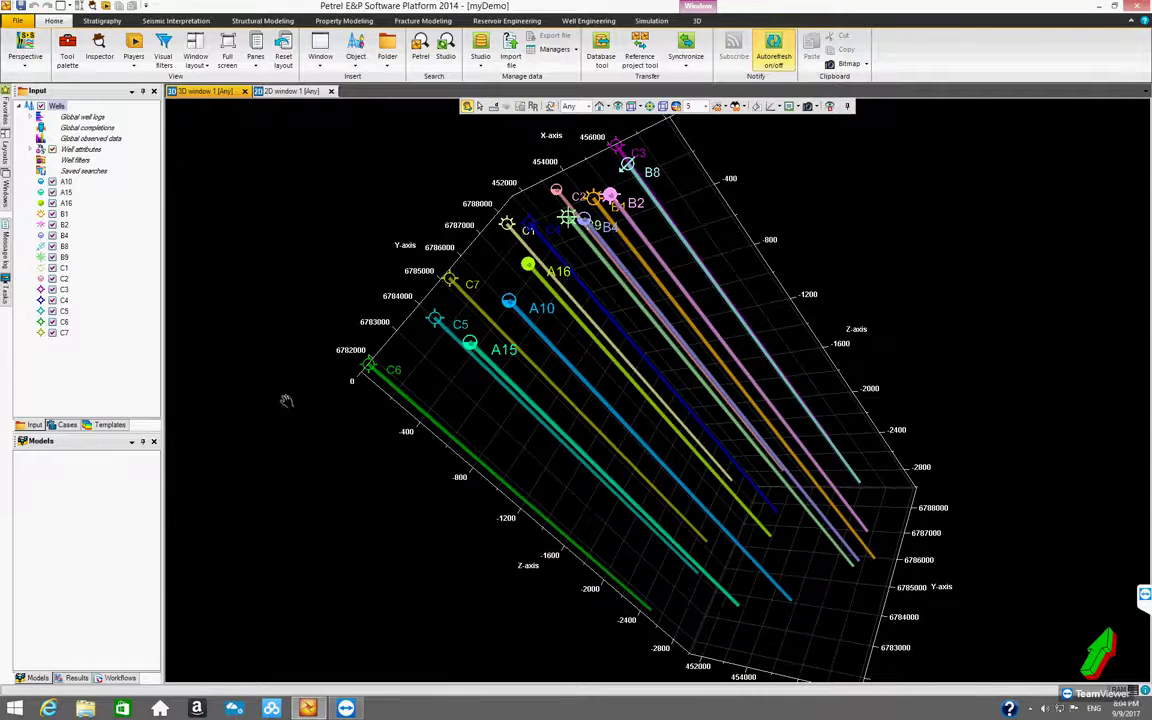
Start an import on the Wells folder and set the file type to Well path/deviation (ASCII), enlarging the import dialog
click(62, 106)
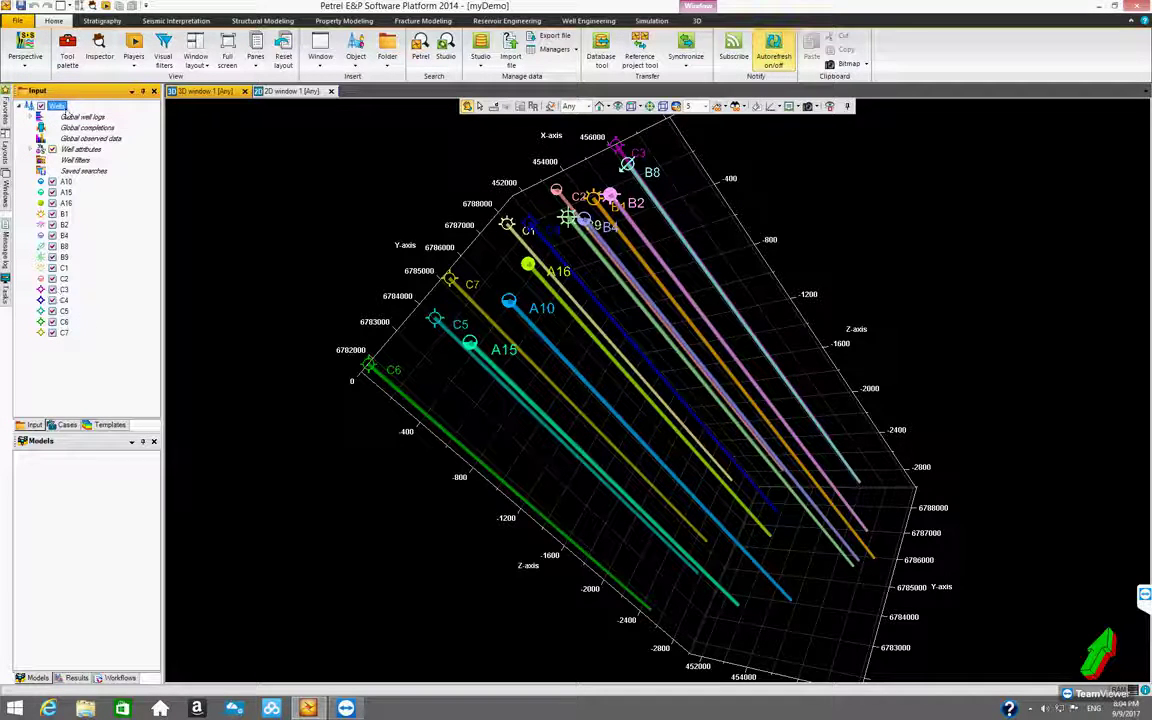
right_click(60, 108)
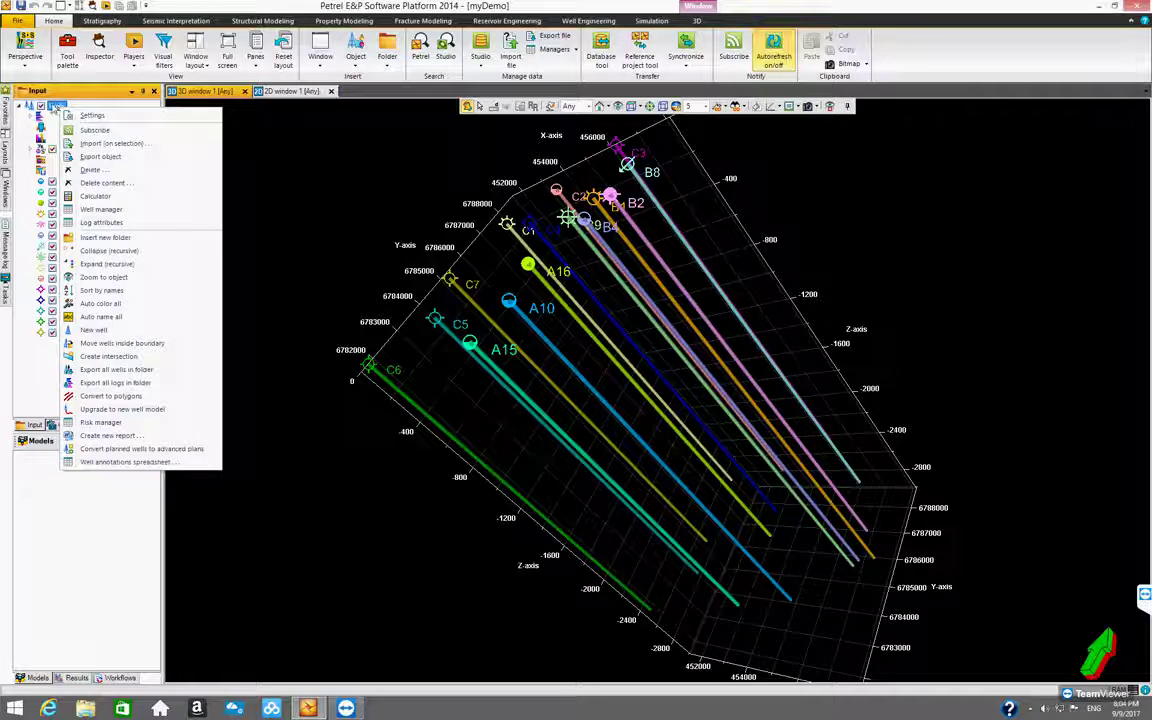
click(112, 143)
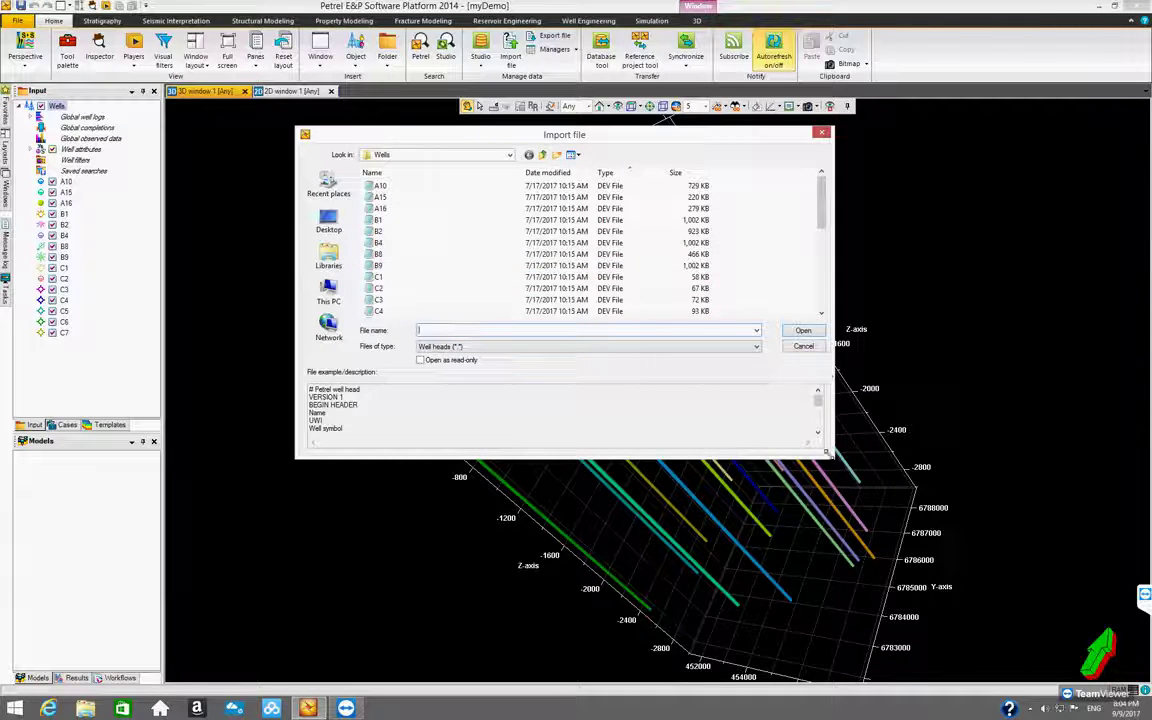
drag(828, 452, 914, 546)
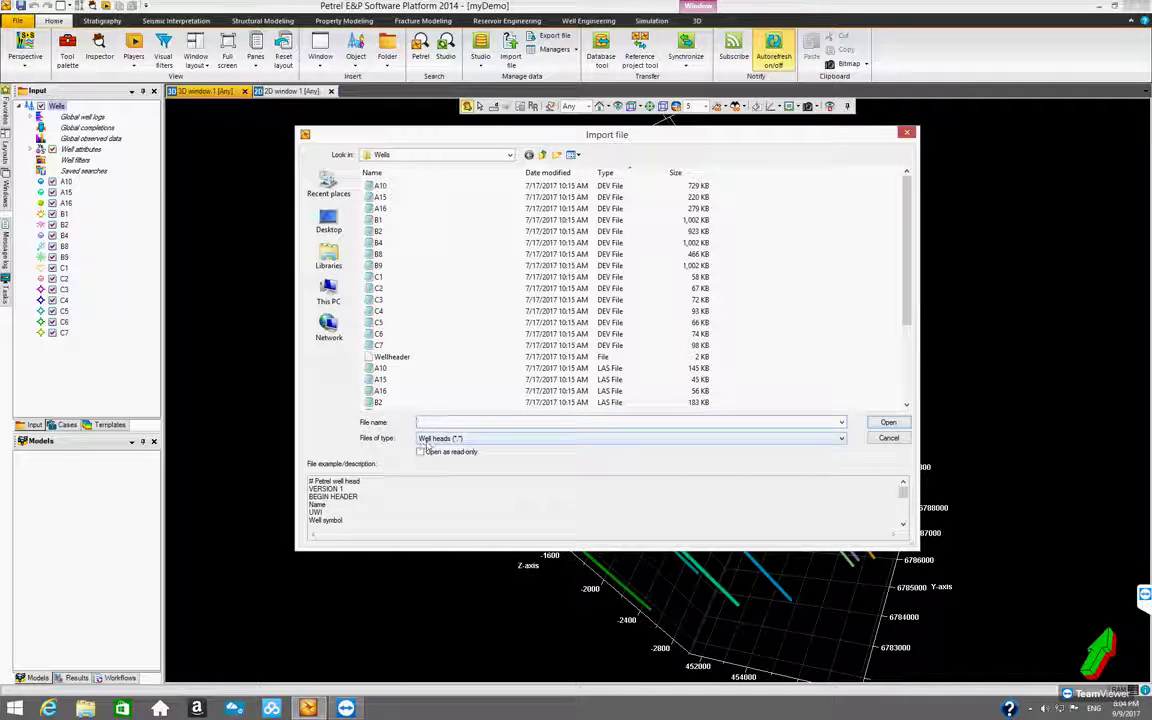
click(457, 441)
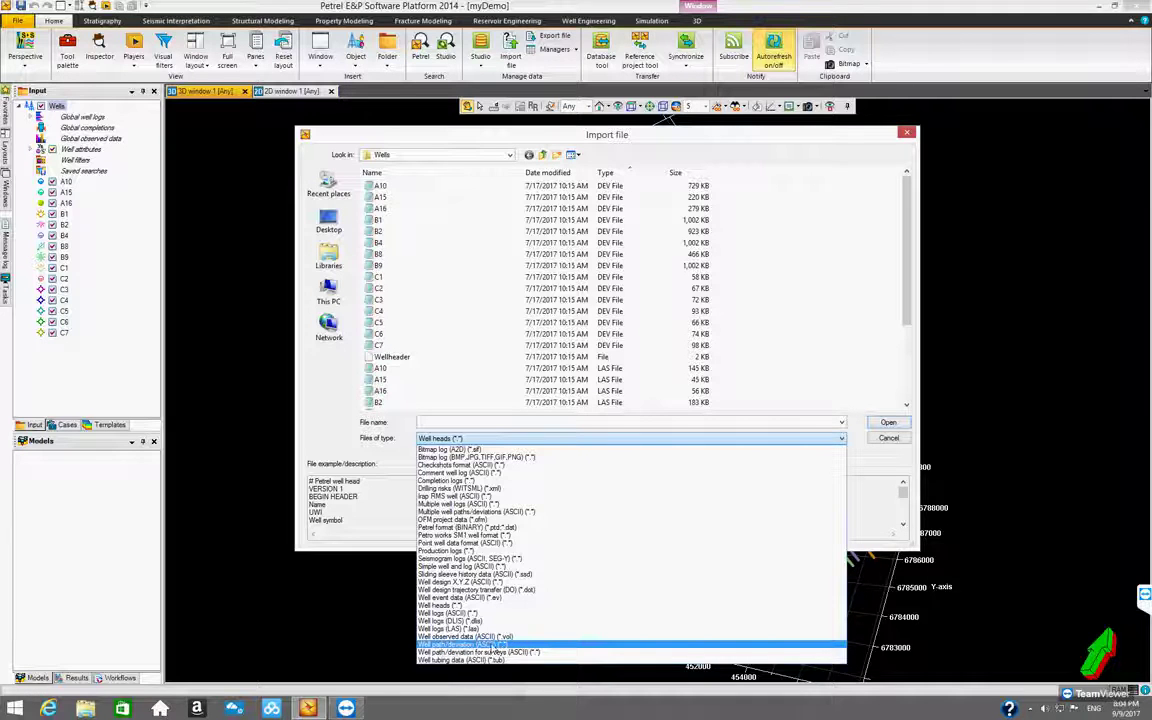
click(500, 644)
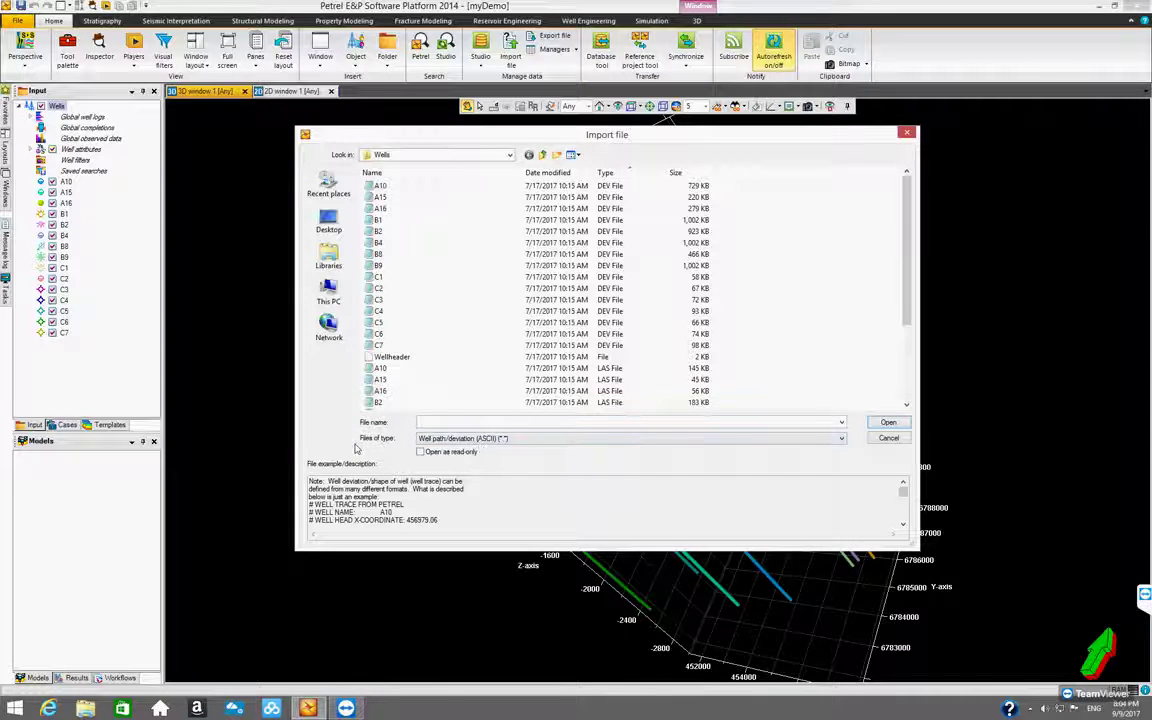
Sort the import files by name and individually select the DEV files A10, A15, A16 and B1
drag(908, 299, 922, 391)
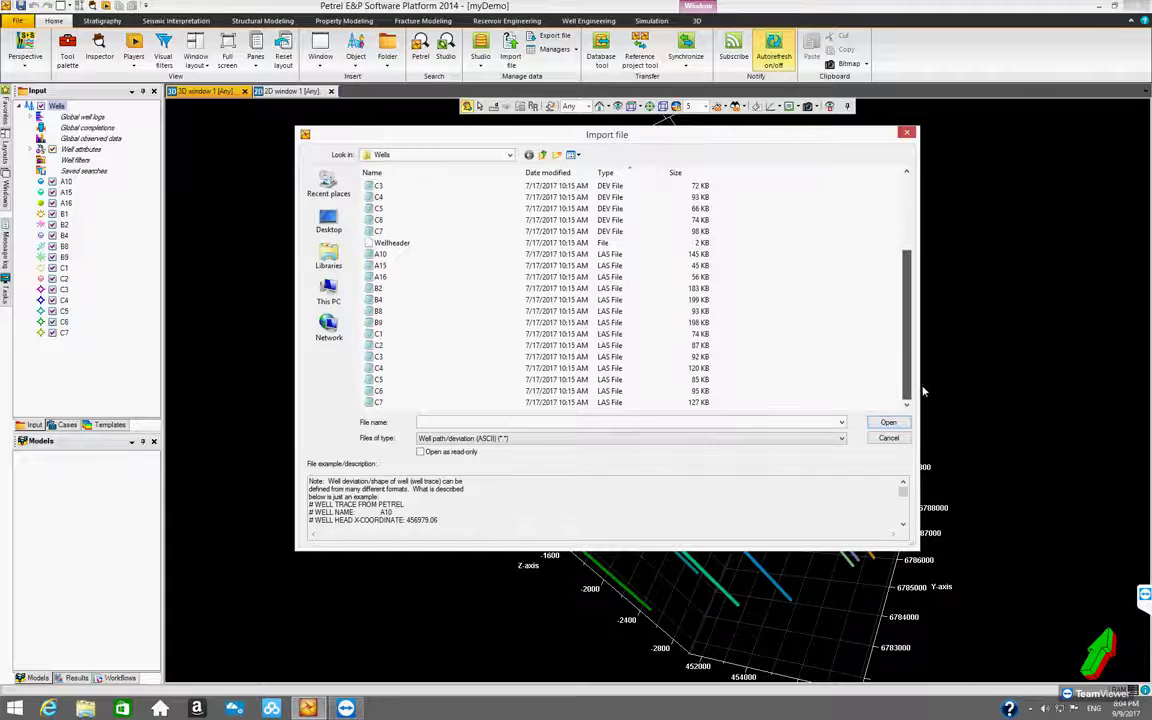
scroll(830, 266, up, 4)
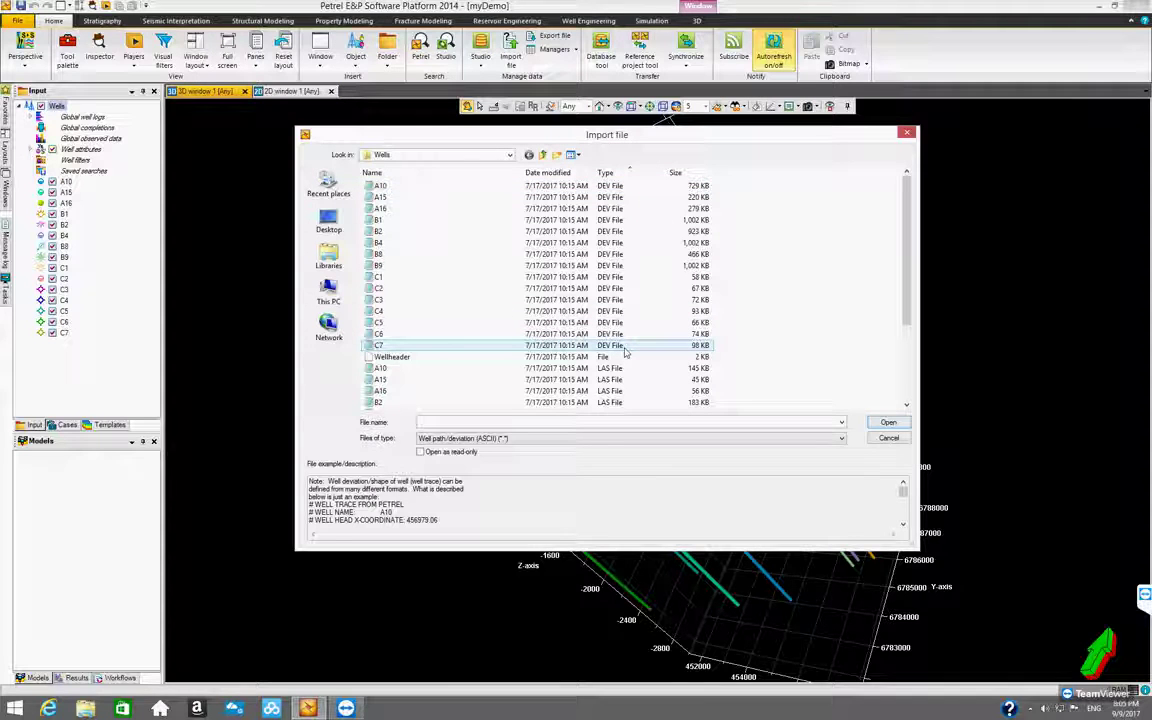
scroll(650, 320, down, 3)
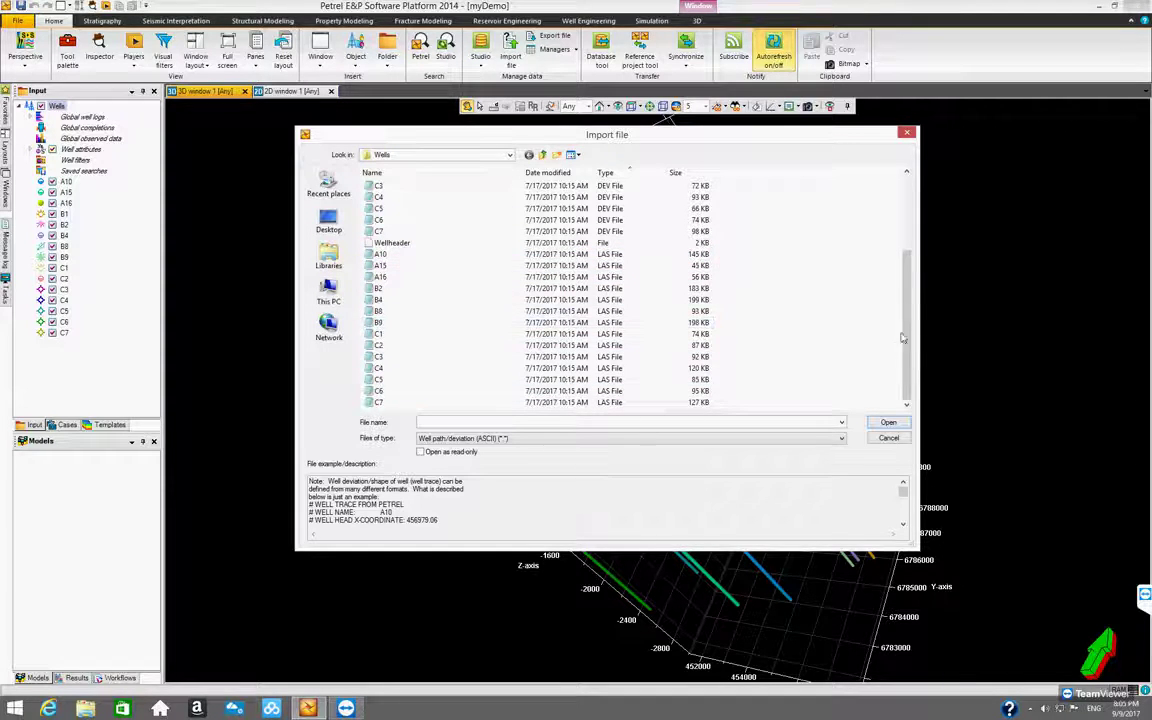
scroll(760, 370, up, 3)
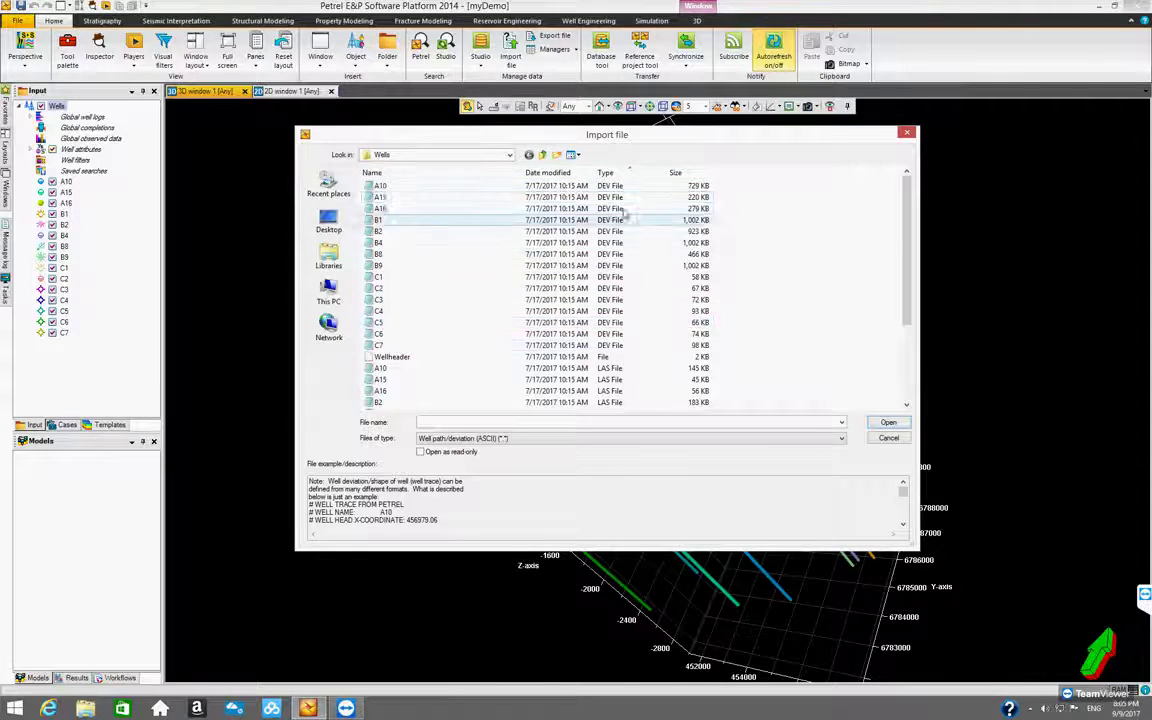
click(400, 174)
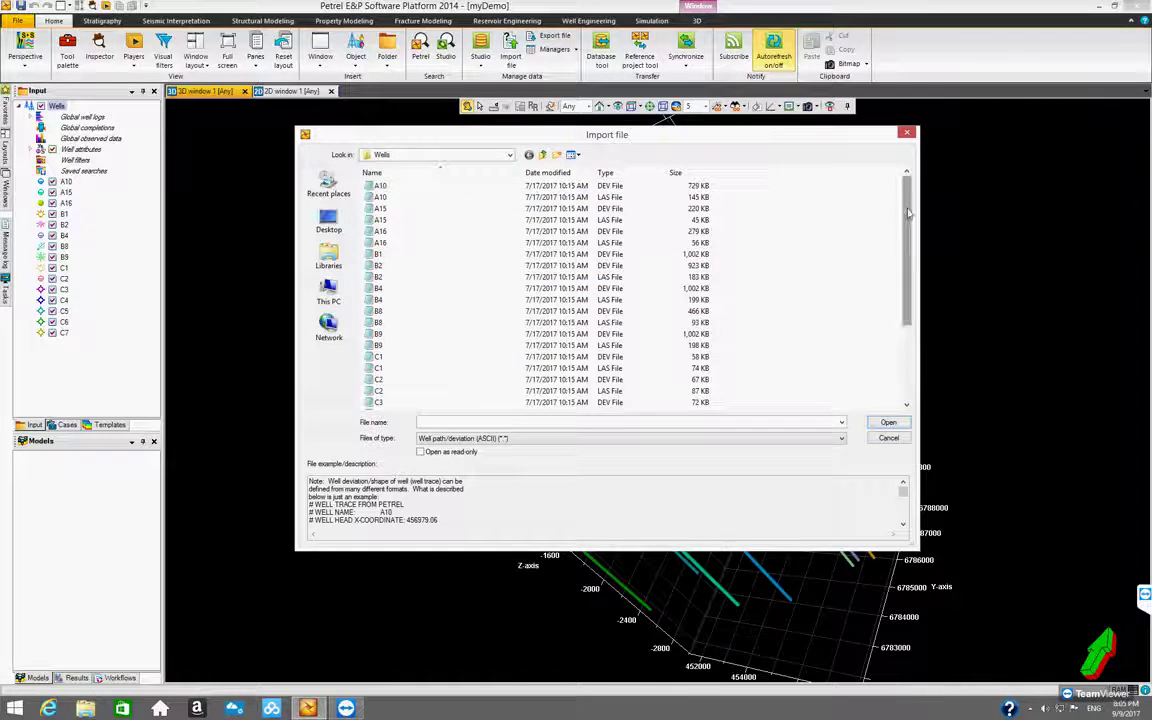
click(606, 188)
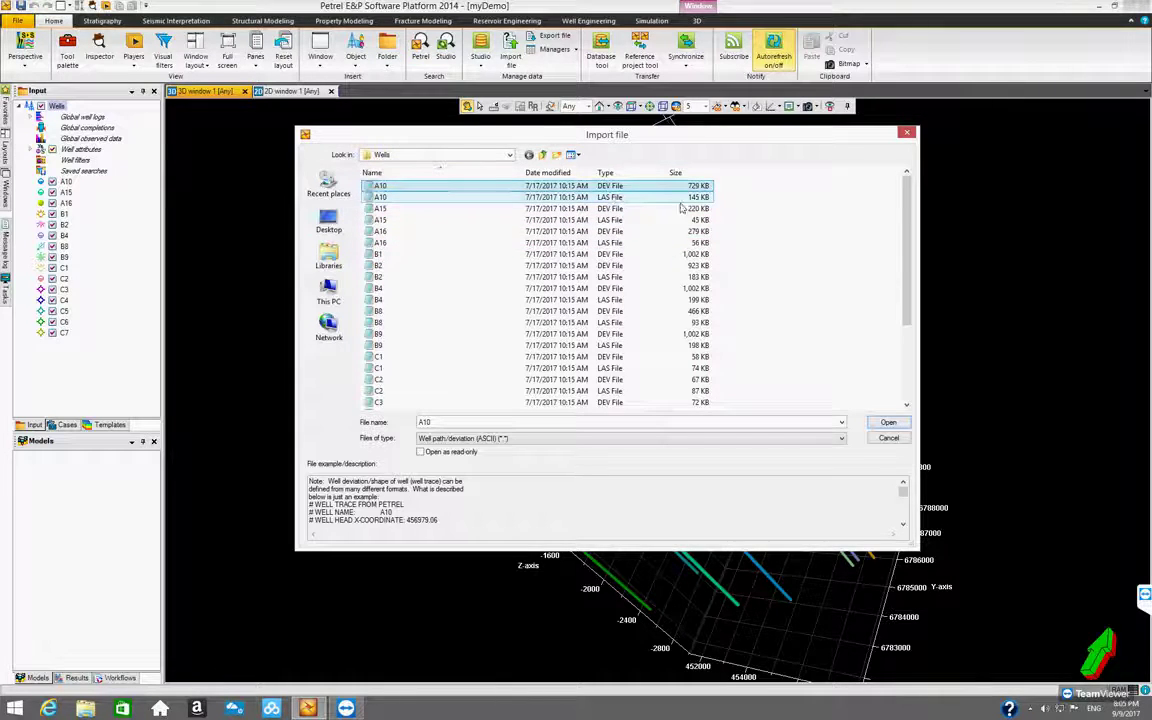
ctrl+click(624, 209)
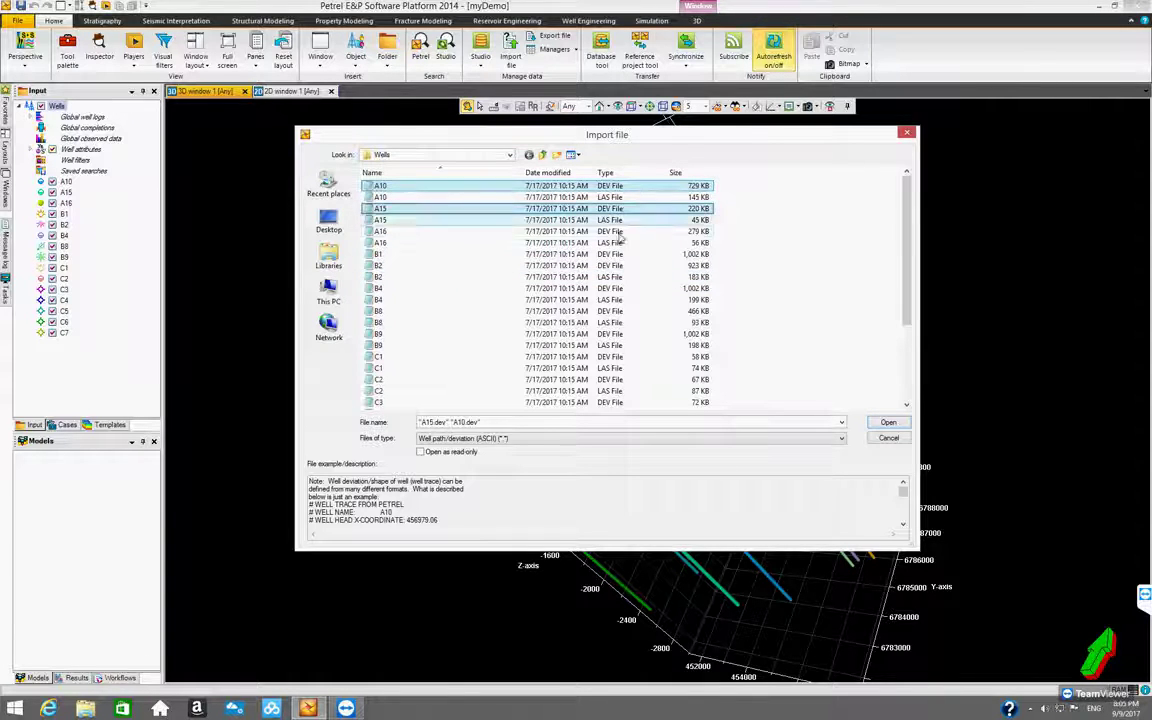
ctrl+click(620, 231)
ctrl+click(619, 255)
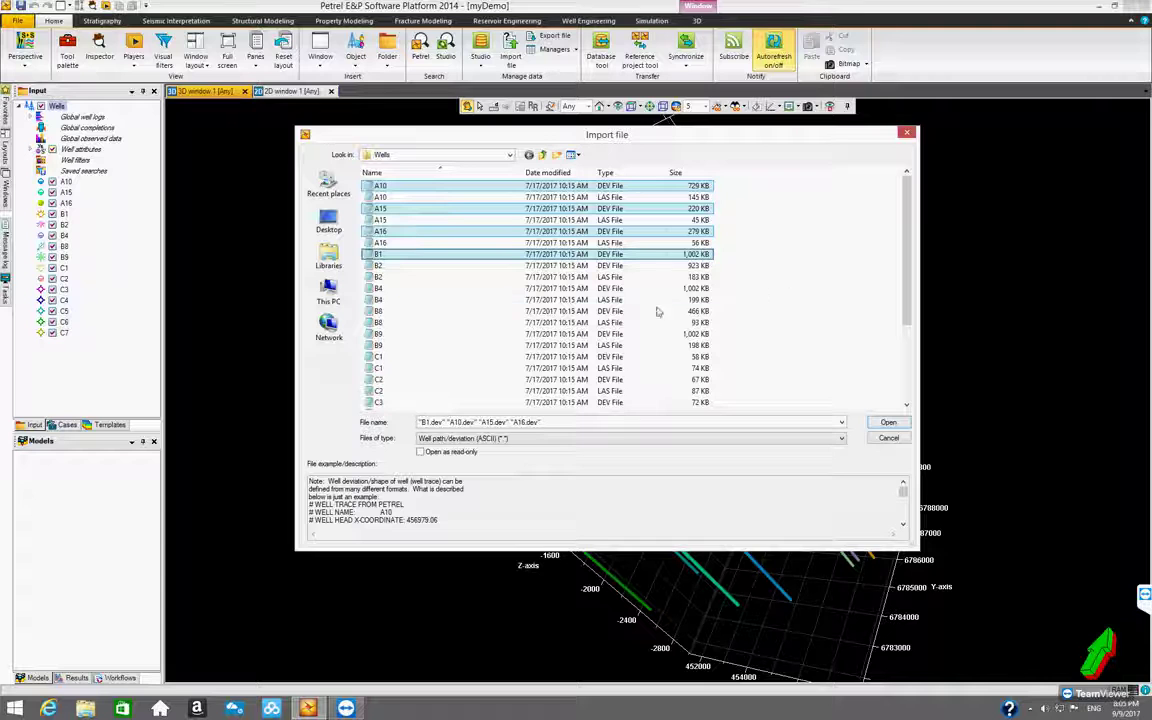
Sort the files by type, select all DEV files from A10 through C7 and open them for import
click(617, 174)
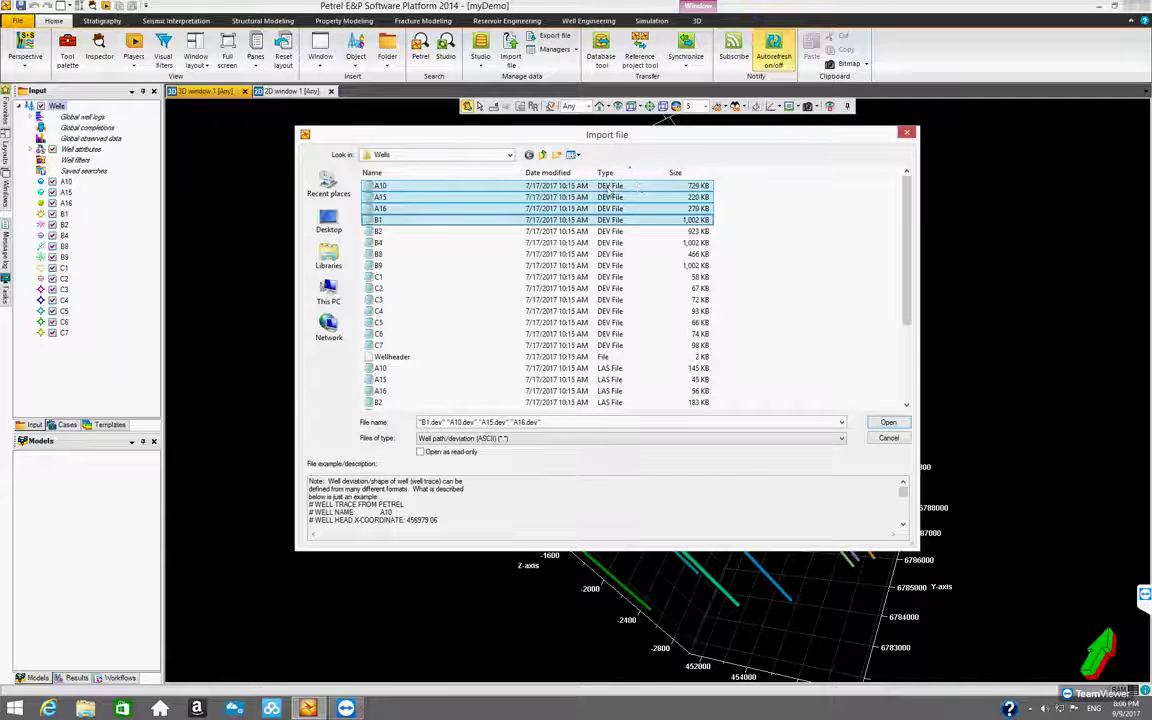
click(648, 313)
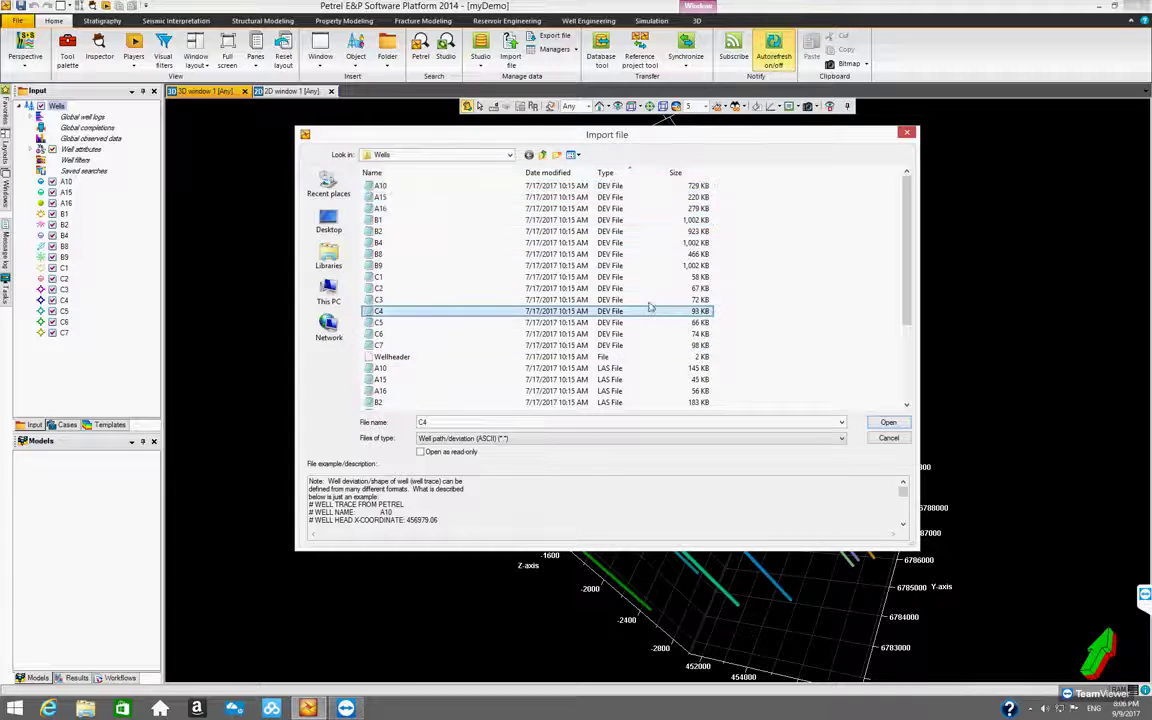
click(431, 188)
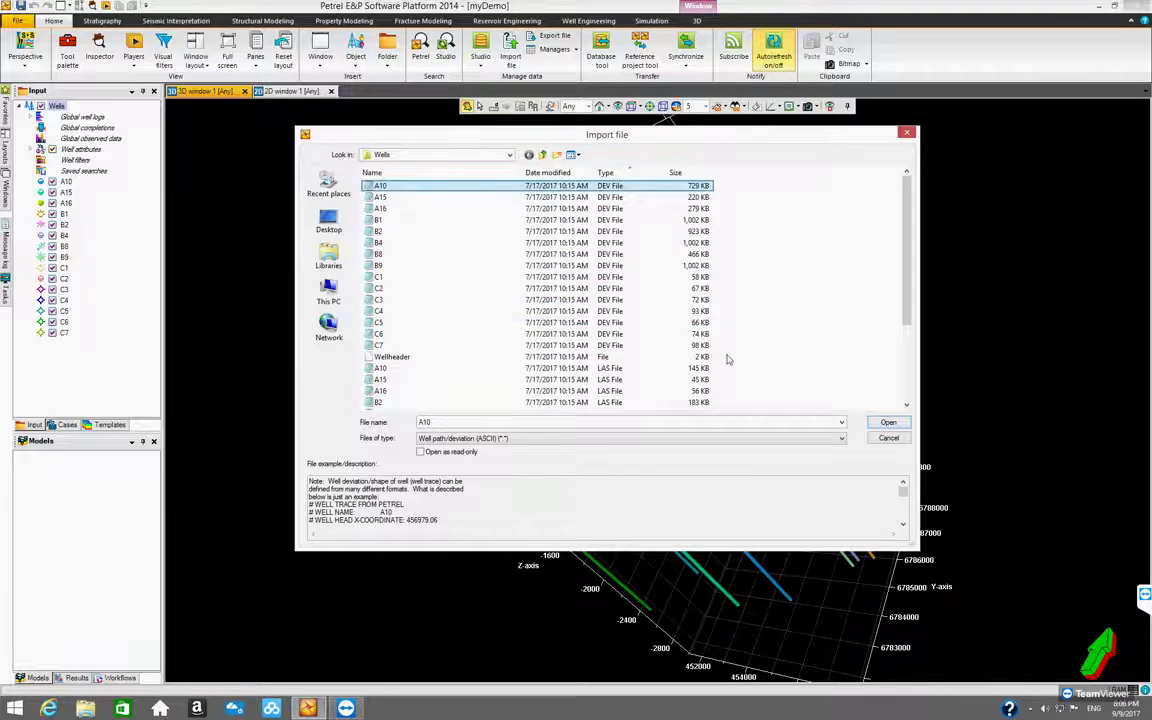
shift+click(628, 349)
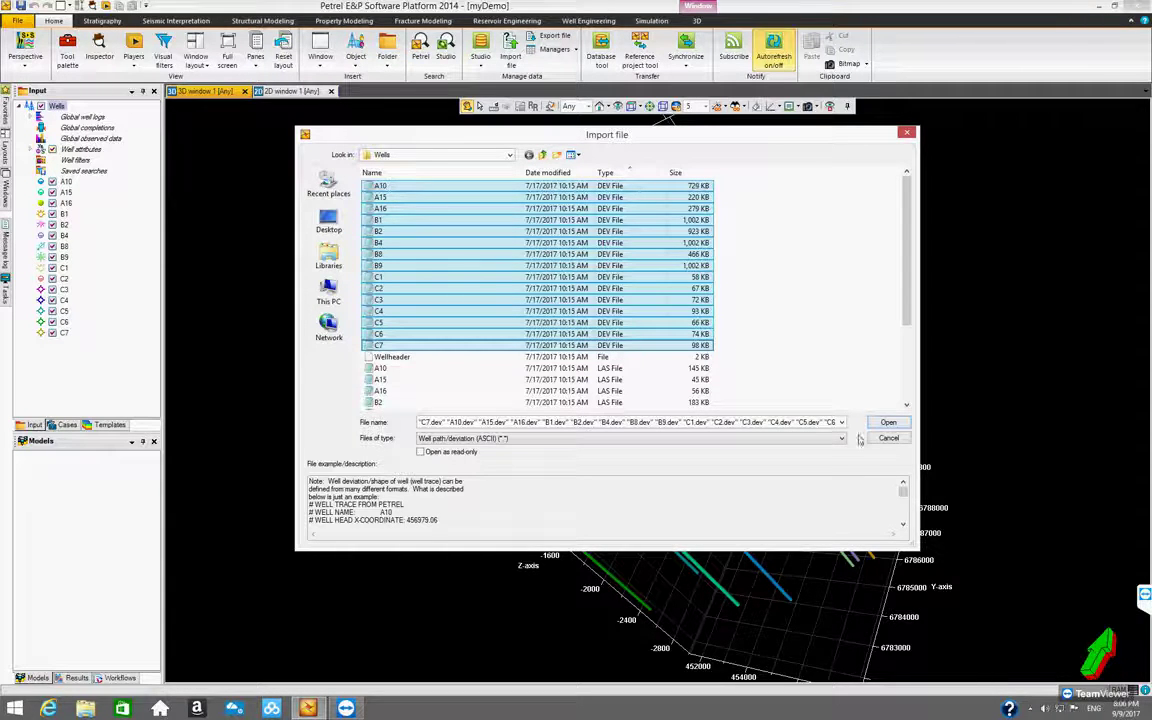
click(889, 424)
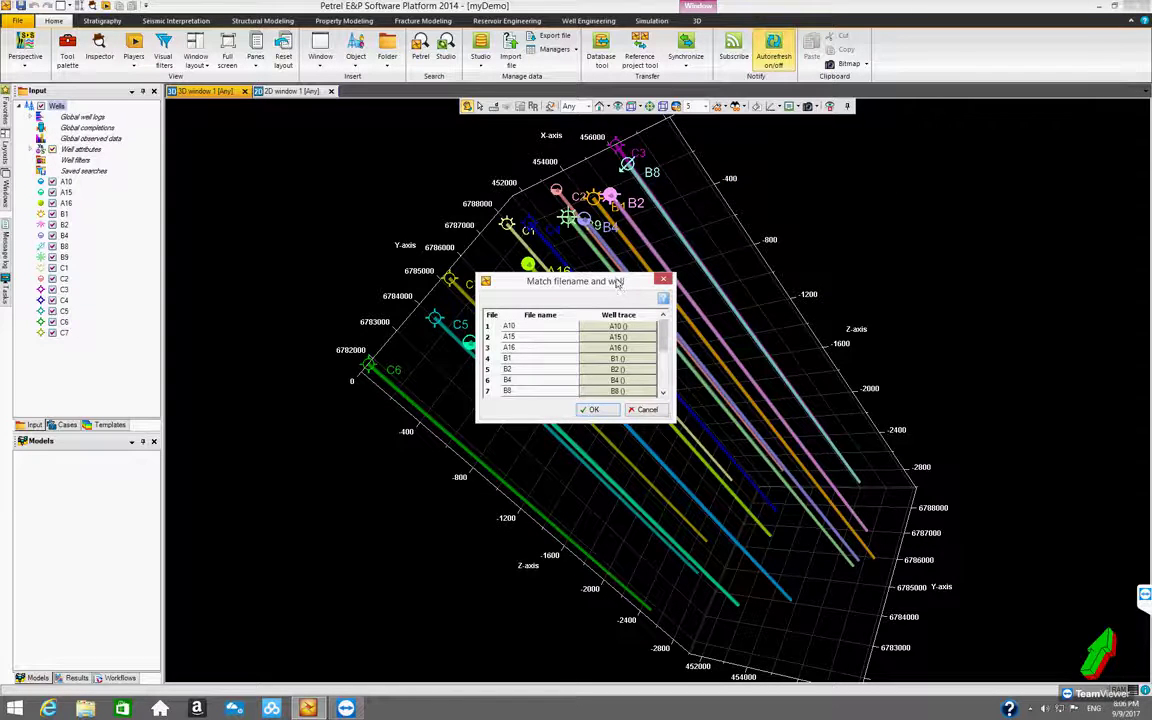
Enlarge the Match filename and well dialog and check each file name against its assigned well trace
drag(558, 281, 443, 153)
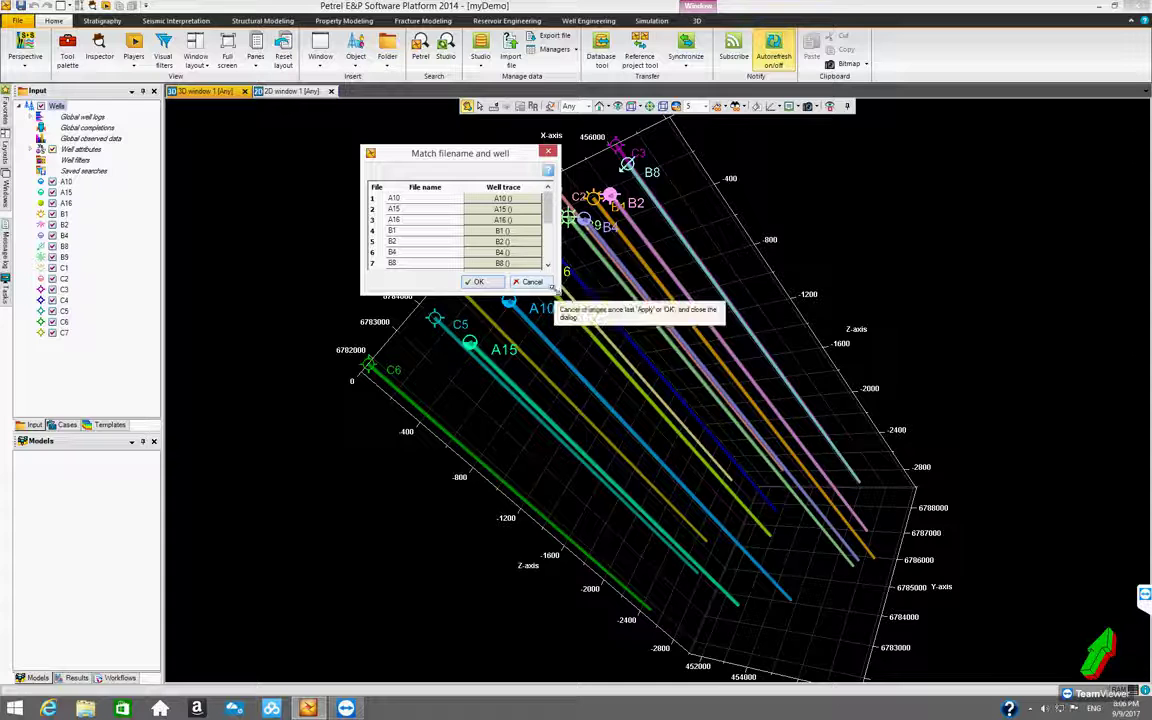
drag(555, 288, 740, 550)
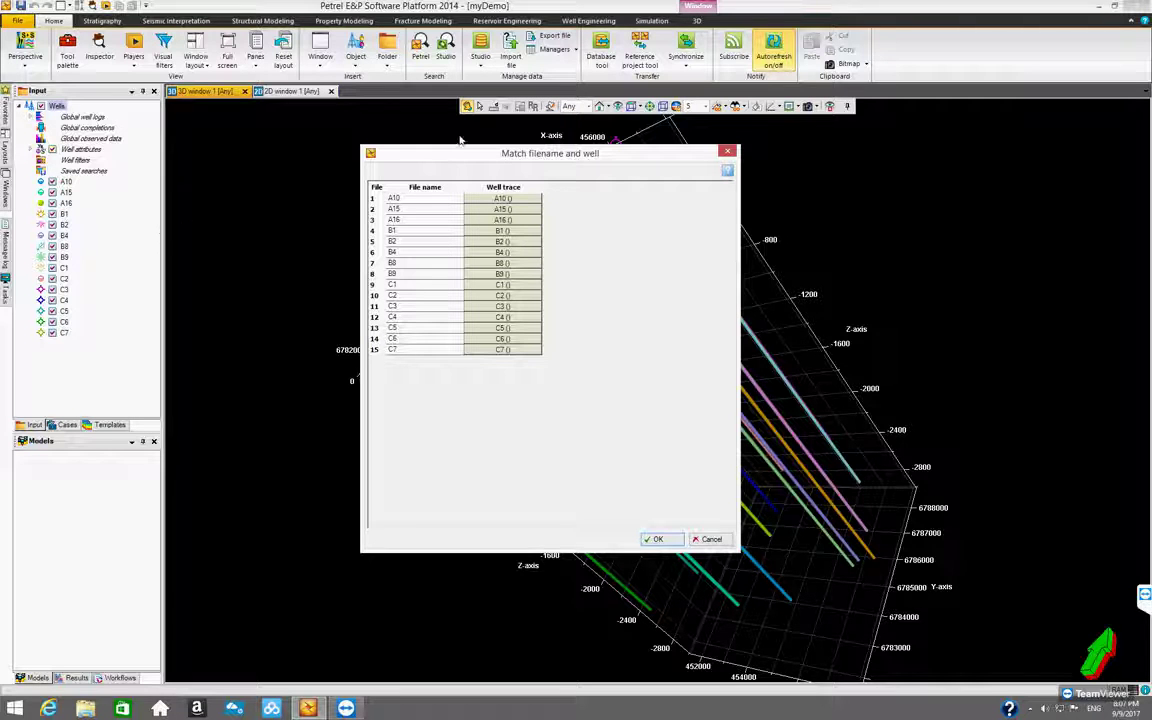
drag(458, 156, 469, 163)
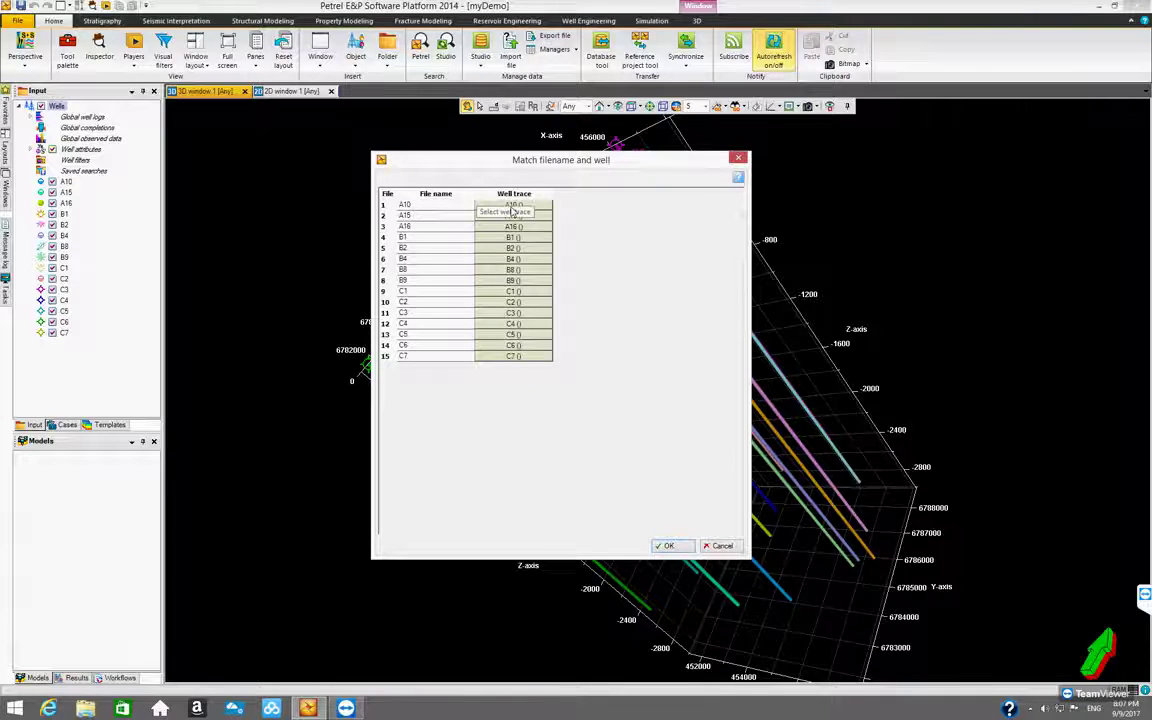
click(437, 196)
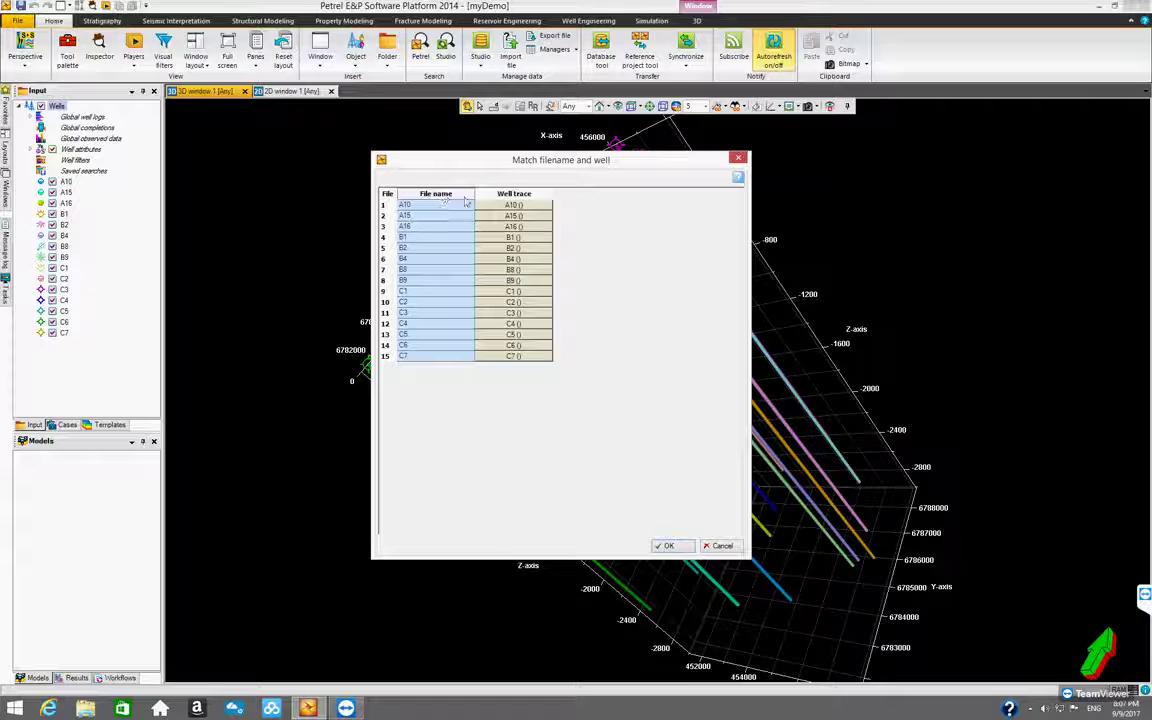
click(531, 196)
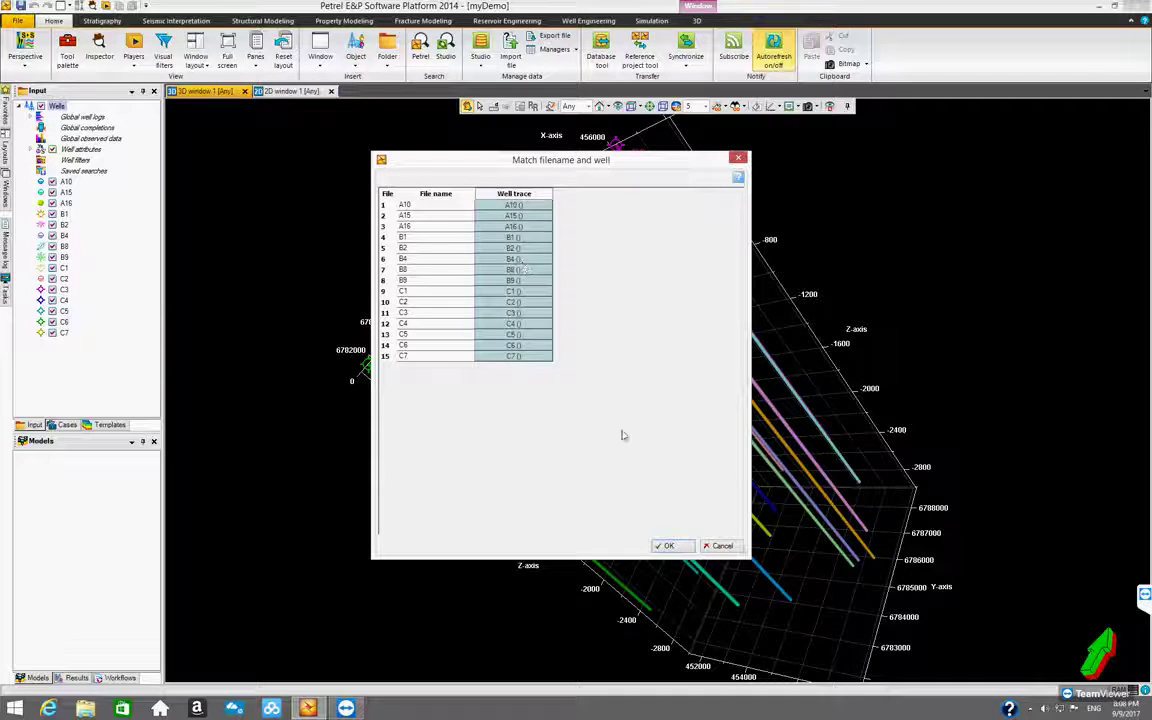
Cancel the filename matching, minimize Petrel and open the Petrel > PetrelDemoData > Demo Input > Wells folder from the desktop
click(724, 546)
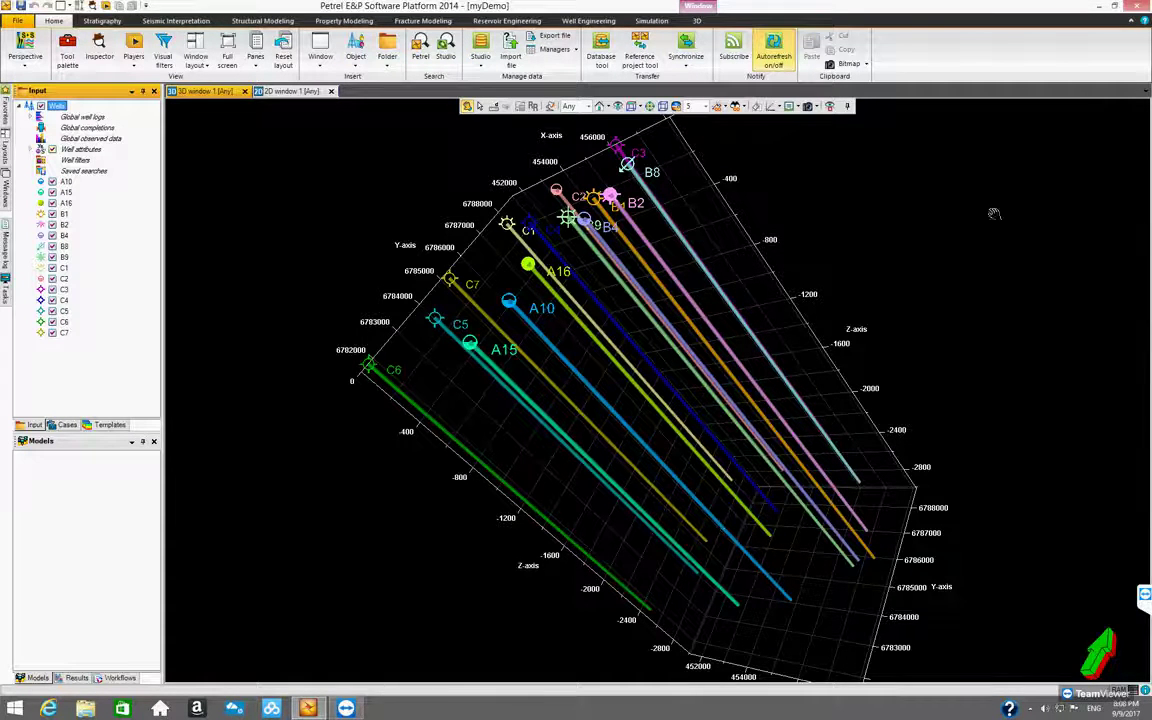
click(1098, 7)
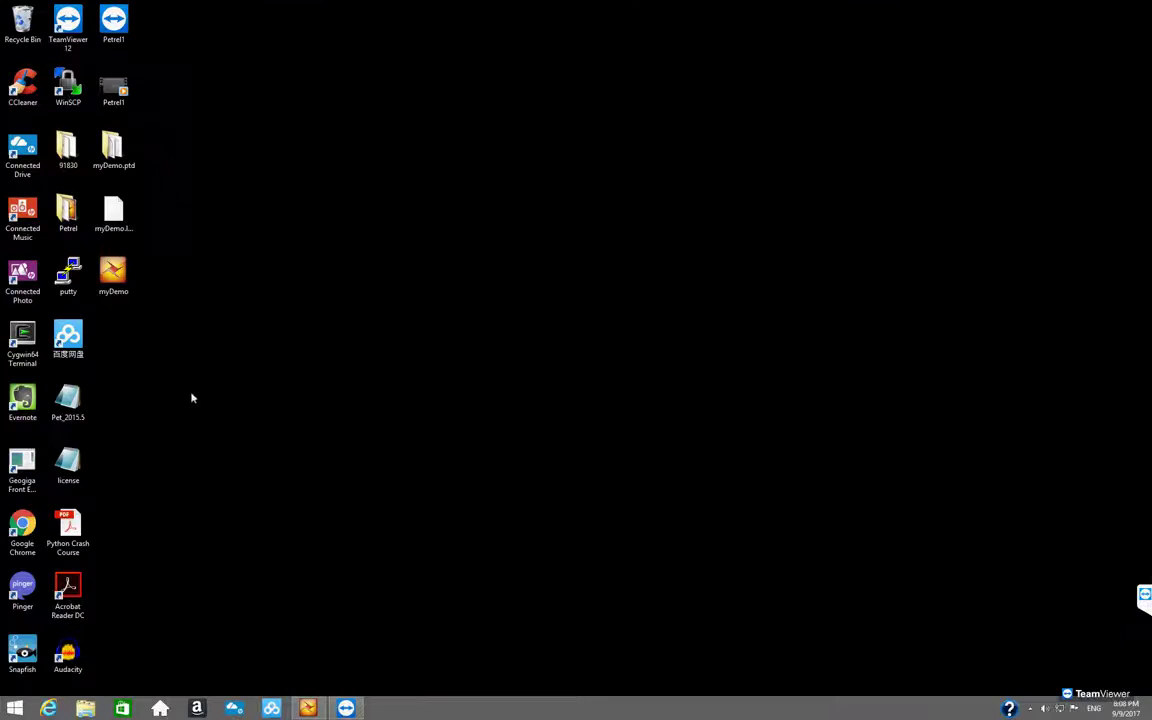
double_click(72, 216)
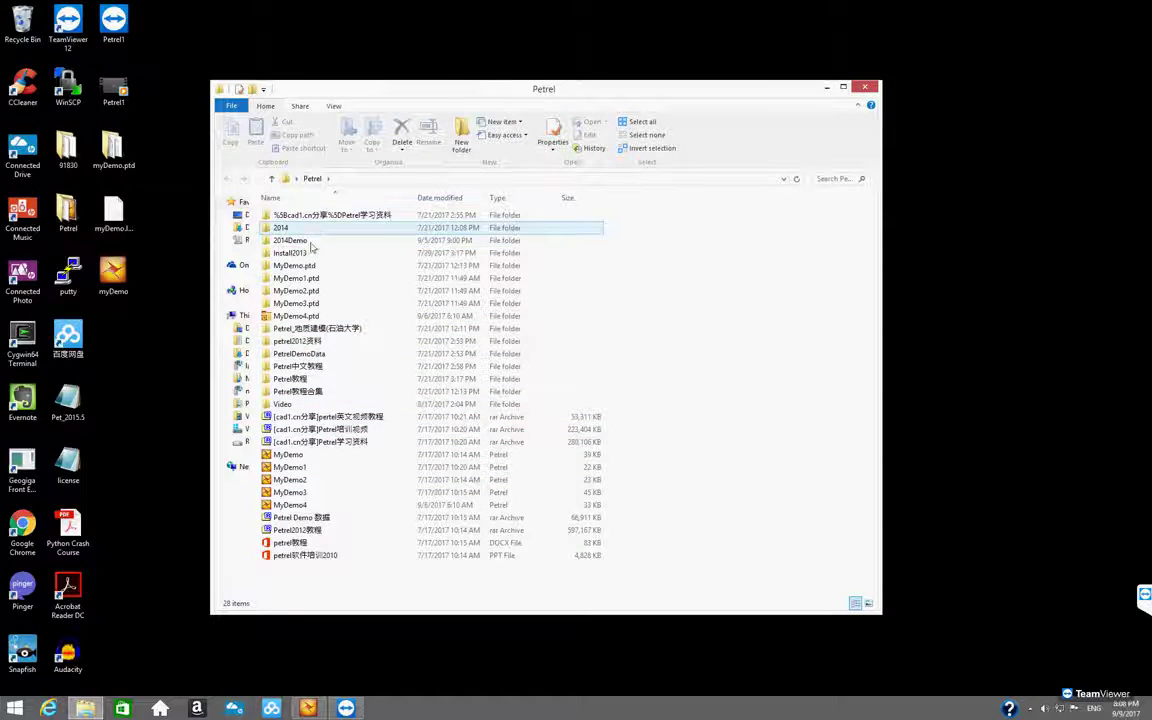
double_click(340, 354)
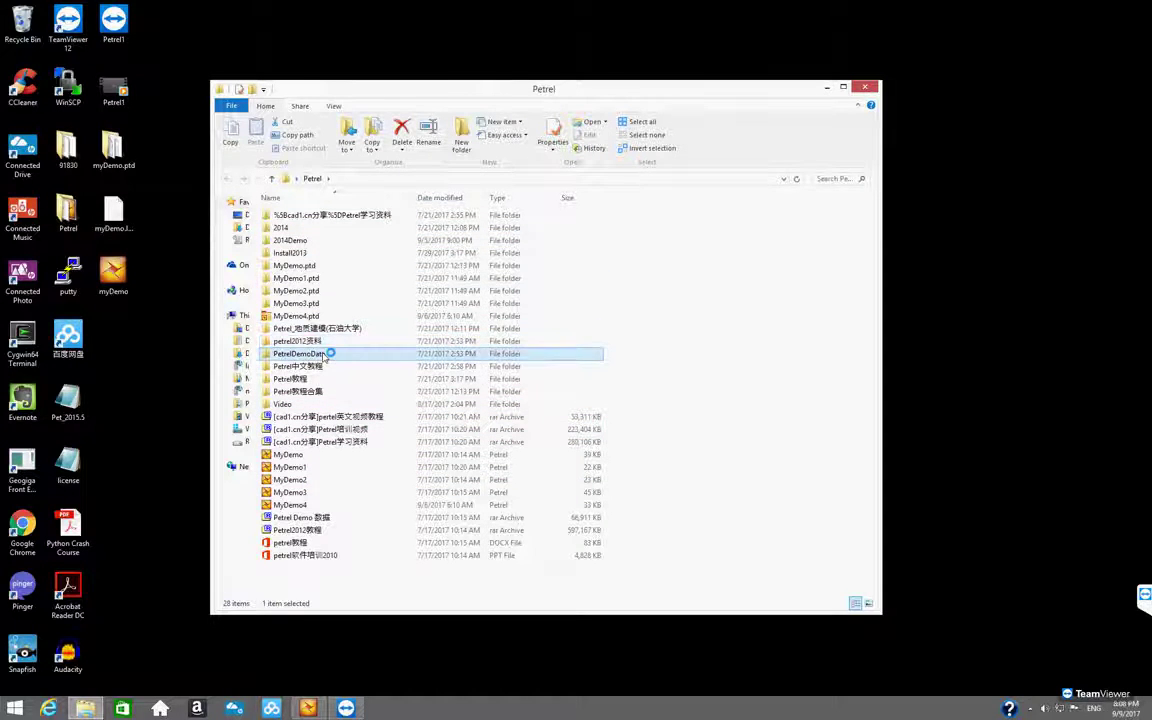
double_click(299, 216)
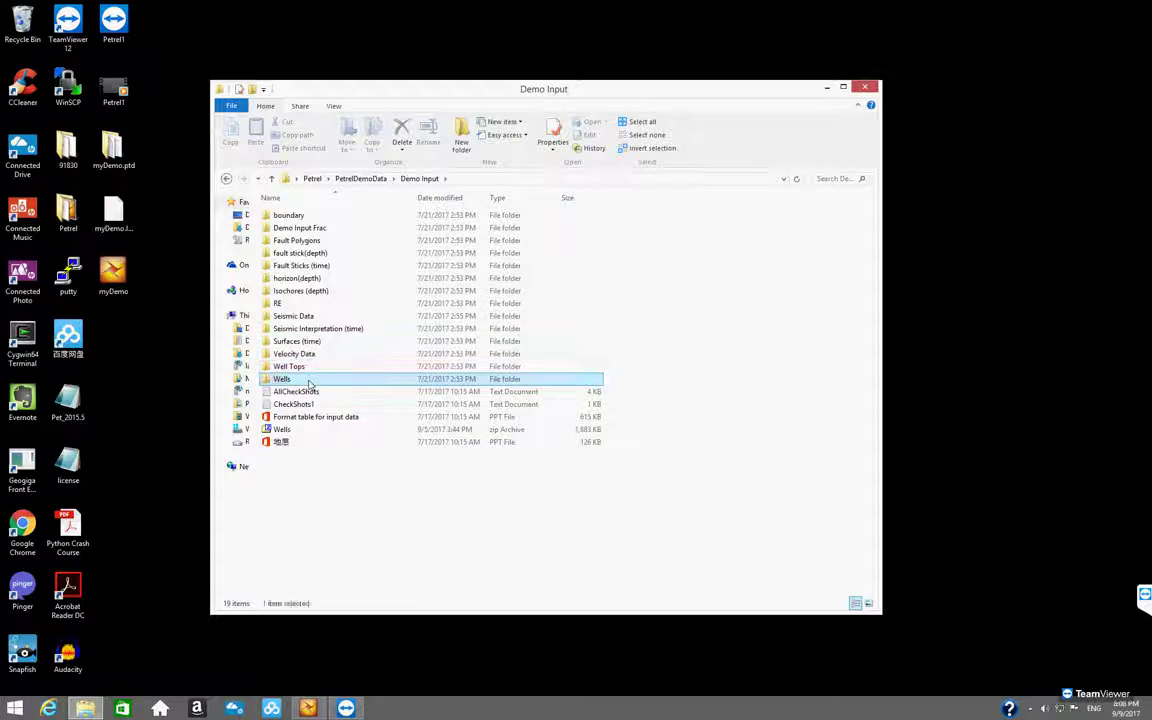
double_click(312, 380)
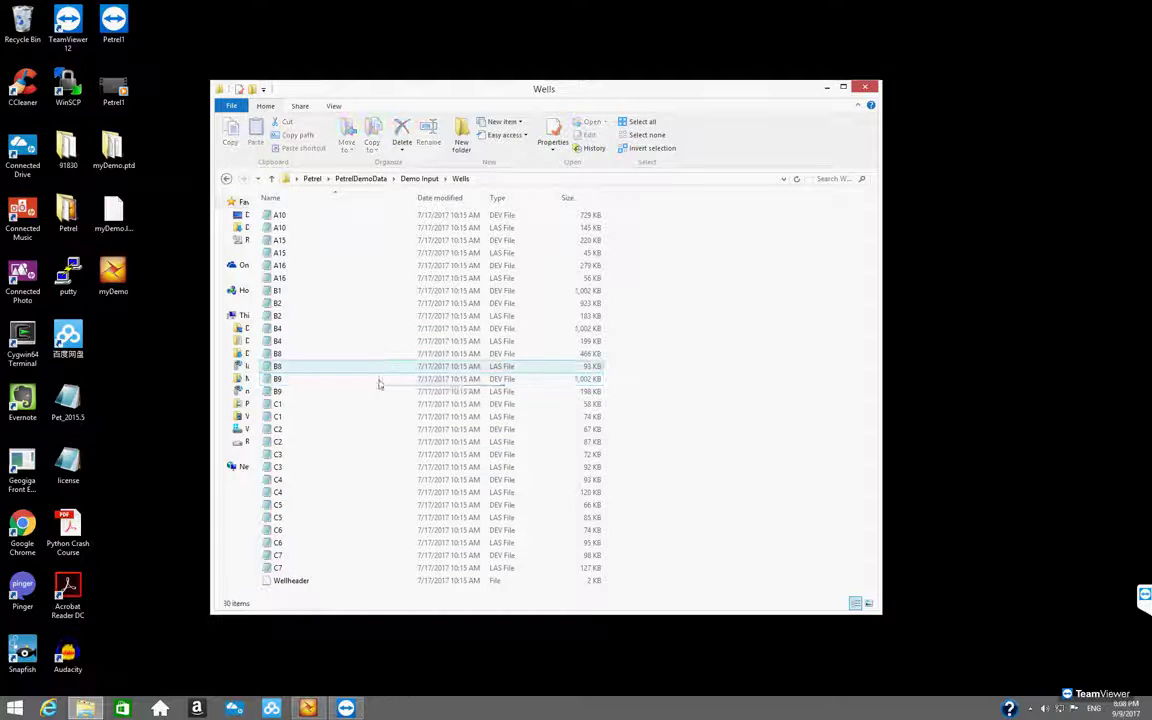
Sort the well files by type, rename the A10 DEV file to A10_wellpath and minimize the folder window
click(500, 198)
click(506, 216)
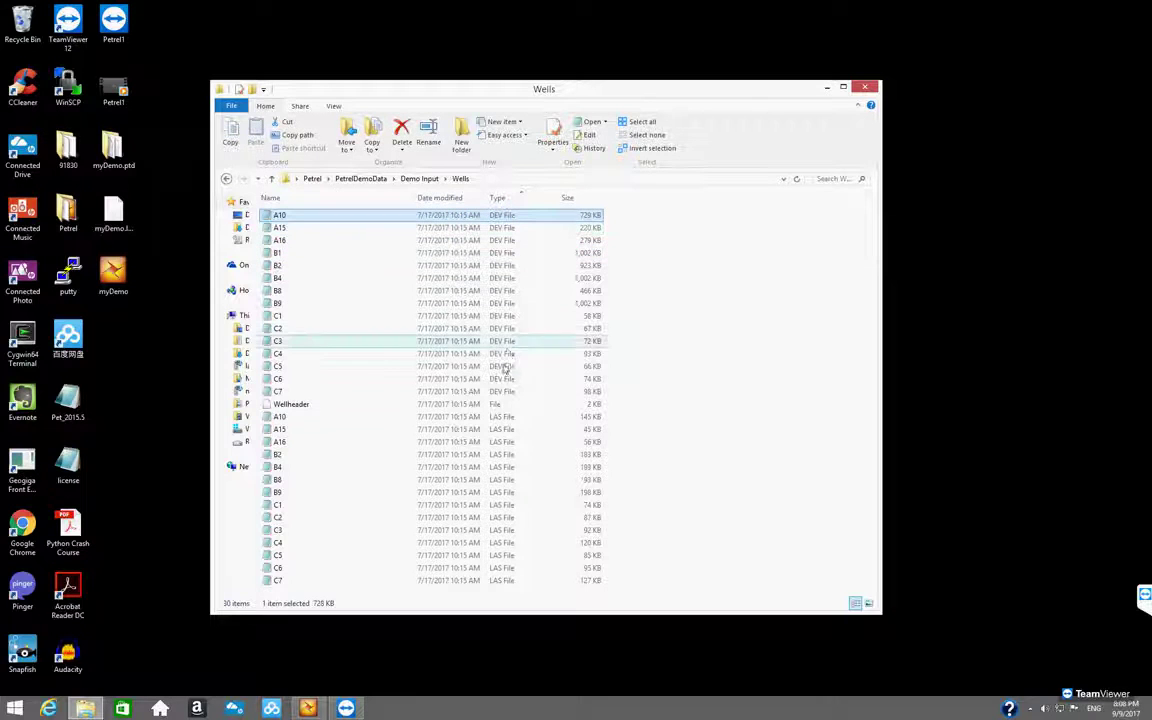
key(F2)
click(291, 215)
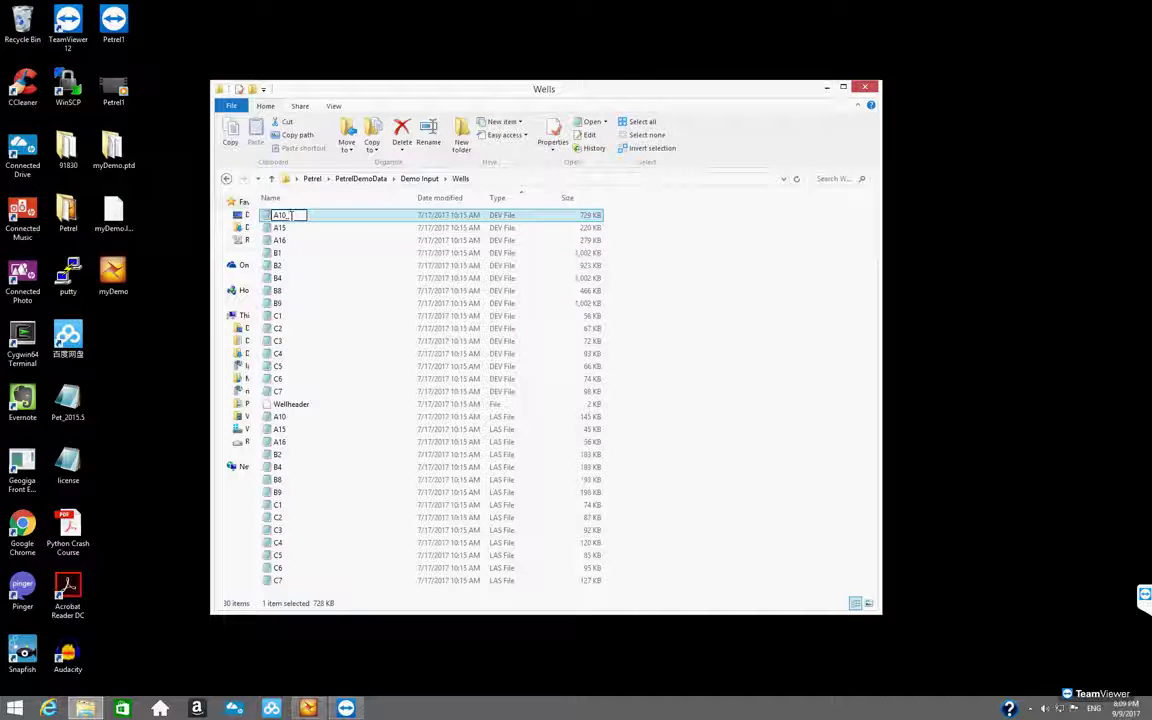
key(BackSpace)
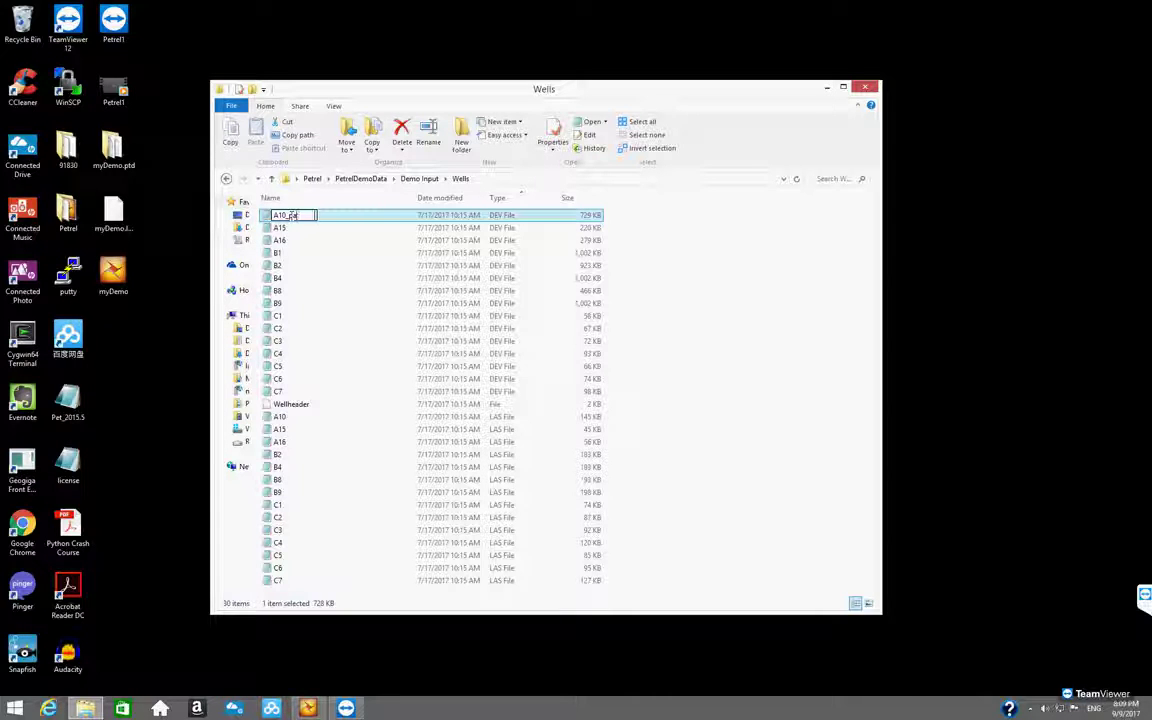
text(wellpath)
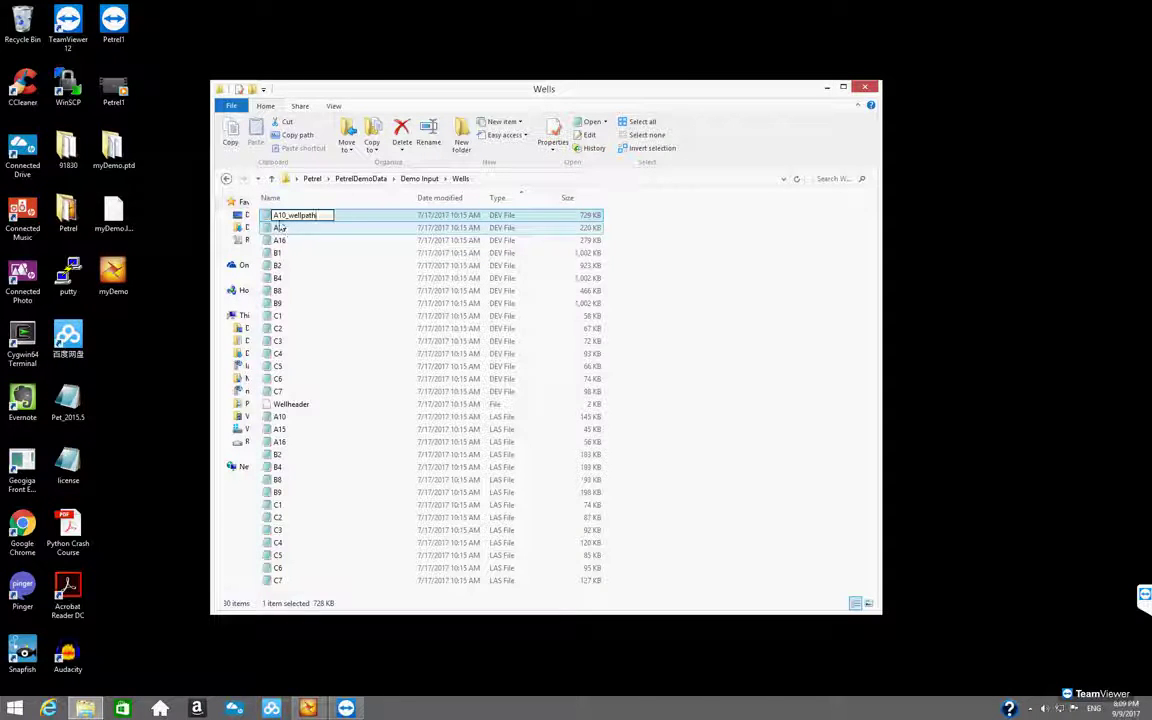
key(Return)
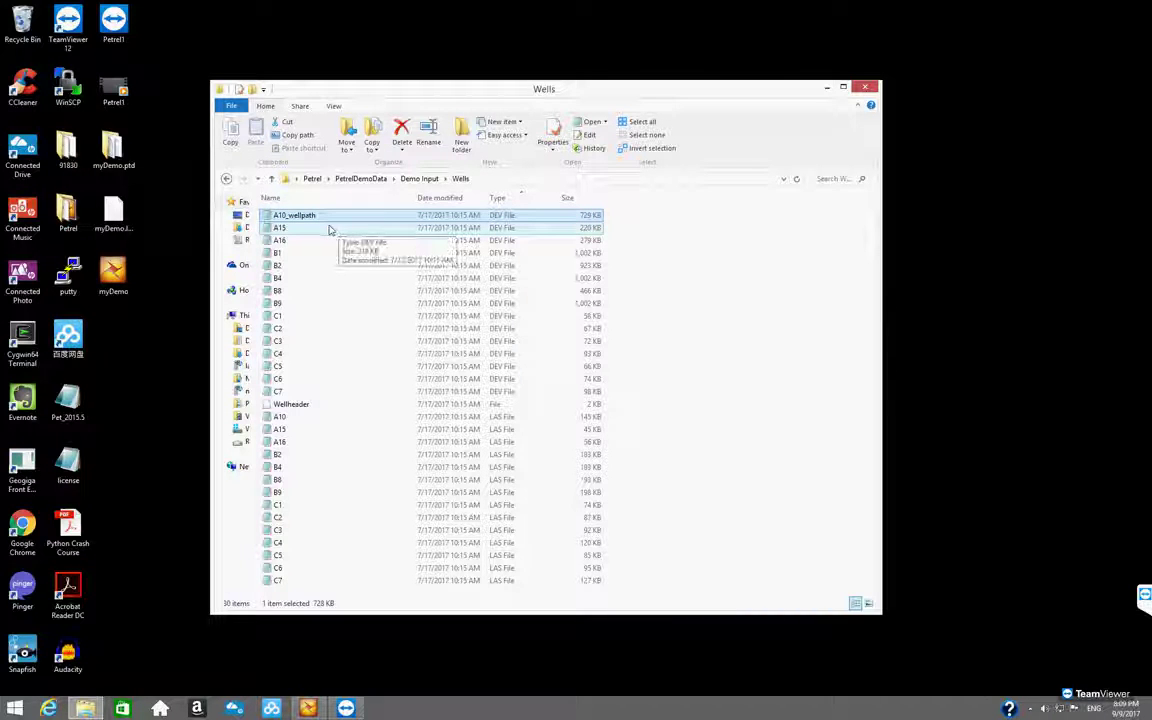
click(827, 88)
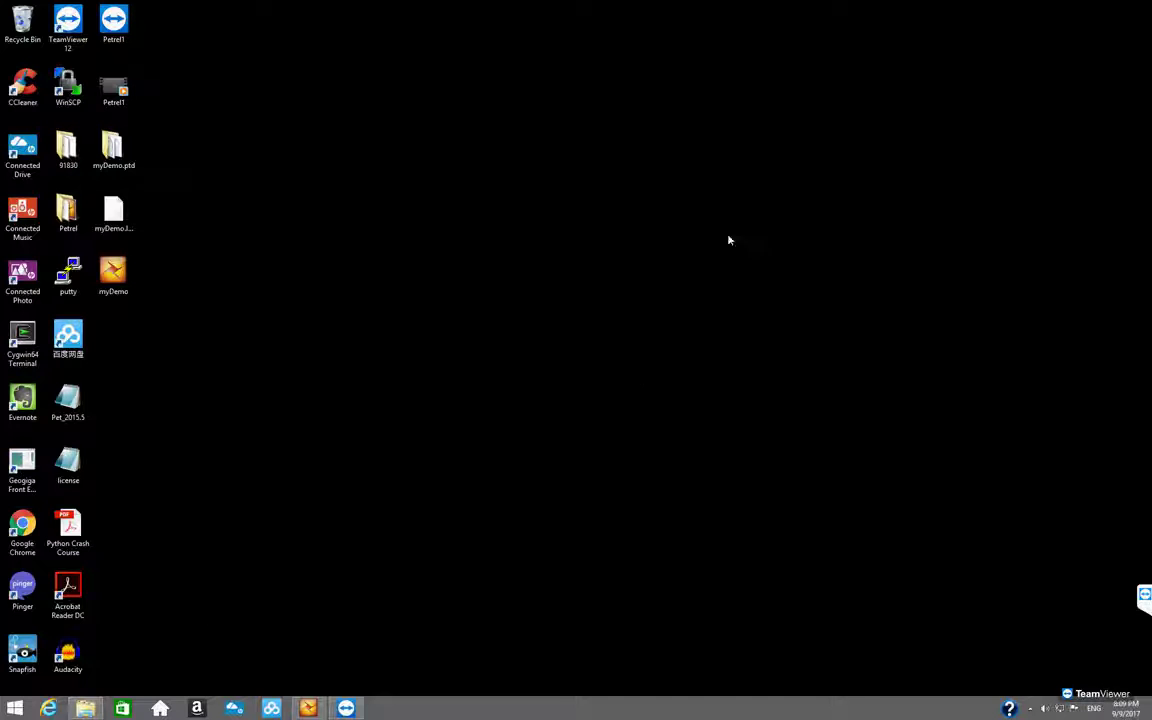
Return to Petrel and import the DEV files from A10_wellpath through C7 into the Wells folder as Well path/deviation (ASCII)
click(308, 708)
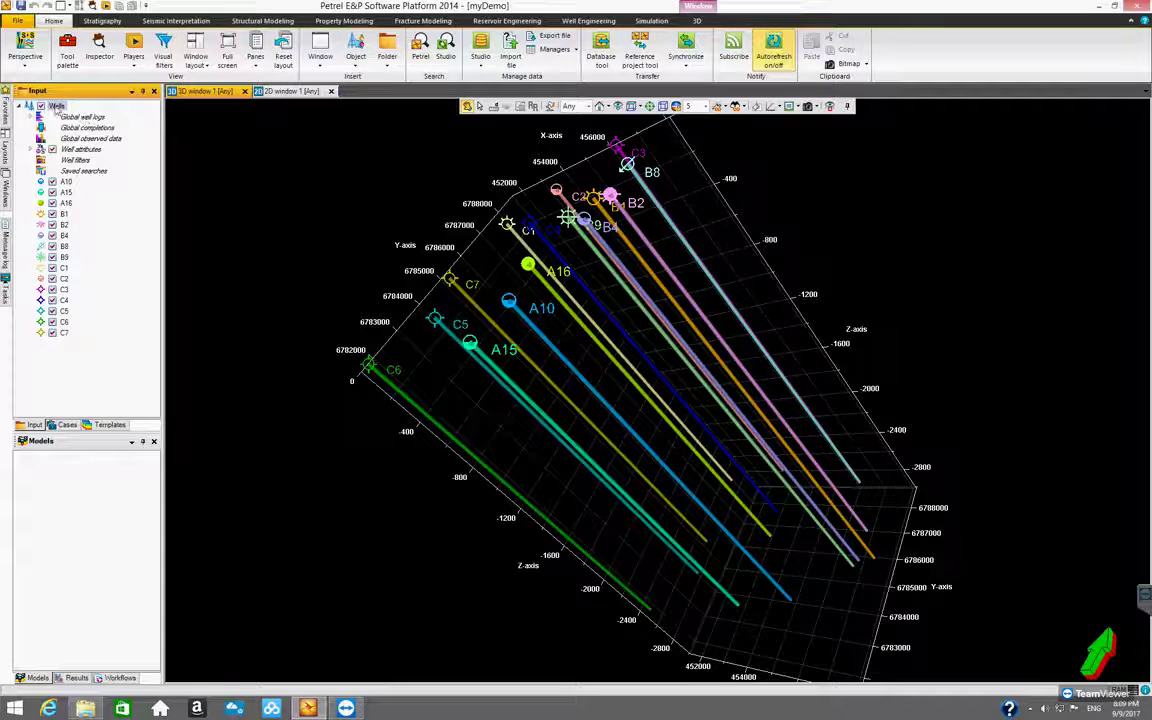
right_click(55, 105)
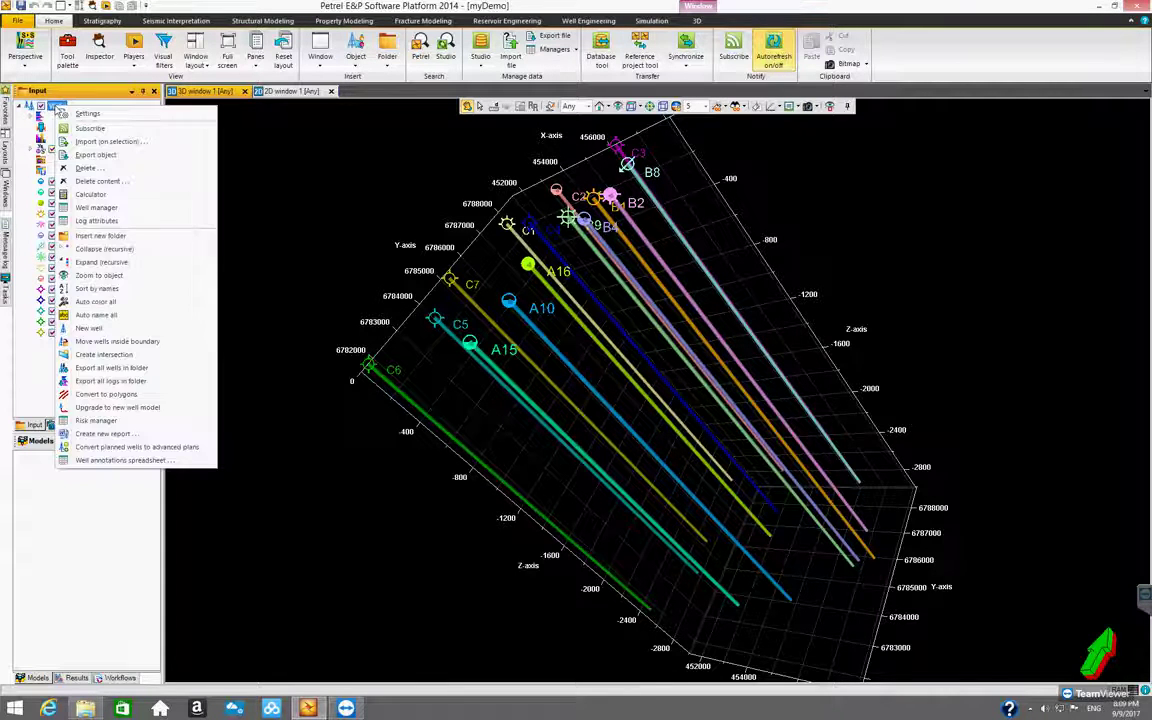
click(100, 141)
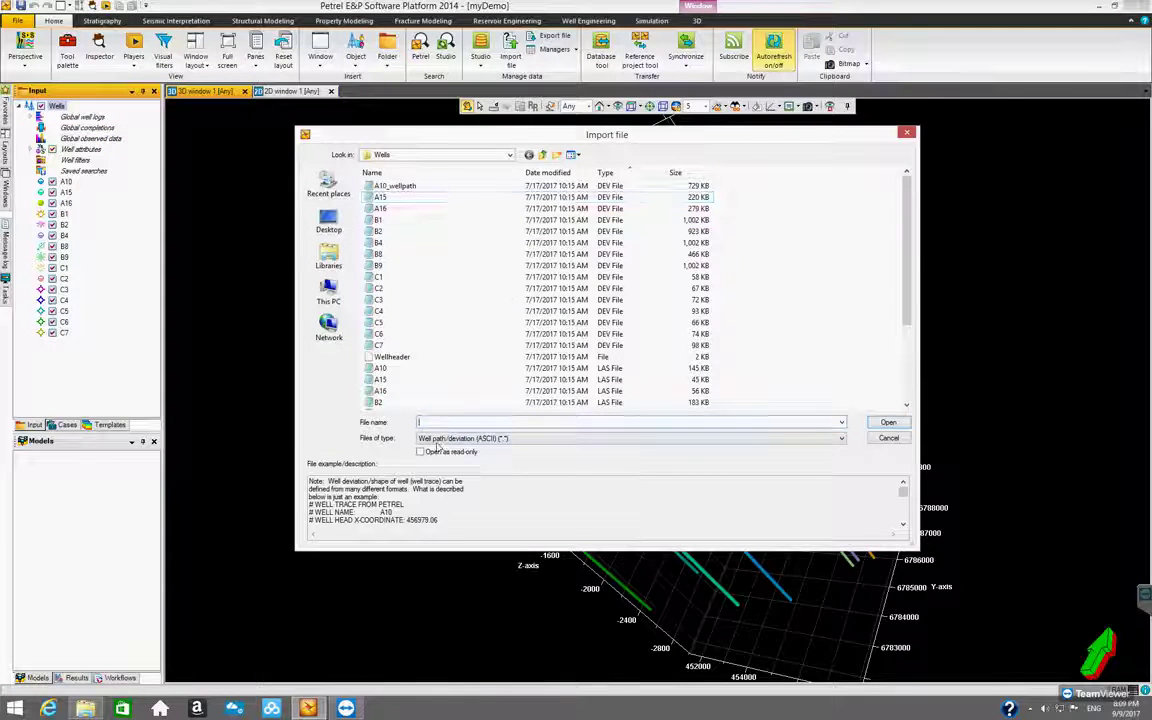
click(422, 186)
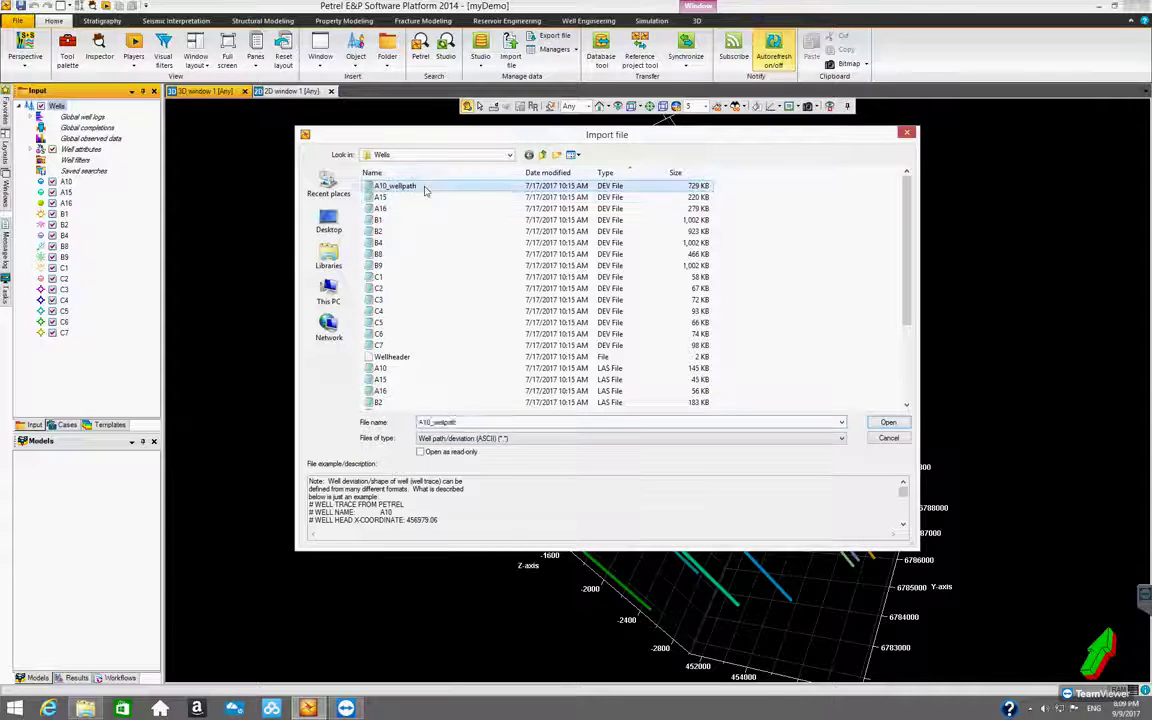
shift+click(427, 345)
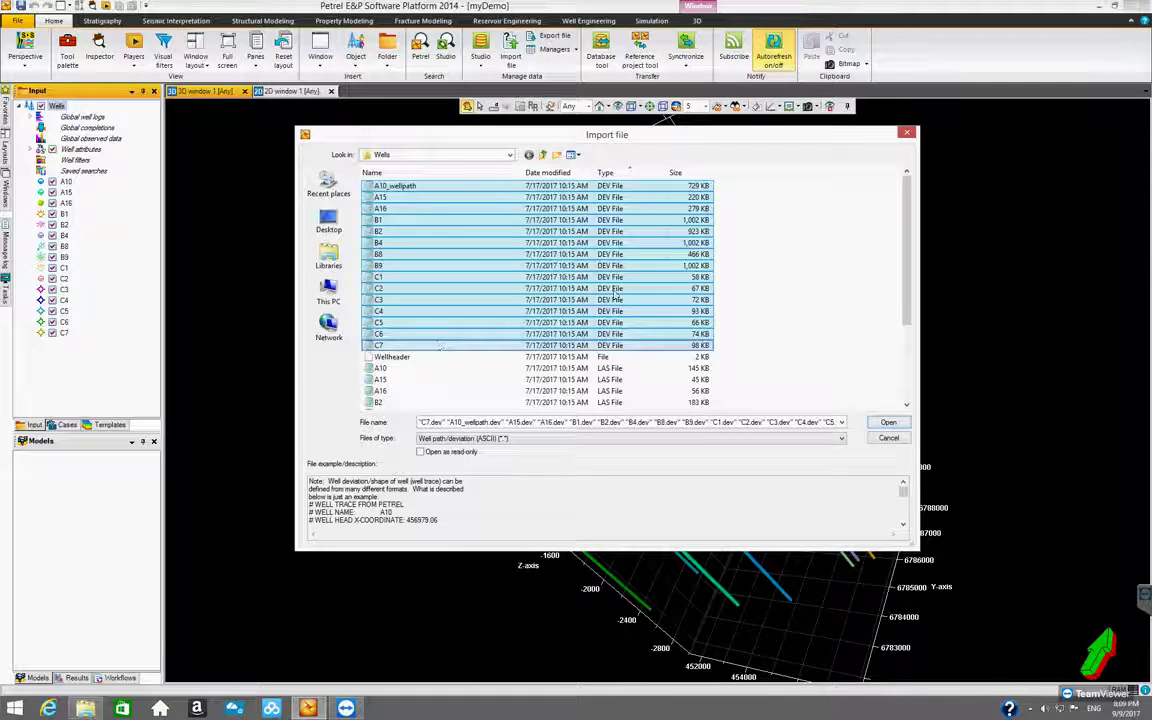
click(889, 423)
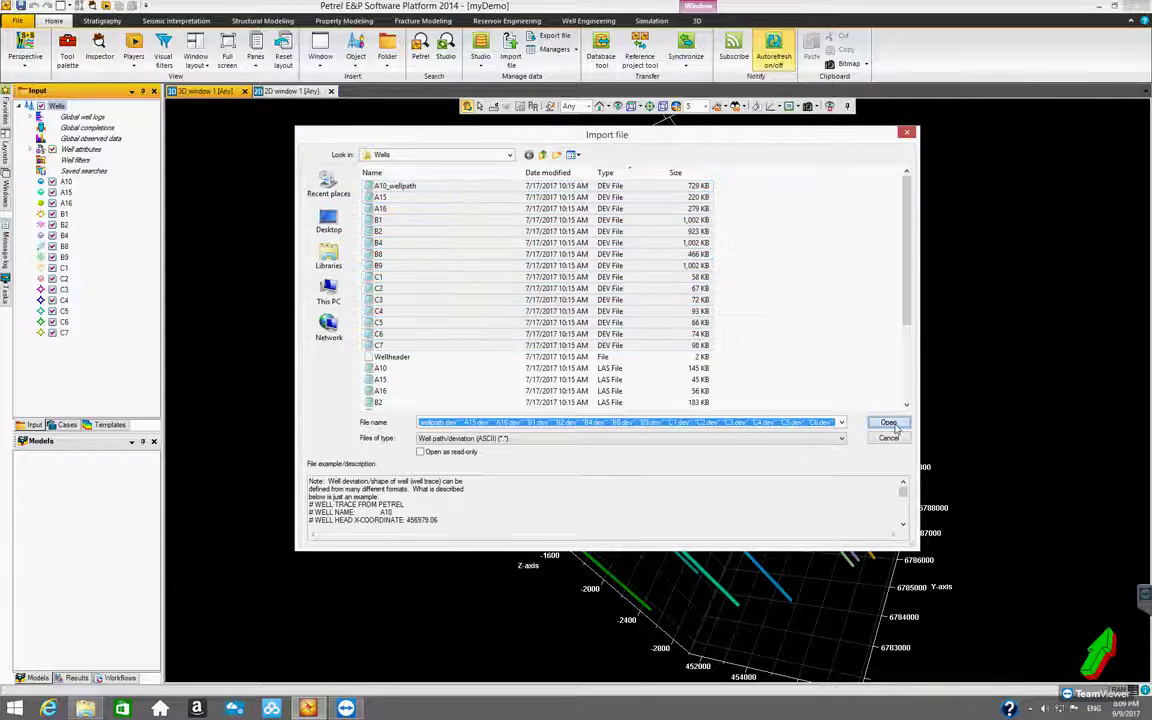
Enlarge the Match filename and well dialog, assign well trace A10 to the A10_wellpath file and accept the matching
drag(622, 284, 494, 162)
drag(541, 293, 682, 524)
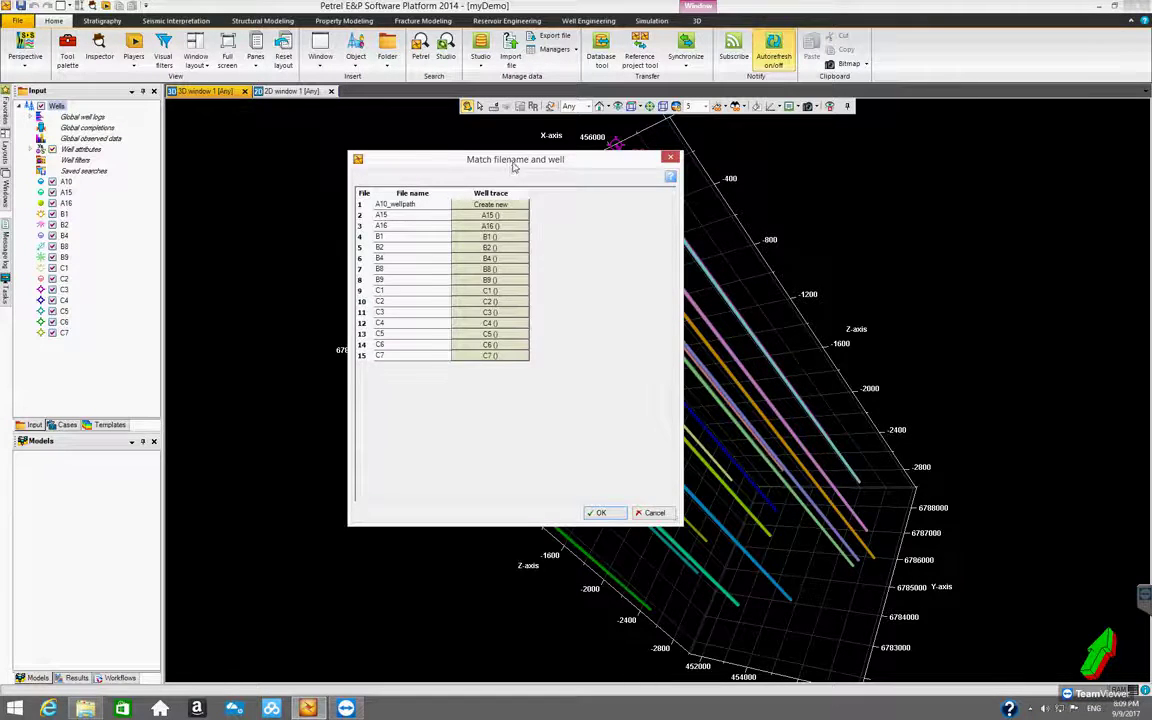
drag(514, 166, 566, 182)
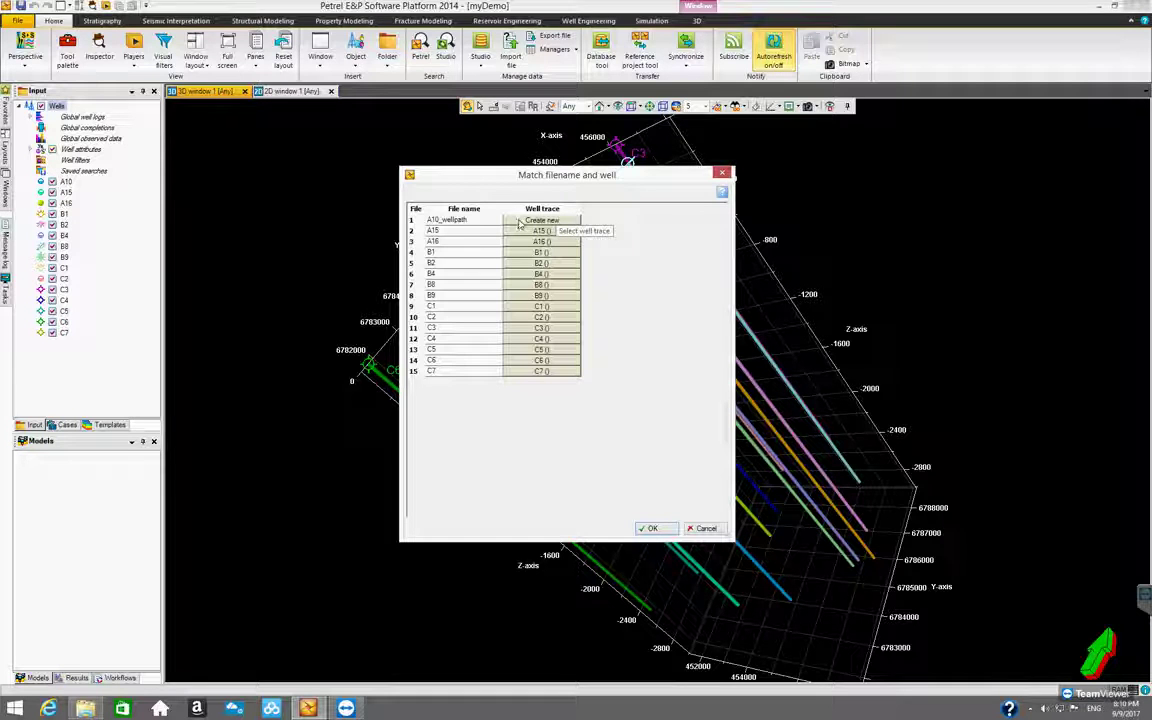
click(525, 221)
click(571, 221)
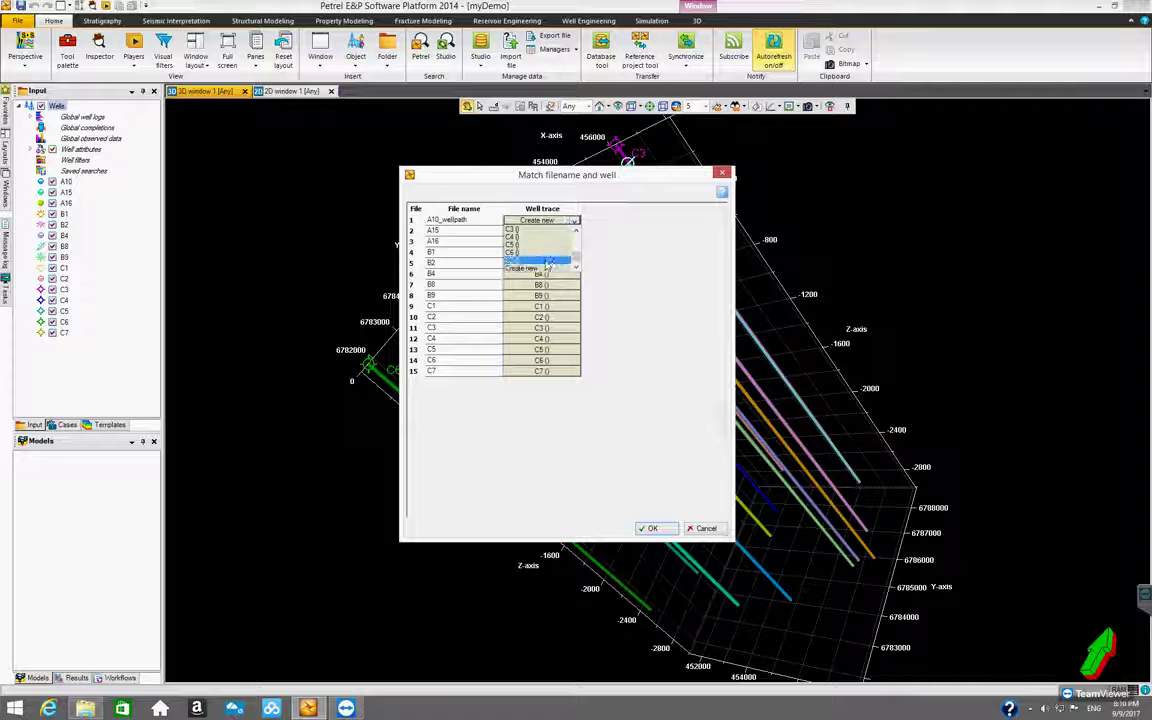
drag(576, 258, 576, 241)
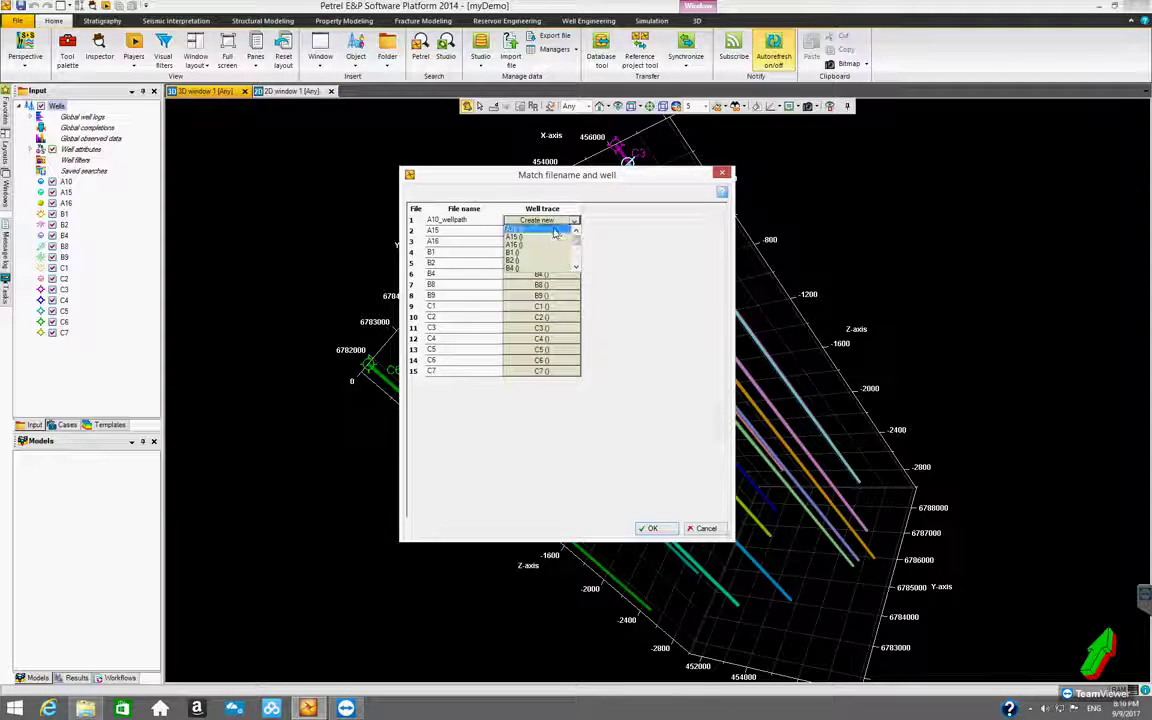
click(553, 230)
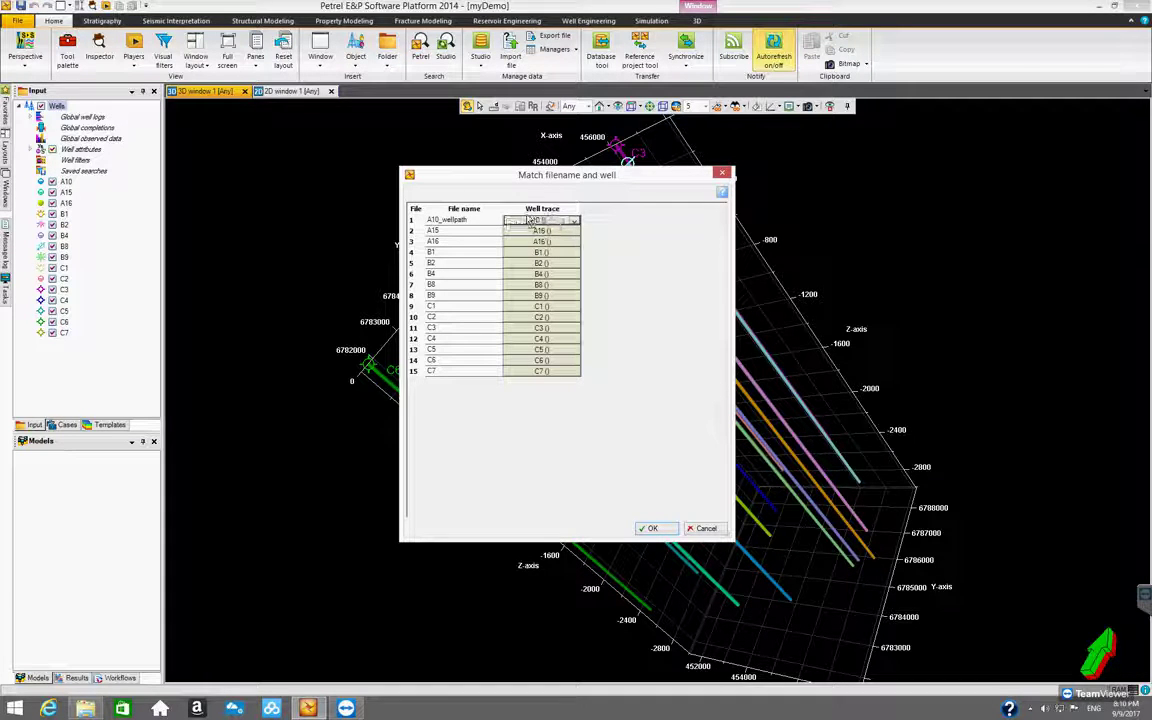
click(540, 220)
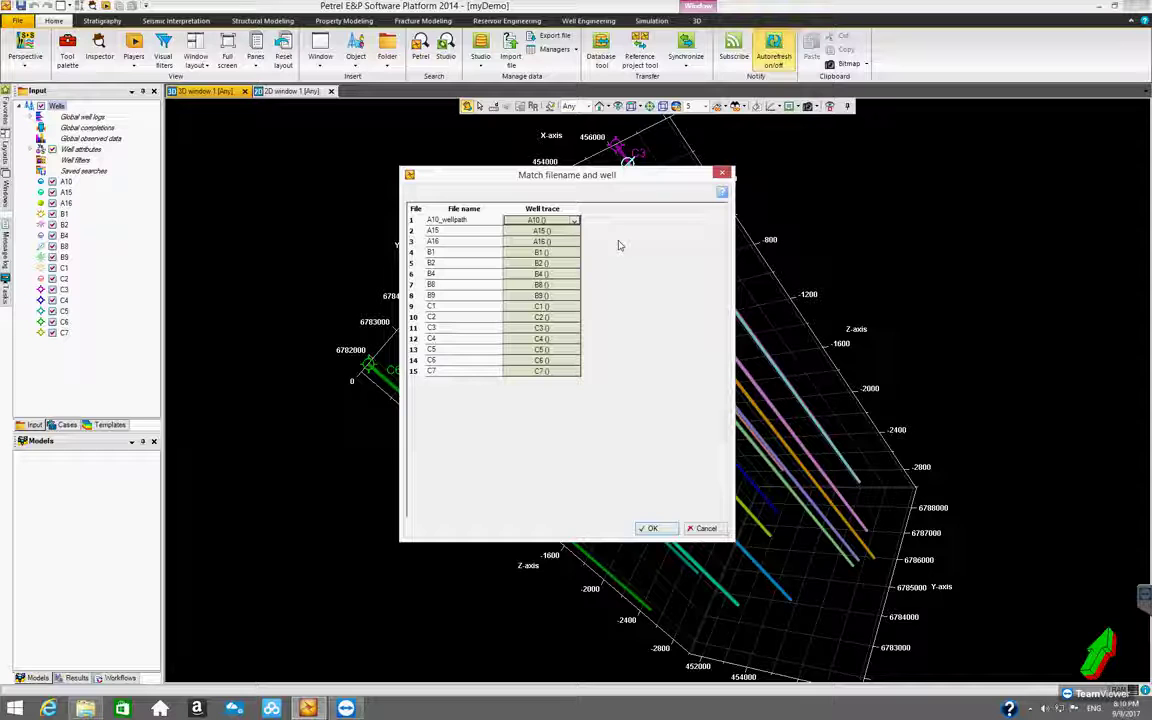
drag(617, 179, 616, 168)
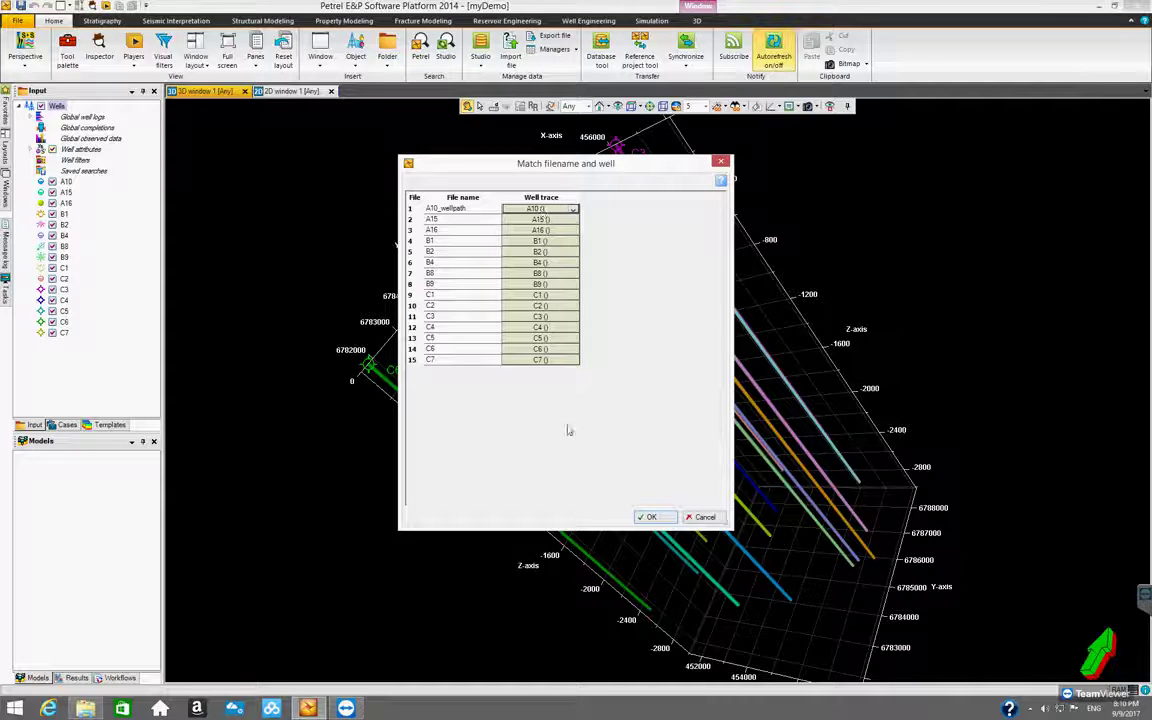
click(651, 517)
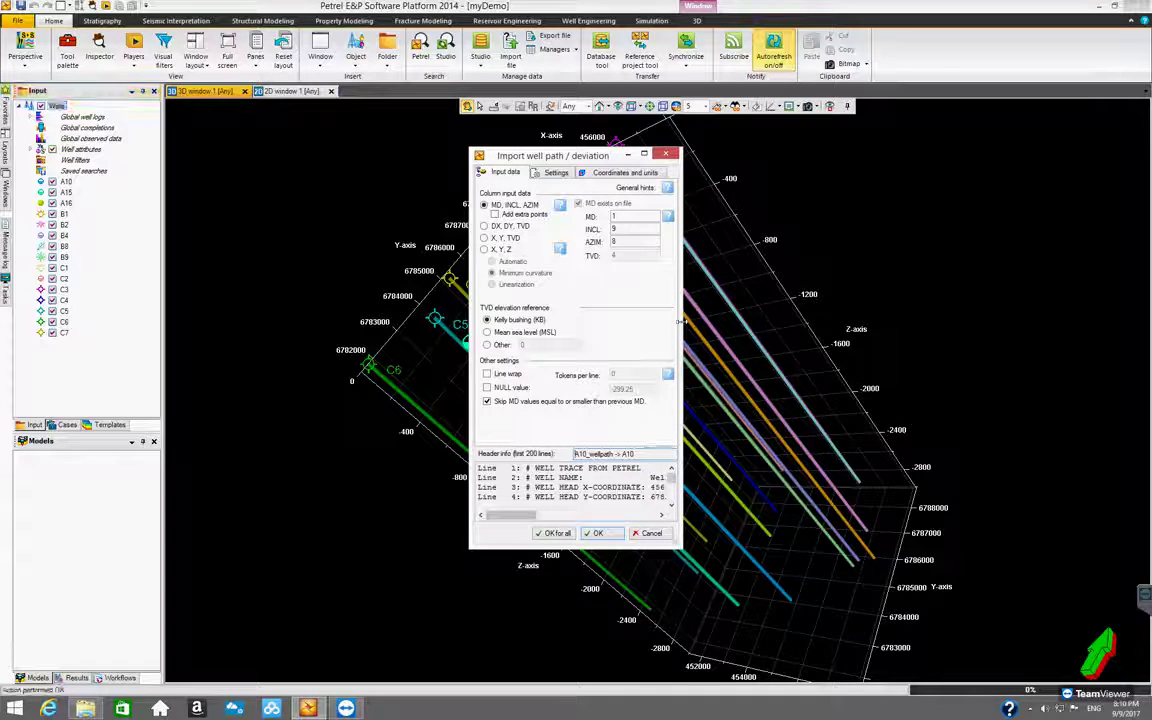
Enlarge the Import well path / deviation dialog so the header info shows all columns from MD to INCL
drag(678, 325, 880, 340)
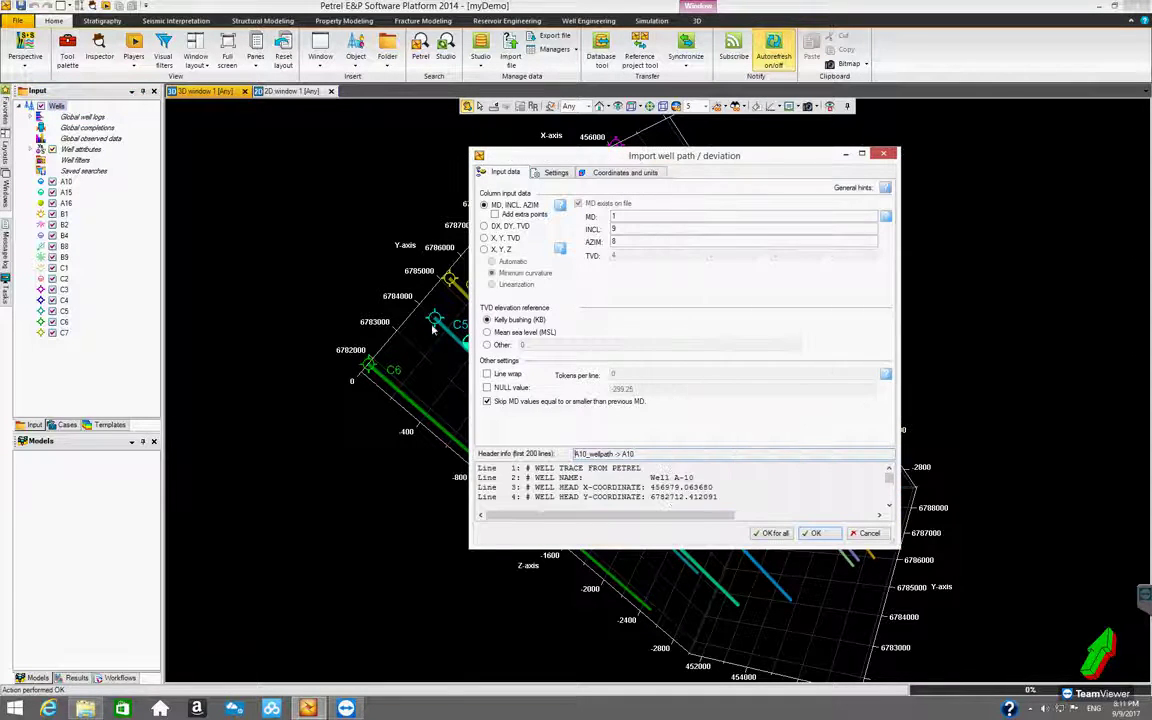
drag(347, 310, 320, 312)
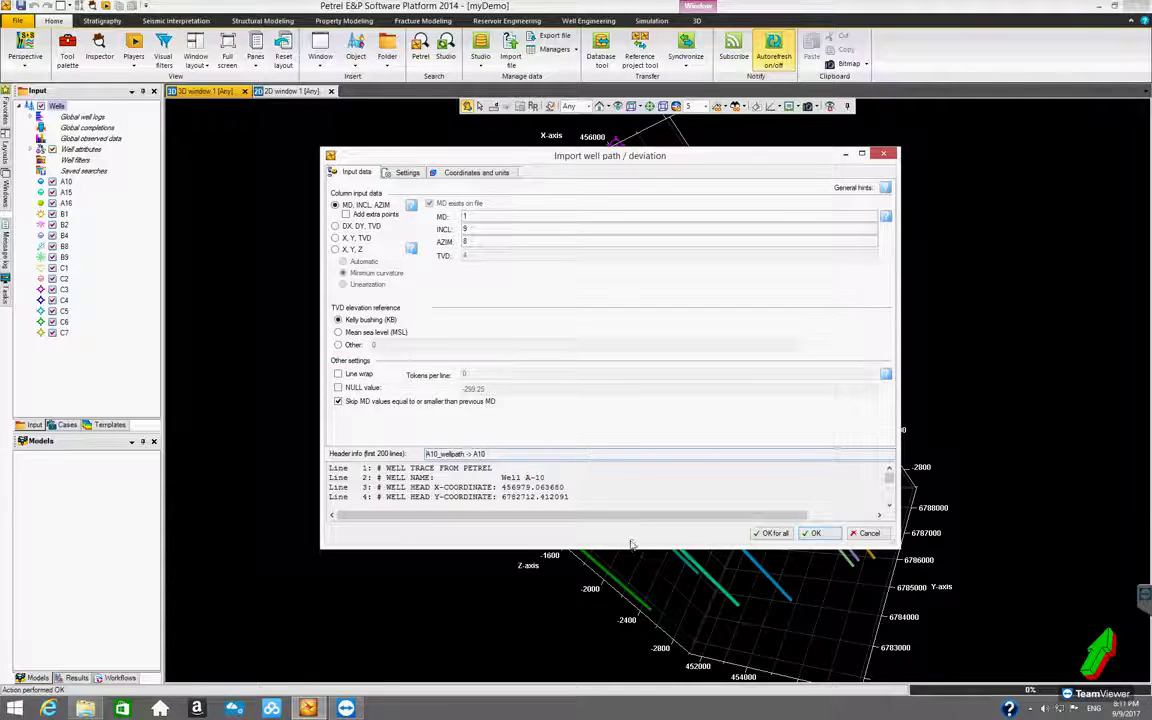
drag(632, 545, 628, 650)
drag(610, 150, 600, 62)
drag(595, 566, 594, 639)
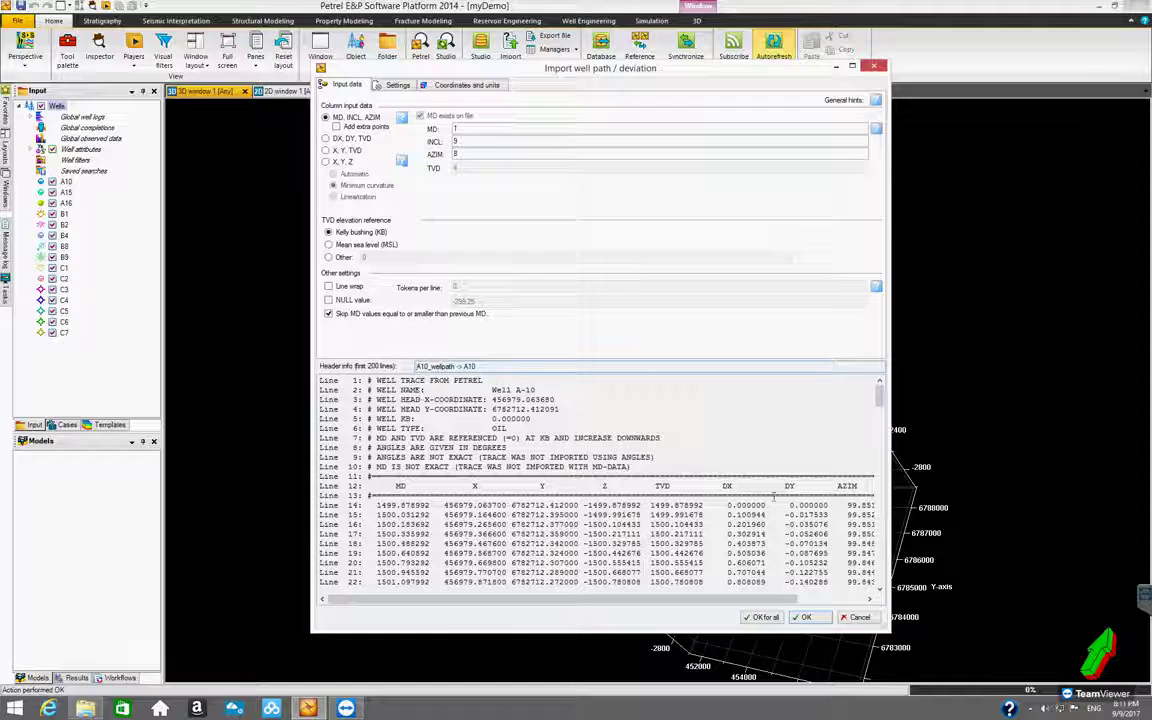
drag(887, 460, 1029, 467)
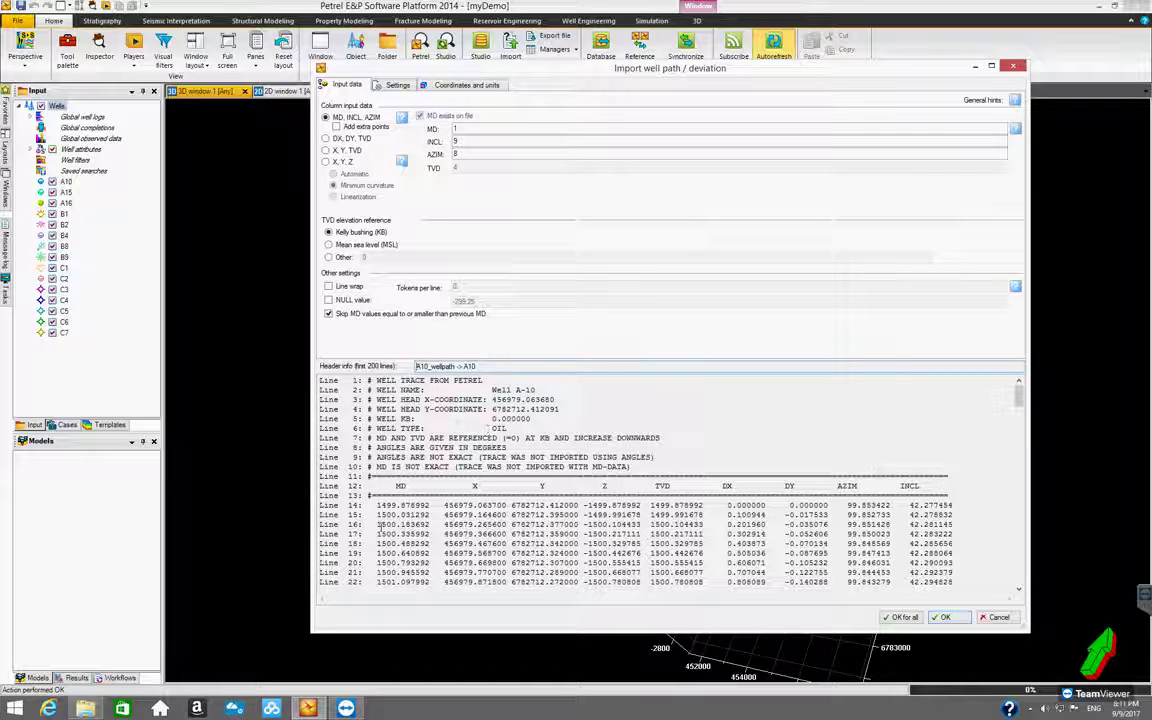
Examine the A10_wellpath header info, including its data rows, line numbers and the comment text in lines 1 to 10
scroll(933, 516, down, 20)
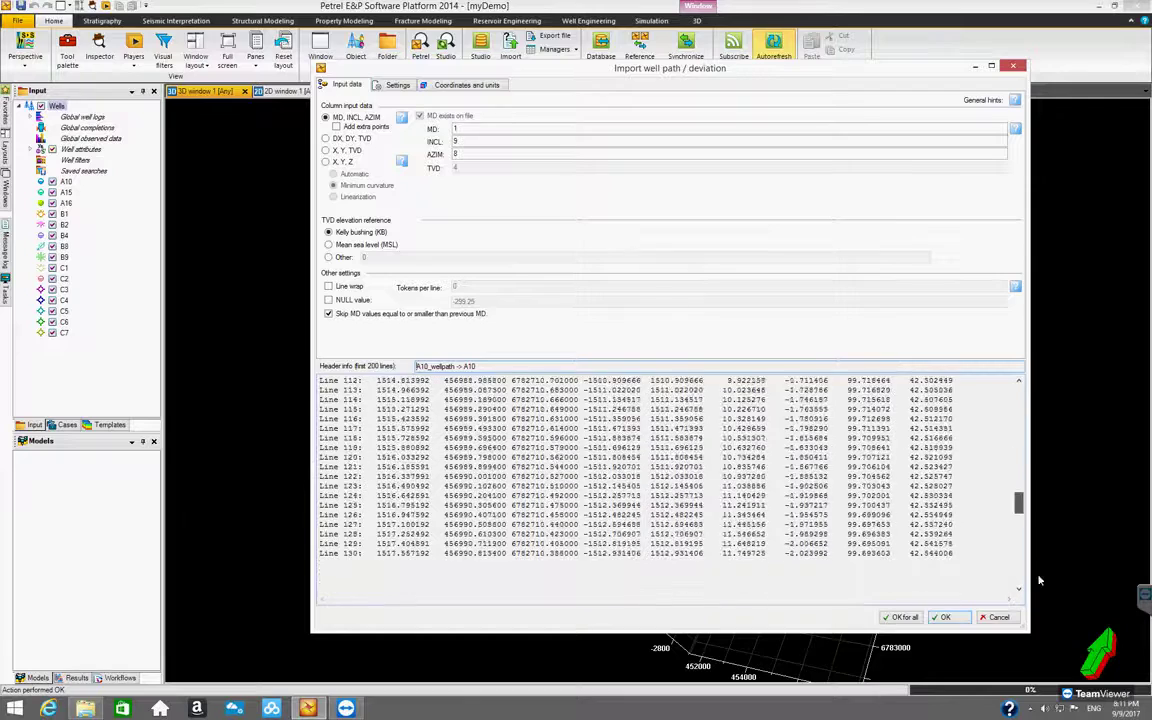
scroll(900, 480, up, 20)
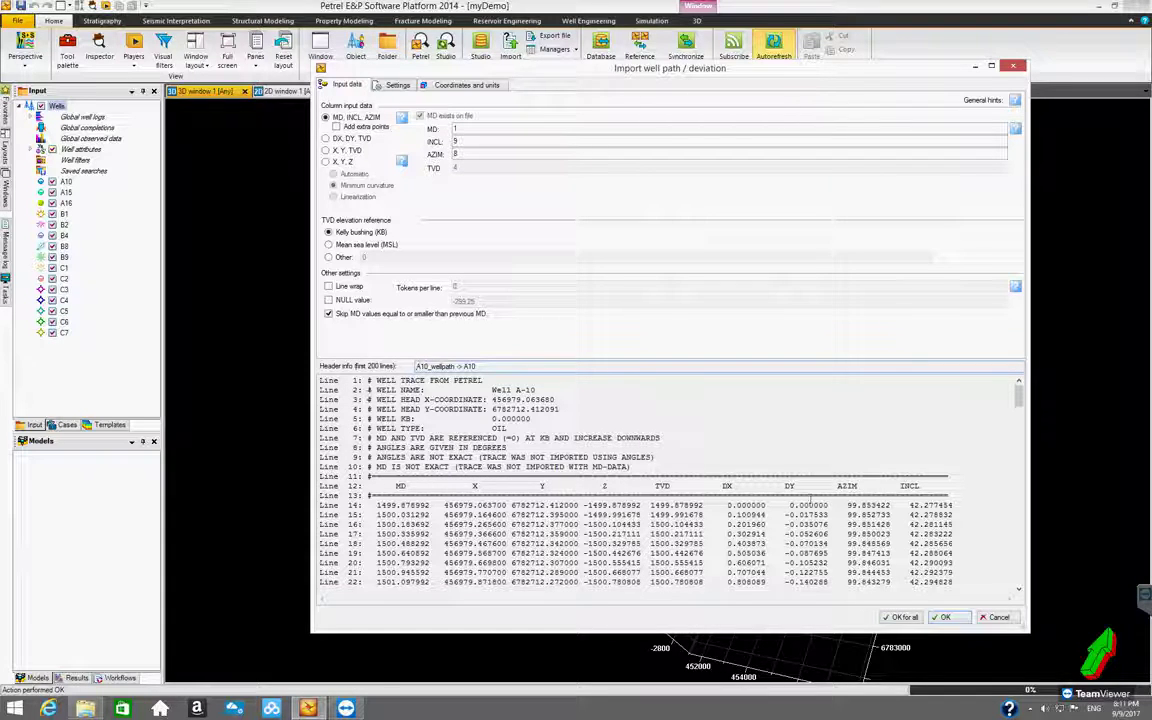
drag(320, 380, 364, 391)
click(355, 390)
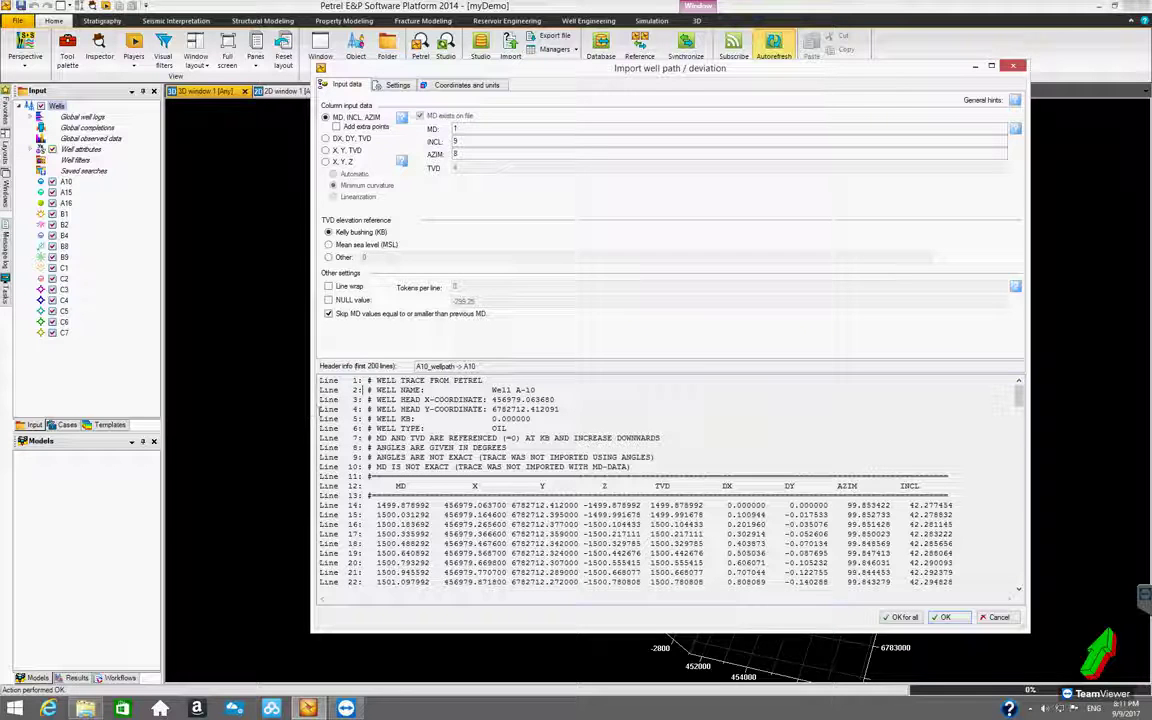
drag(320, 409, 357, 409)
click(357, 409)
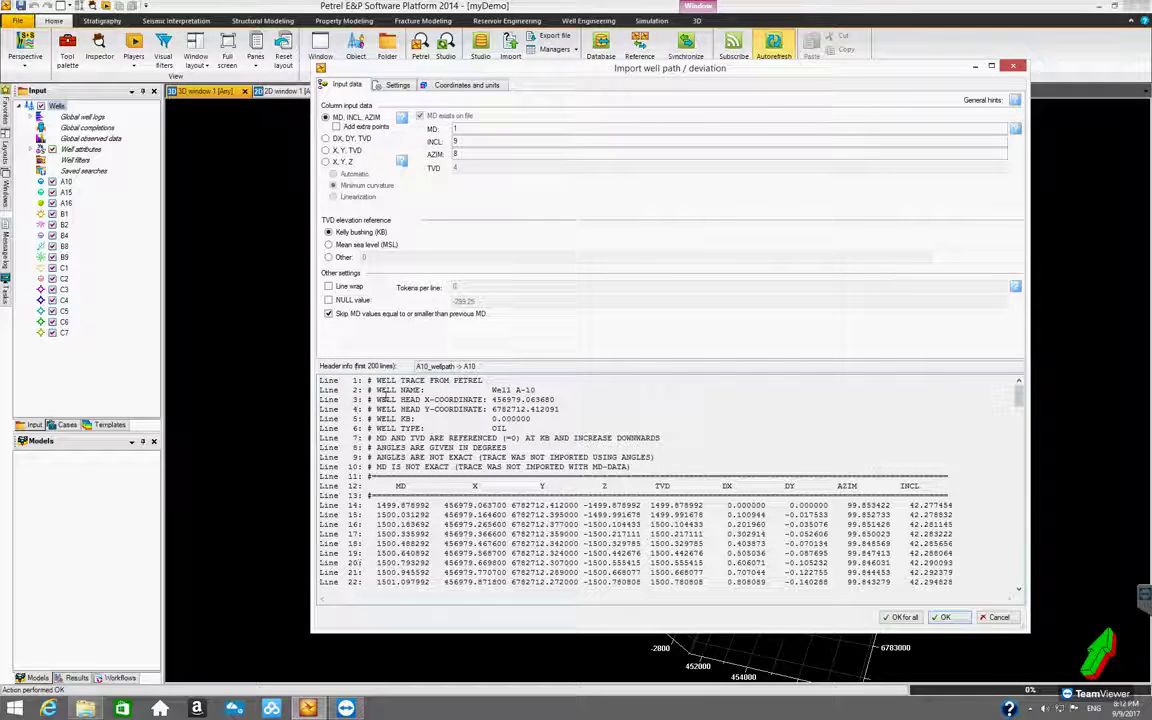
drag(368, 380, 697, 465)
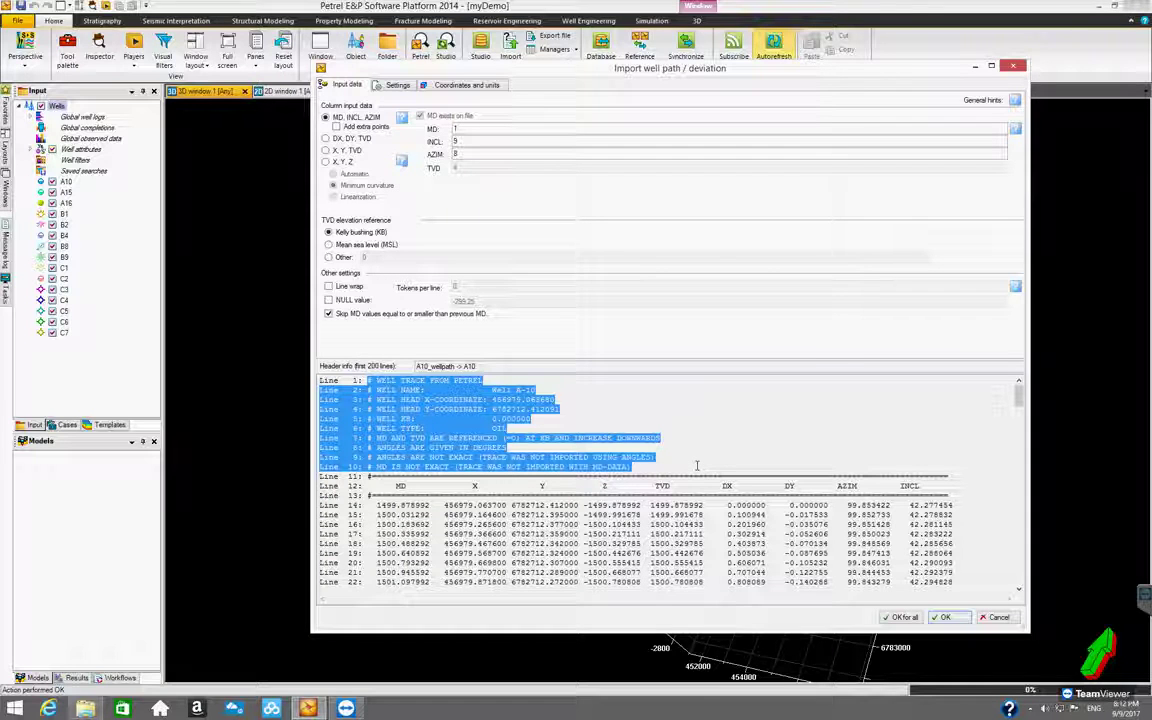
Examine the column headings in line 12 of the A10_wellpath header info, from MD to INCL, focusing on the MD column
click(697, 458)
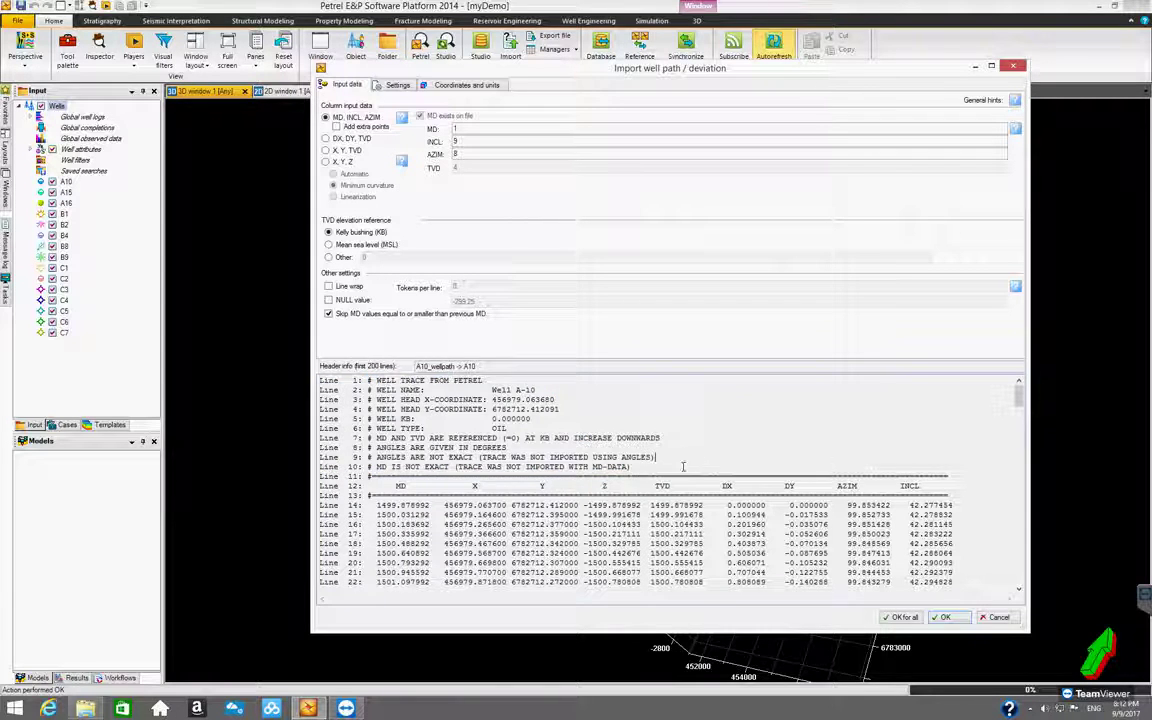
scroll(397, 480, down, 1)
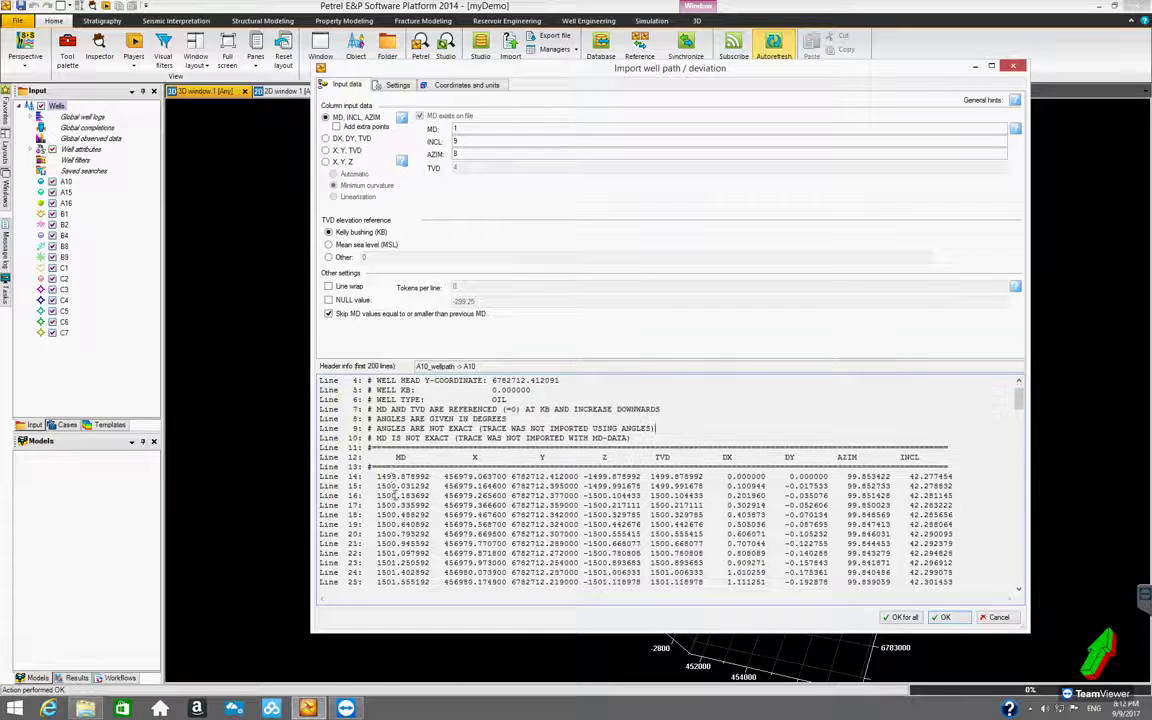
drag(381, 457, 913, 457)
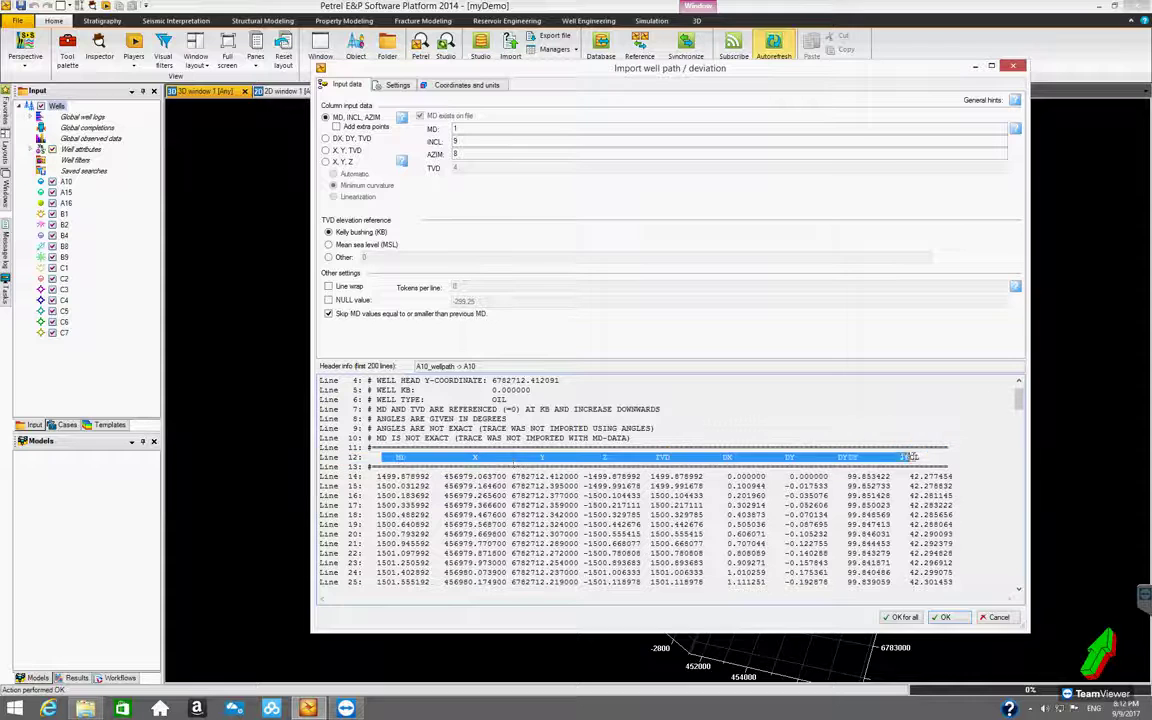
click(808, 487)
scroll(365, 513, down, 1)
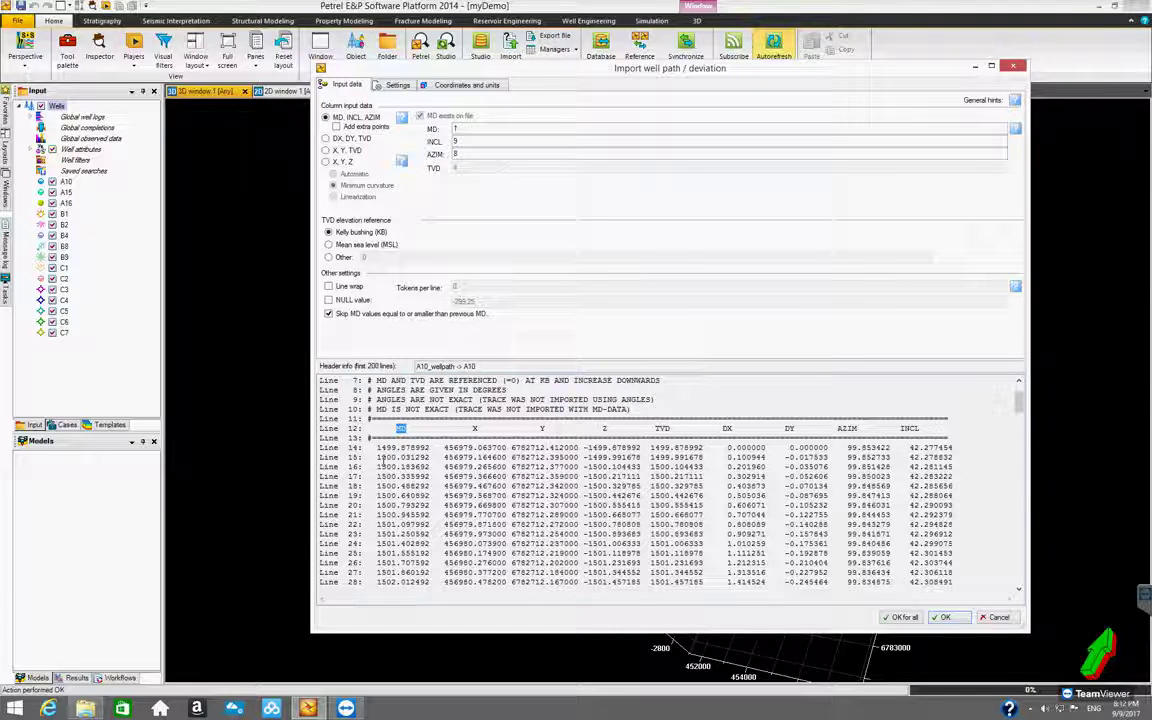
click(398, 428)
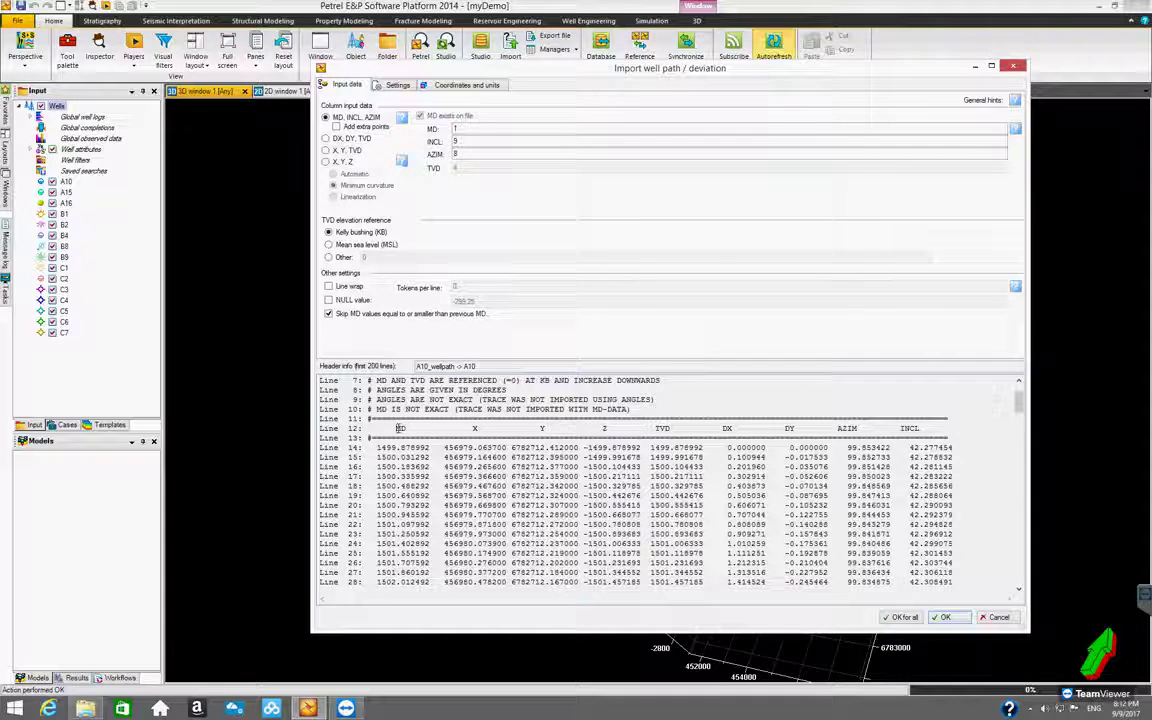
double_click(400, 428)
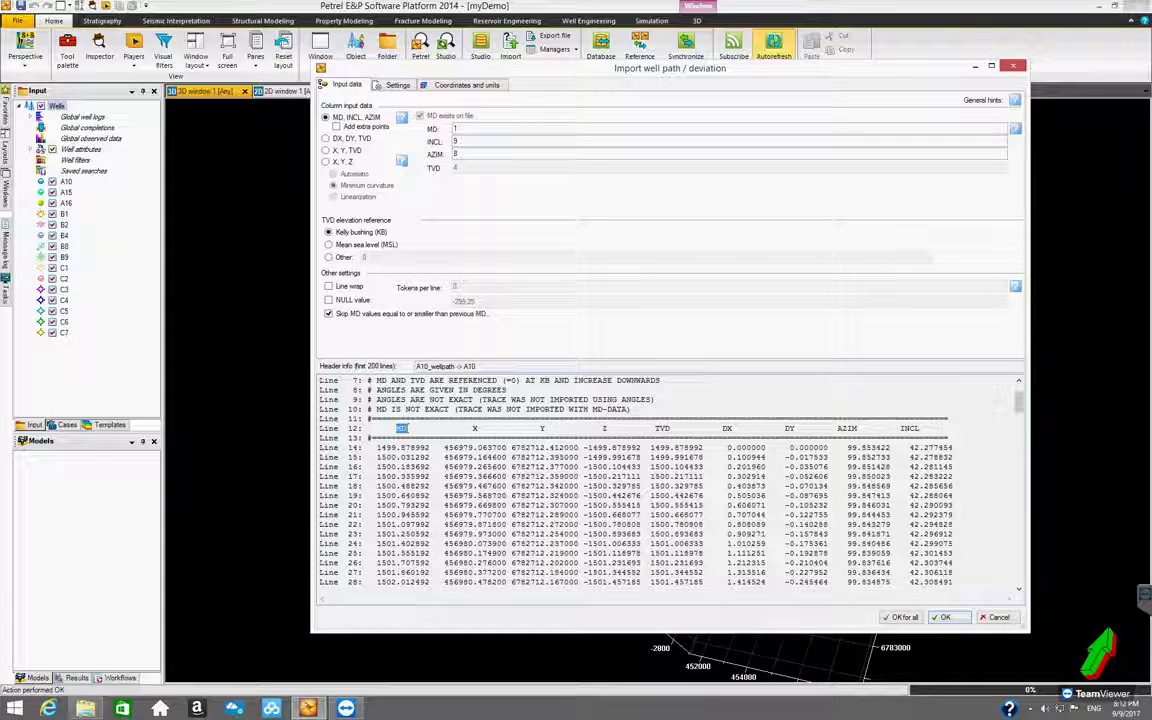
Inspect the X, Y, Z and TVD column headings and their first values in line 14 of the header info
double_click(477, 428)
double_click(541, 428)
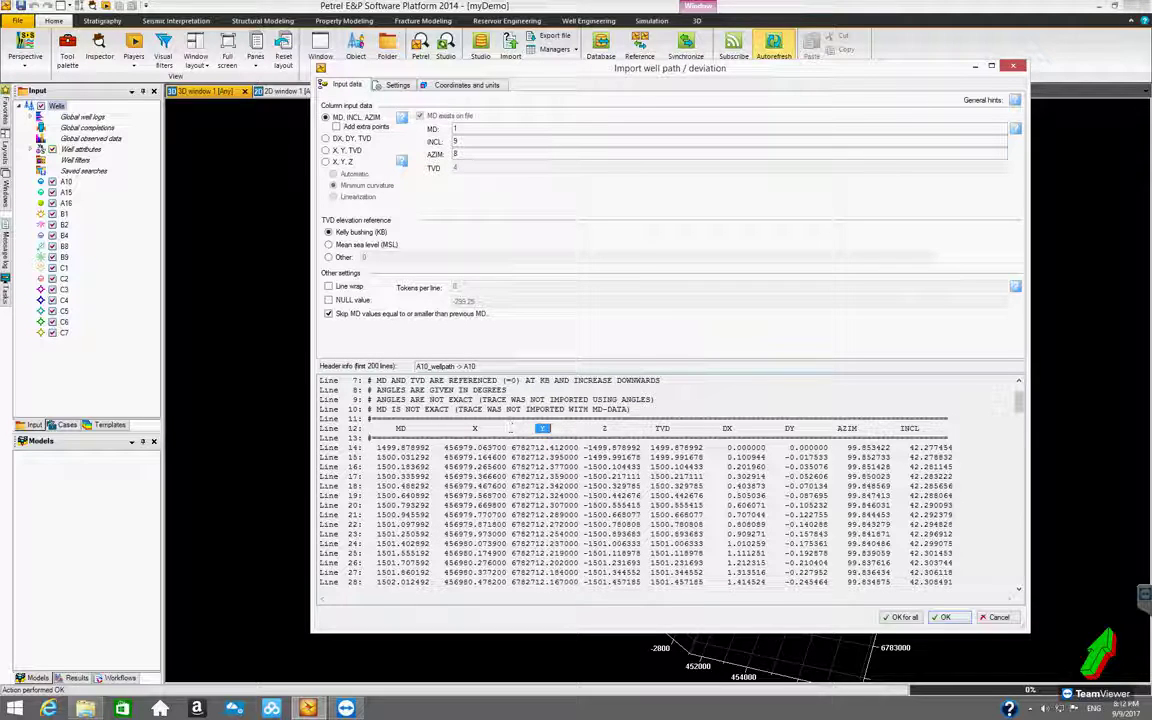
click(556, 430)
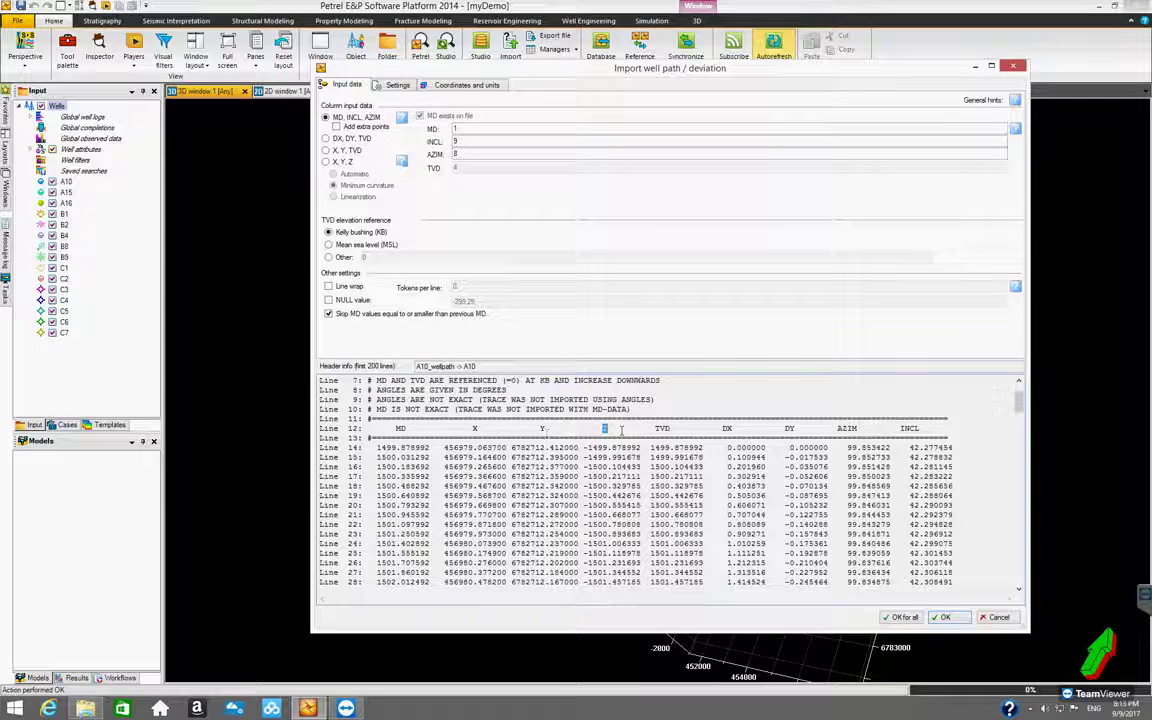
drag(475, 429, 613, 429)
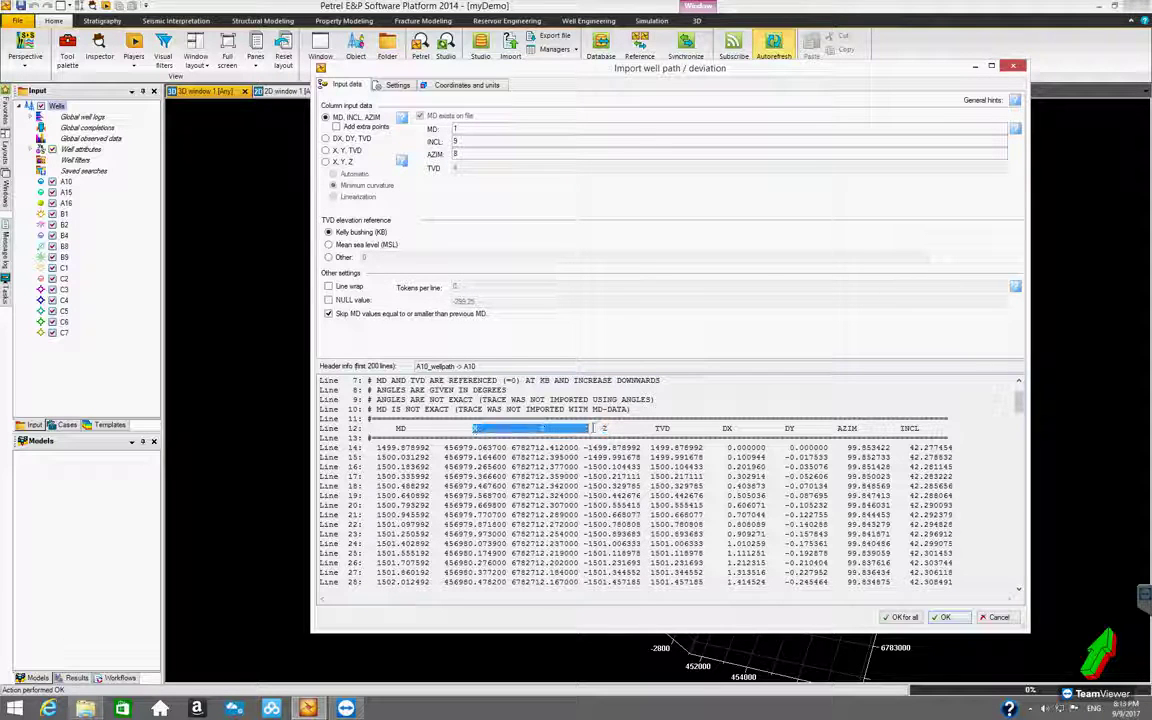
click(613, 429)
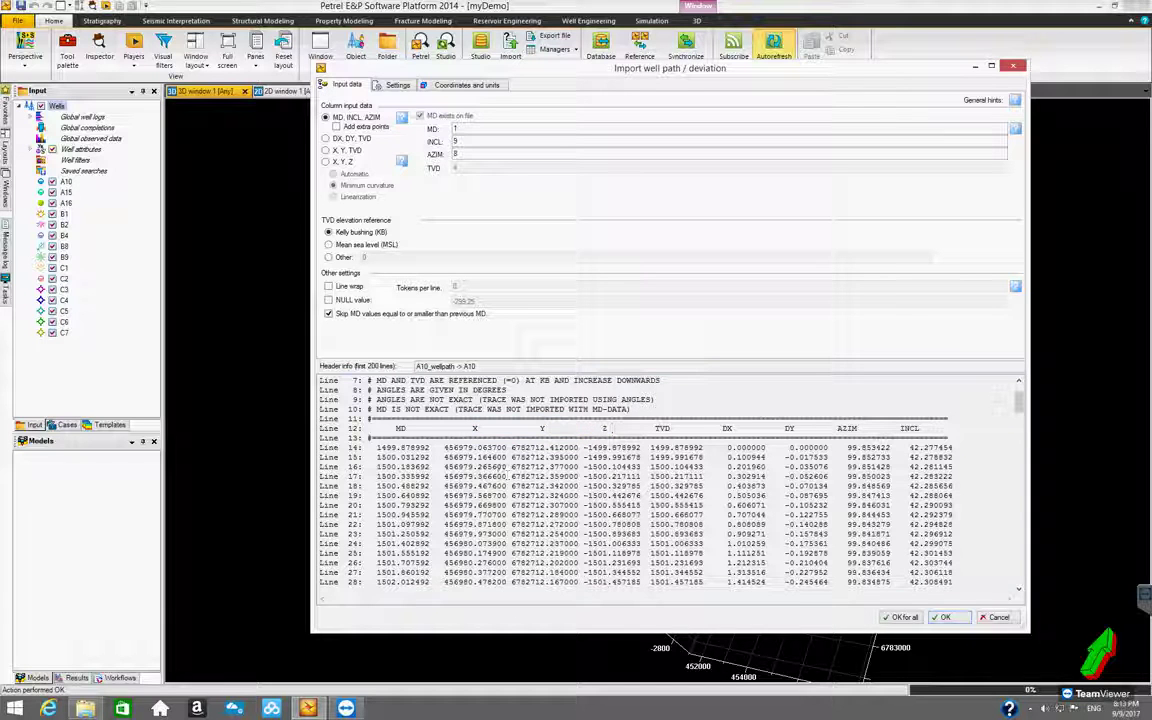
double_click(470, 448)
double_click(545, 448)
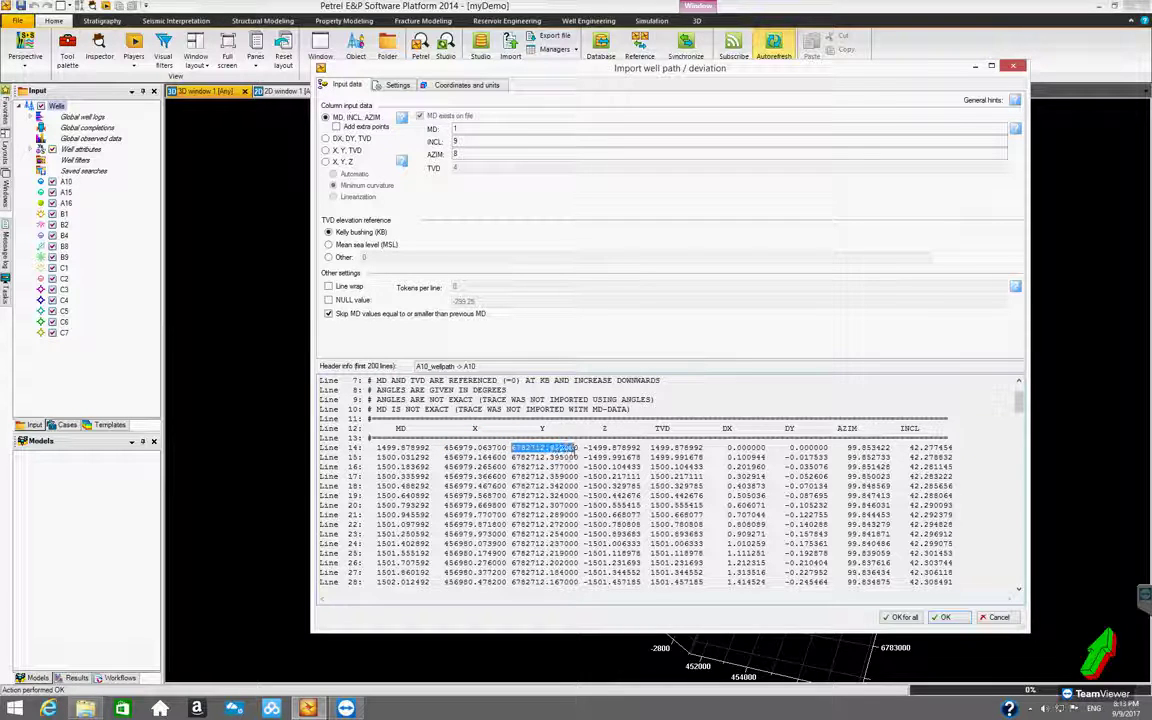
double_click(640, 448)
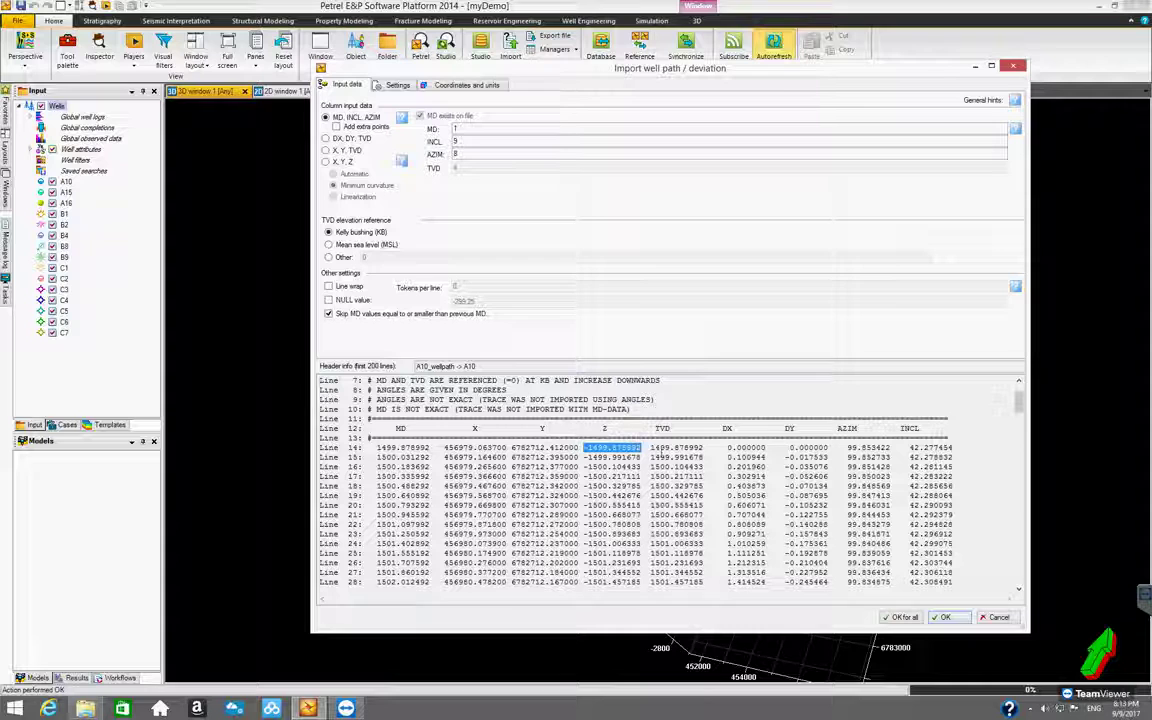
drag(650, 448, 708, 449)
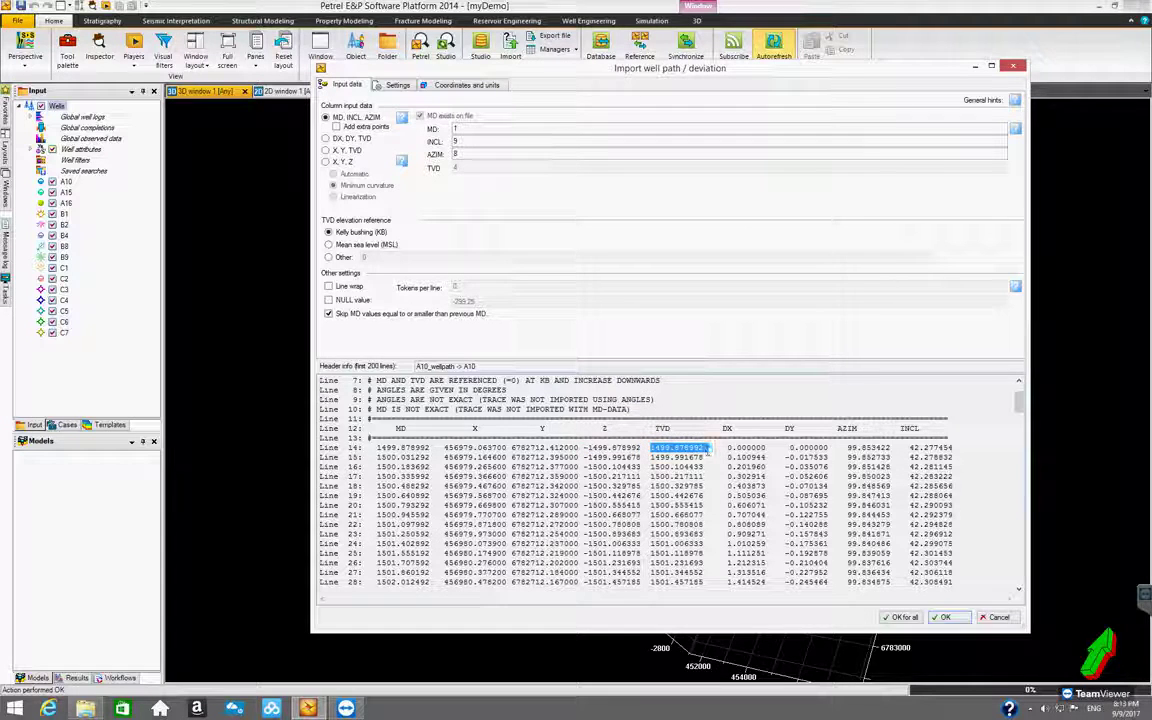
Examine the DX and DY columns and compare their values in lines 14 and 15
double_click(729, 428)
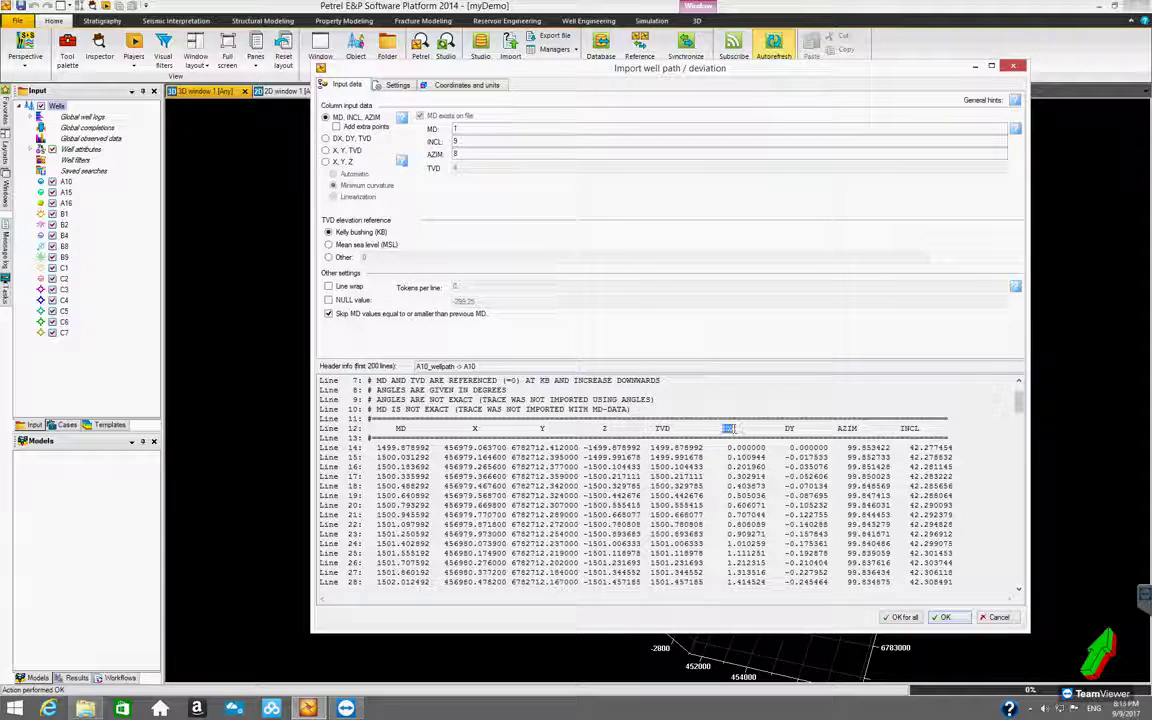
double_click(789, 429)
click(793, 430)
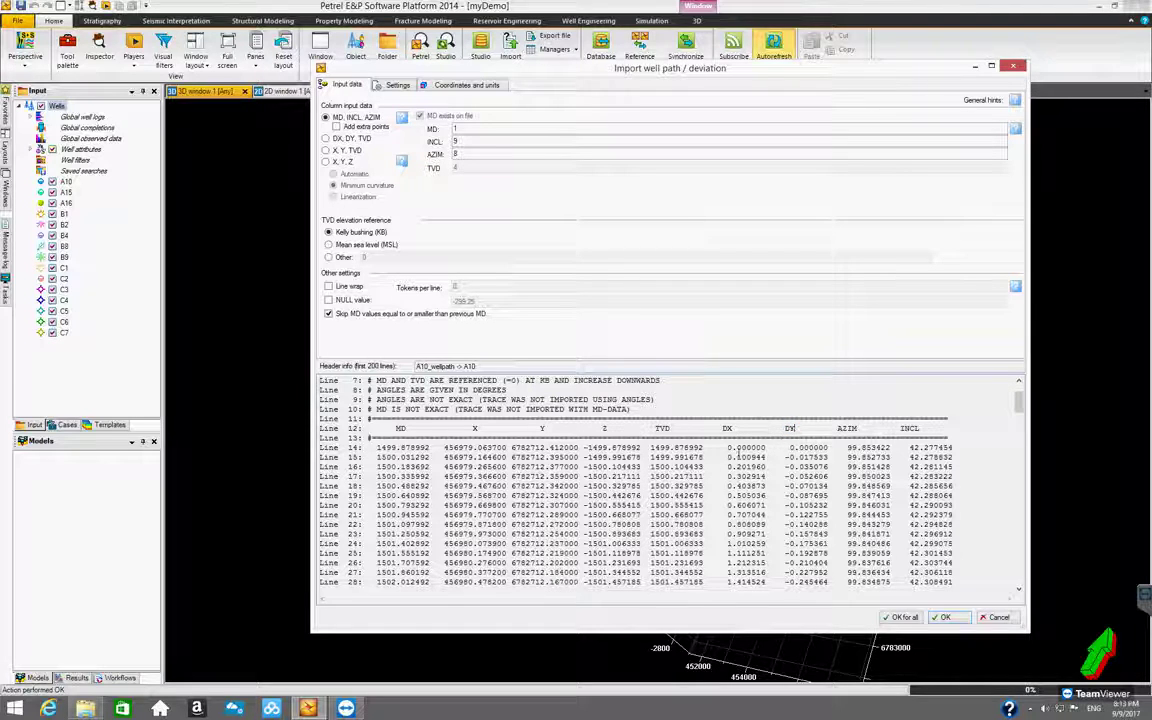
double_click(728, 428)
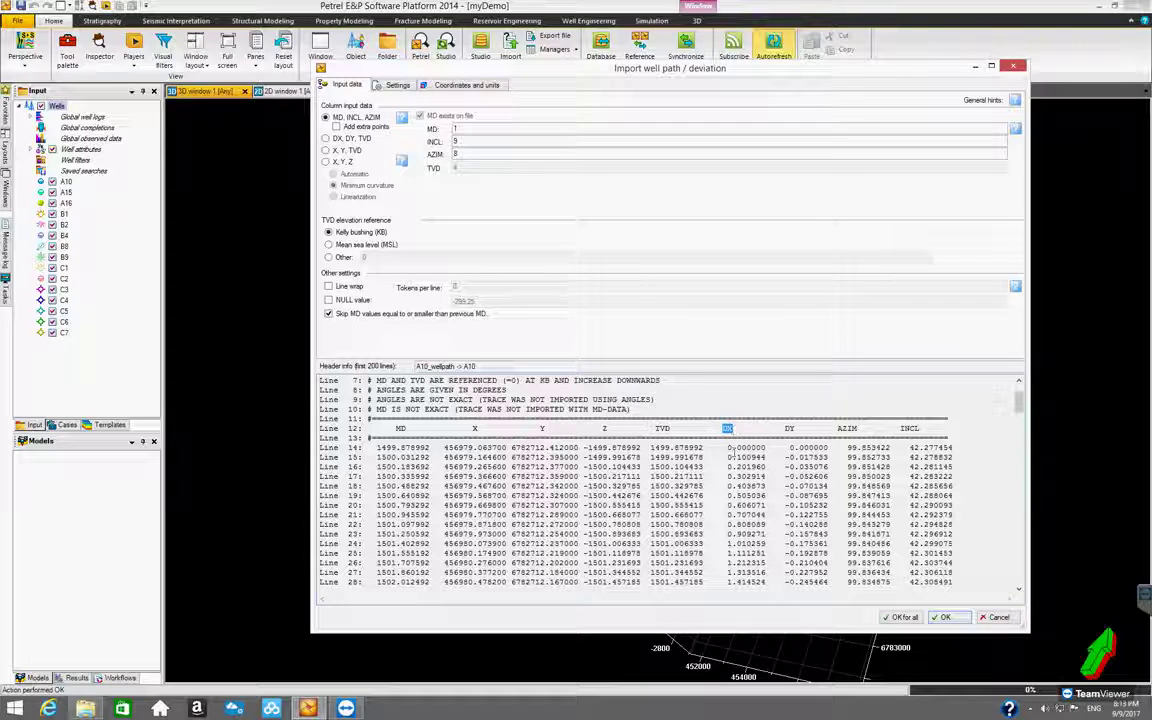
double_click(789, 429)
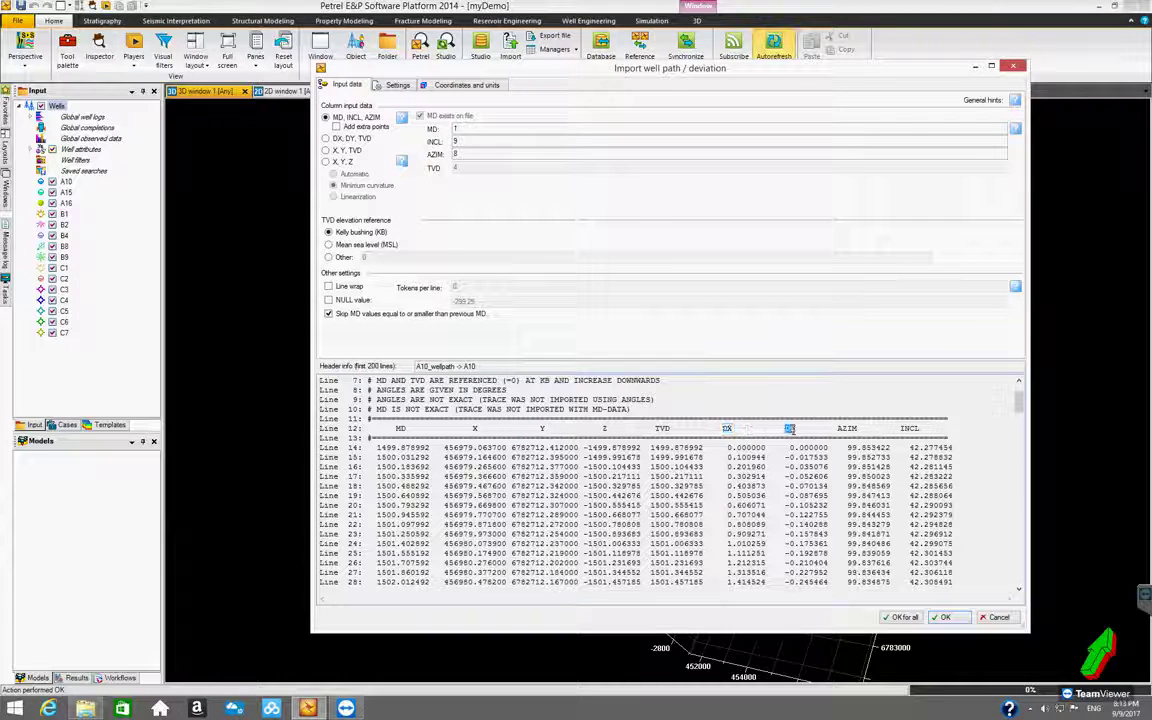
double_click(727, 429)
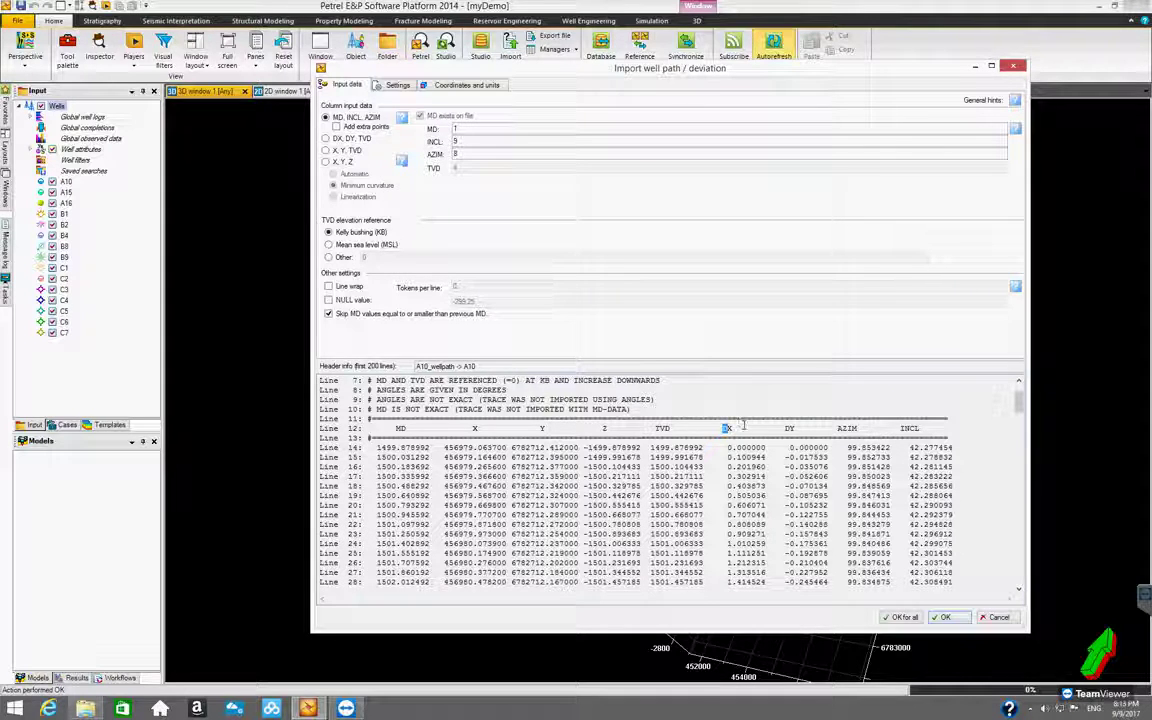
click(729, 430)
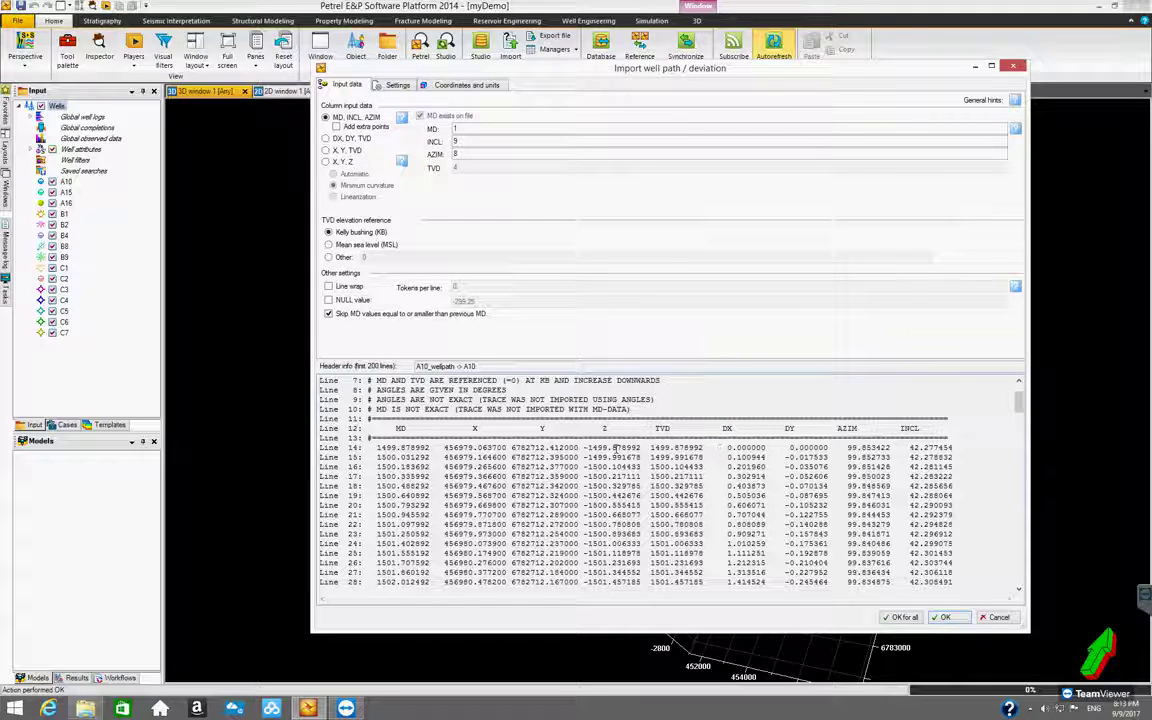
drag(728, 449, 828, 448)
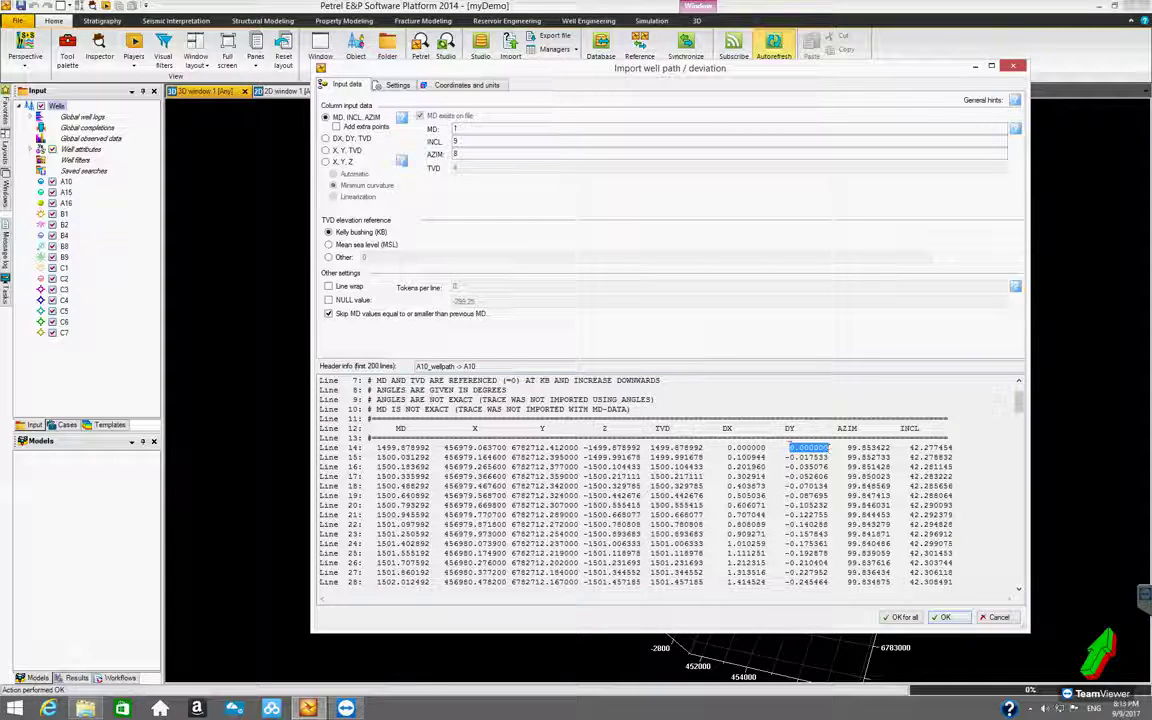
drag(728, 457, 828, 457)
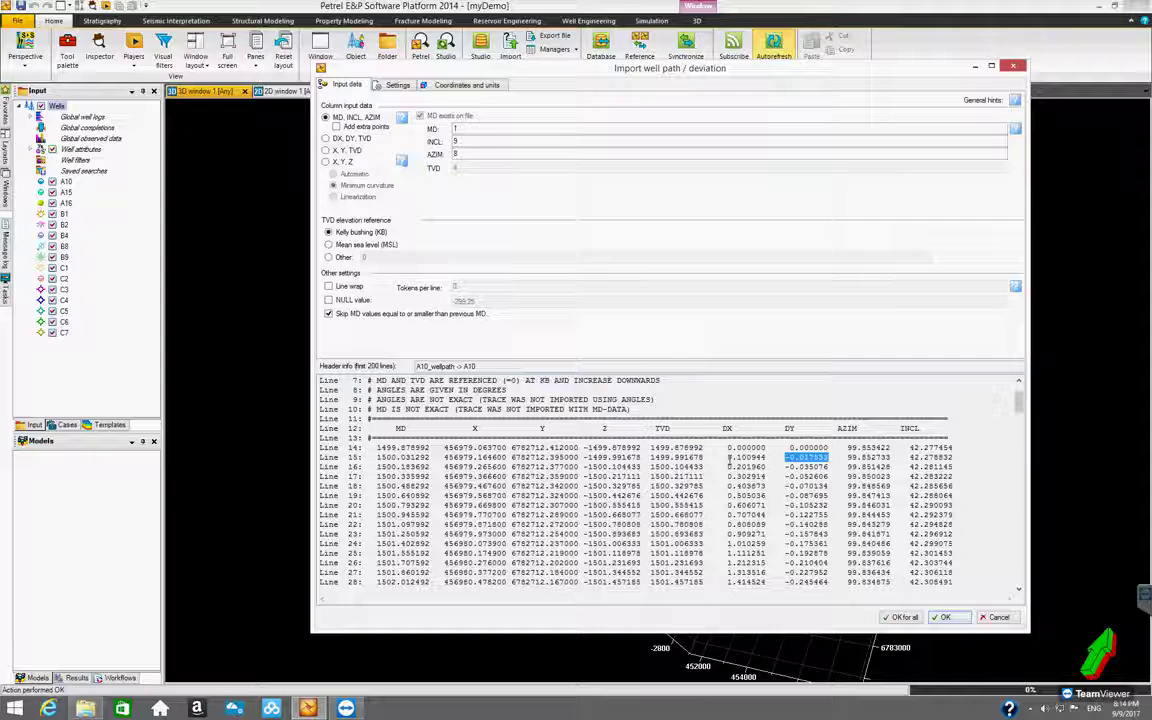
click(730, 458)
drag(760, 457, 828, 457)
click(828, 457)
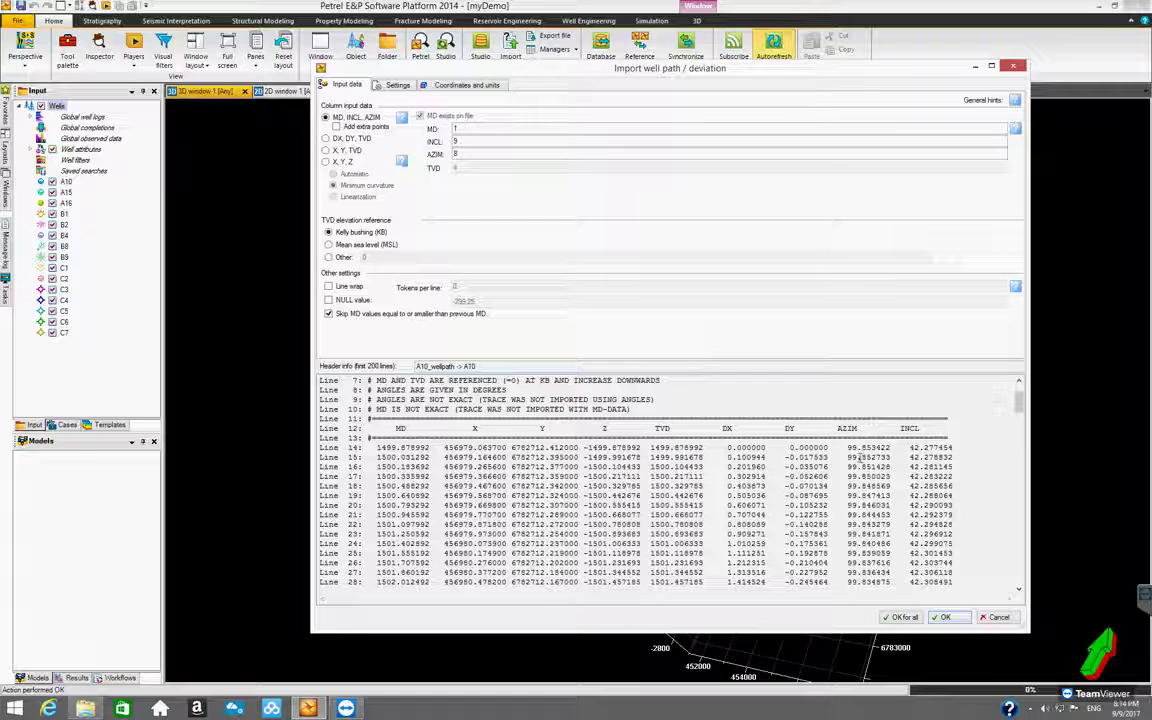
Inspect the AZIM and INCL values of the second data row, line 15
double_click(860, 457)
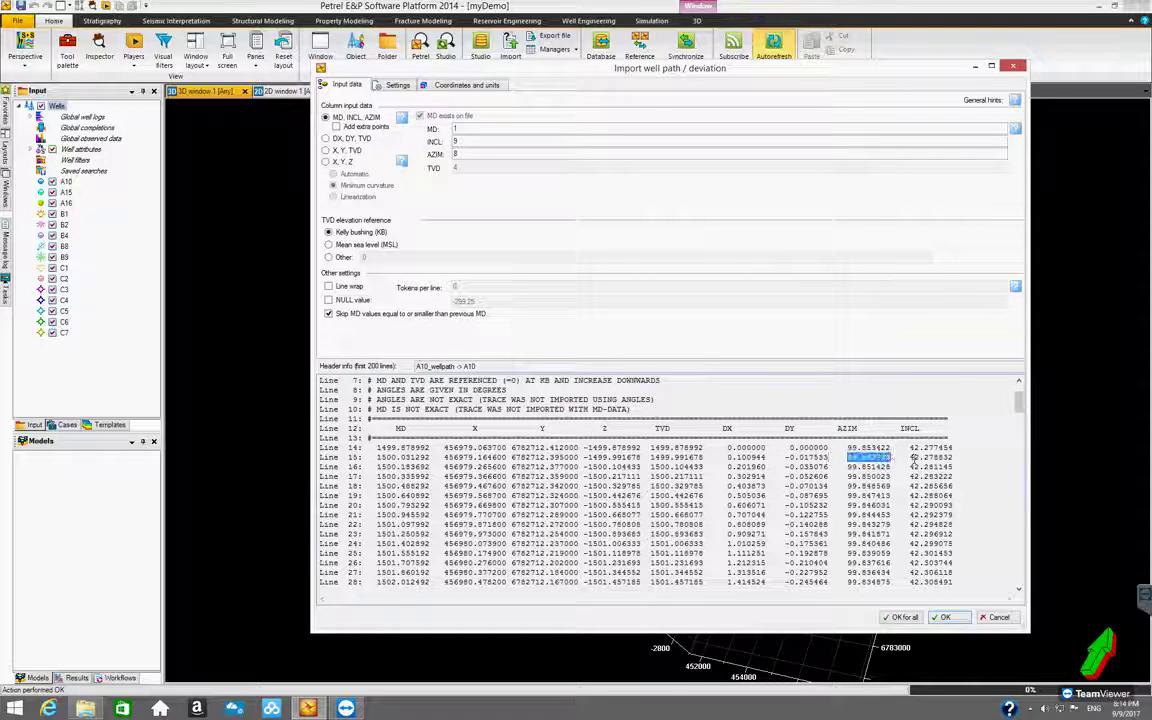
double_click(915, 457)
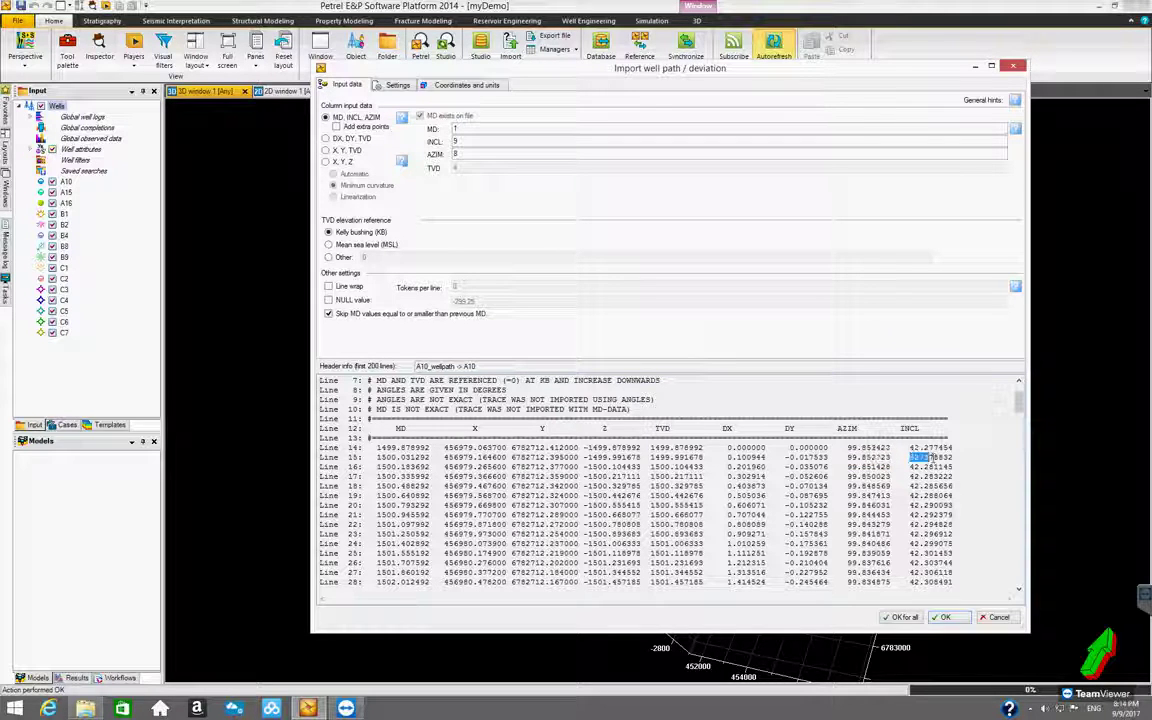
double_click(858, 457)
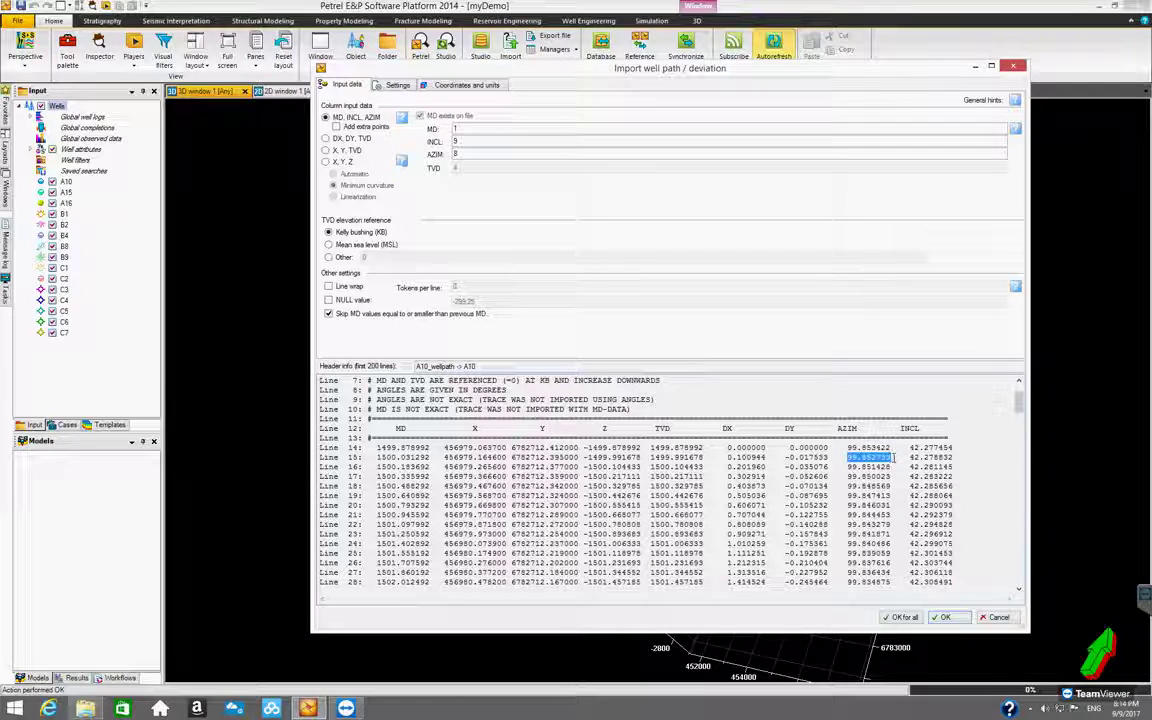
drag(909, 457, 953, 457)
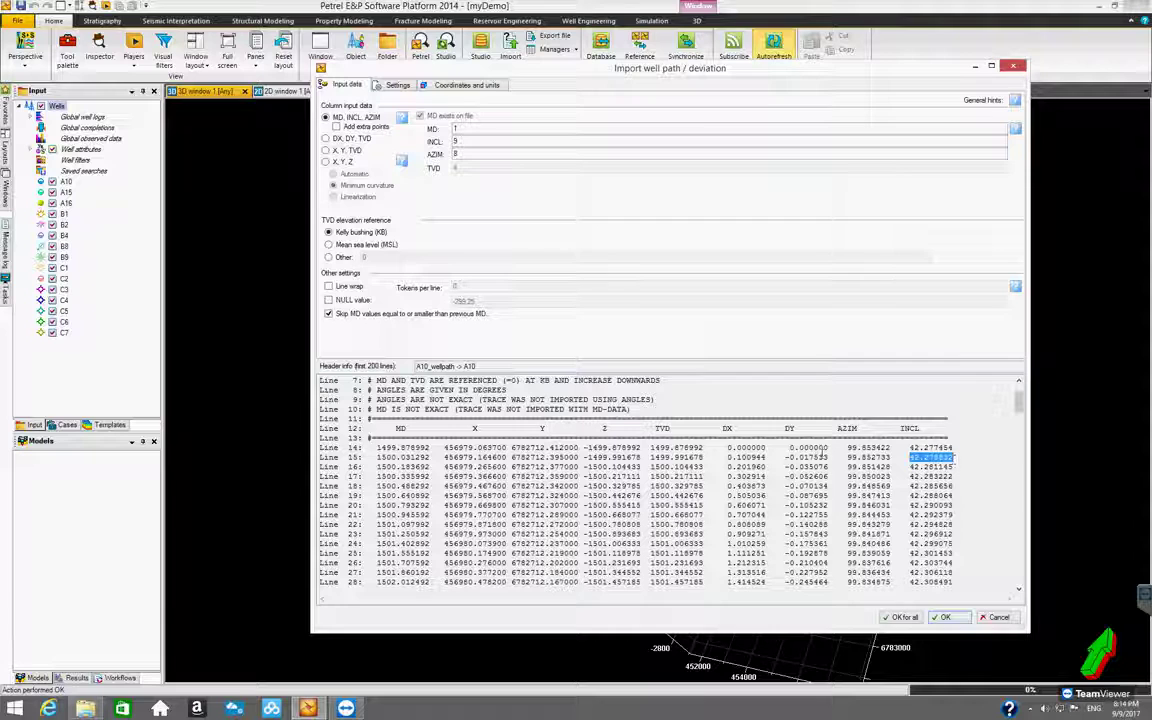
drag(847, 457, 953, 457)
click(874, 457)
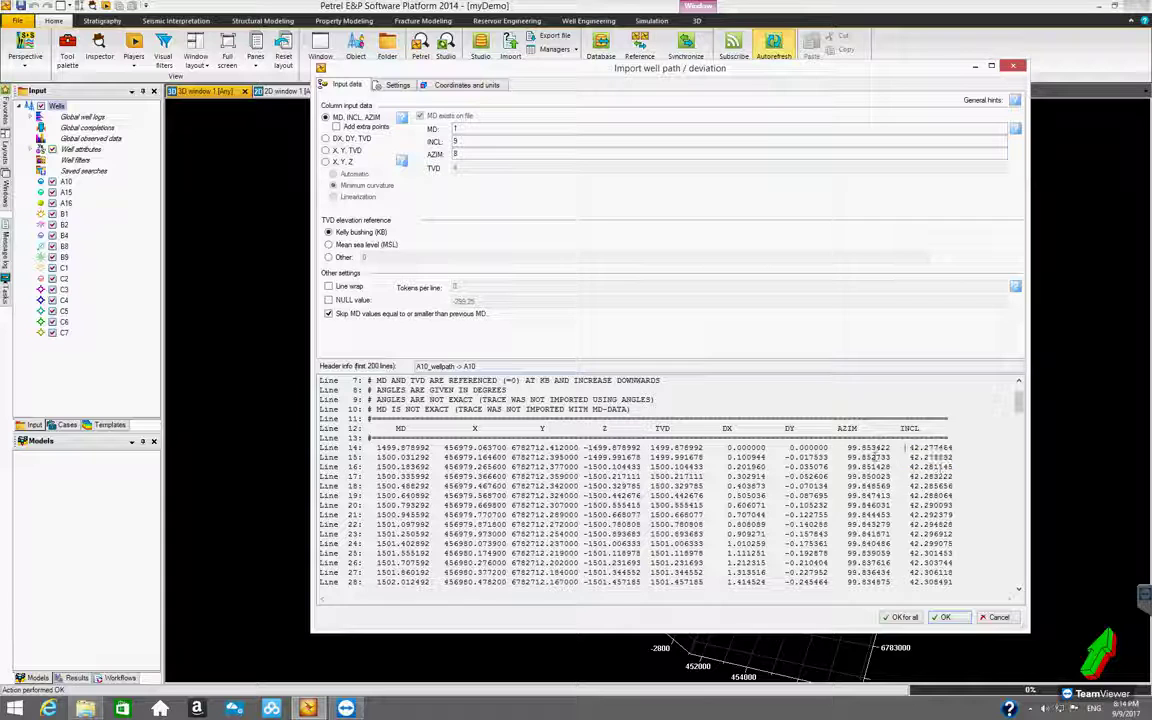
double_click(855, 455)
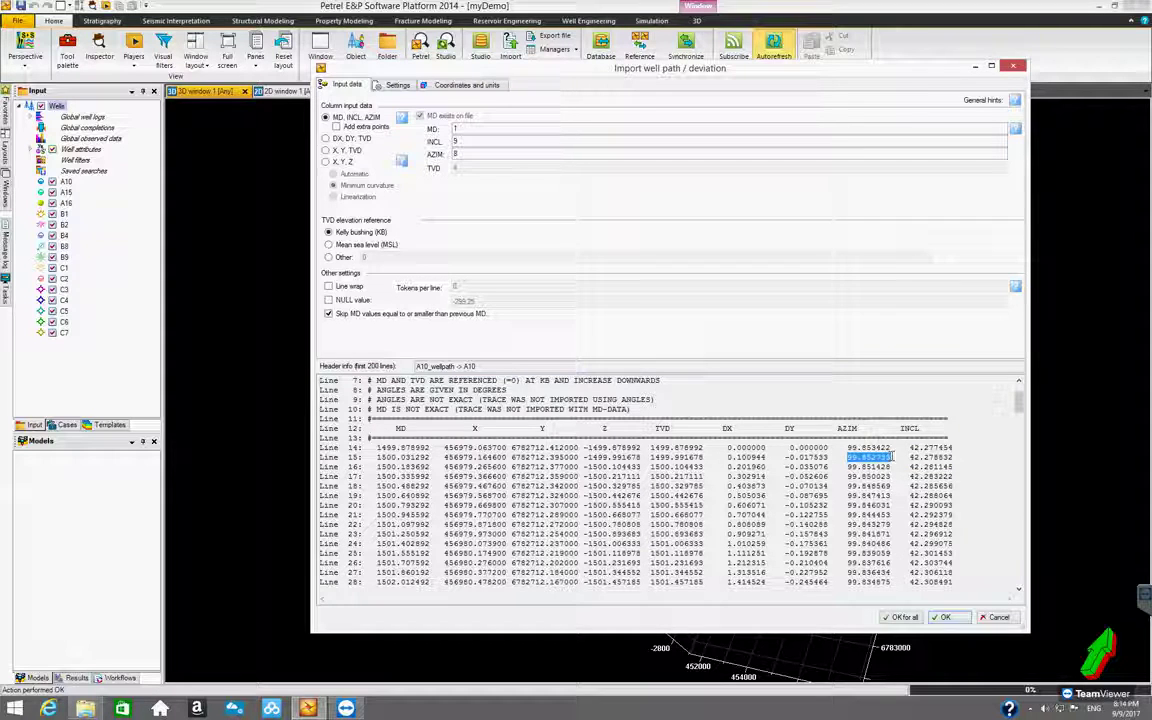
click(912, 457)
drag(912, 457, 953, 458)
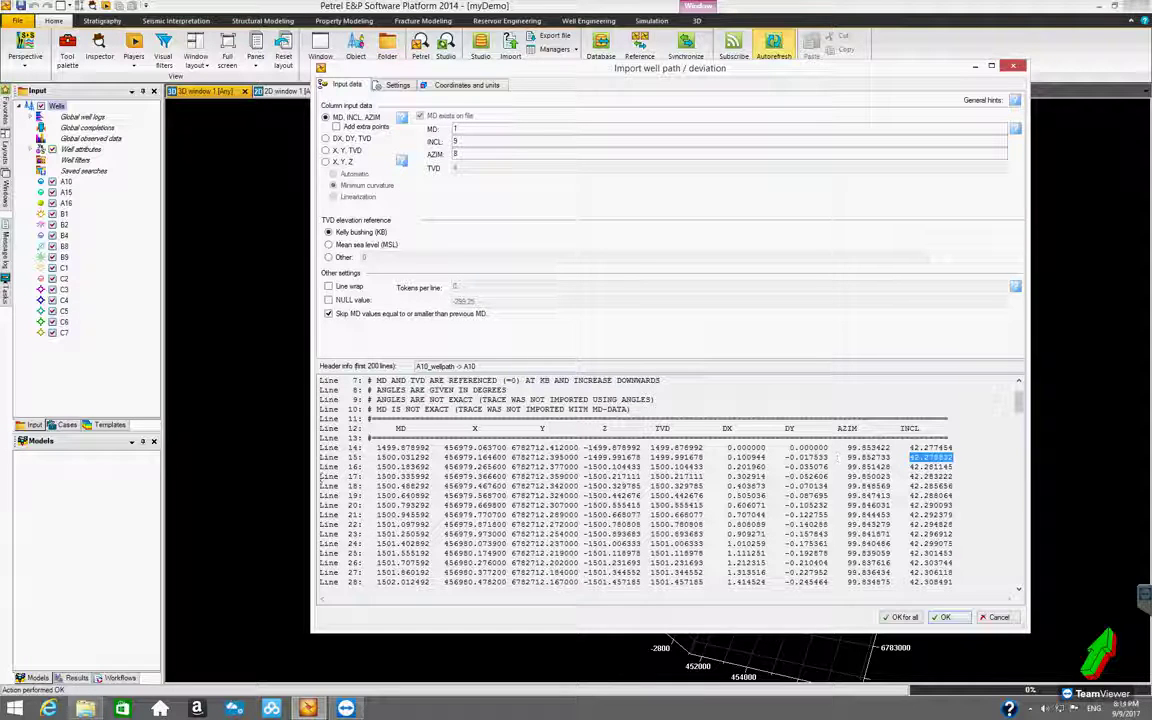
Check the MD, AZIM and INCL values in line 14, return to the start of the header info and reposition the import dialog slightly
click(765, 449)
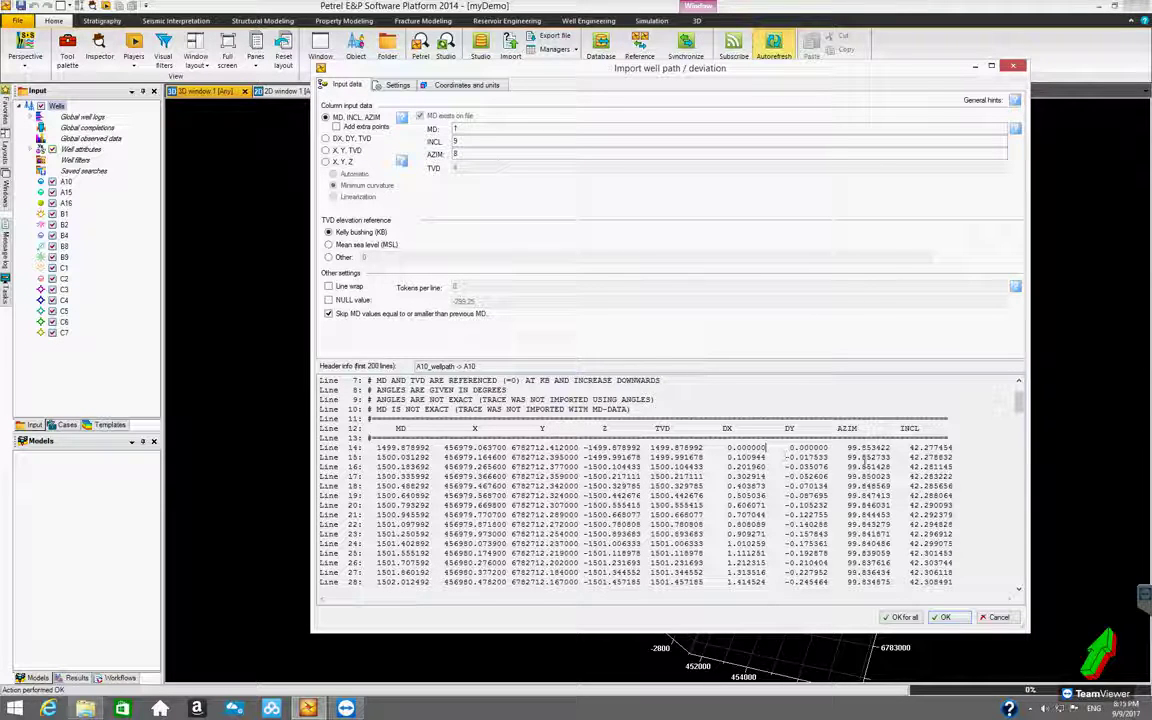
drag(377, 444, 431, 447)
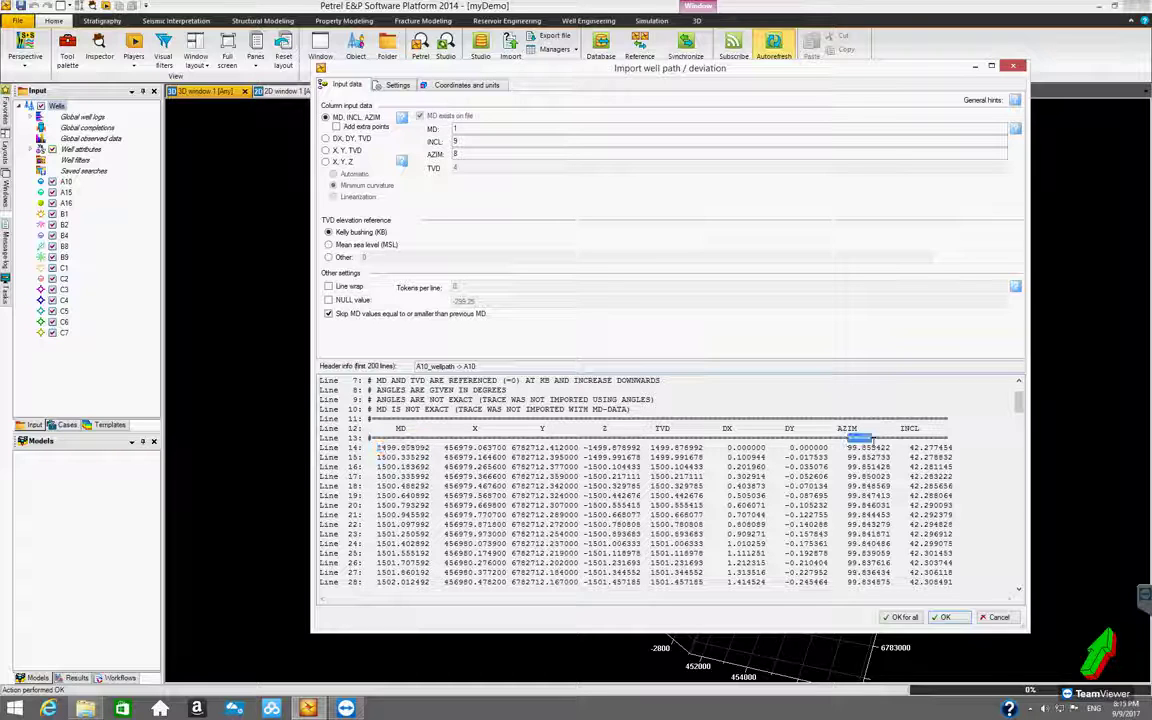
triple_click(880, 447)
click(924, 447)
double_click(928, 447)
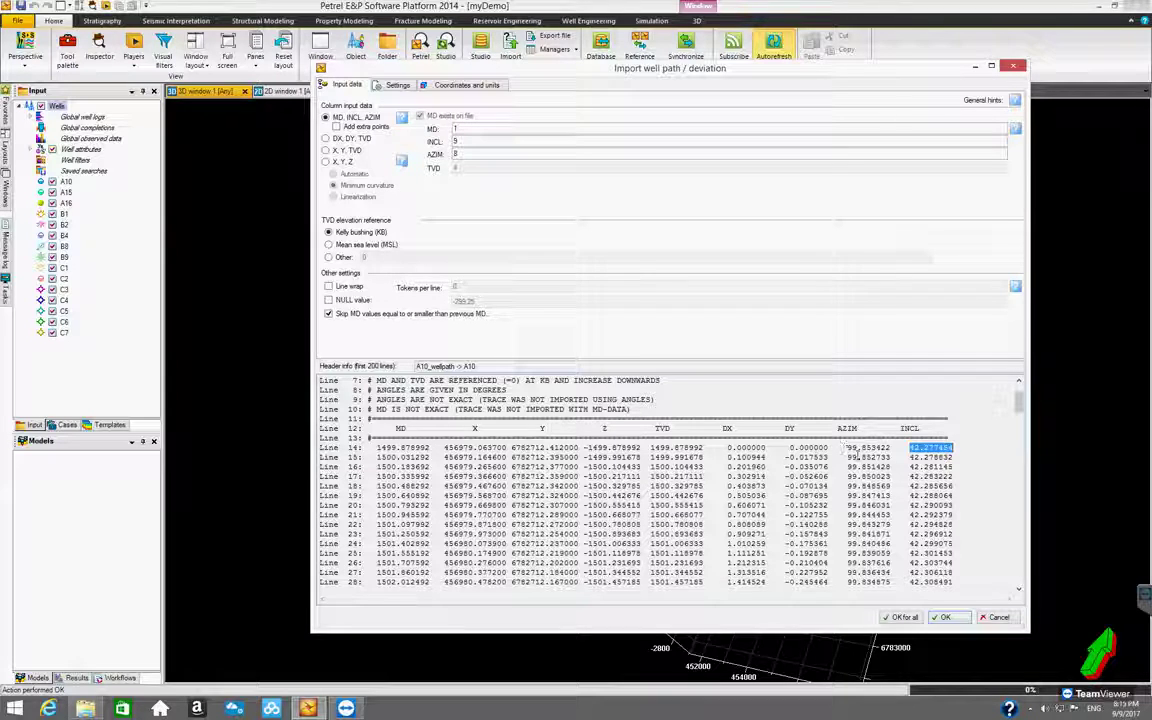
click(855, 457)
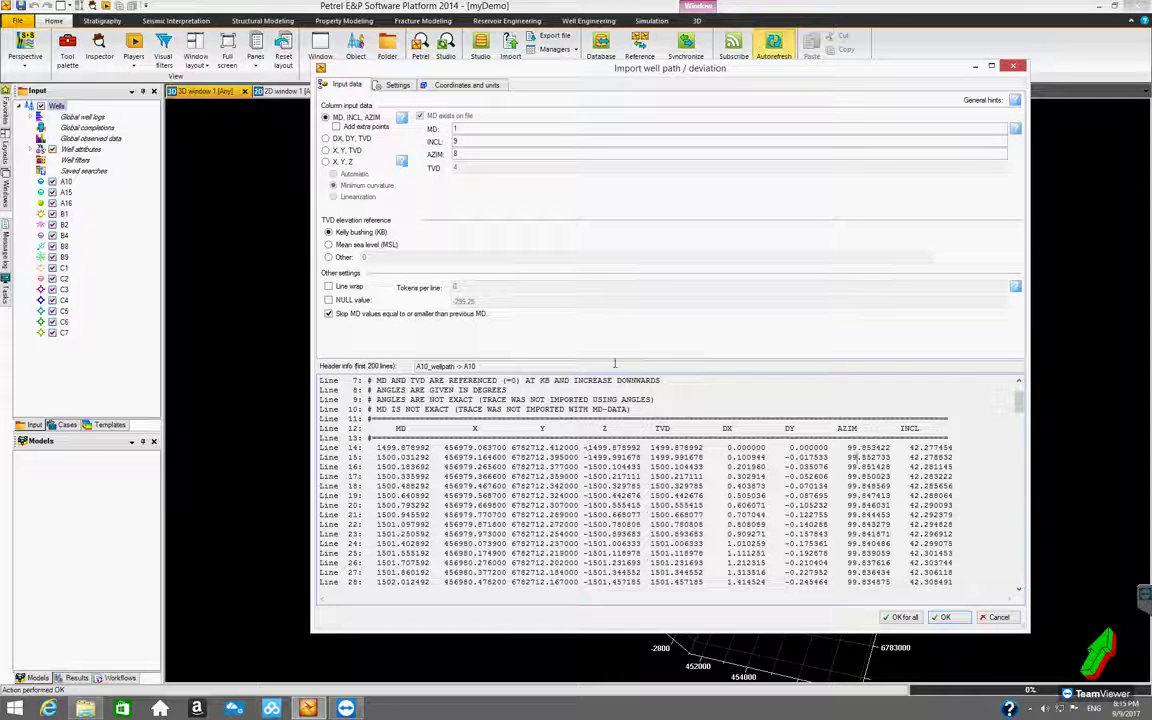
scroll(556, 325, up, 2)
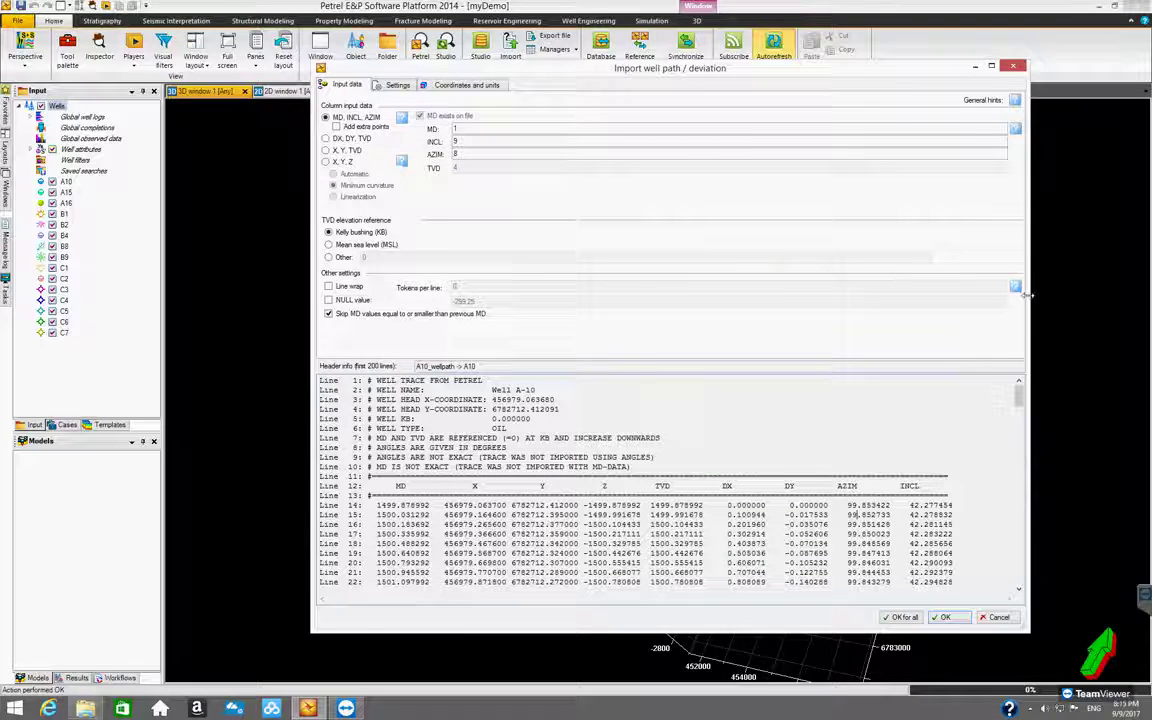
mouse_move(464, 75)
mouse_down()
mouse_move(436, 78)
mouse_move(454, 88)
mouse_up()
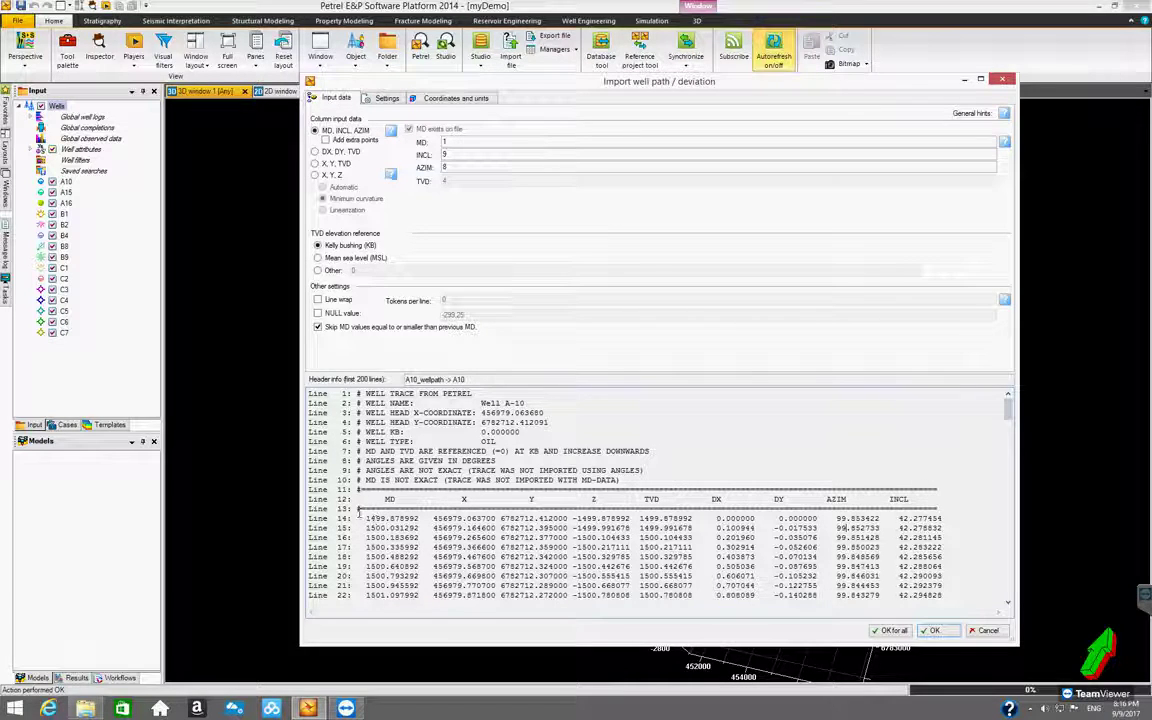
Re-enter column 9 for INCL and check the MD and AZIM column numbers against the header info
double_click(366, 518)
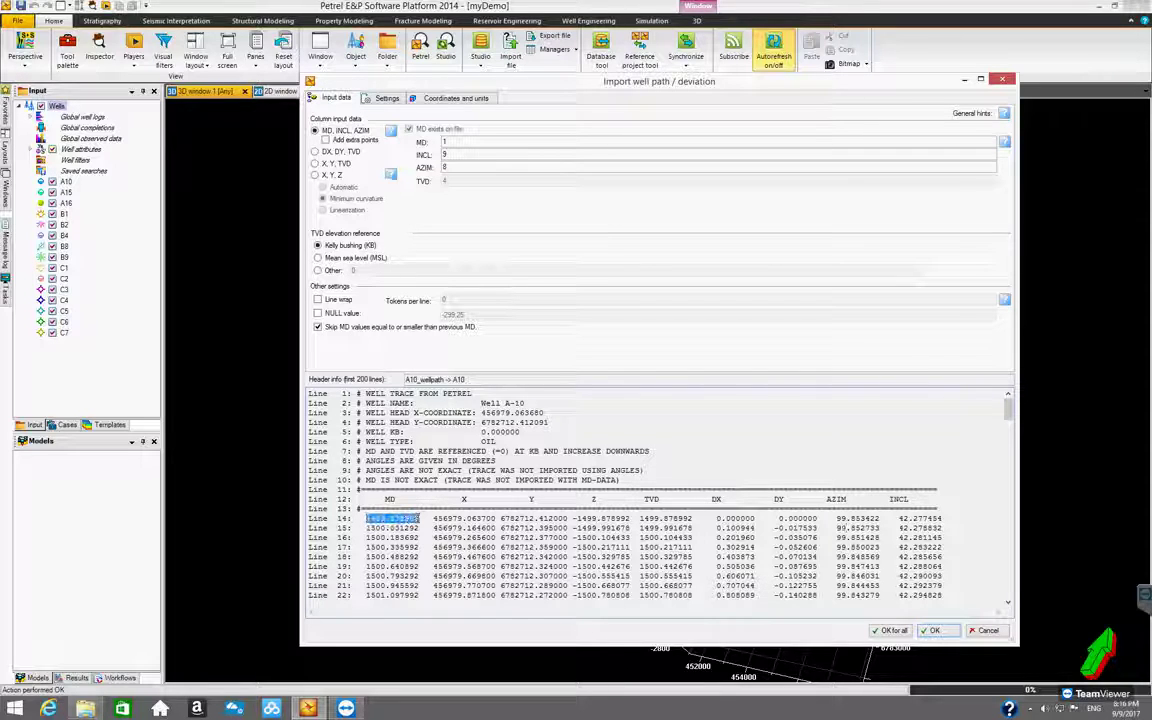
click(362, 518)
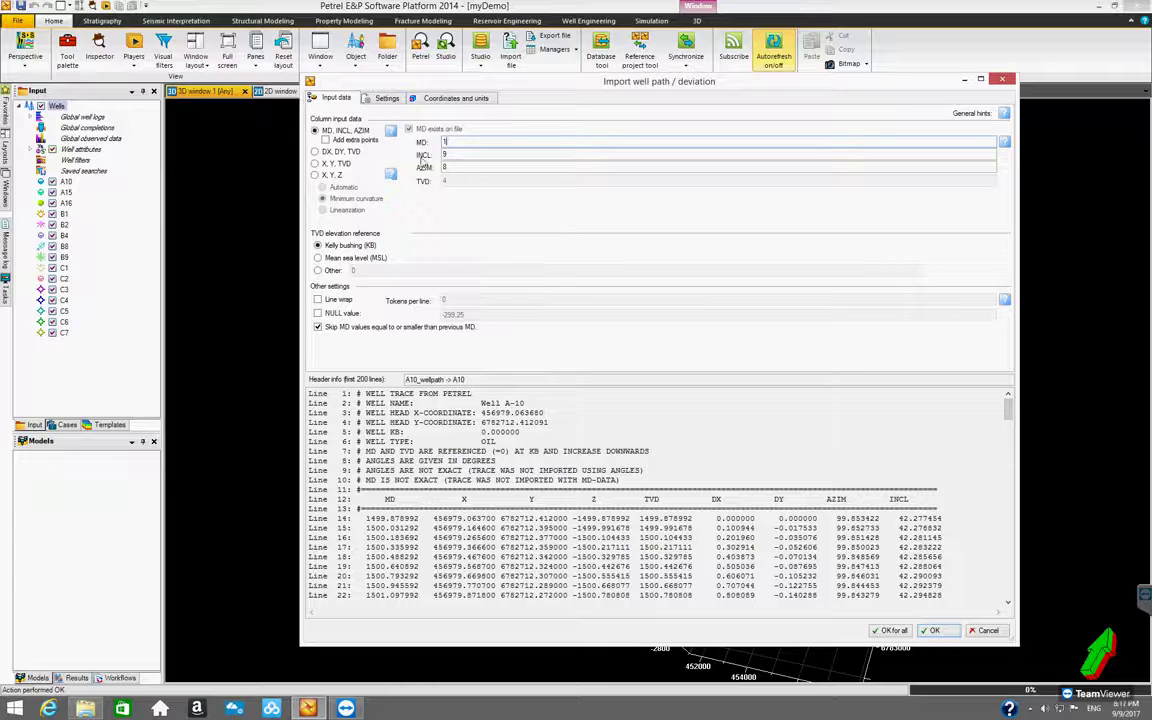
click(459, 156)
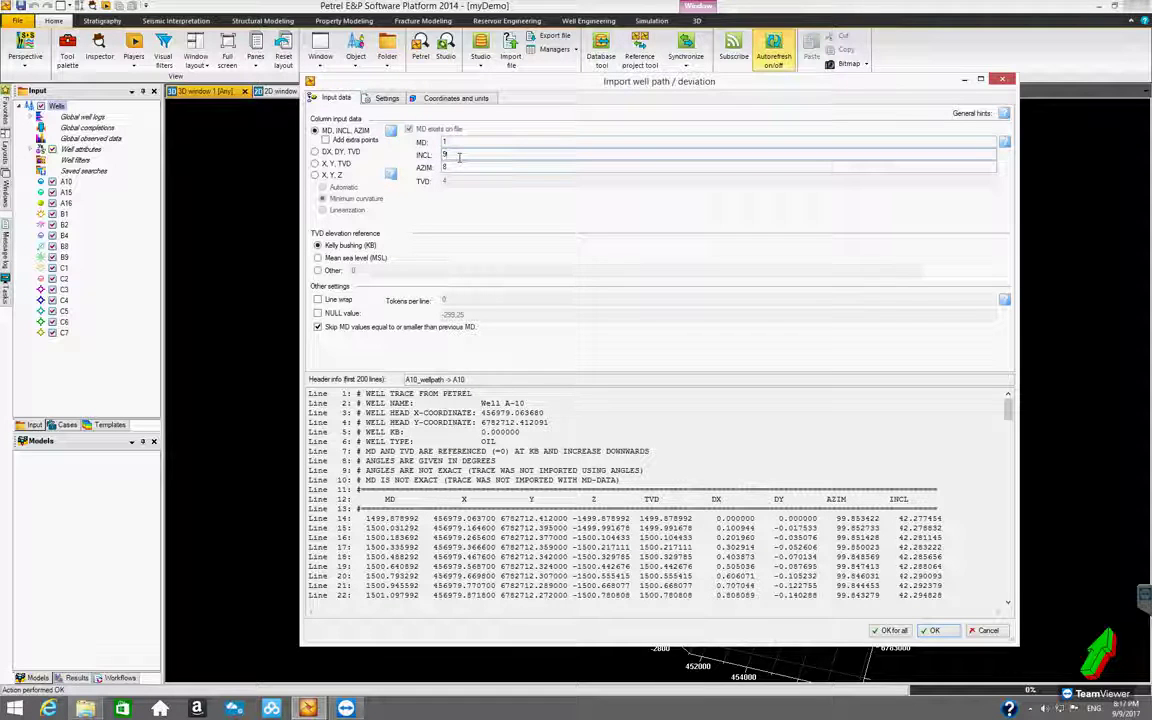
key(BackSpace)
text(5)
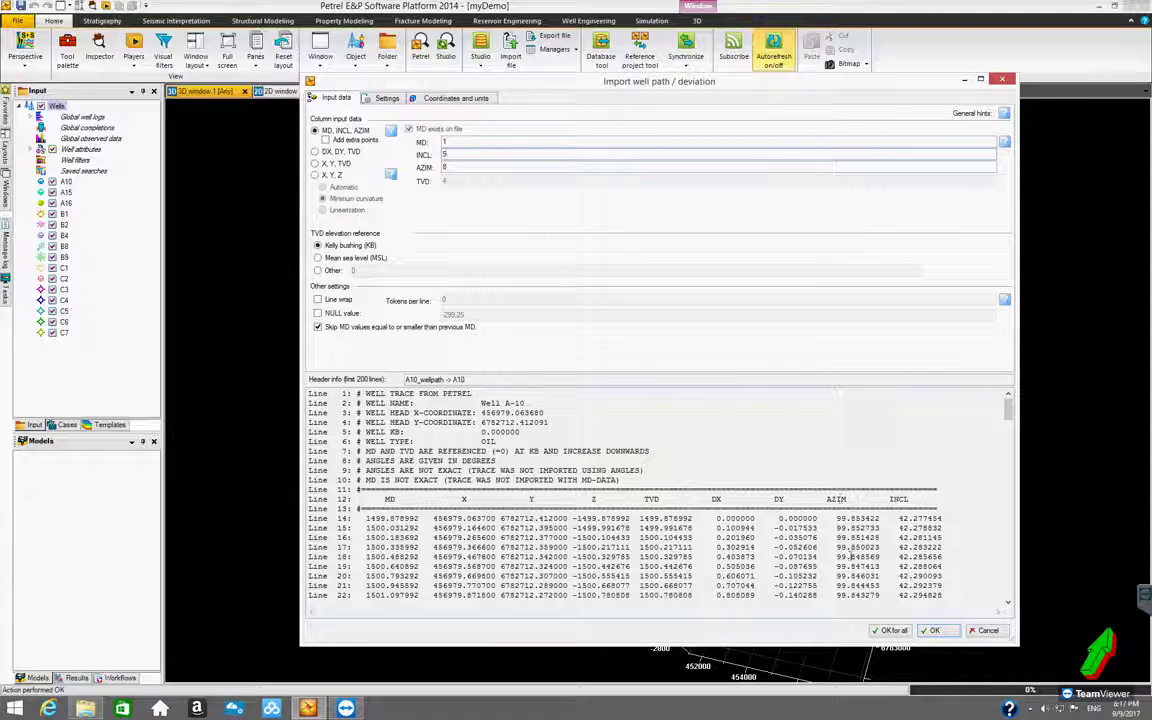
click(460, 168)
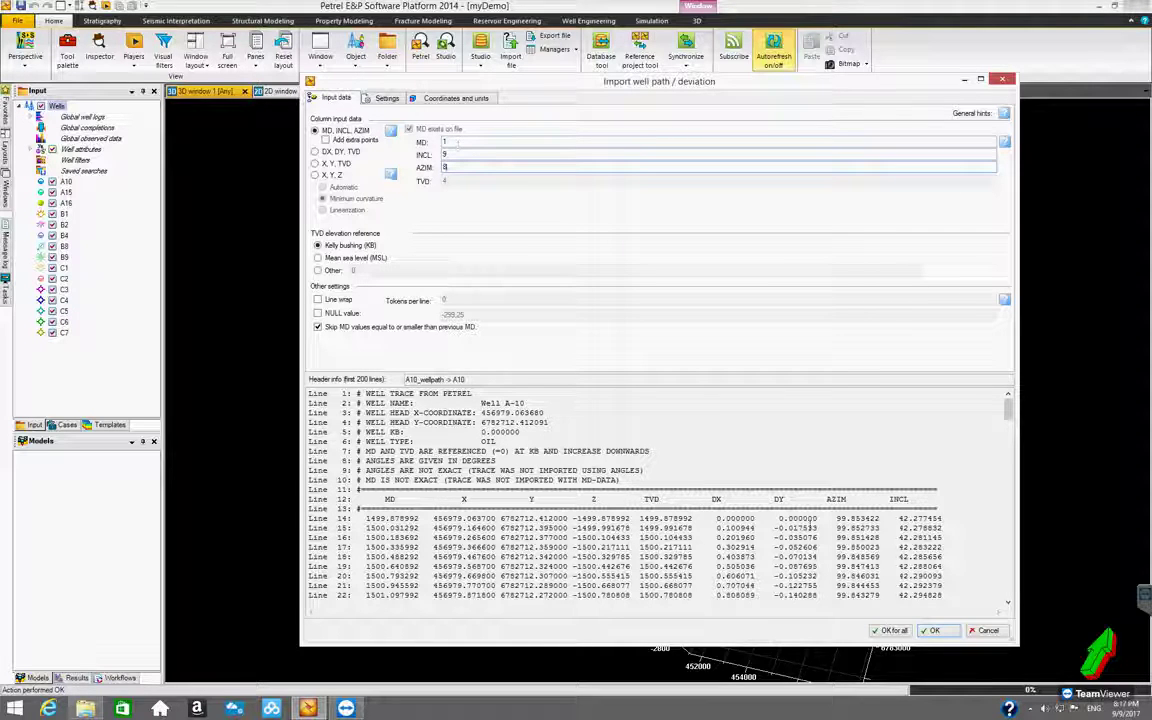
click(450, 155)
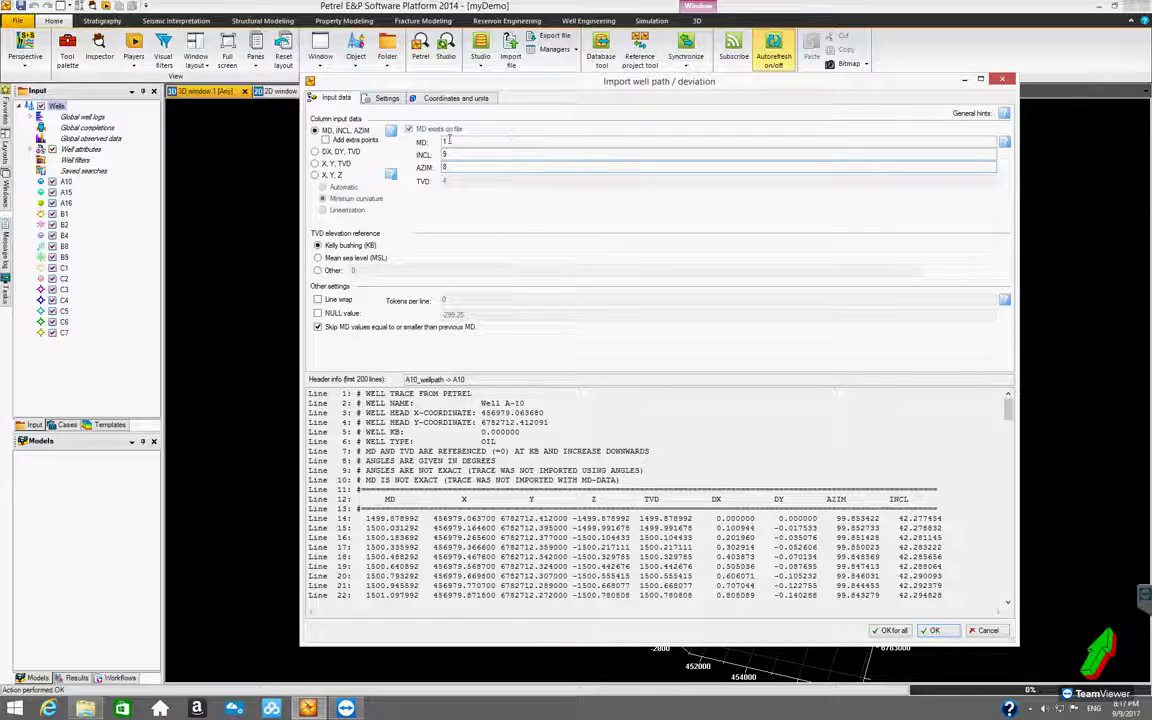
View the DX, DY, TVD column input option and return to MD, INCL, AZIM
click(315, 151)
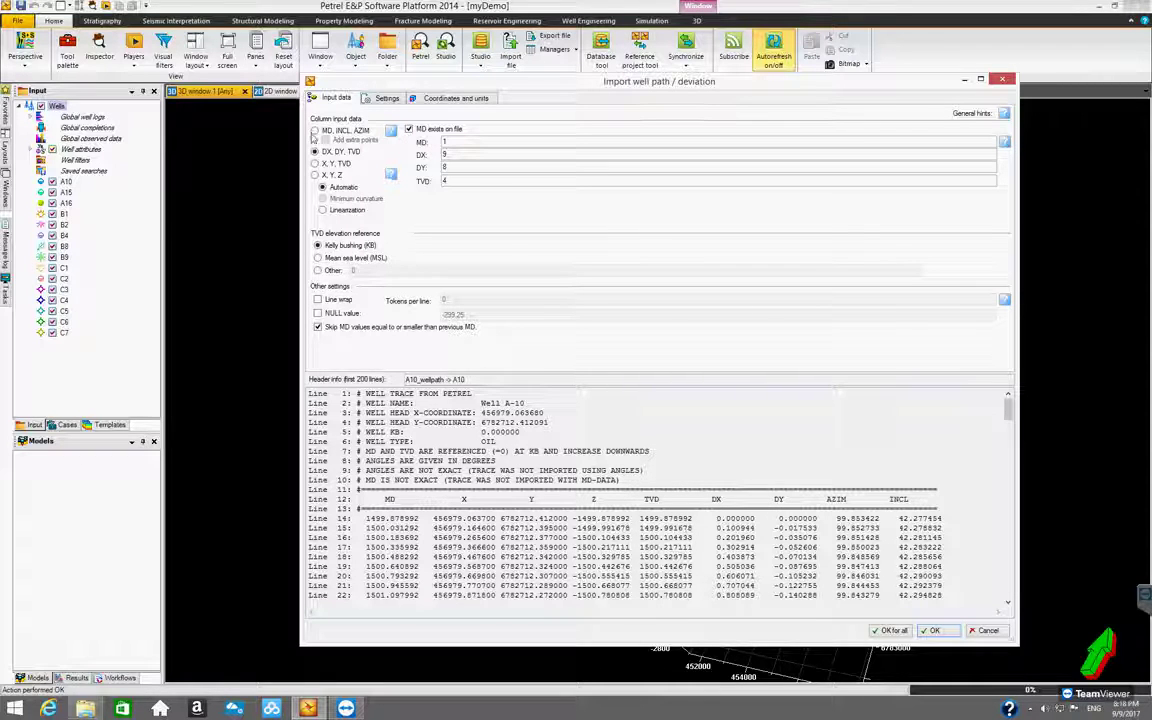
click(315, 131)
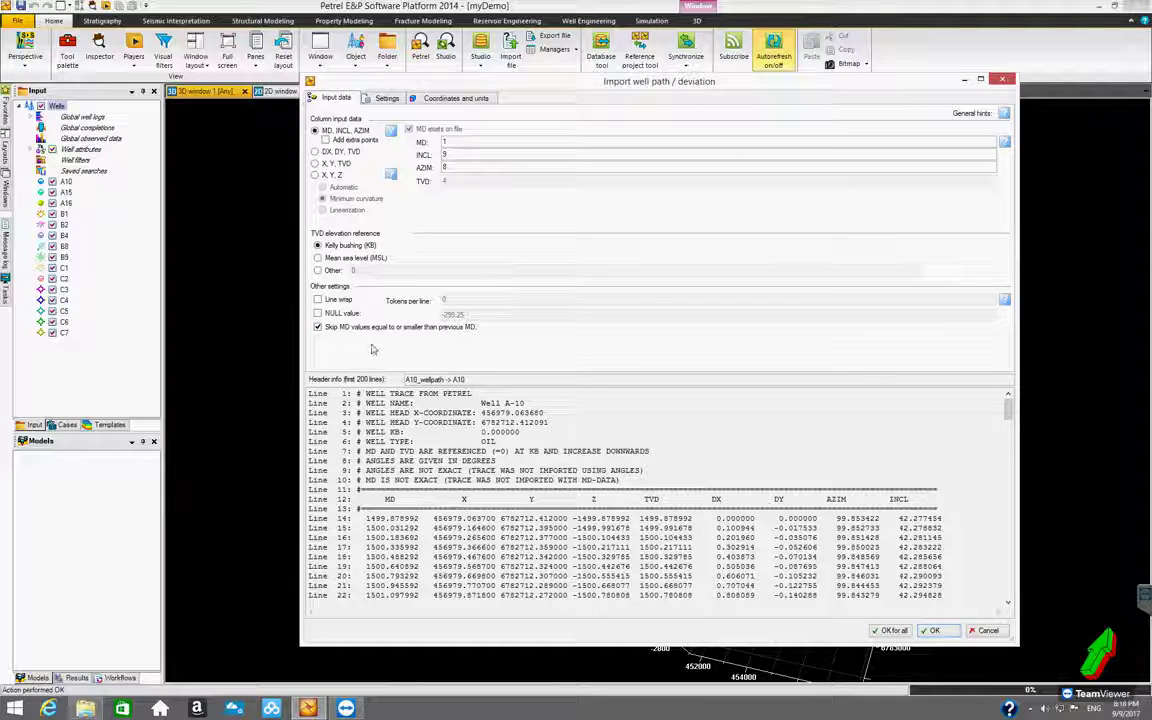
Review the well trace extension and coordinate and unit settings, and import all the deviation files with the same settings
click(385, 99)
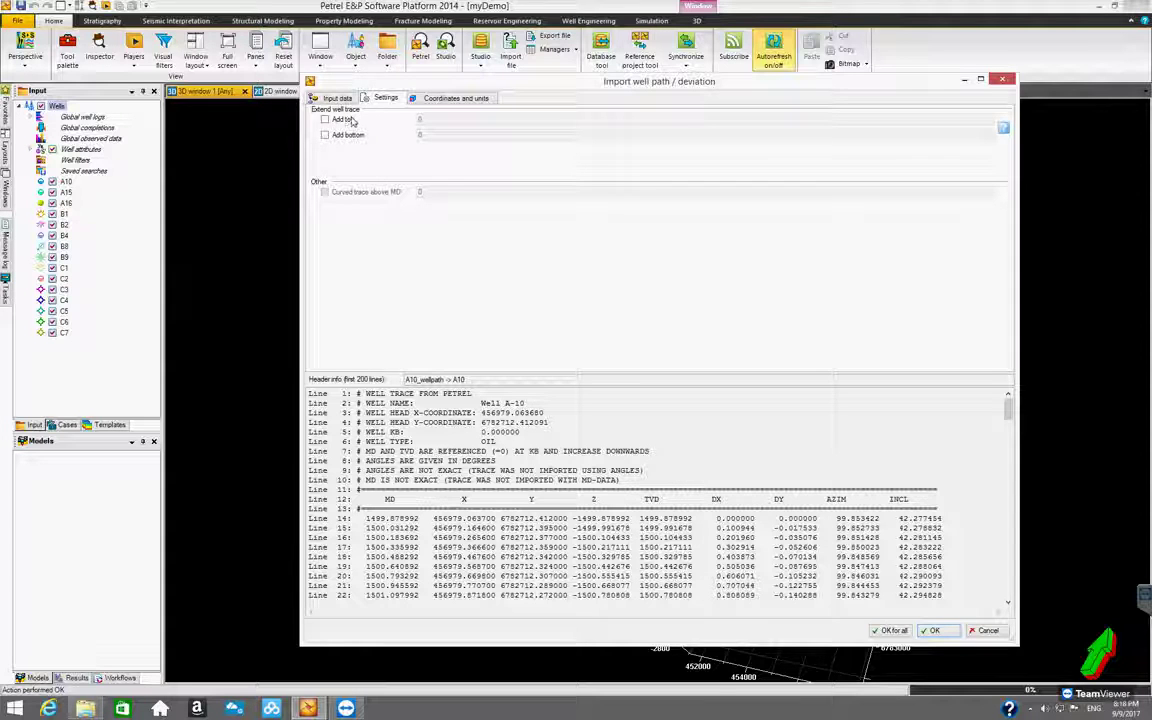
click(470, 97)
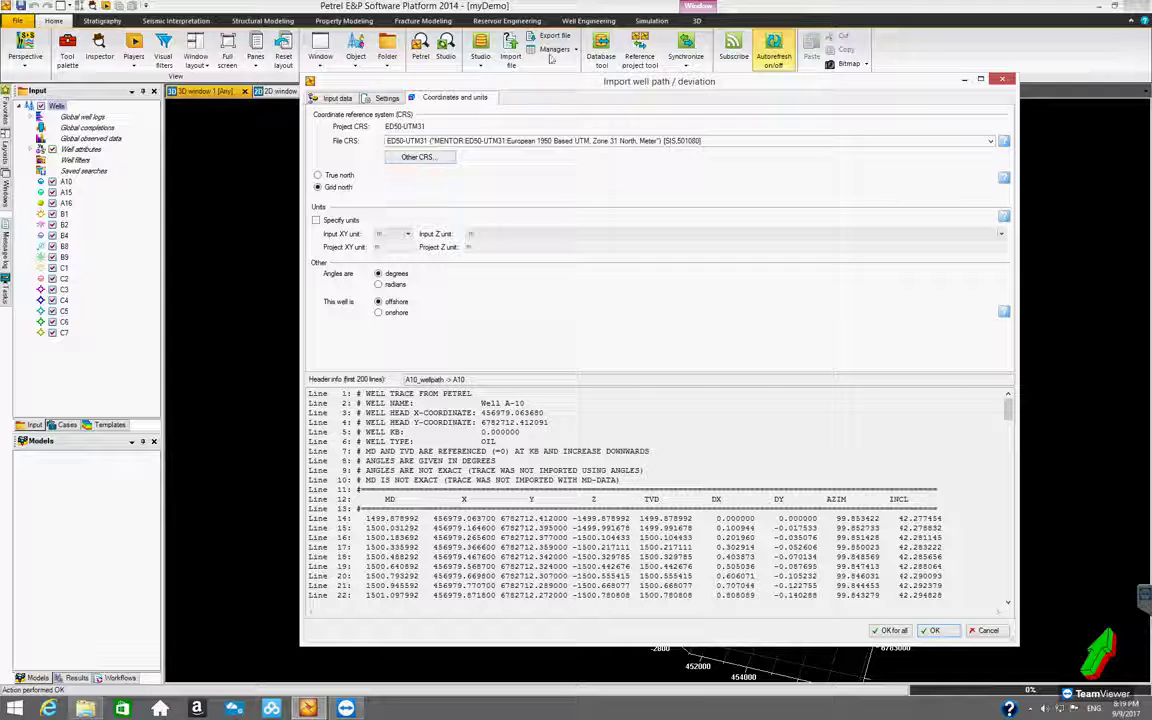
drag(548, 84, 521, 95)
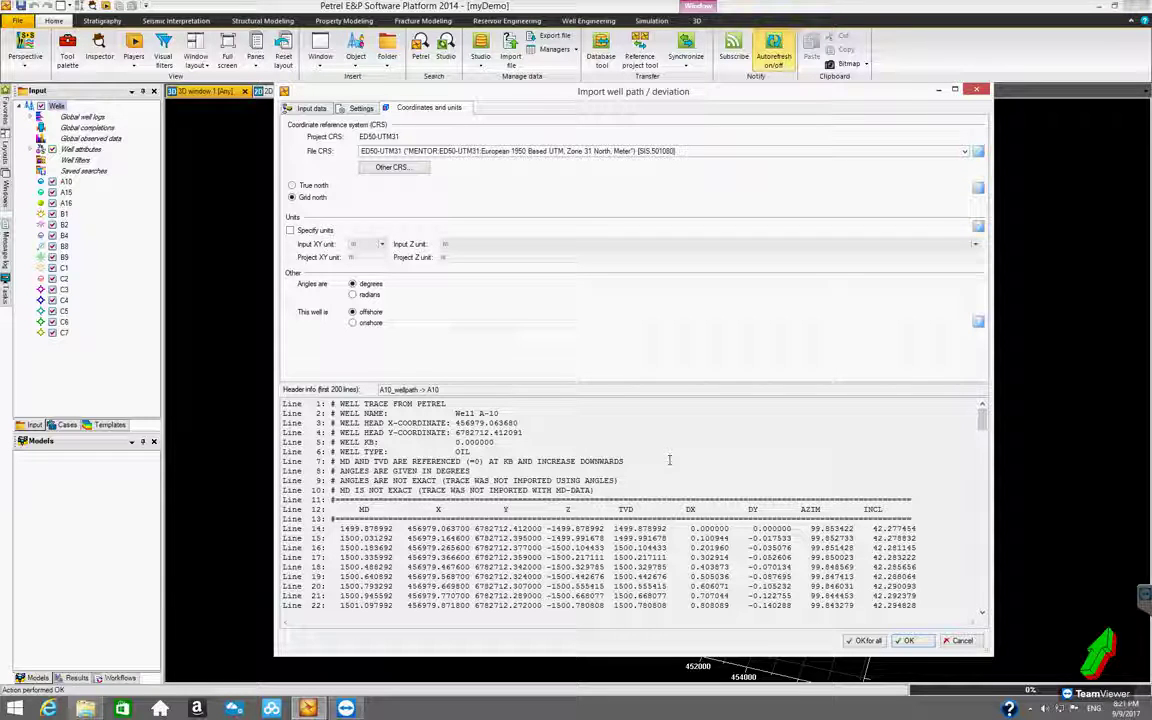
click(868, 640)
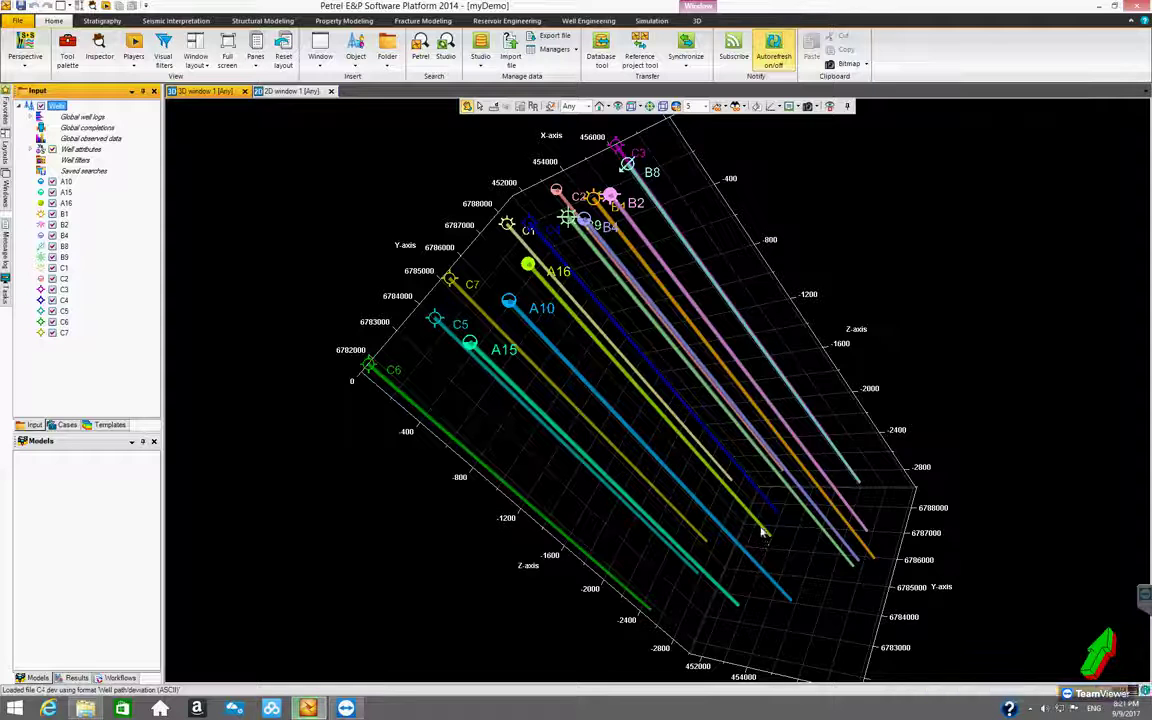
Inspect the imported well trajectories from several angles in the 3D window
scroll(682, 478, down, 5)
drag(695, 453, 591, 389)
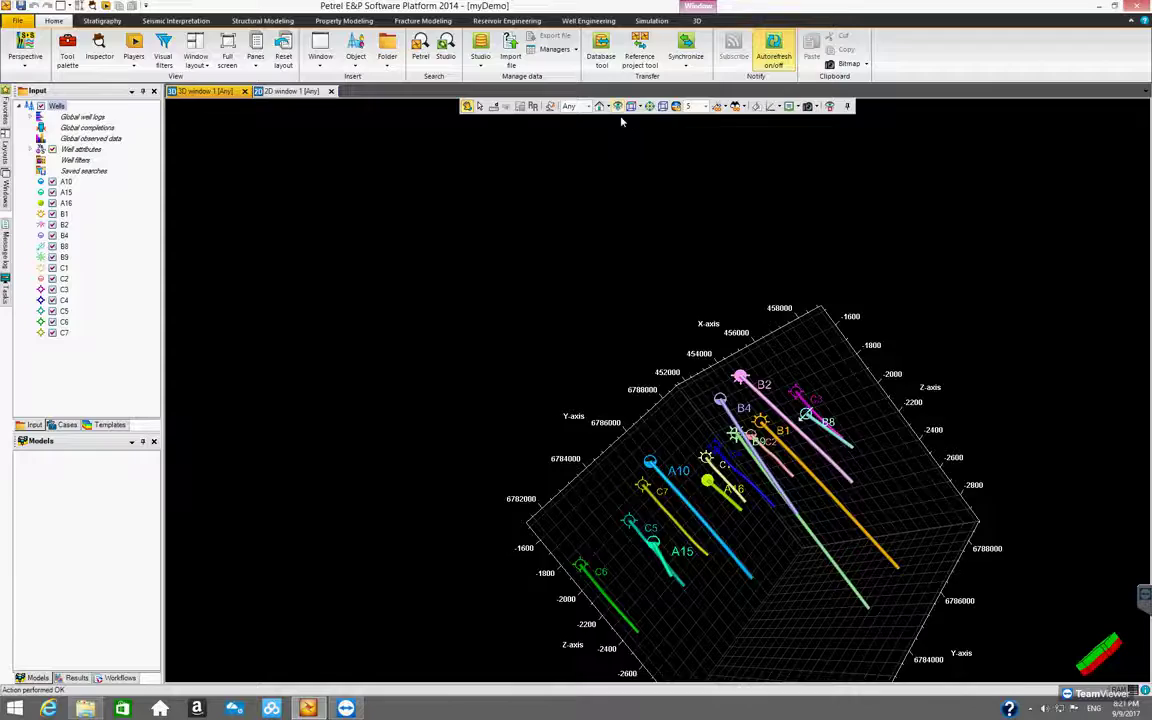
click(556, 106)
drag(592, 326, 544, 390)
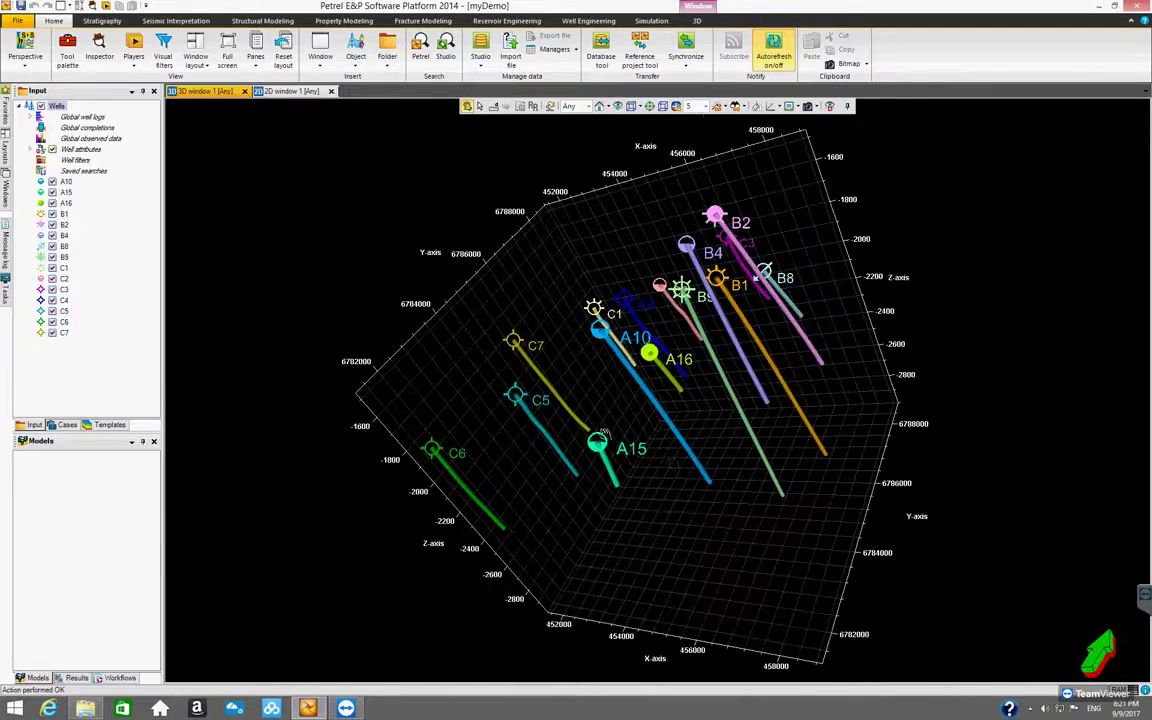
drag(636, 427, 662, 492)
drag(577, 455, 703, 408)
drag(765, 485, 200, 250)
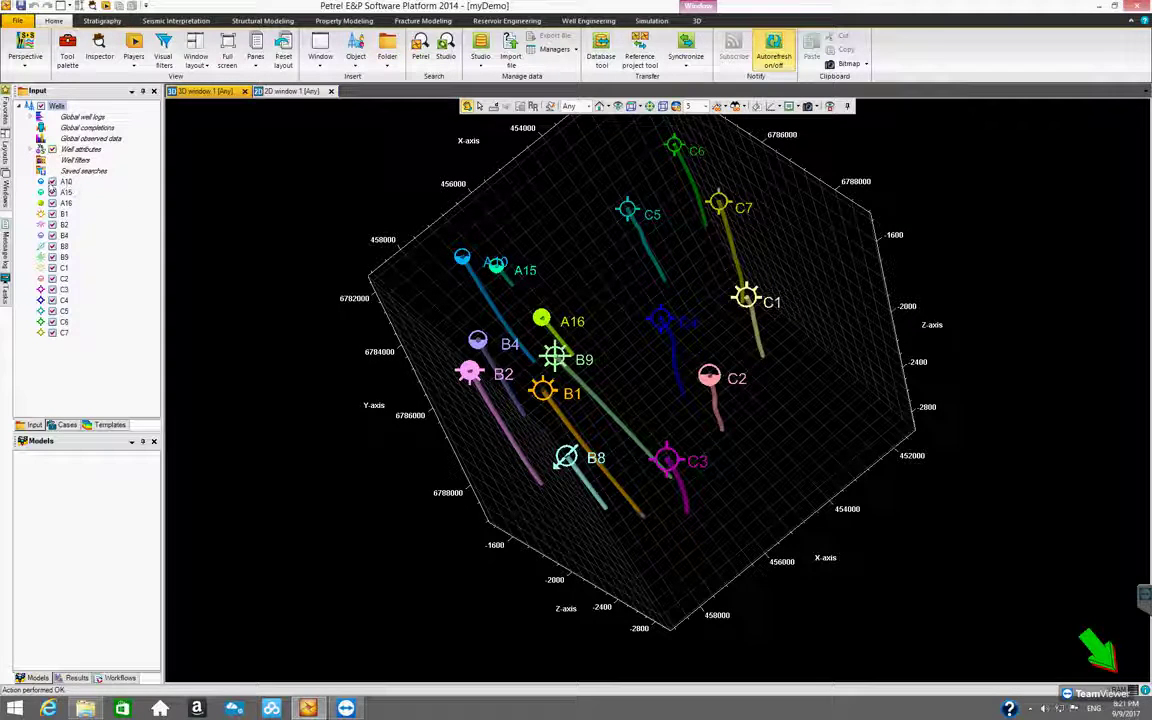
click(66, 182)
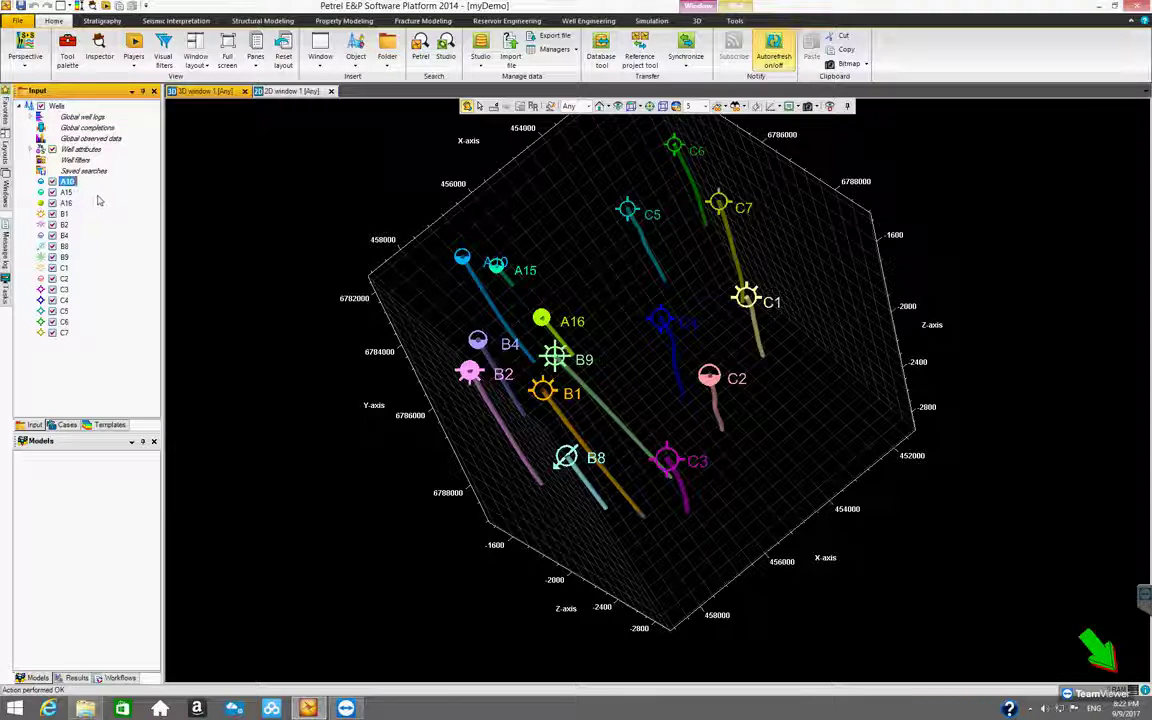
click(65, 192)
click(65, 203)
click(65, 213)
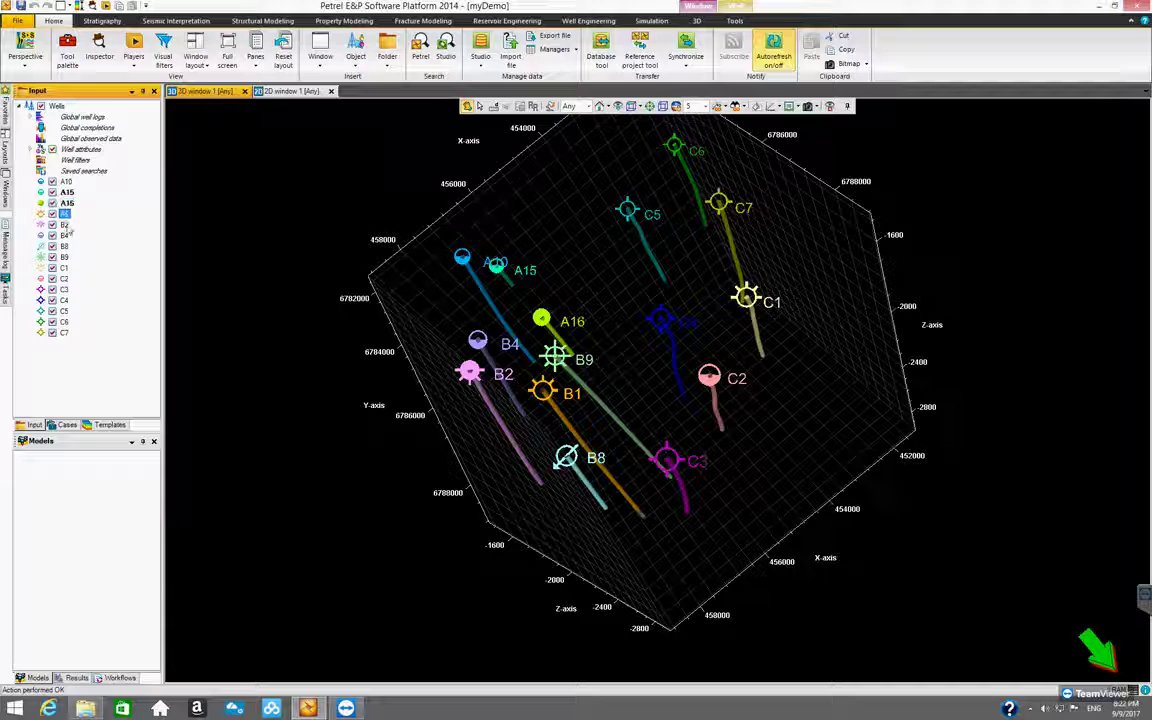
click(65, 224)
Open the well trace spreadsheet for well A10 and enlarge it to show all columns and more rows
click(65, 181)
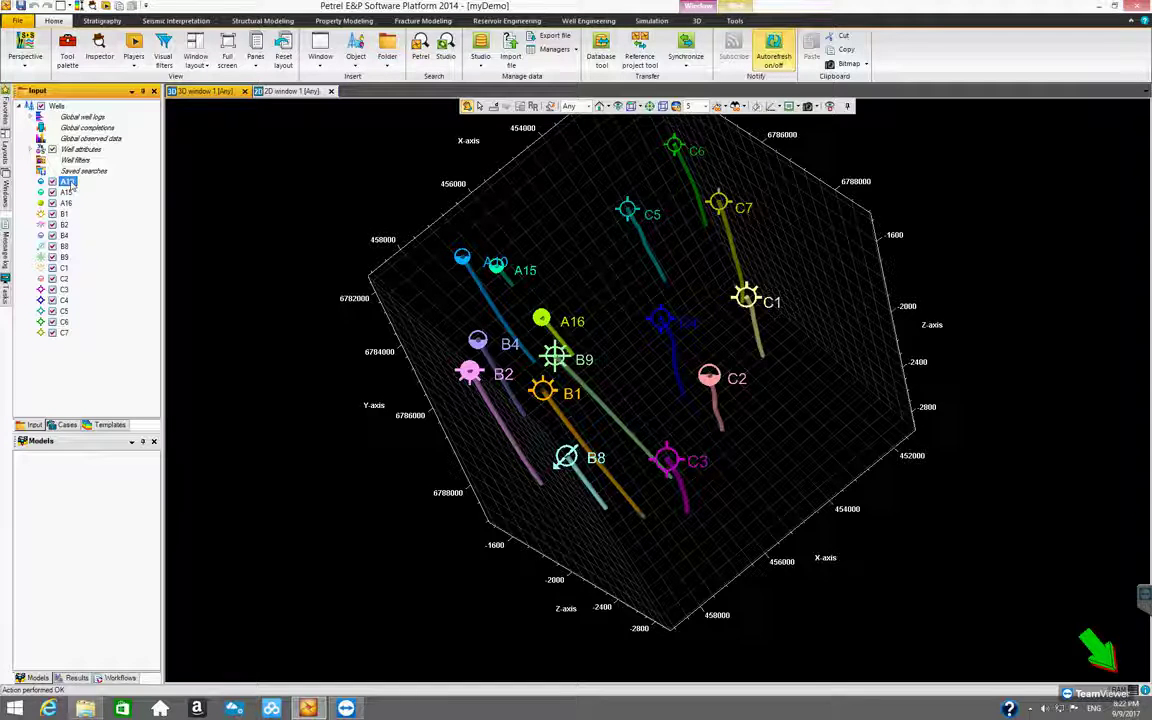
right_click(72, 186)
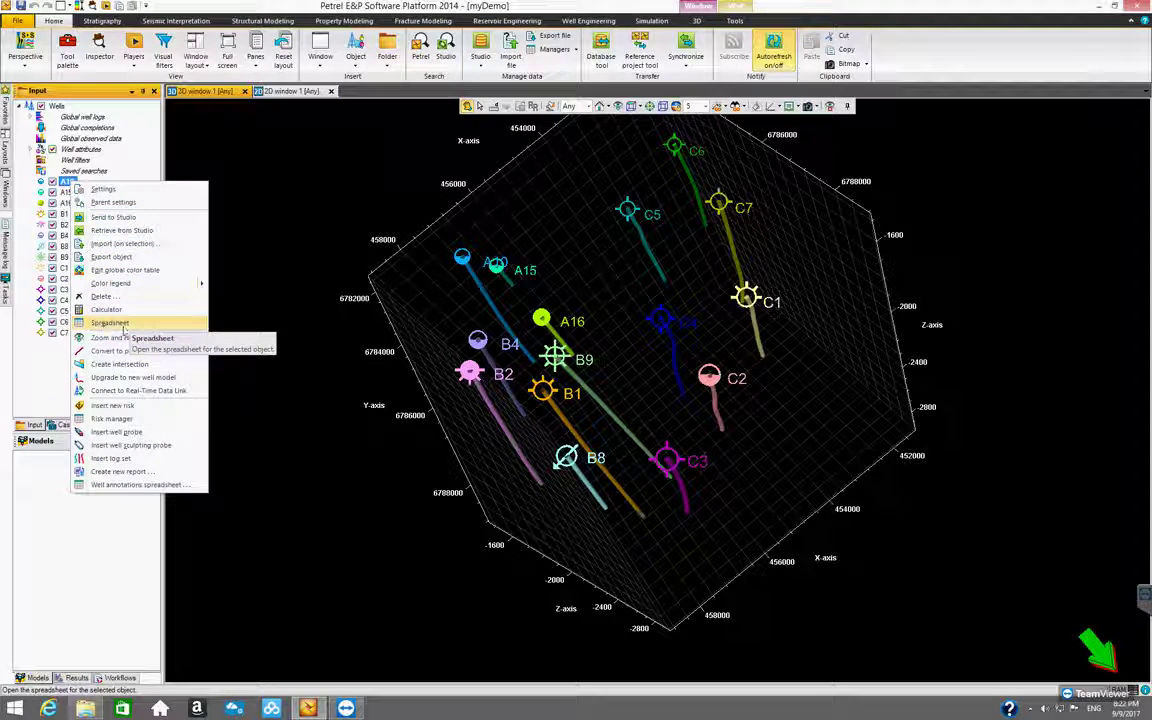
click(110, 324)
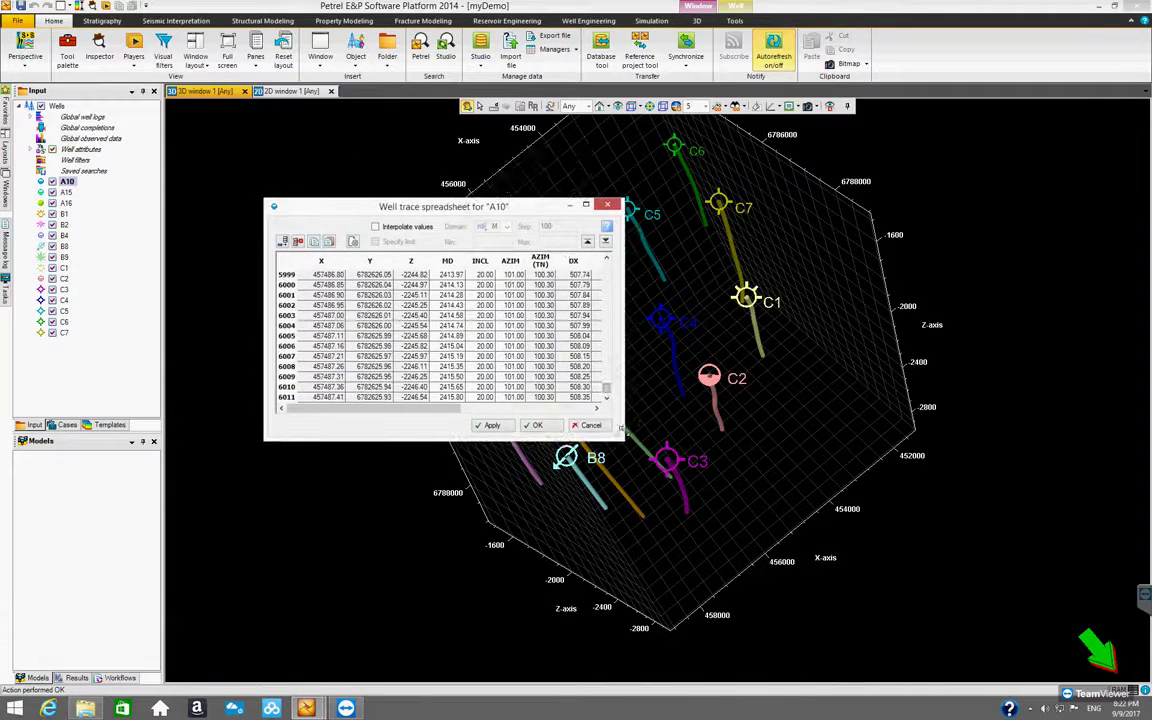
mouse_move(619, 428)
mouse_down()
mouse_move(663, 458)
mouse_move(850, 483)
mouse_up()
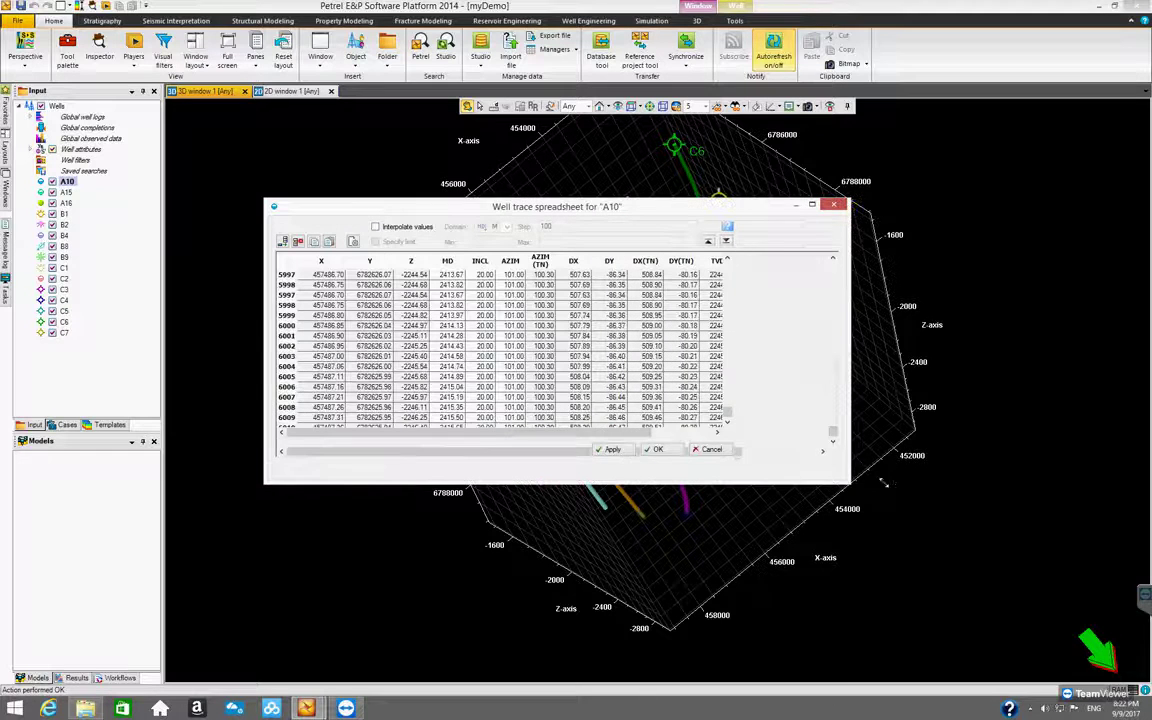
mouse_move(937, 491)
mouse_down()
mouse_move(1003, 527)
mouse_move(1000, 537)
mouse_up()
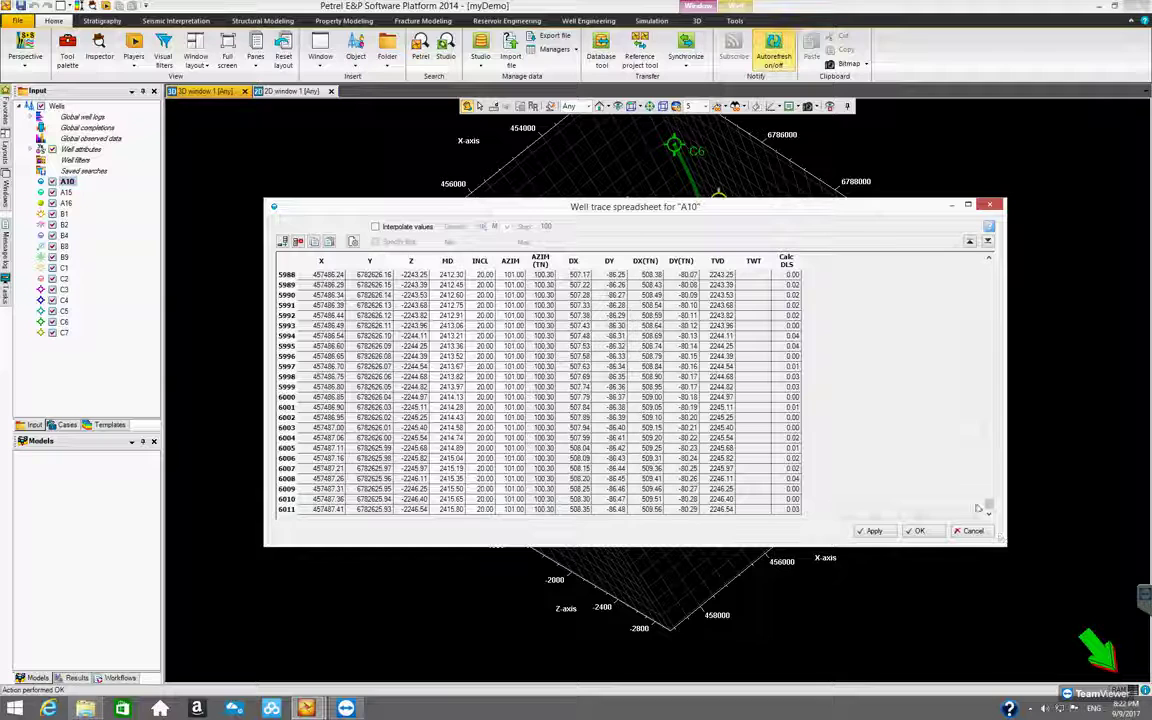
drag(726, 208, 724, 182)
drag(558, 519, 552, 600)
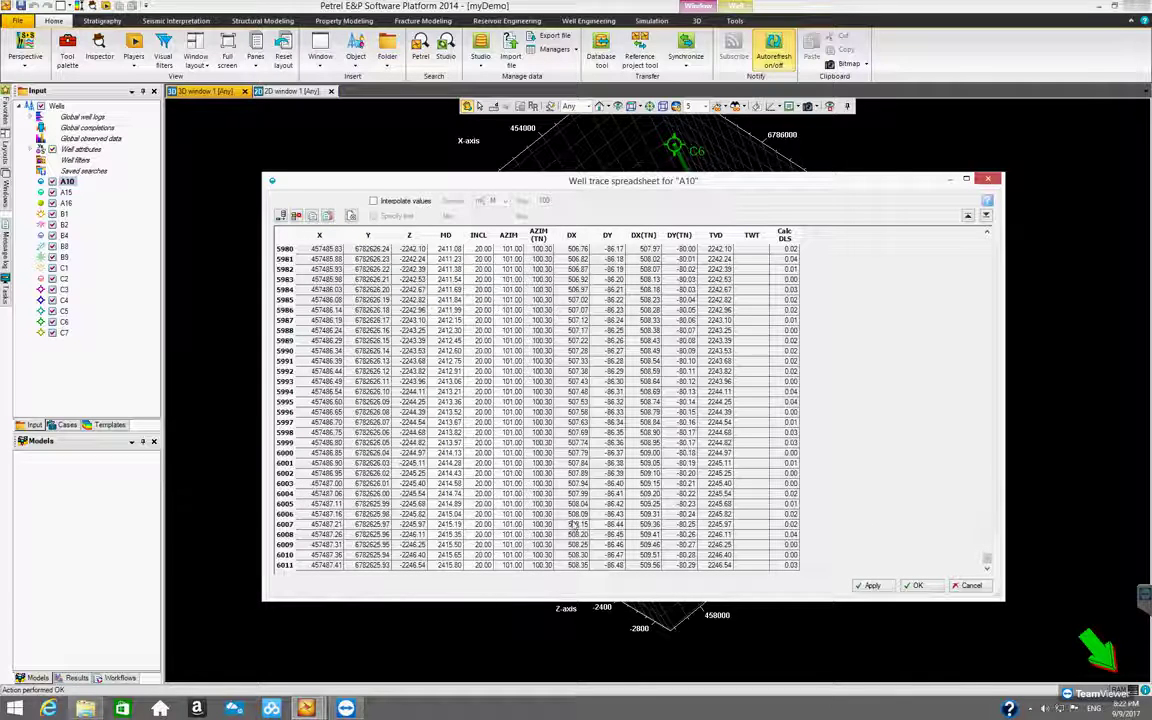
Examine the MD, INCL and AZIM columns in the A10 well trace spreadsheet
click(447, 236)
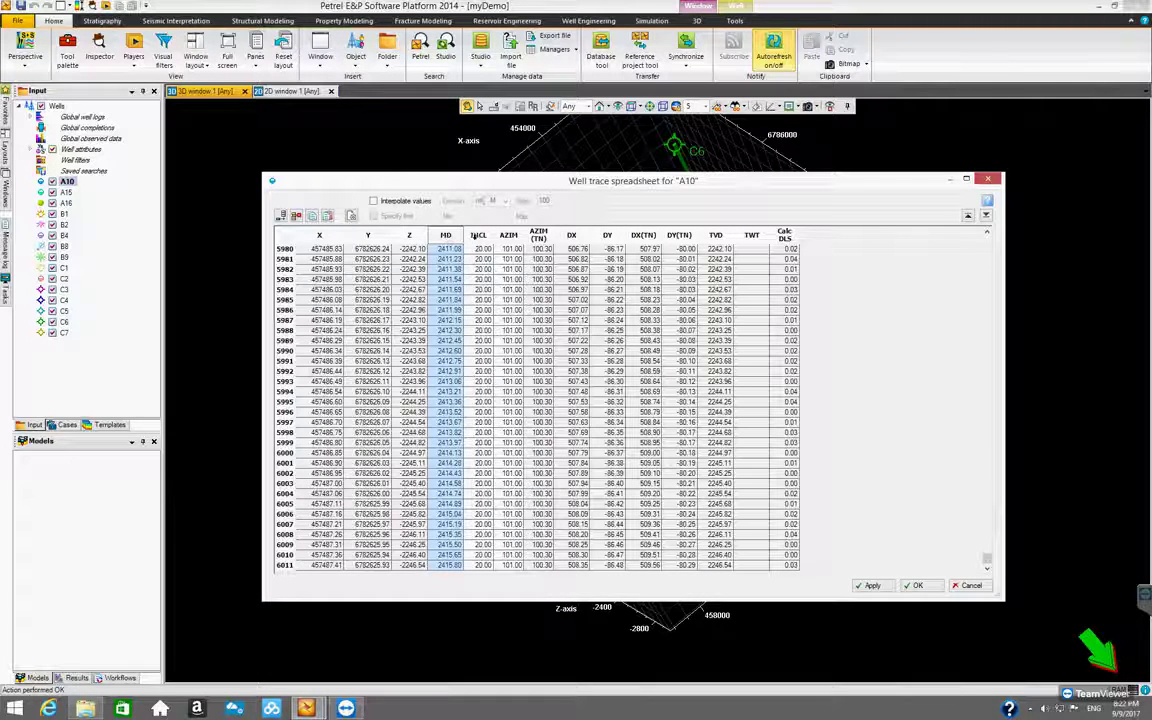
click(476, 237)
click(508, 238)
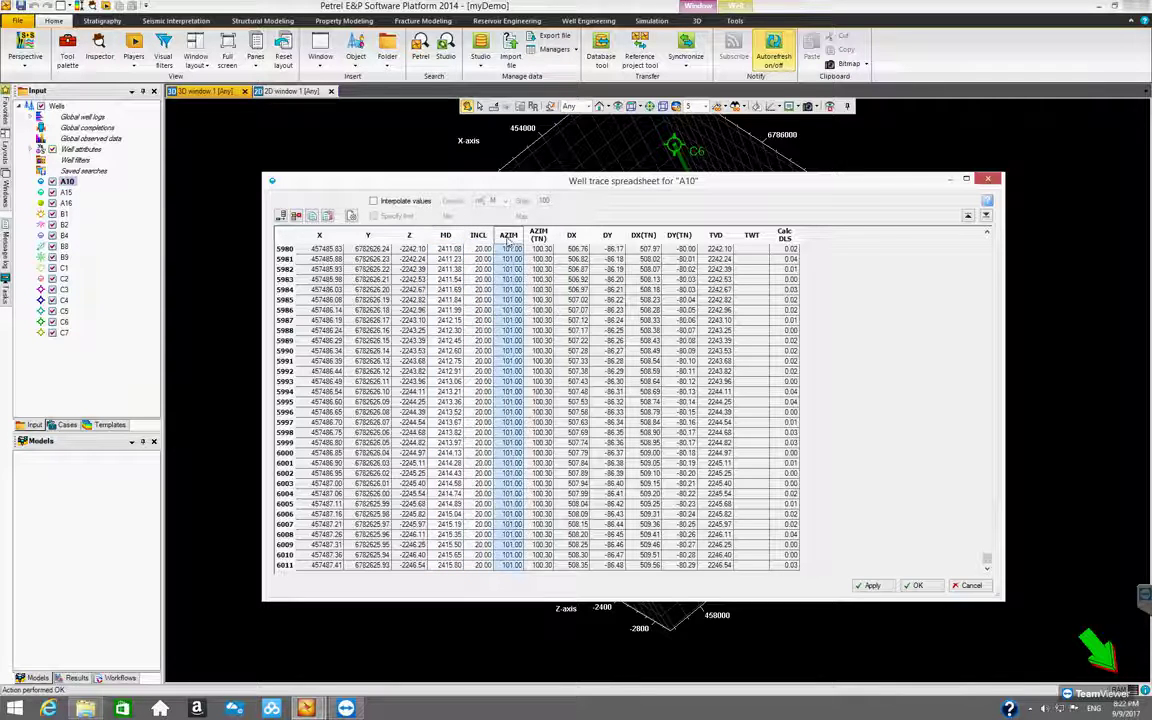
click(452, 240)
click(481, 241)
click(508, 240)
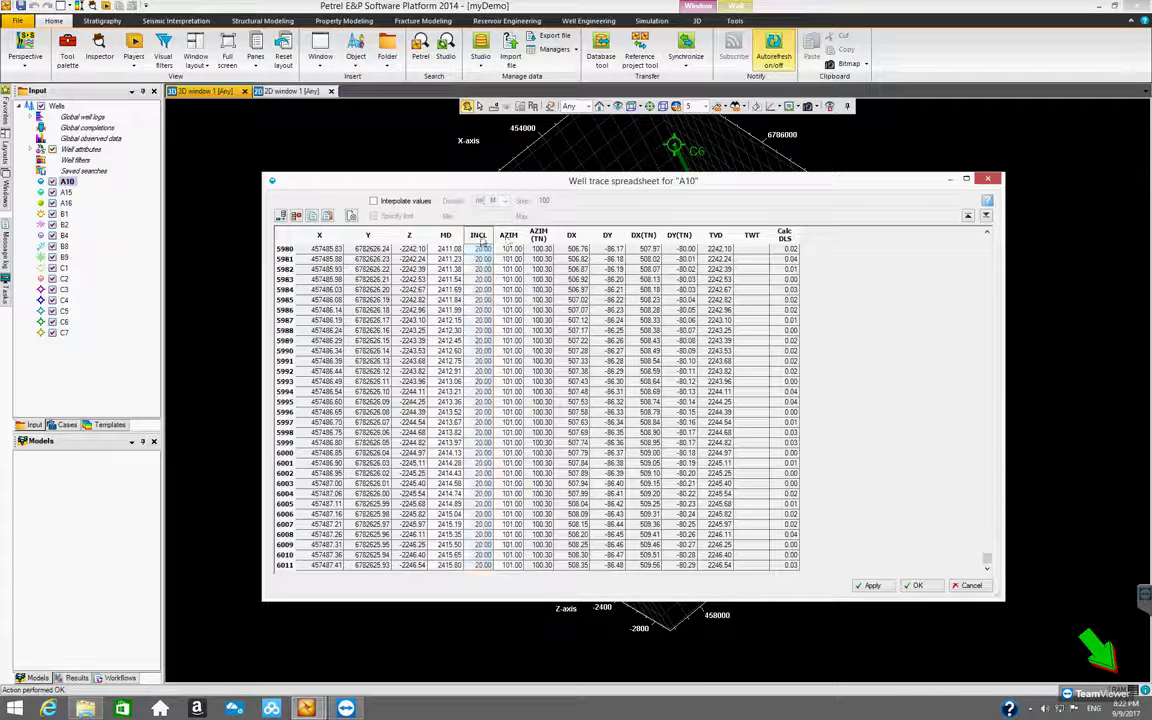
click(447, 240)
click(480, 240)
click(508, 242)
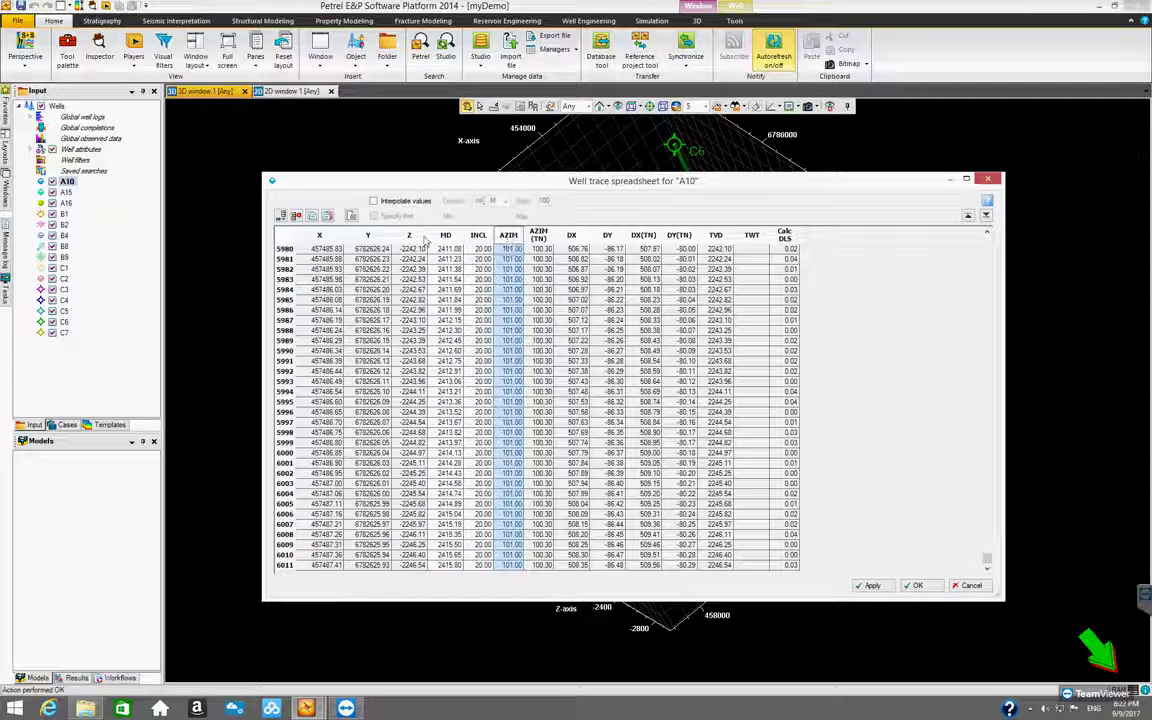
Examine the X, Y and Z coordinate columns and the DX and DY offset columns of well A10
click(319, 235)
click(367, 235)
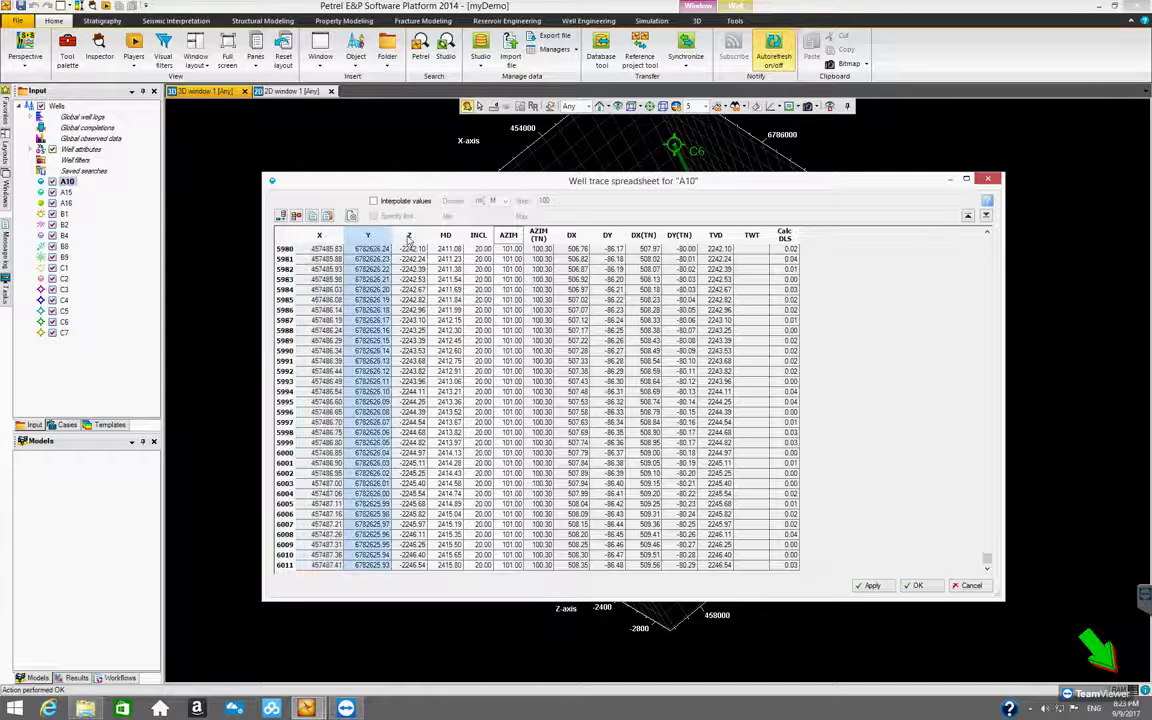
click(408, 235)
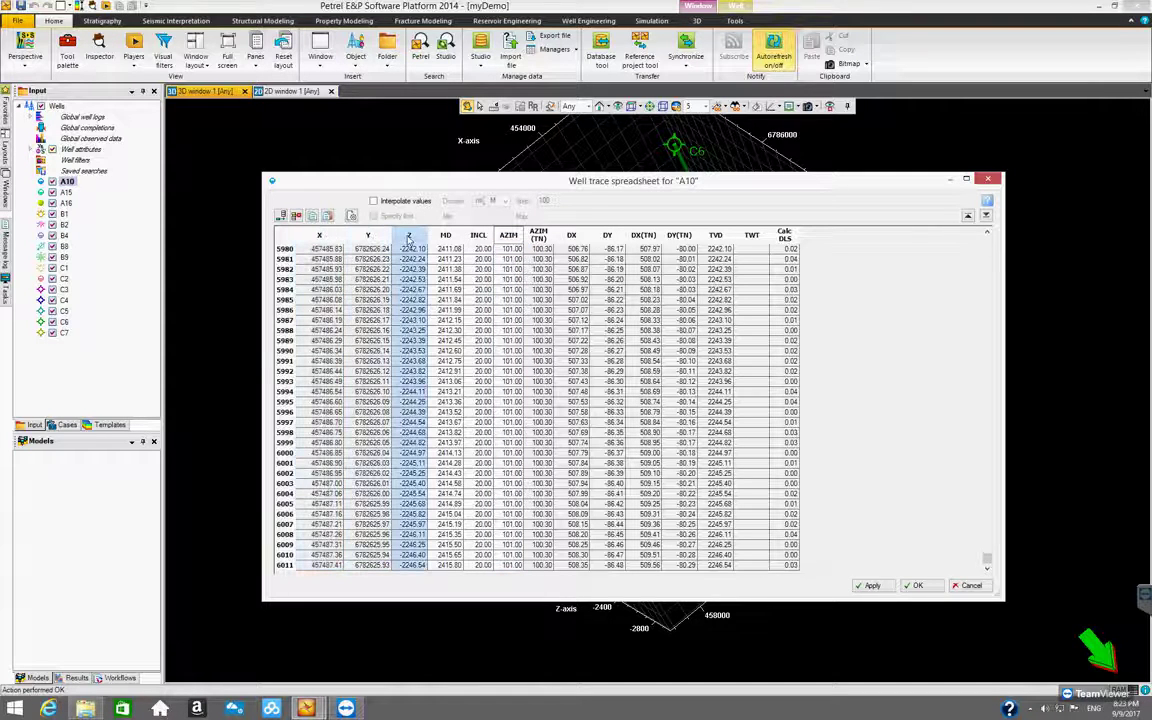
click(573, 235)
click(612, 236)
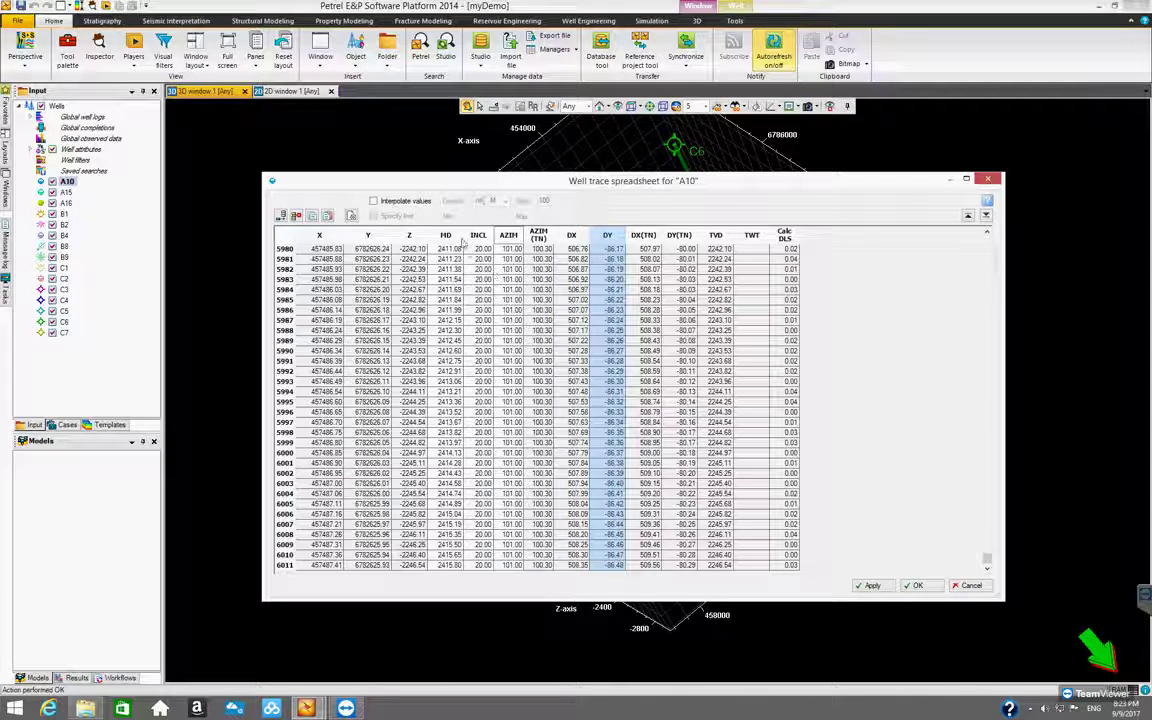
Recheck the MD, INCL and AZIM columns of well A10 and look through the earlier rows of the trace
click(454, 241)
click(487, 238)
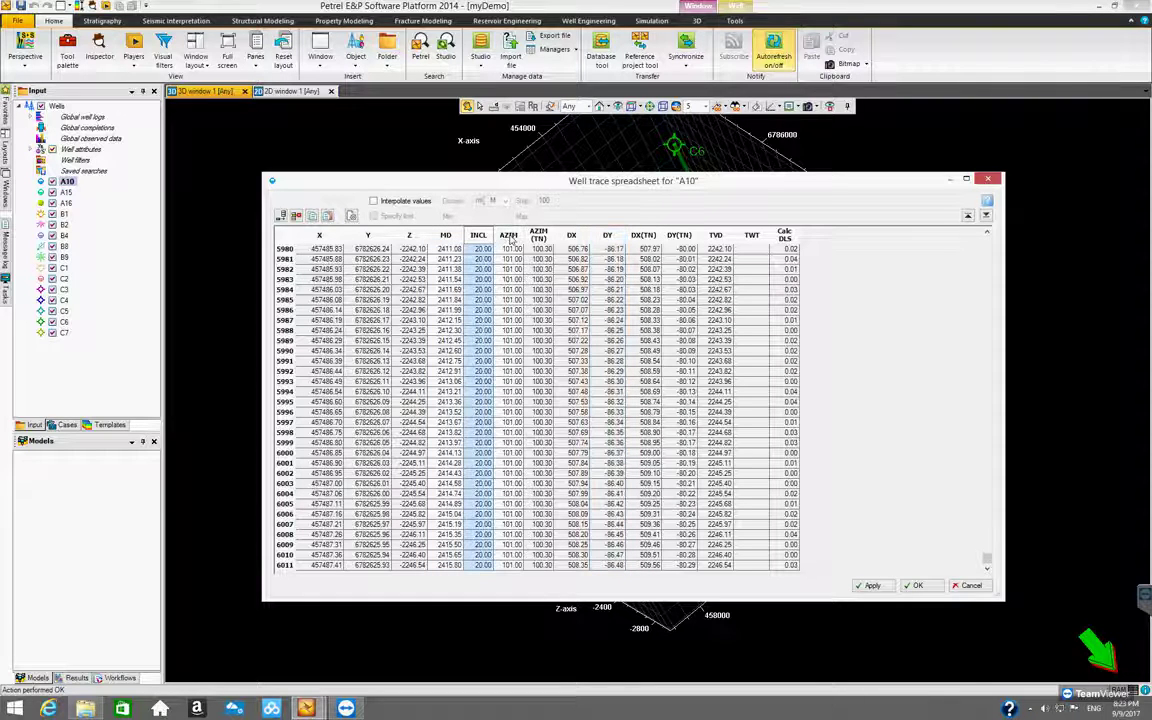
click(511, 237)
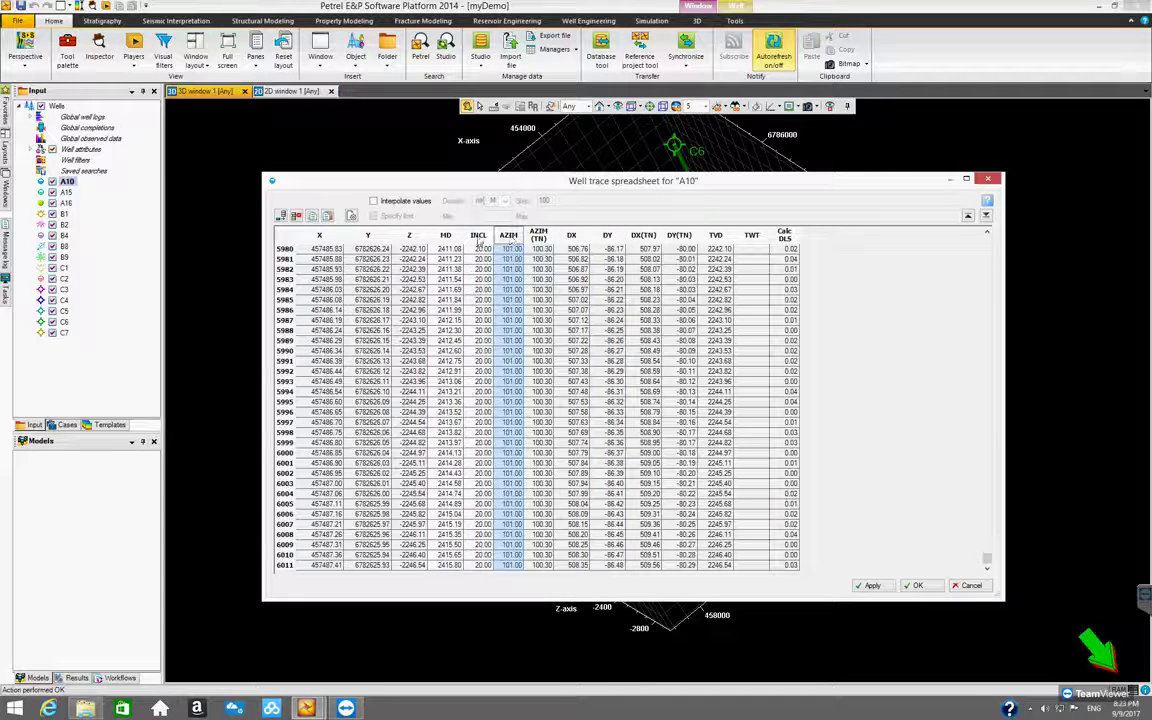
click(453, 239)
click(482, 239)
click(512, 238)
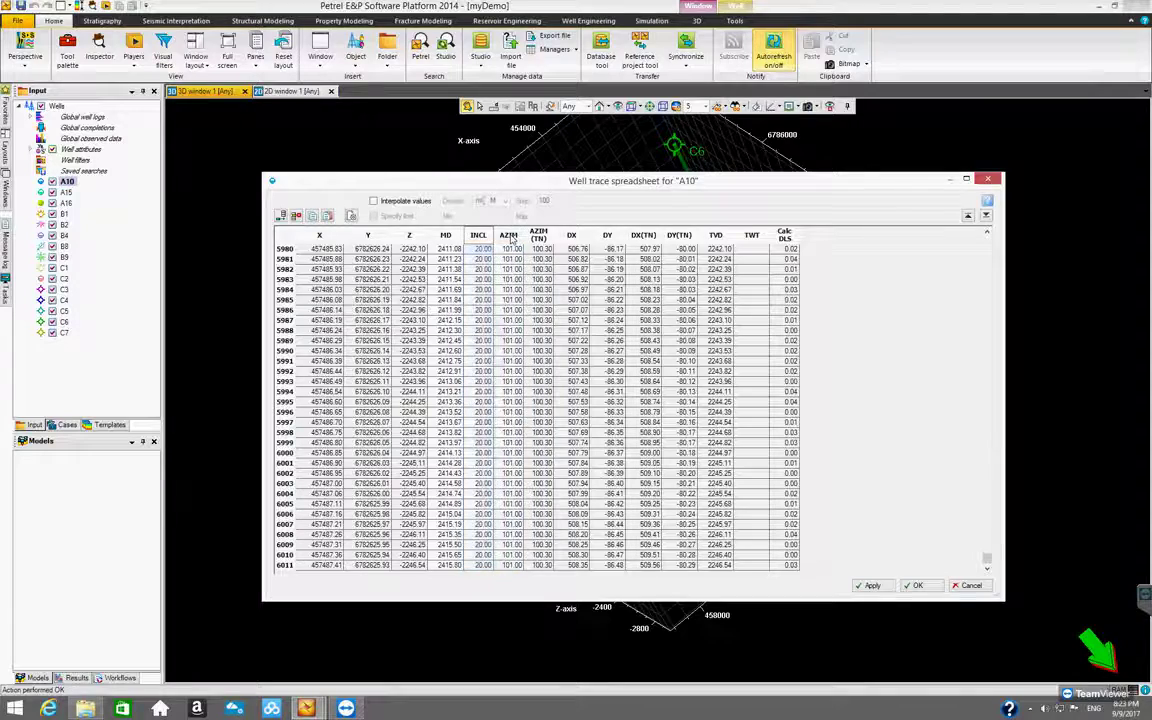
scroll(893, 342, up, 3)
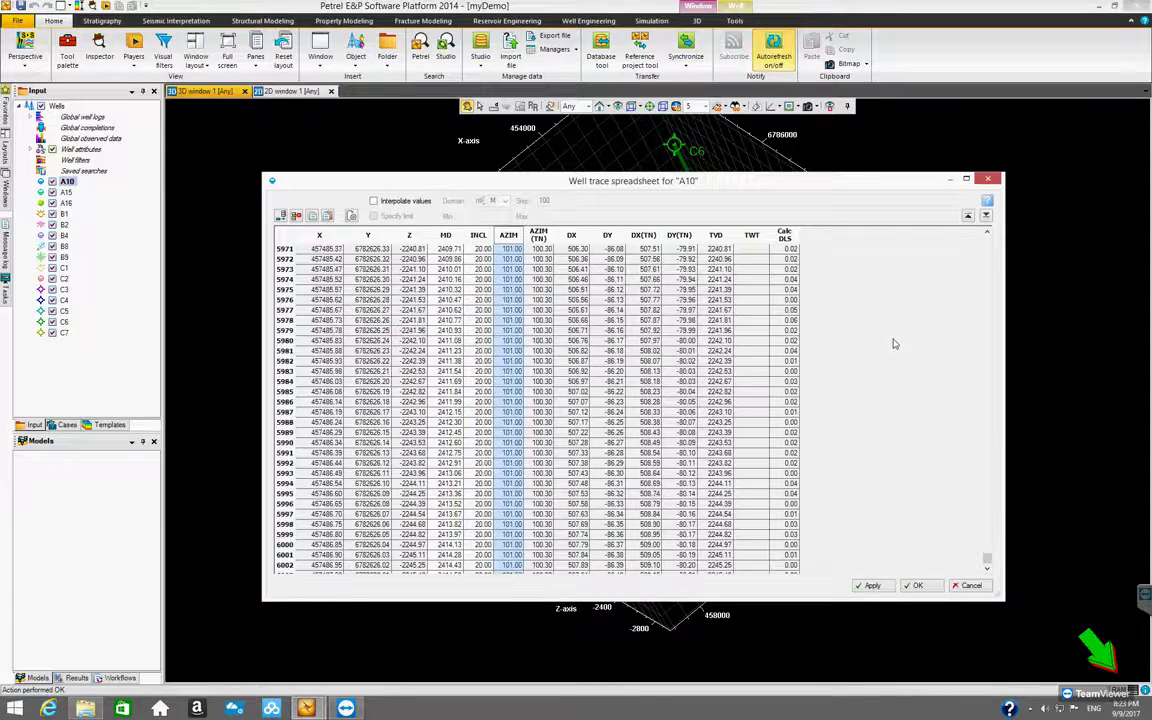
scroll(893, 342, up, 10)
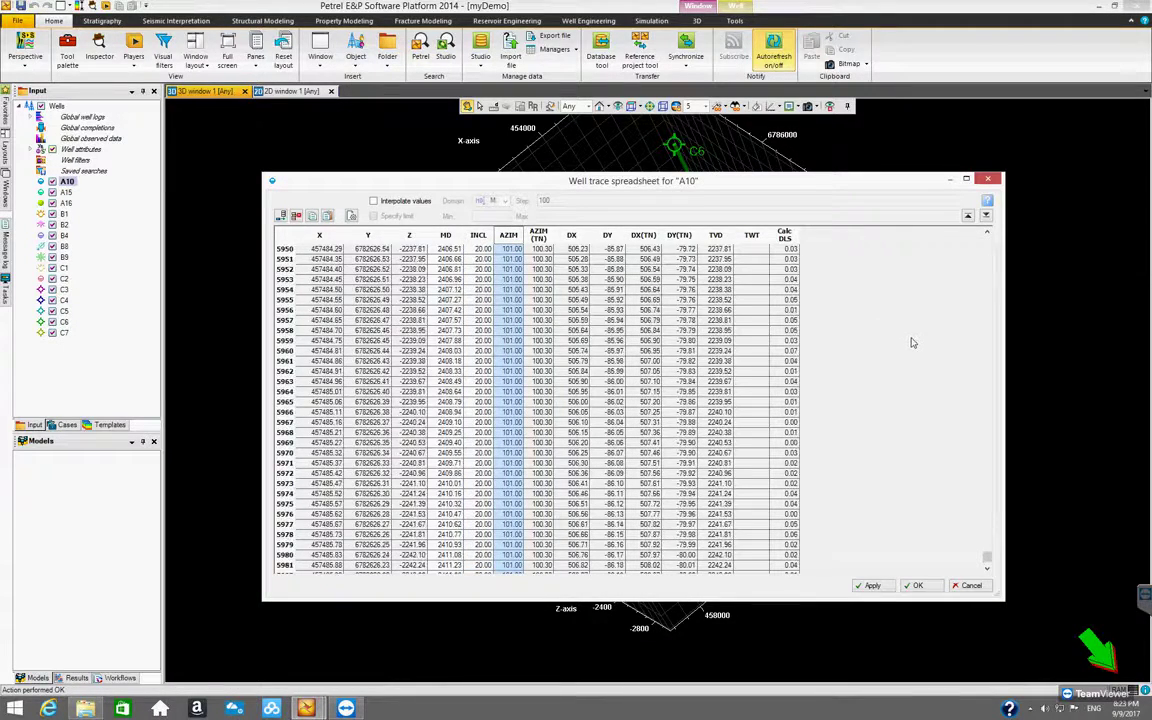
Return to the first rows of the A10 well trace and examine the MD, TVD and TWT columns
scroll(911, 343, up, 10)
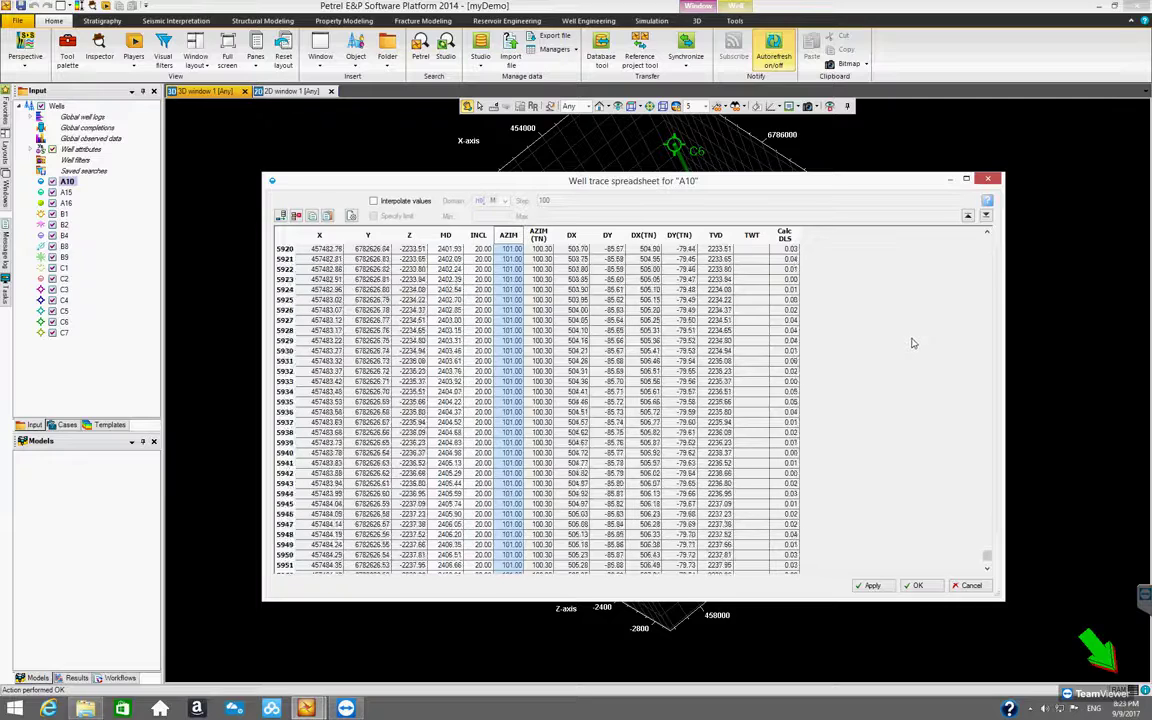
drag(987, 558, 987, 235)
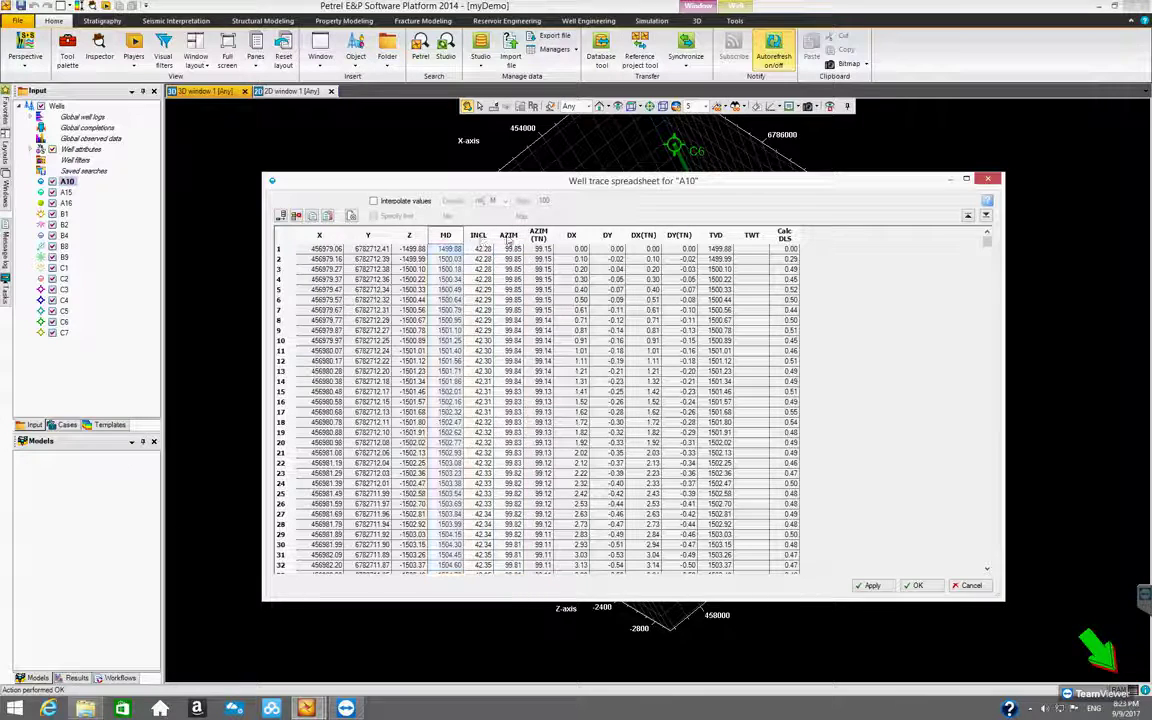
click(451, 237)
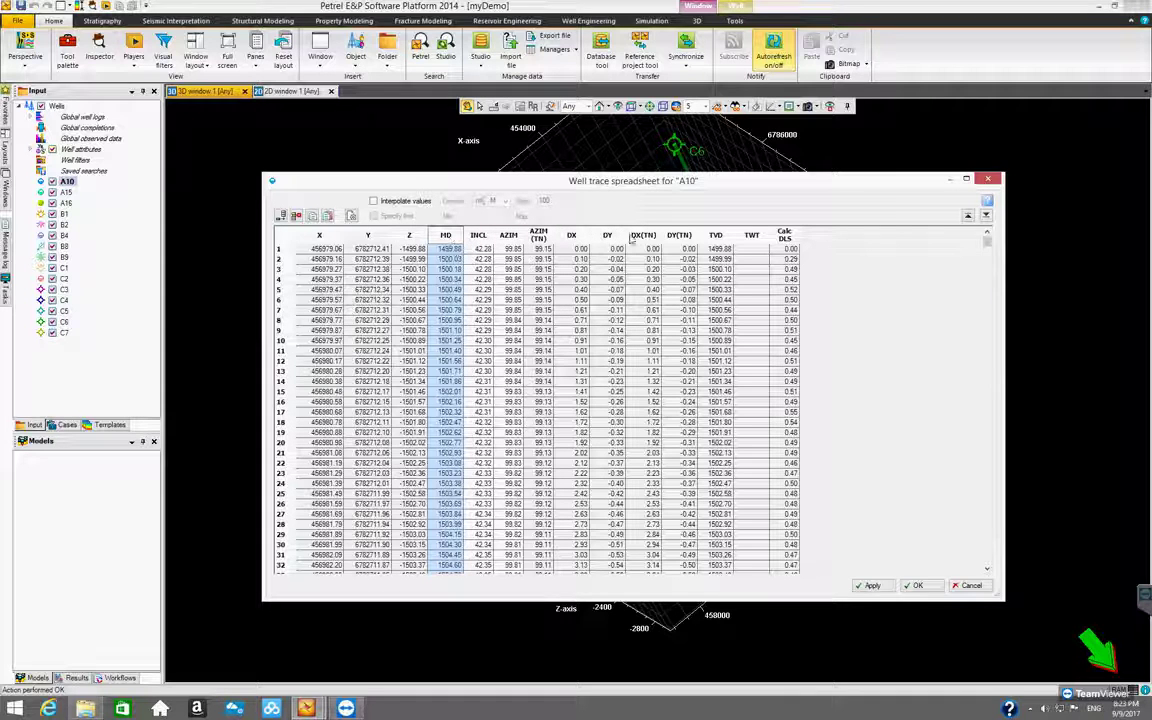
click(716, 236)
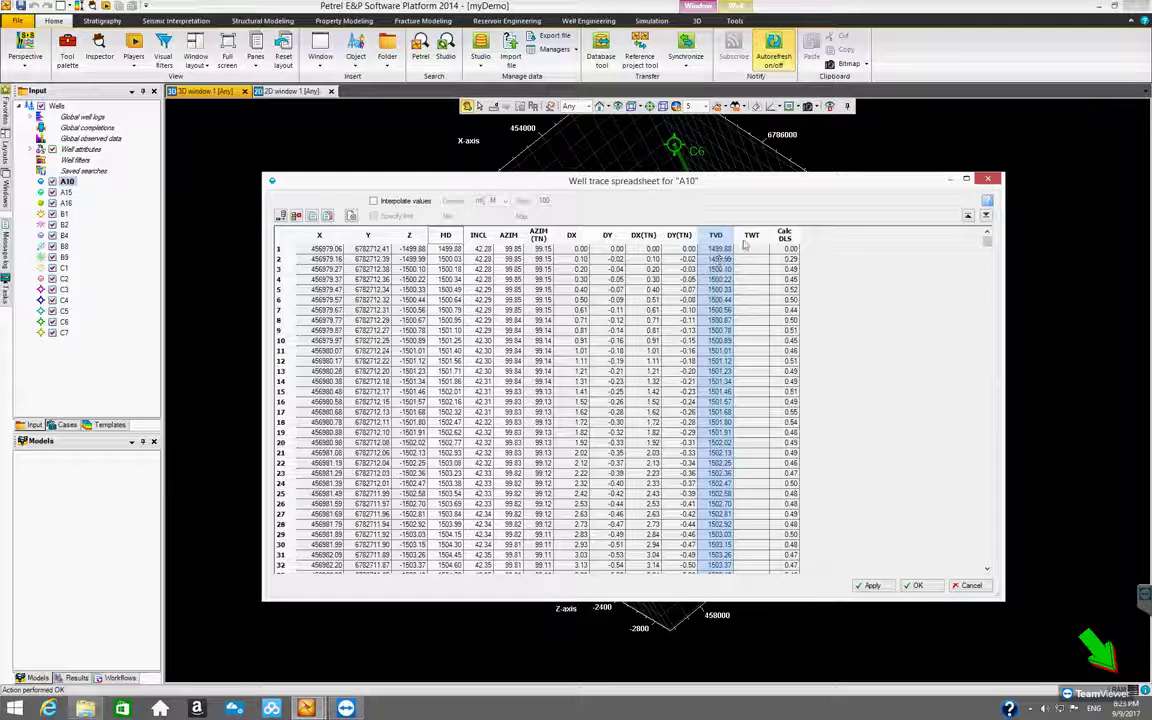
click(752, 236)
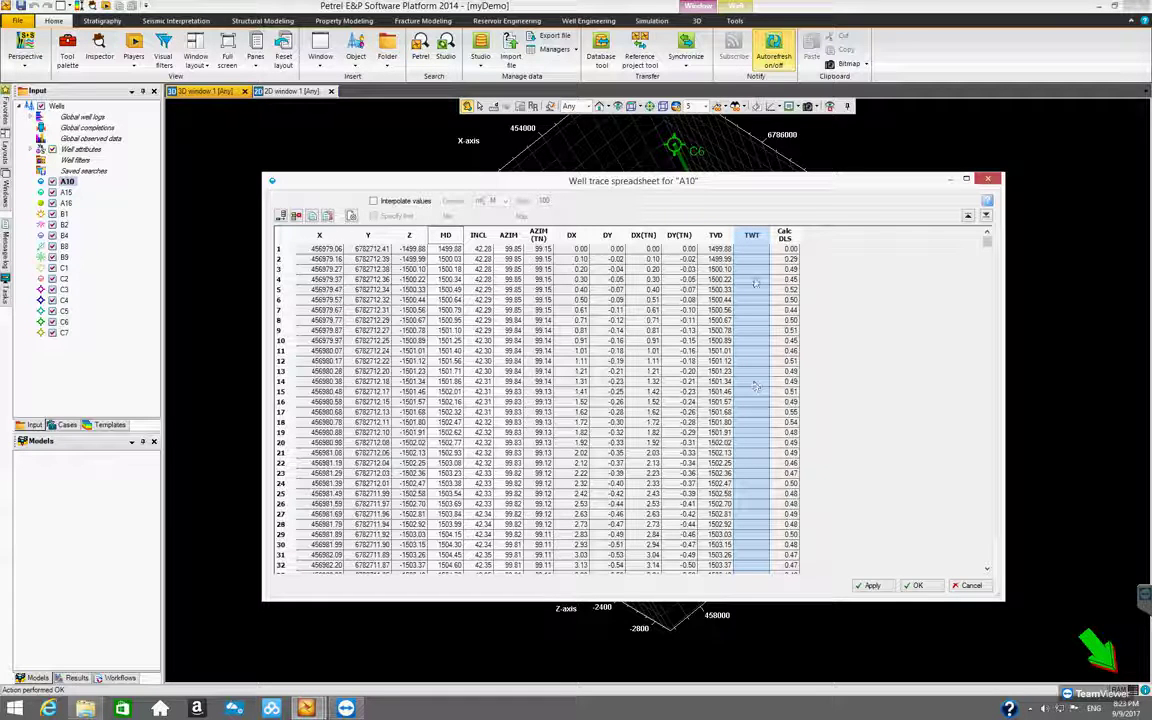
Enlarge the A10 well trace spreadsheet to show more rows and close it without applying changes
drag(724, 179, 702, 145)
drag(687, 578, 688, 628)
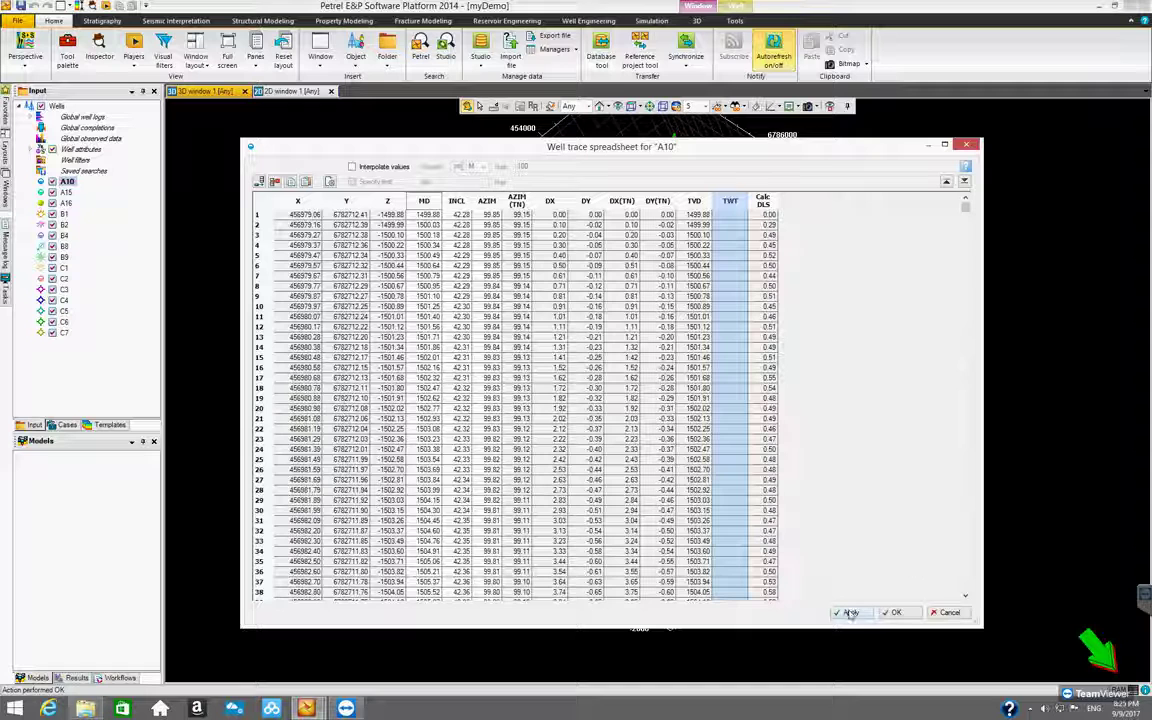
click(950, 613)
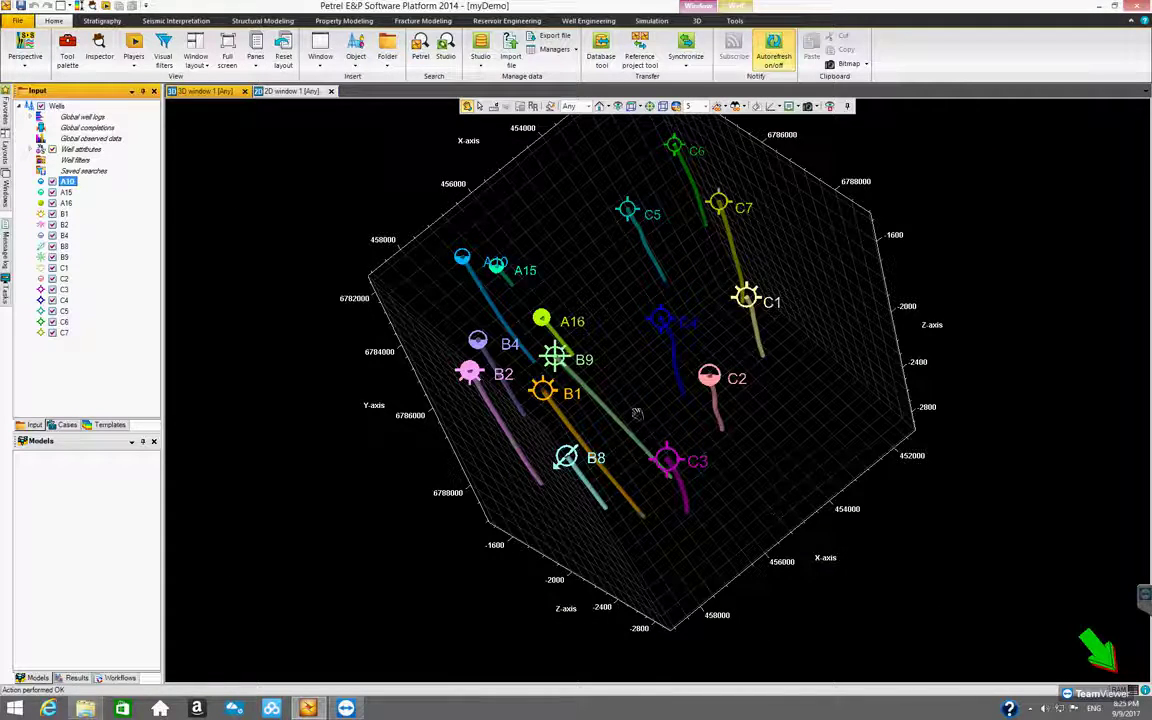
Inspect the well trajectories in the 3D window and compare them with the map view in the 2D window
drag(645, 414, 497, 266)
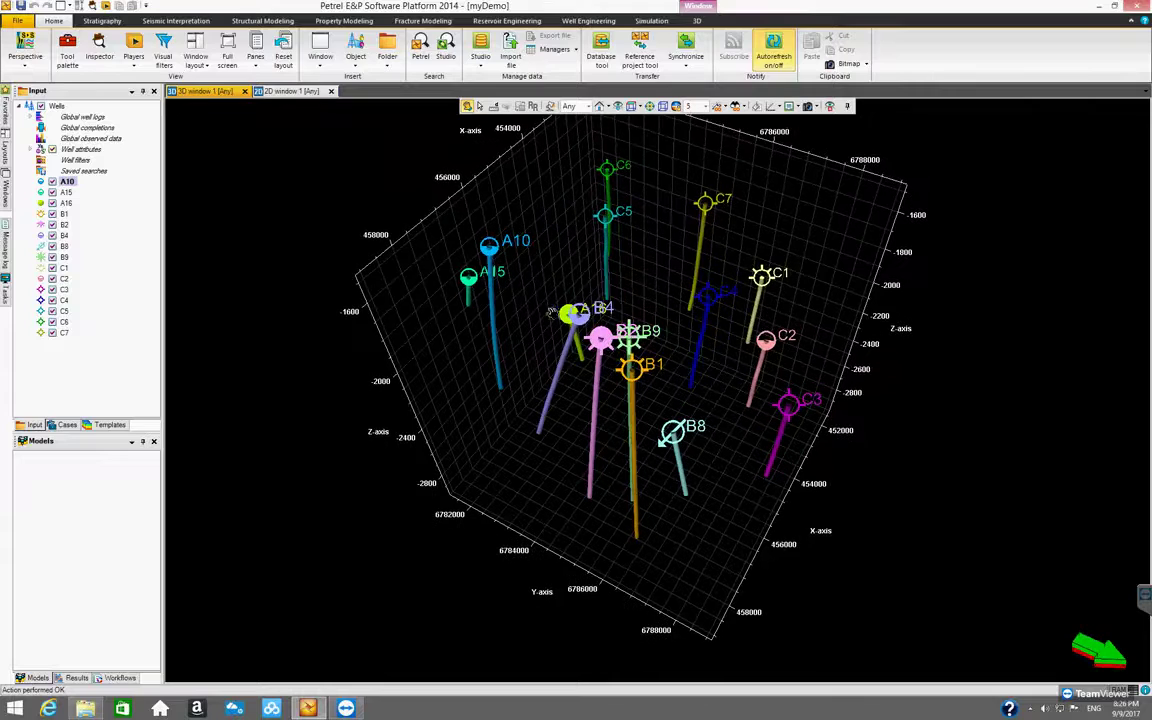
drag(613, 286, 545, 294)
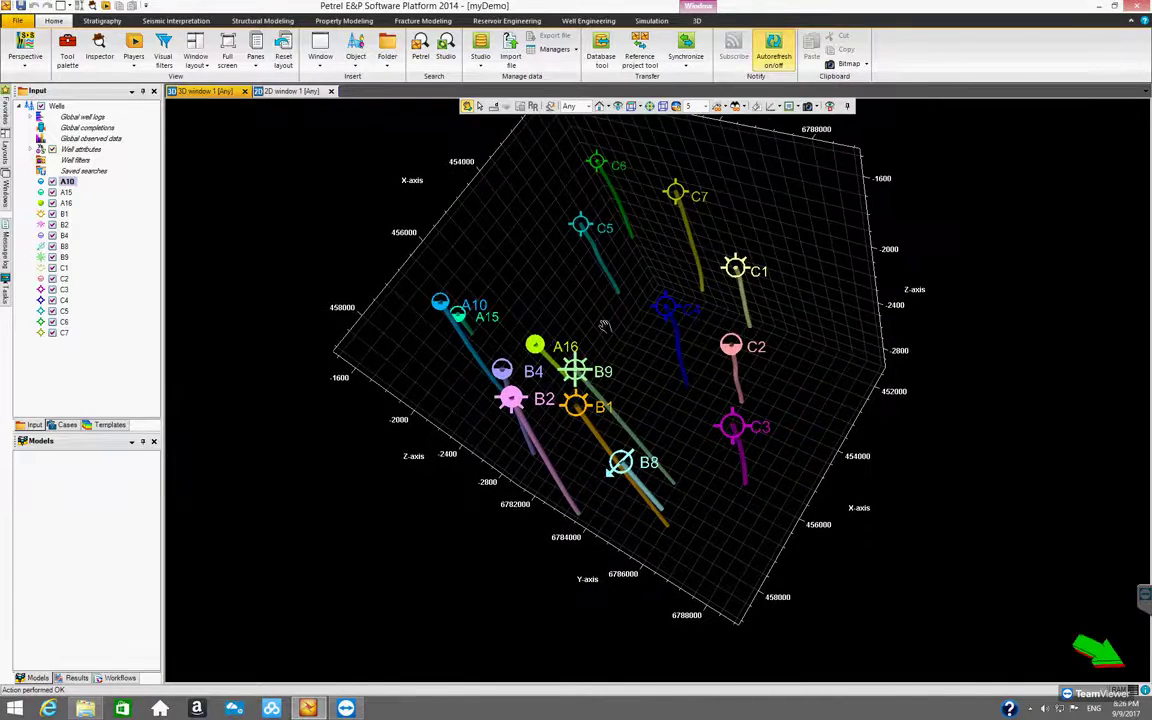
click(291, 91)
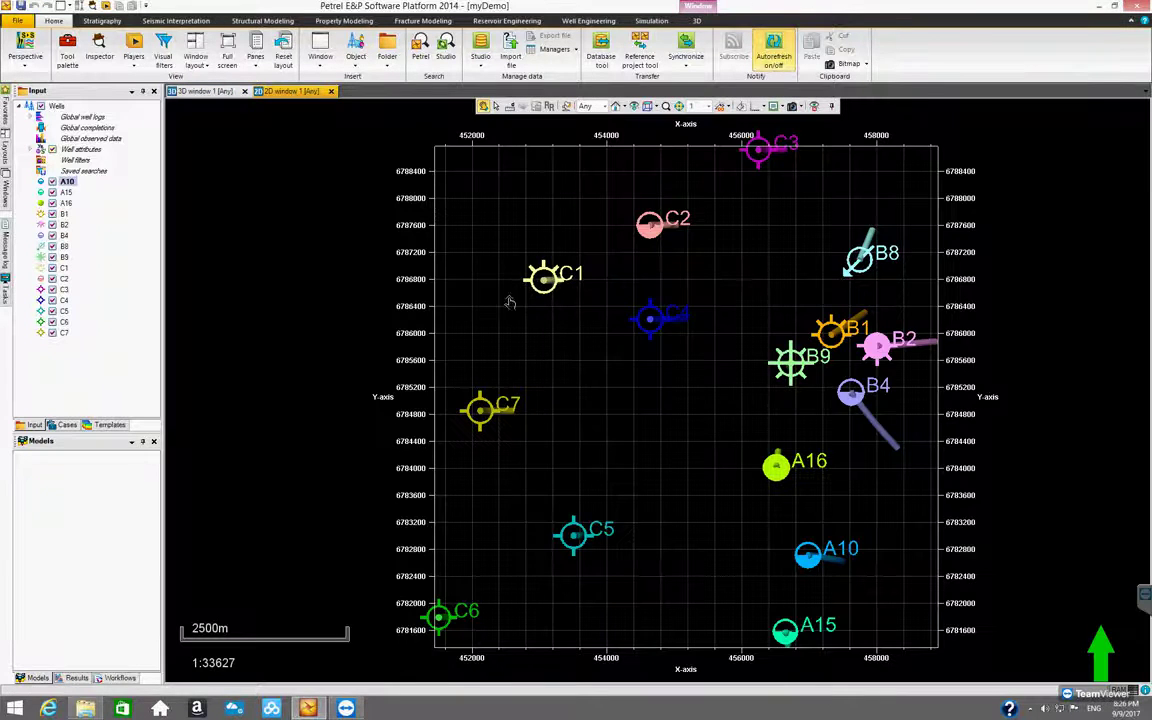
scroll(653, 437, up, 2)
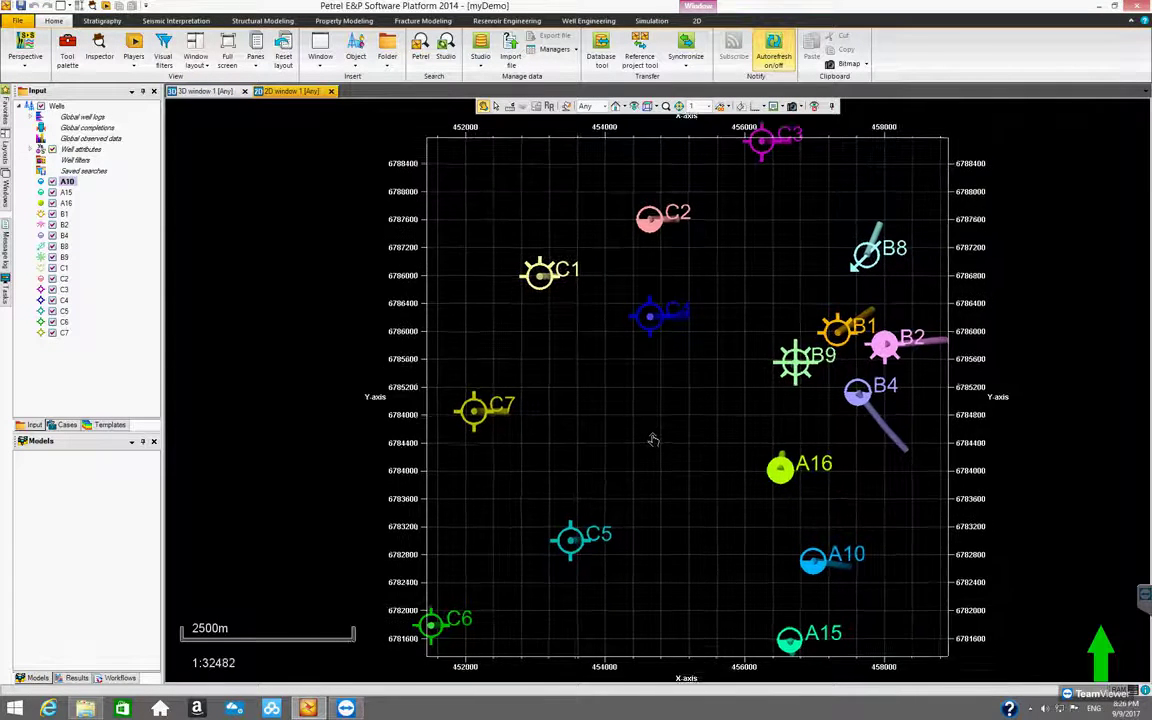
scroll(653, 437, down, 3)
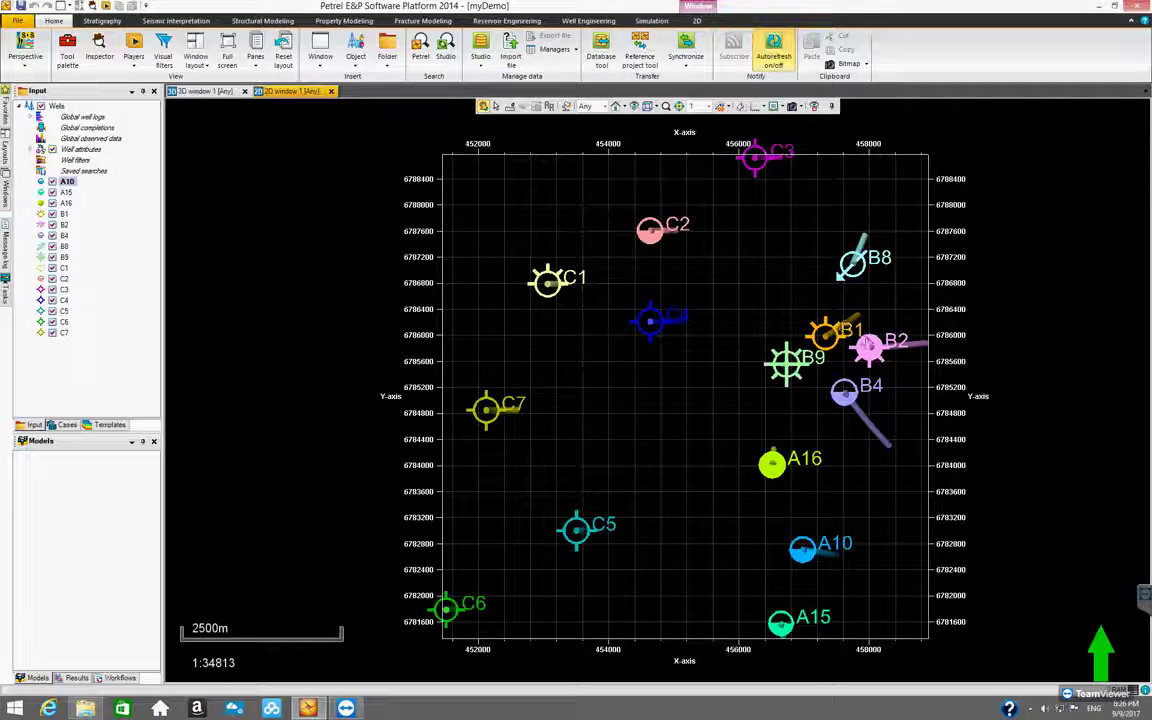
Return to the 3D window, view the trajectories from other angles and show the 3D display tools
click(215, 92)
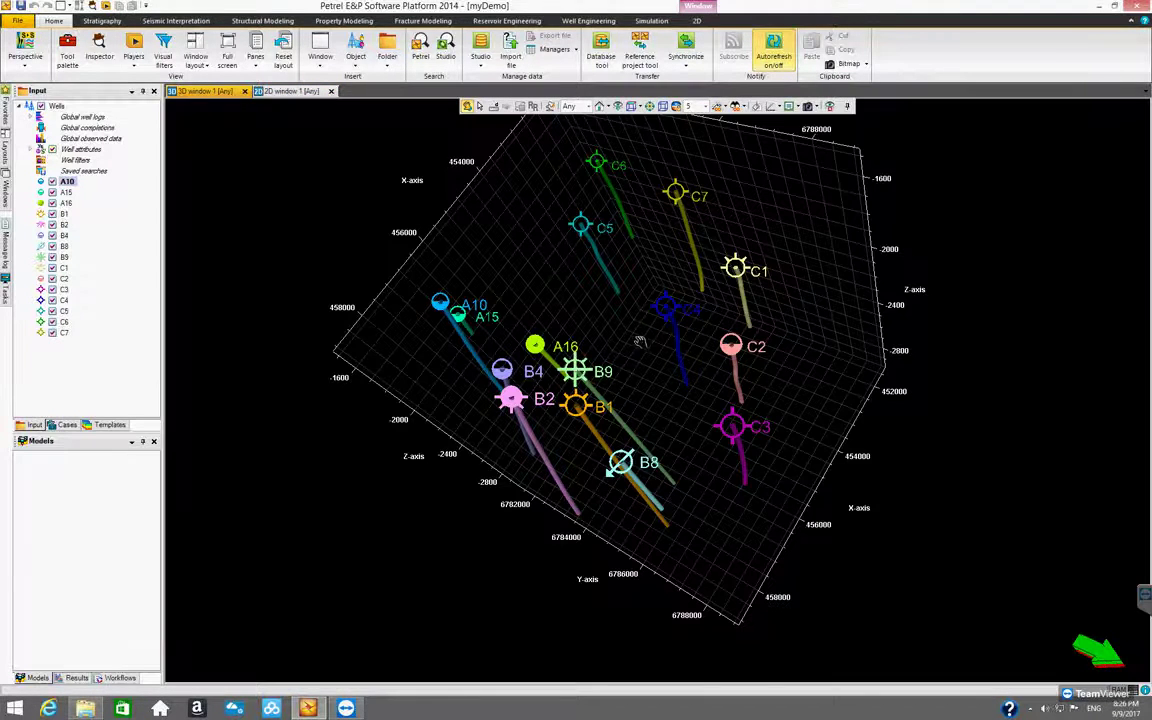
mouse_move(647, 338)
mouse_down()
mouse_move(672, 400)
mouse_move(746, 308)
mouse_move(614, 324)
mouse_move(613, 314)
mouse_move(680, 322)
mouse_move(667, 280)
mouse_move(624, 327)
mouse_move(666, 314)
mouse_move(640, 348)
mouse_move(645, 372)
mouse_move(740, 372)
mouse_move(670, 338)
mouse_move(632, 336)
mouse_move(595, 377)
mouse_move(670, 399)
mouse_move(677, 385)
mouse_up()
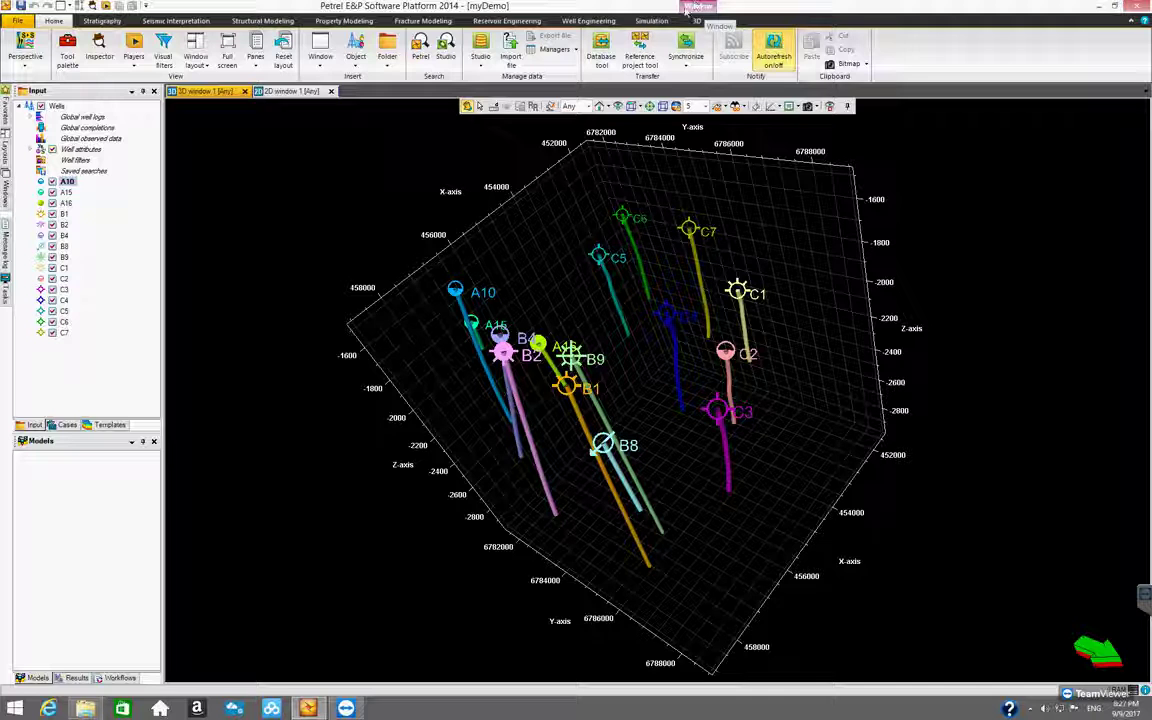
drag(507, 301, 614, 325)
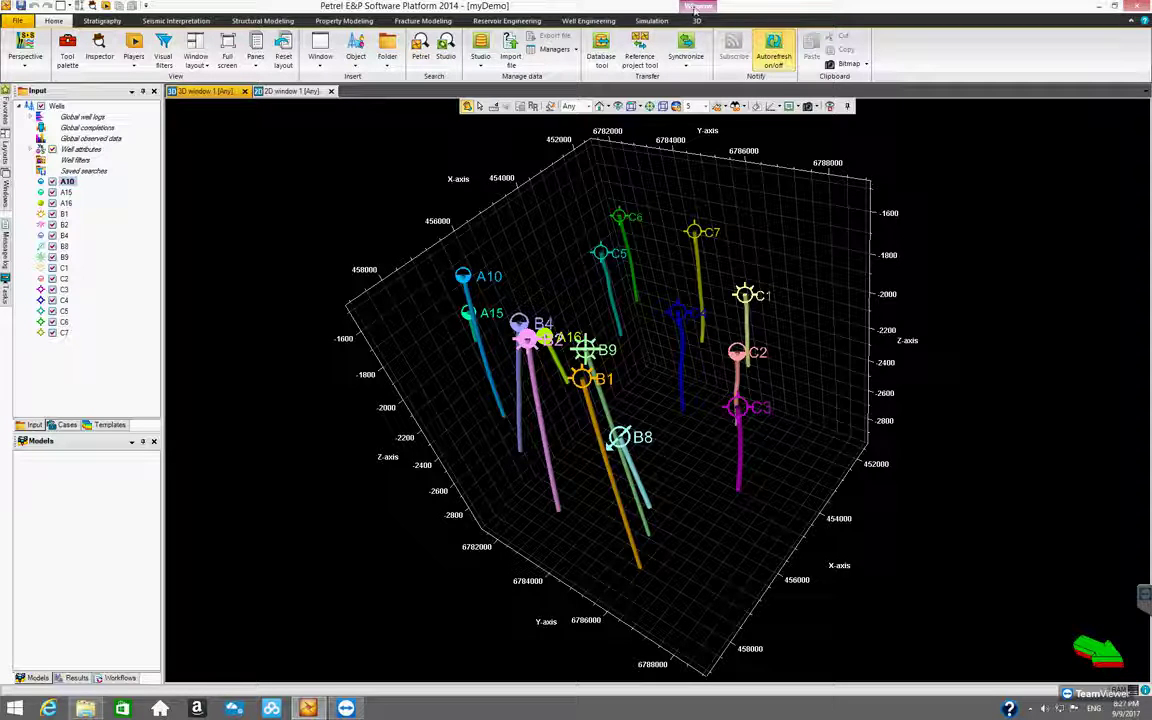
click(699, 9)
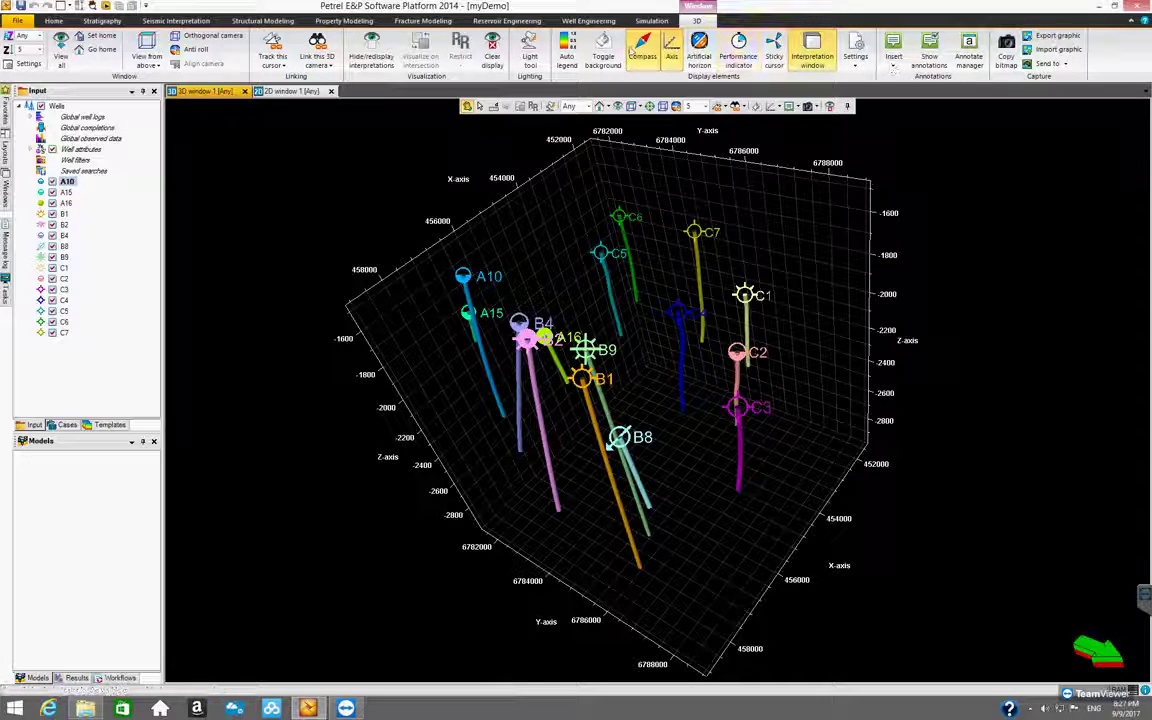
drag(668, 298, 361, 296)
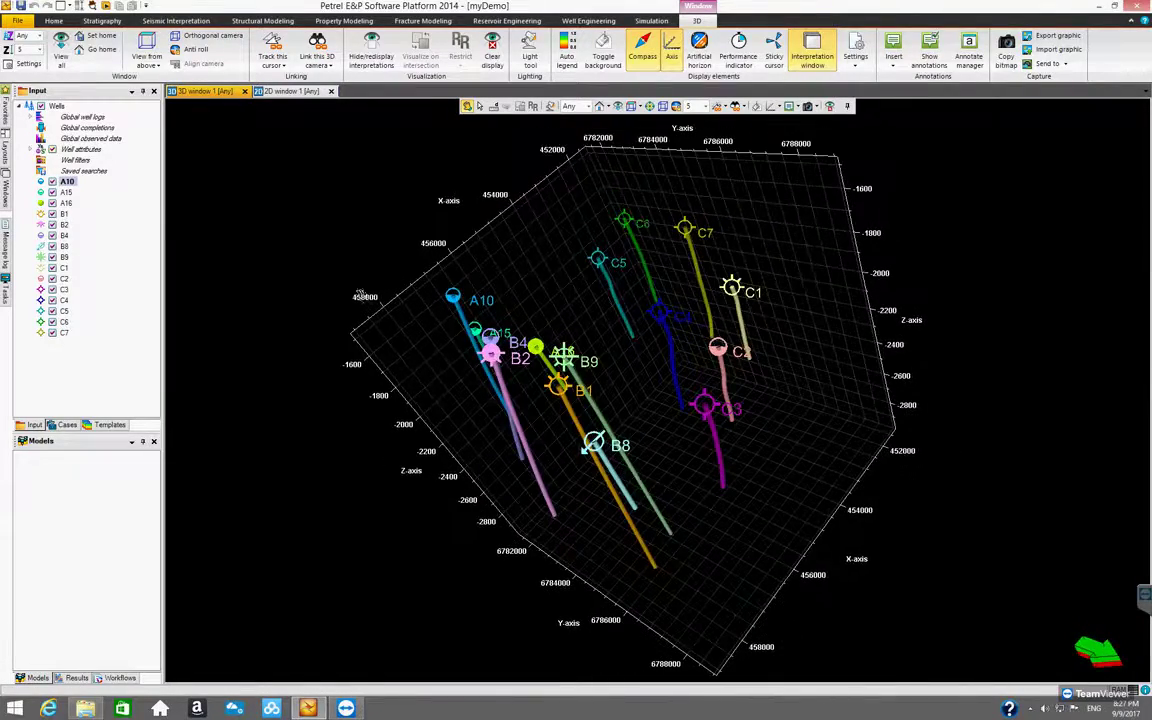
Check the list of open windows and compare the display tools offered for the 2D and 3D windows
click(6, 177)
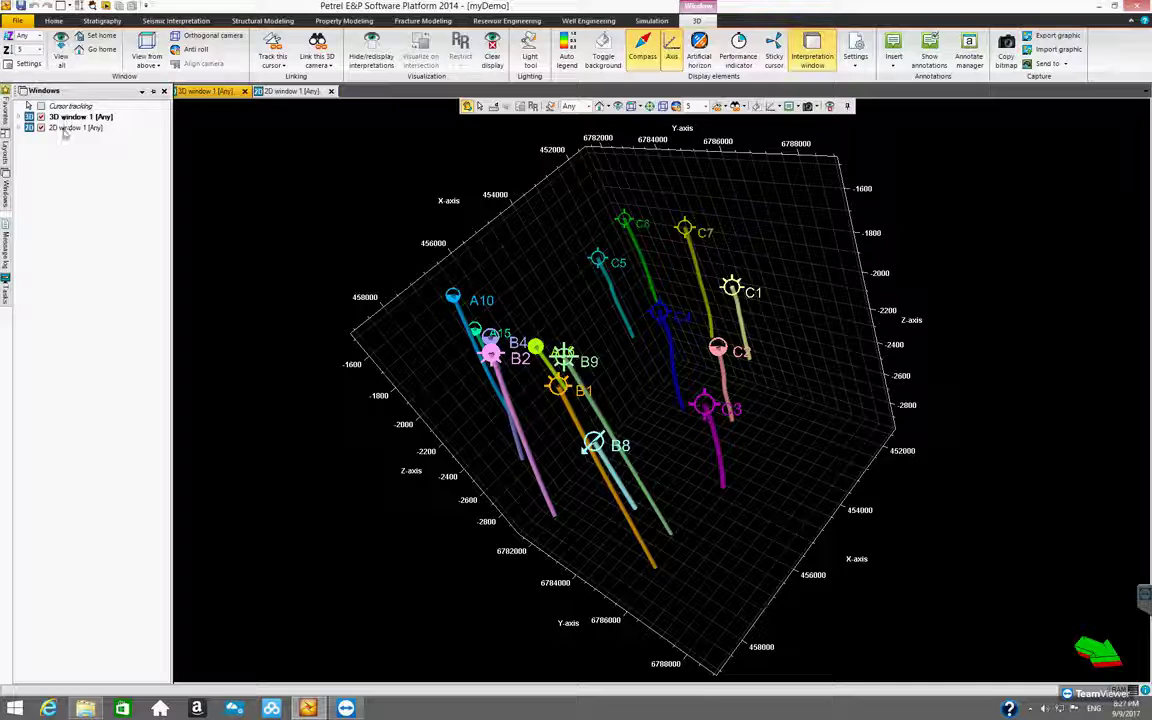
click(293, 92)
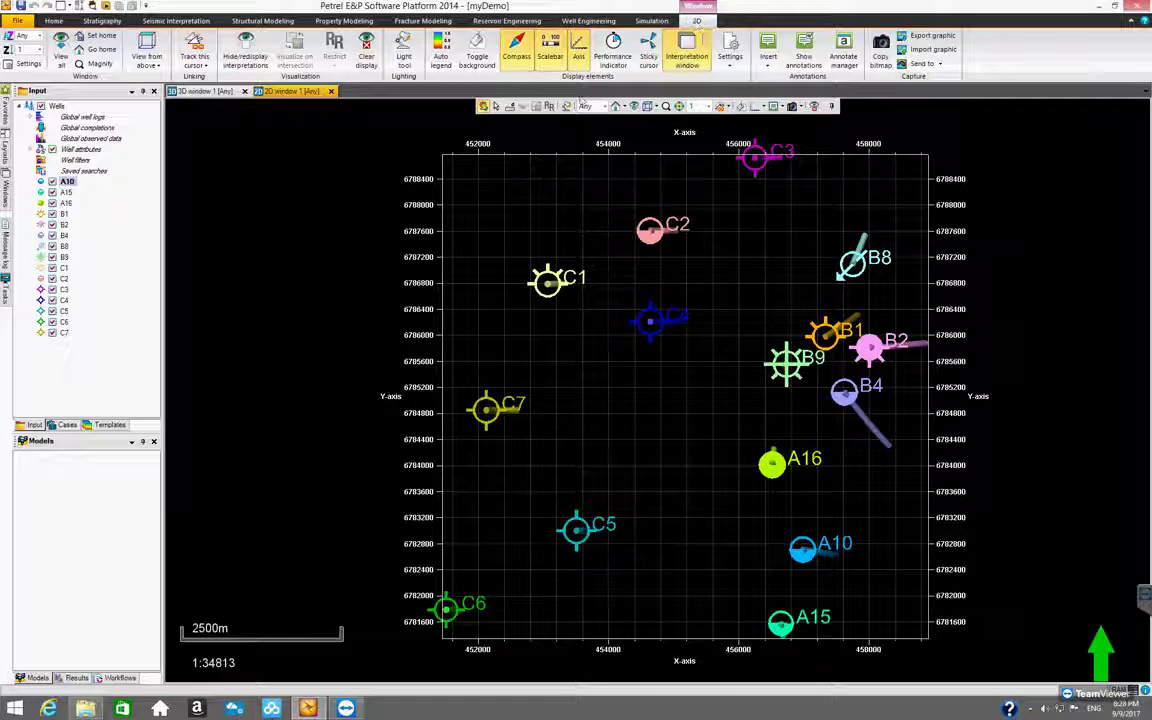
click(205, 91)
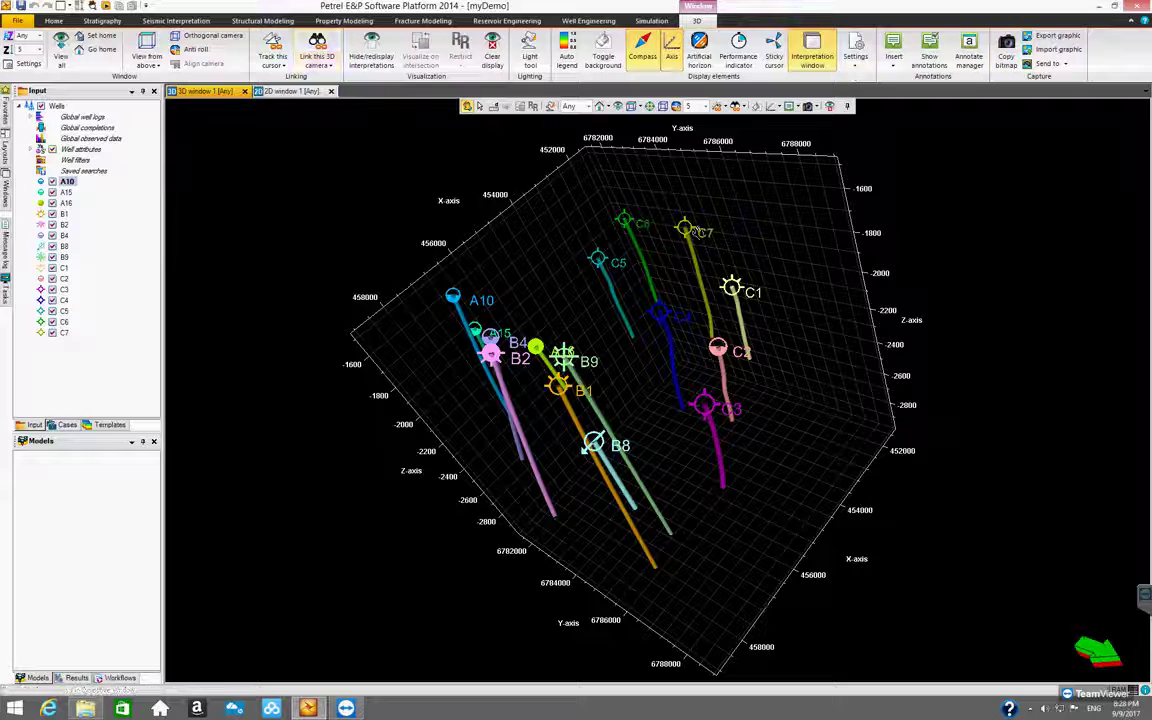
drag(637, 289, 580, 250)
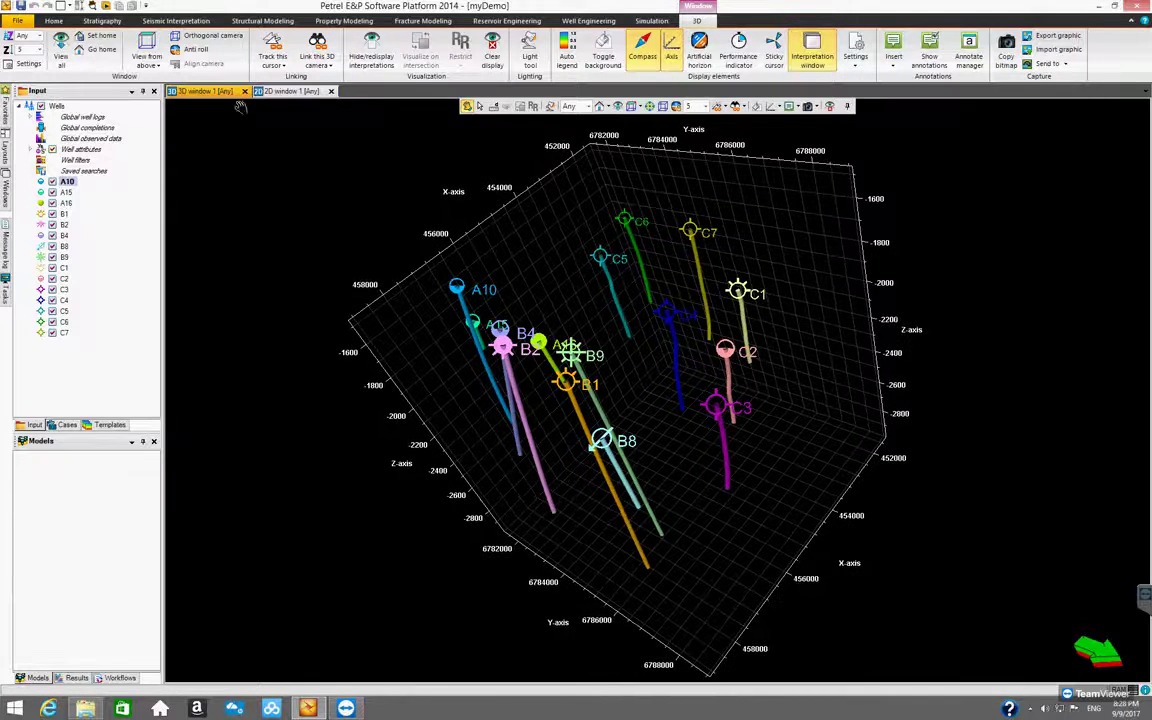
click(265, 91)
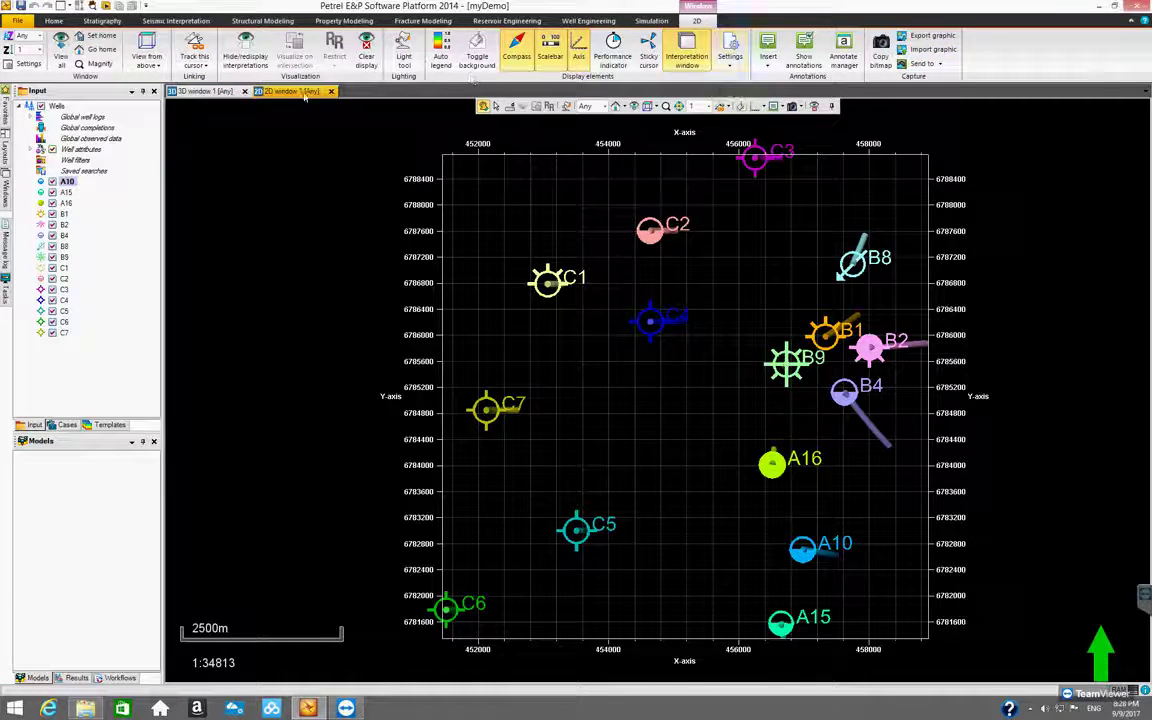
click(199, 92)
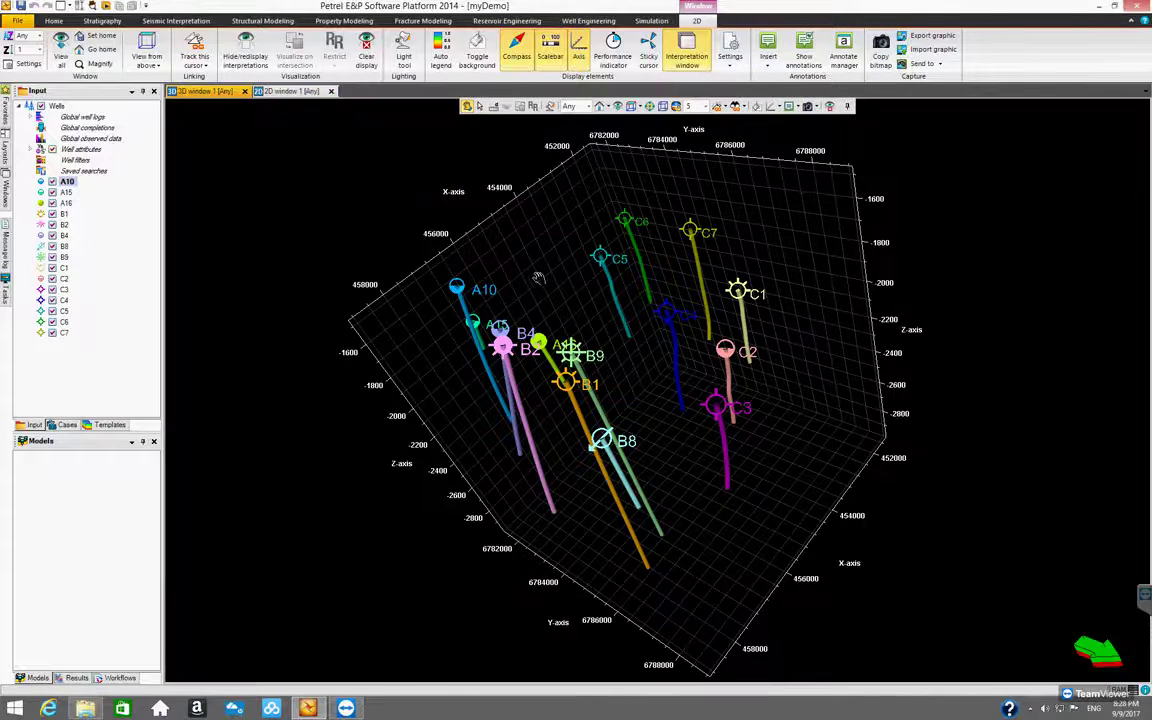
Fit all wells in the 3D window with View all and inspect their trajectories from several angles
drag(534, 277, 592, 291)
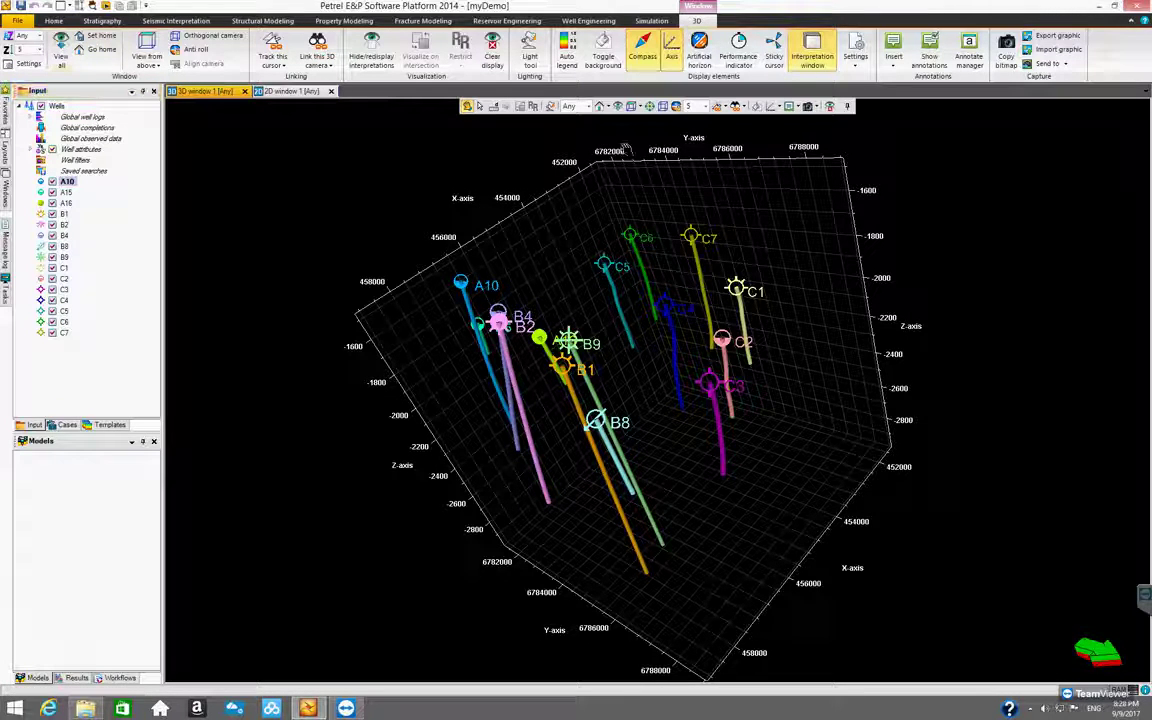
drag(618, 222, 637, 124)
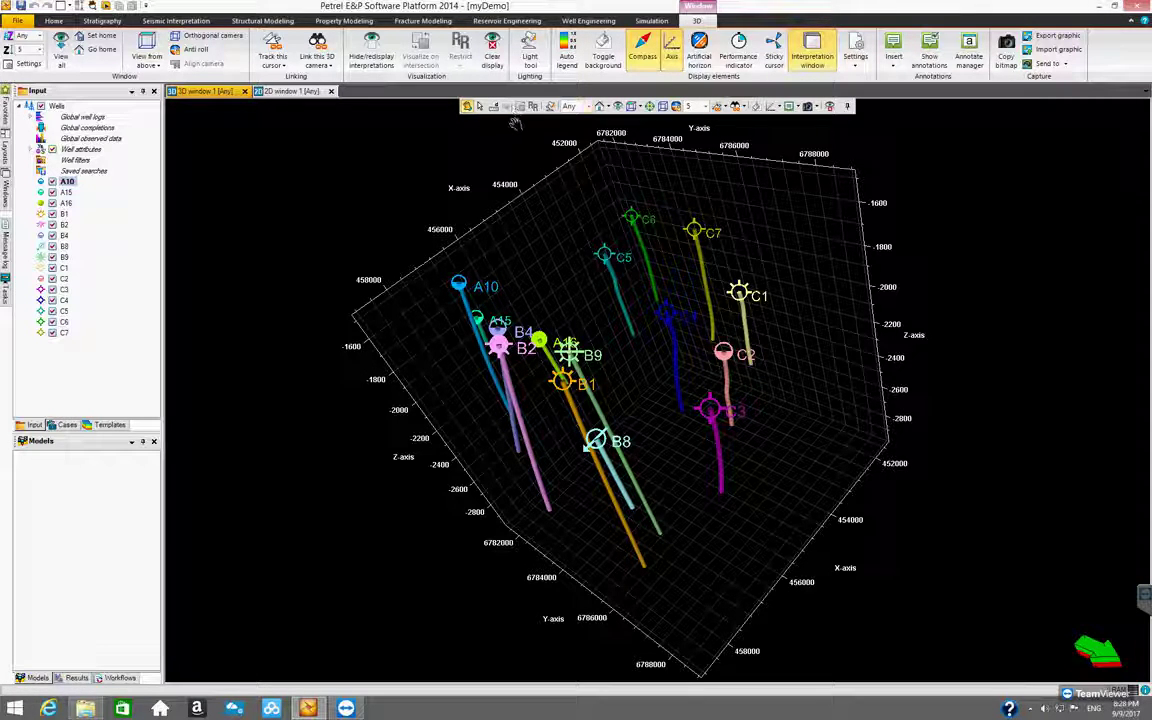
click(61, 55)
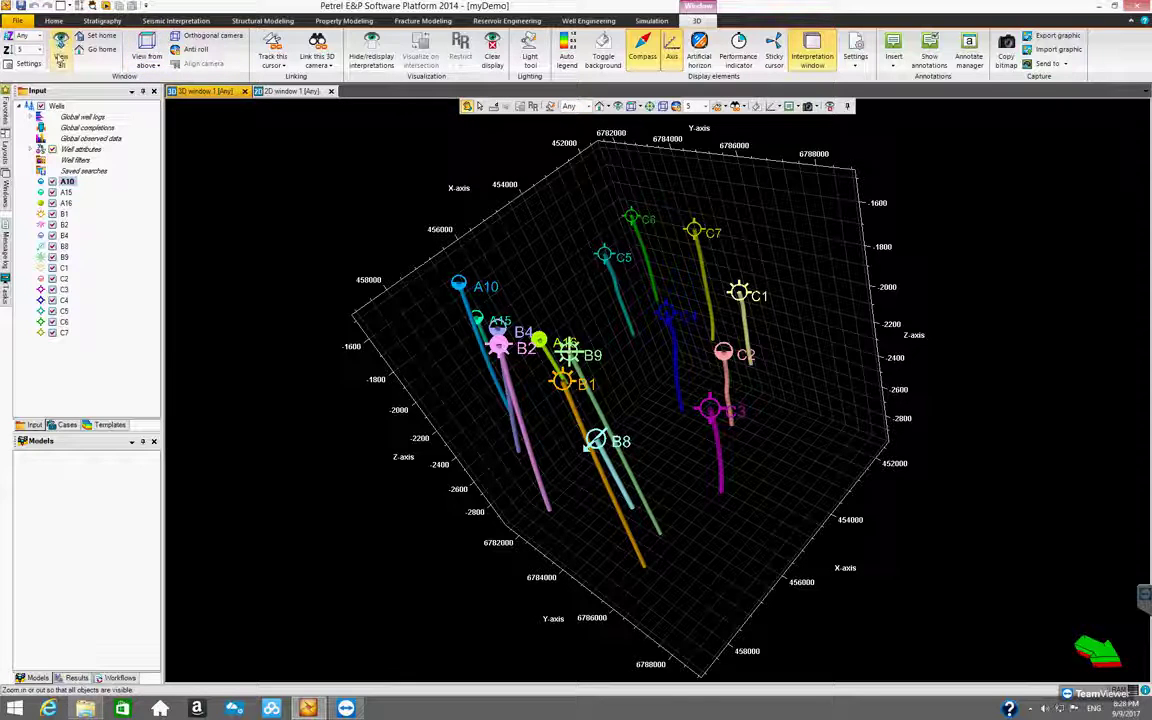
click(61, 55)
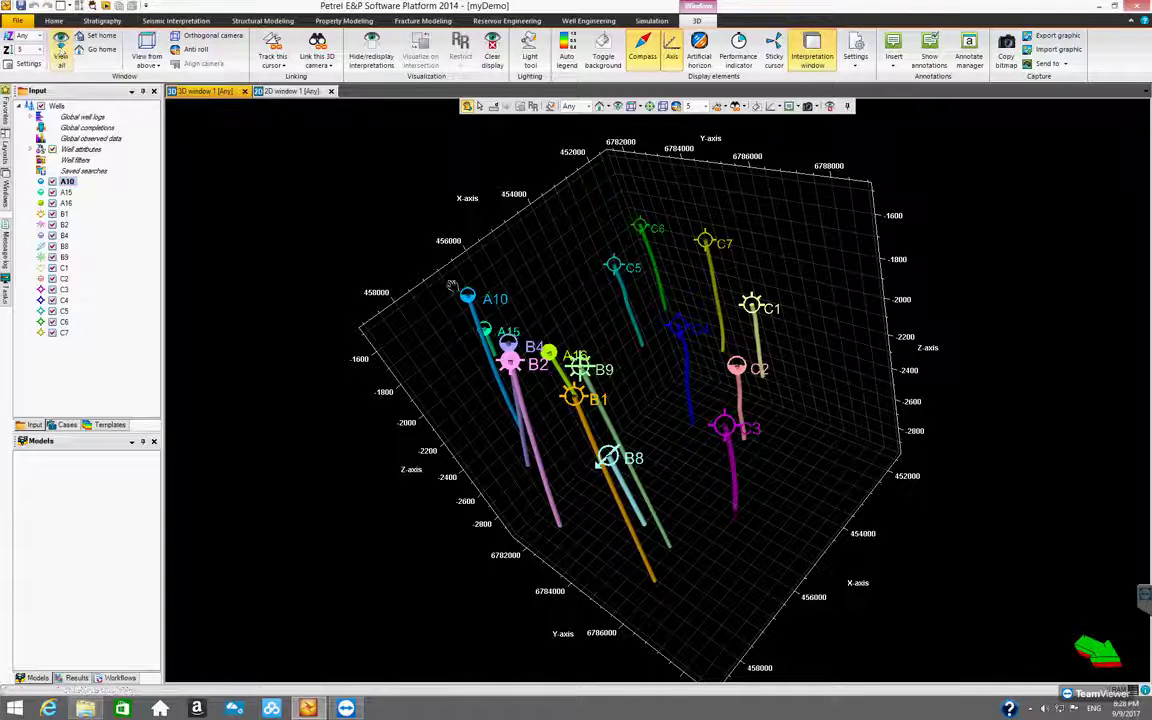
drag(581, 386, 576, 428)
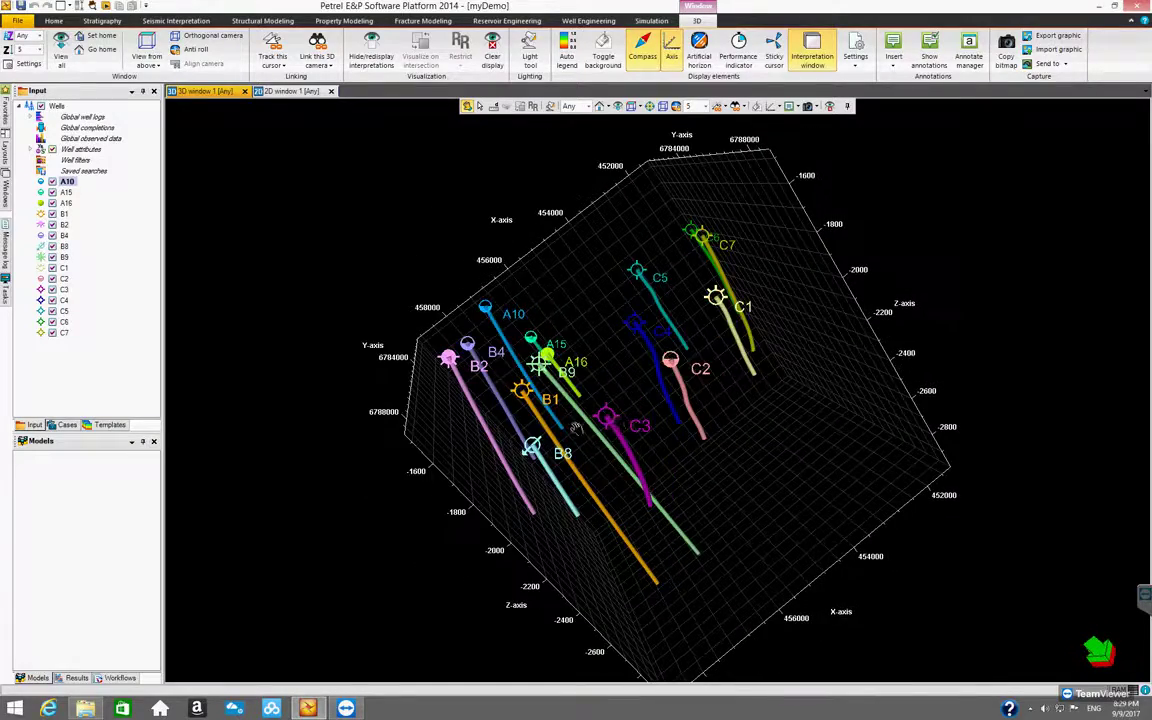
drag(697, 450, 469, 346)
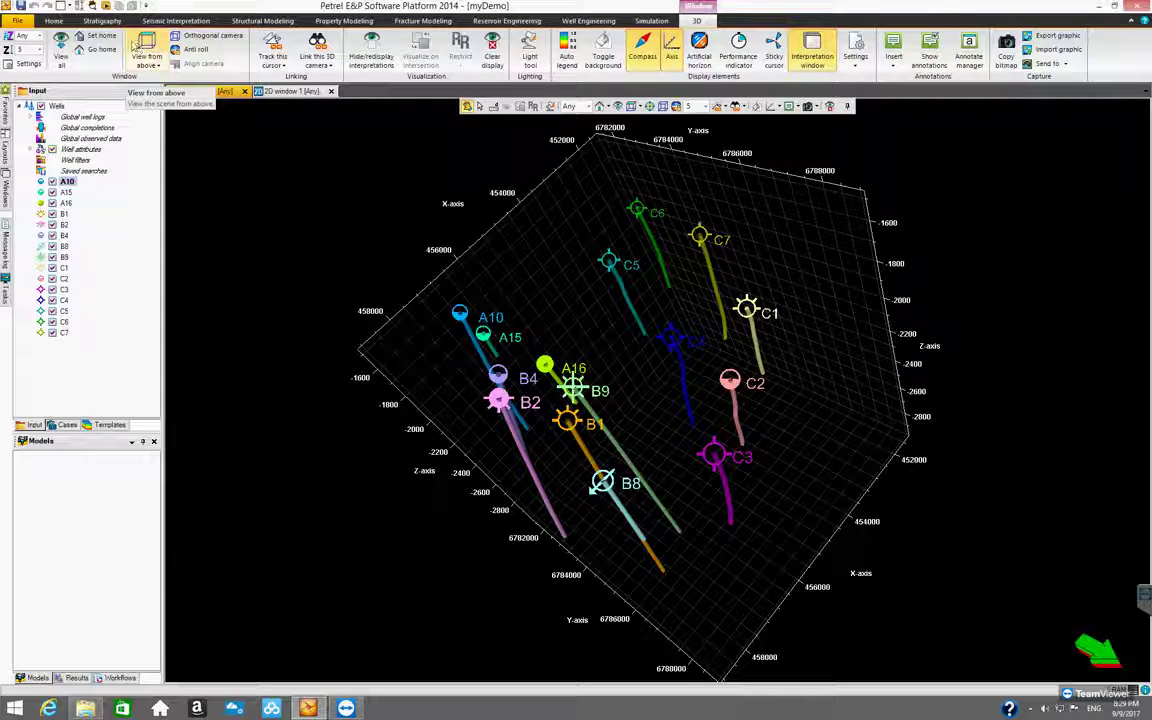
View the wells in the 3D window from above and from below
click(150, 55)
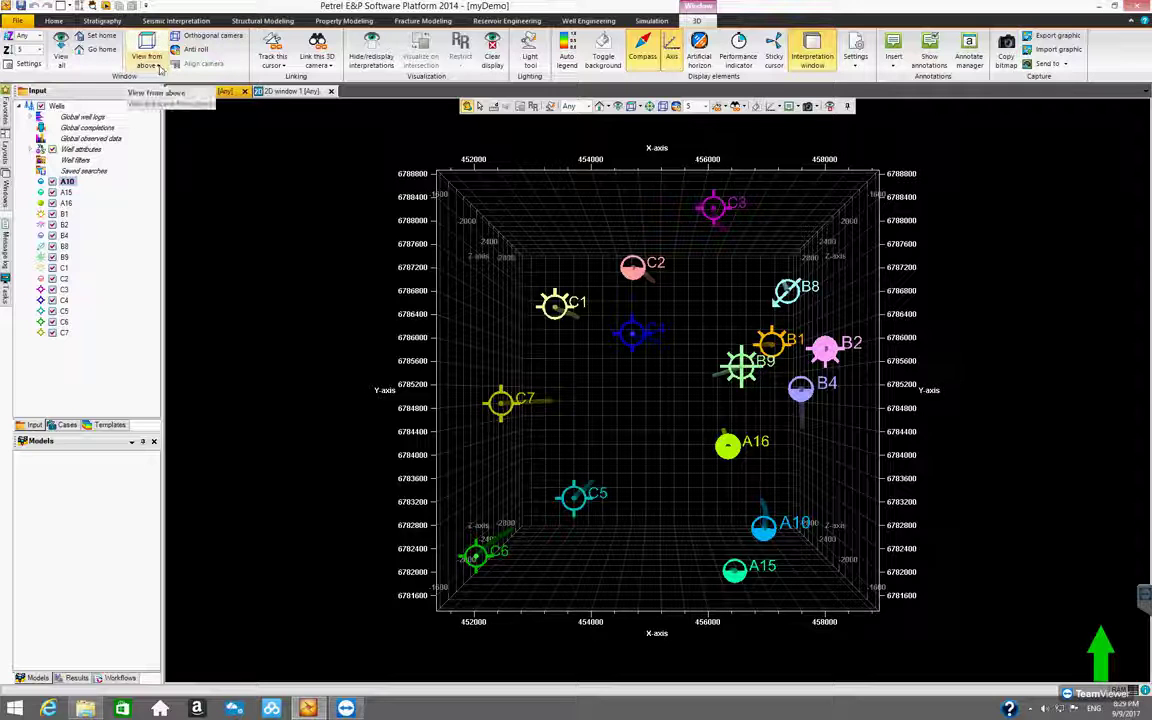
click(160, 68)
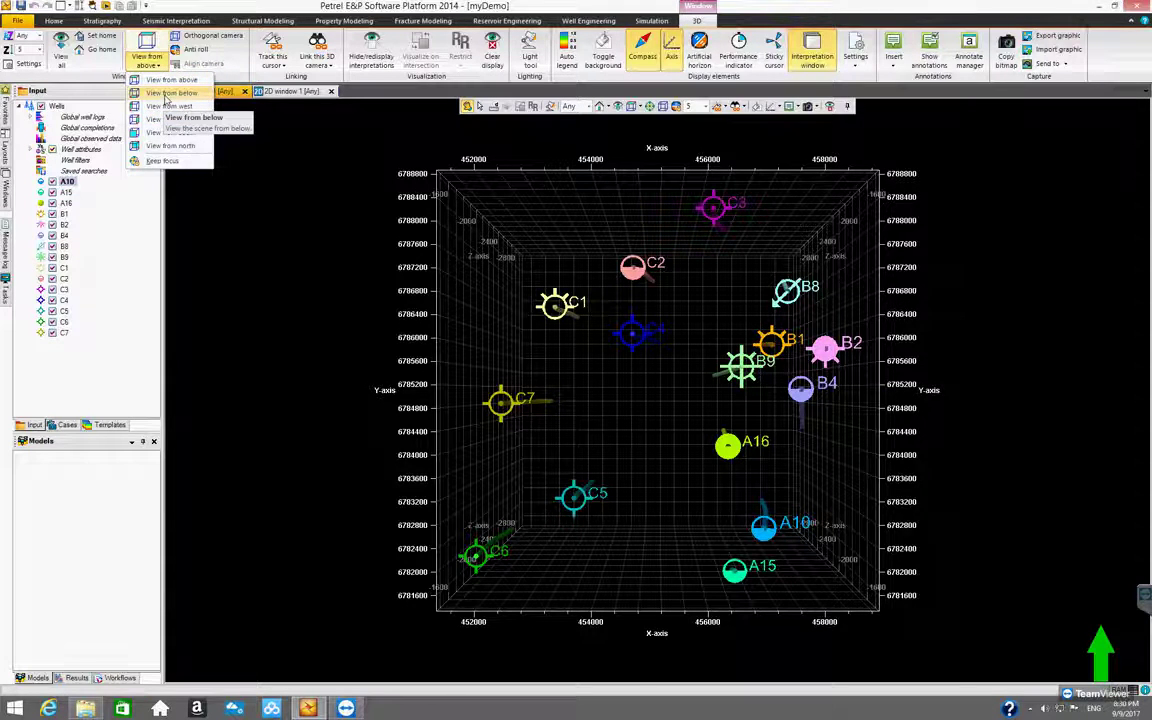
click(167, 94)
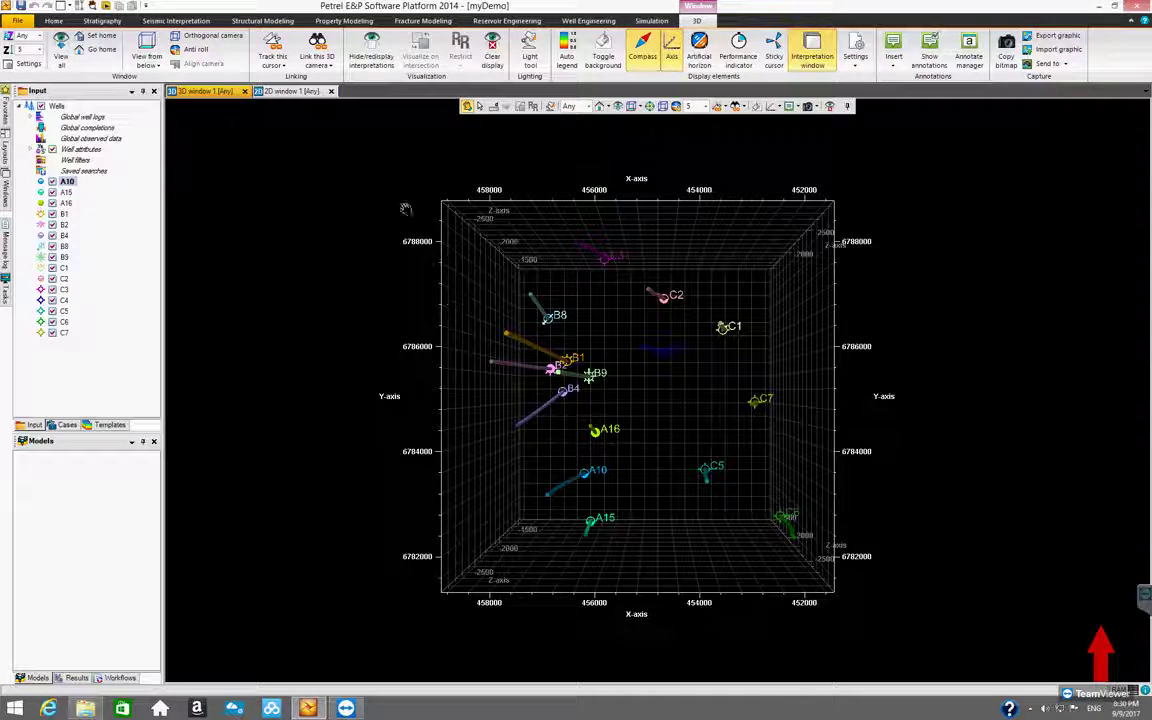
View the wells from the west and tilt the scene slightly to check the trajectories against depth
click(158, 65)
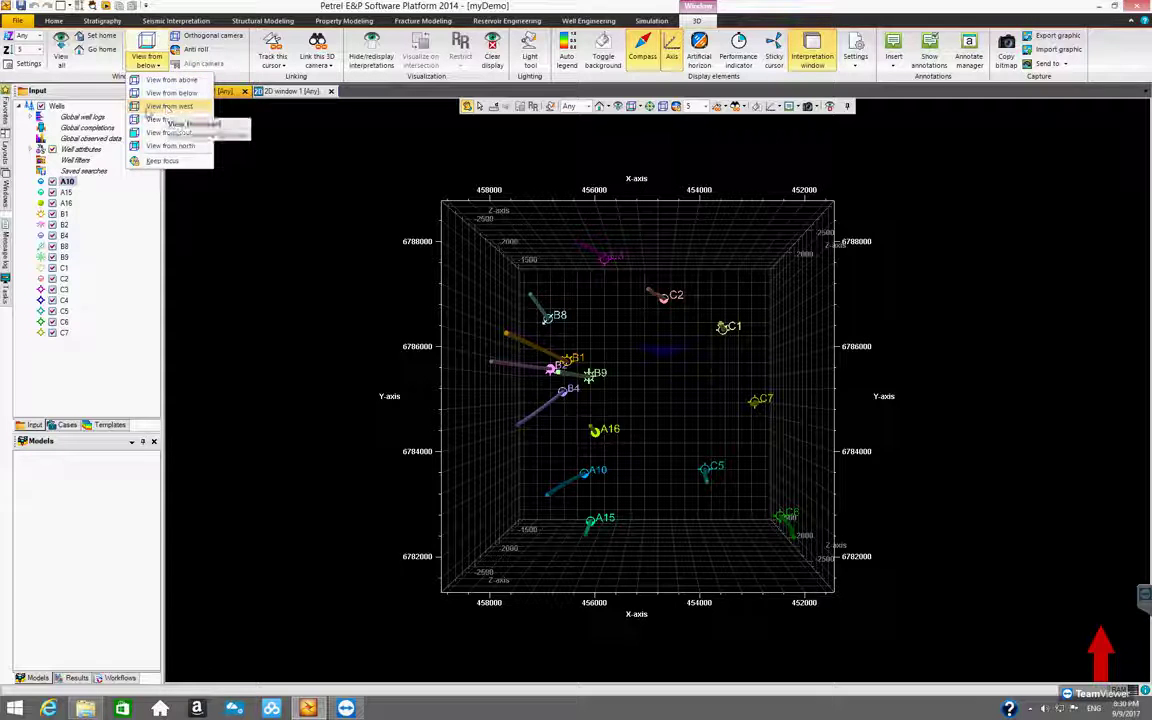
click(158, 108)
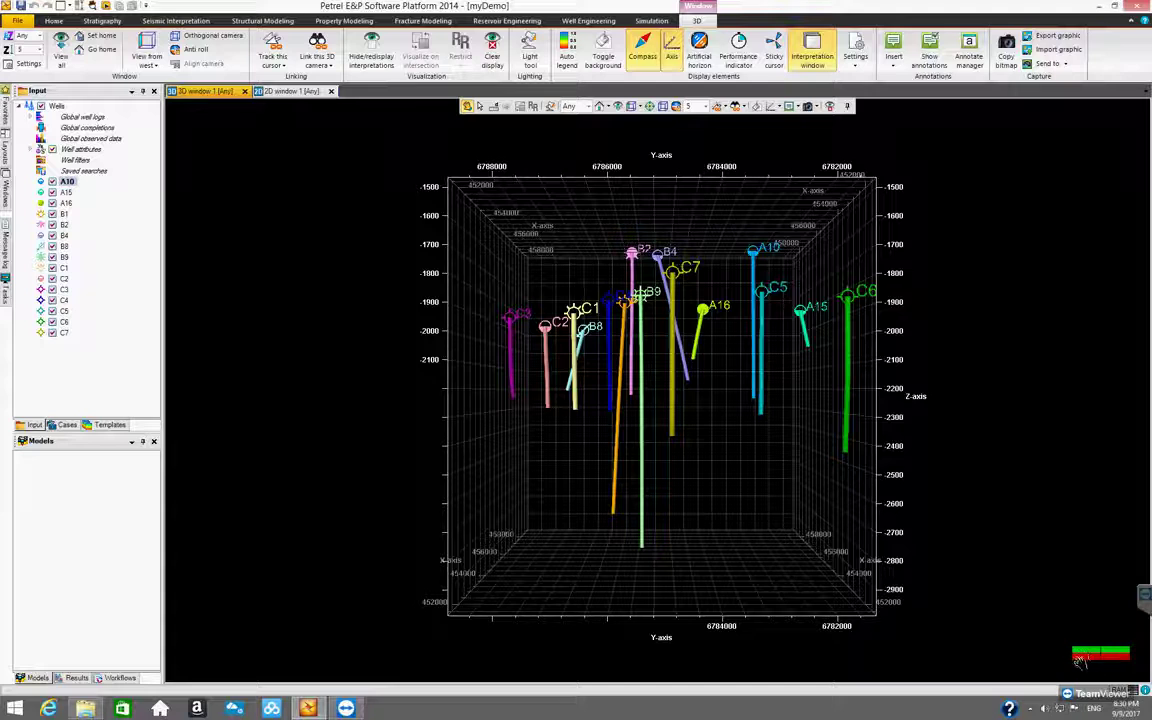
drag(625, 427, 689, 478)
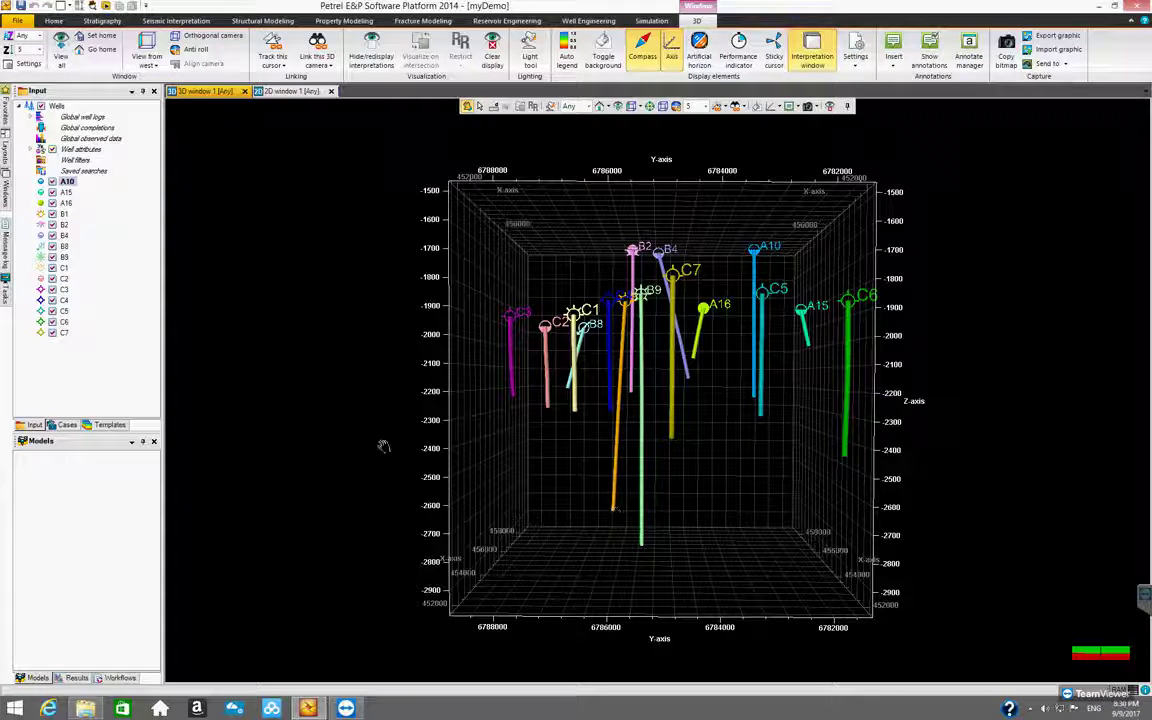
Tilt the west view of the wells to inspect their depths, and view them from the east
drag(972, 576, 493, 530)
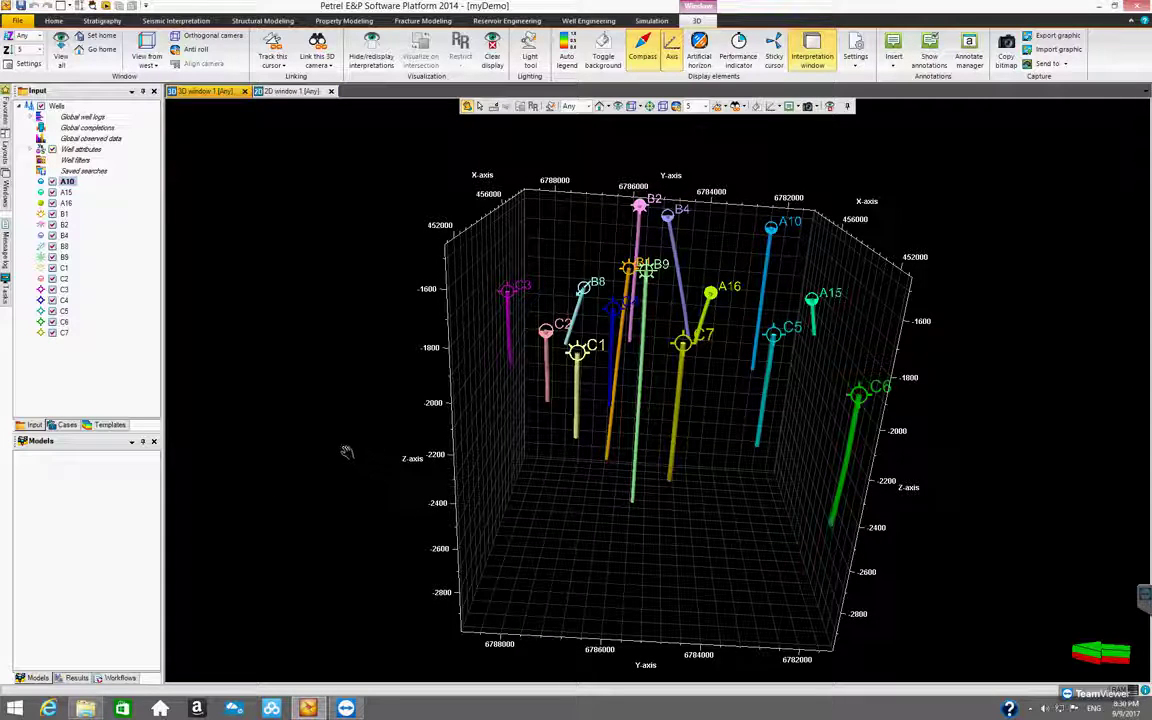
drag(552, 493, 548, 481)
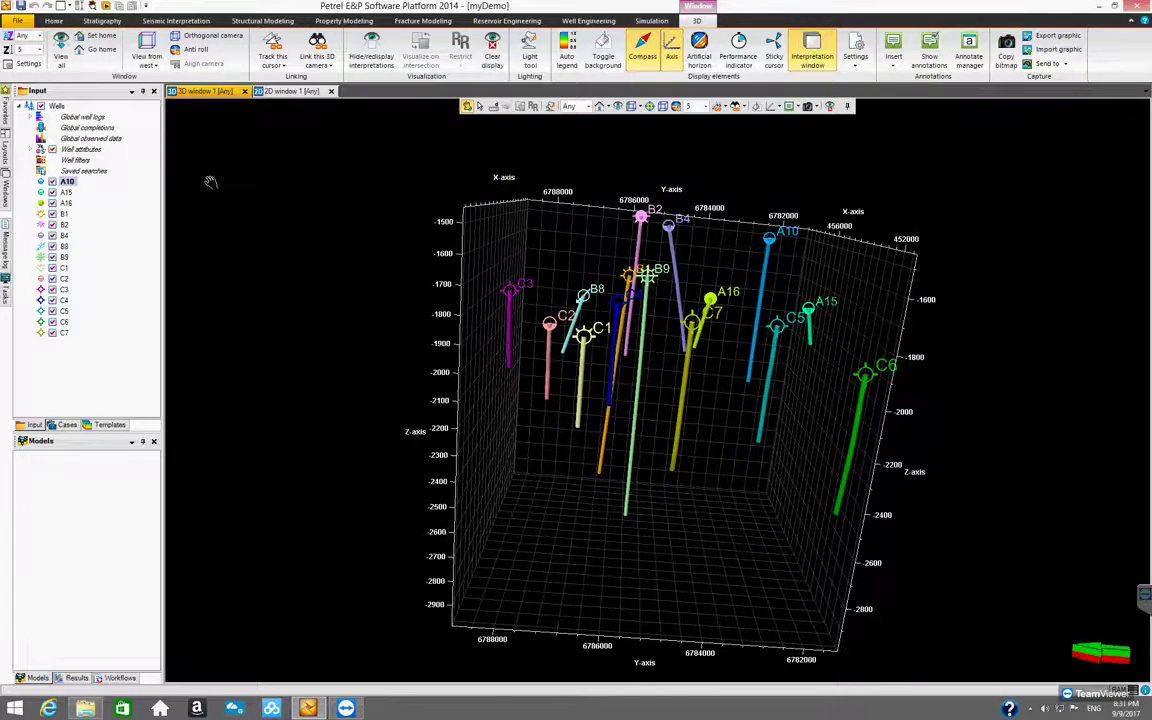
click(156, 66)
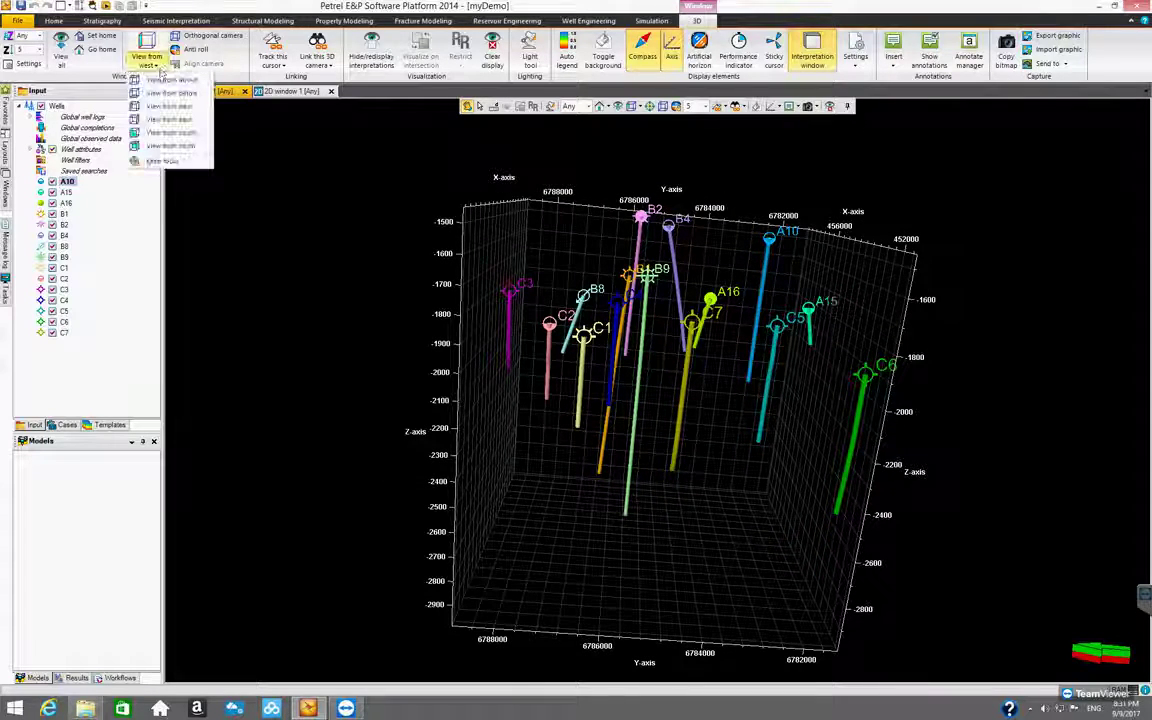
click(171, 120)
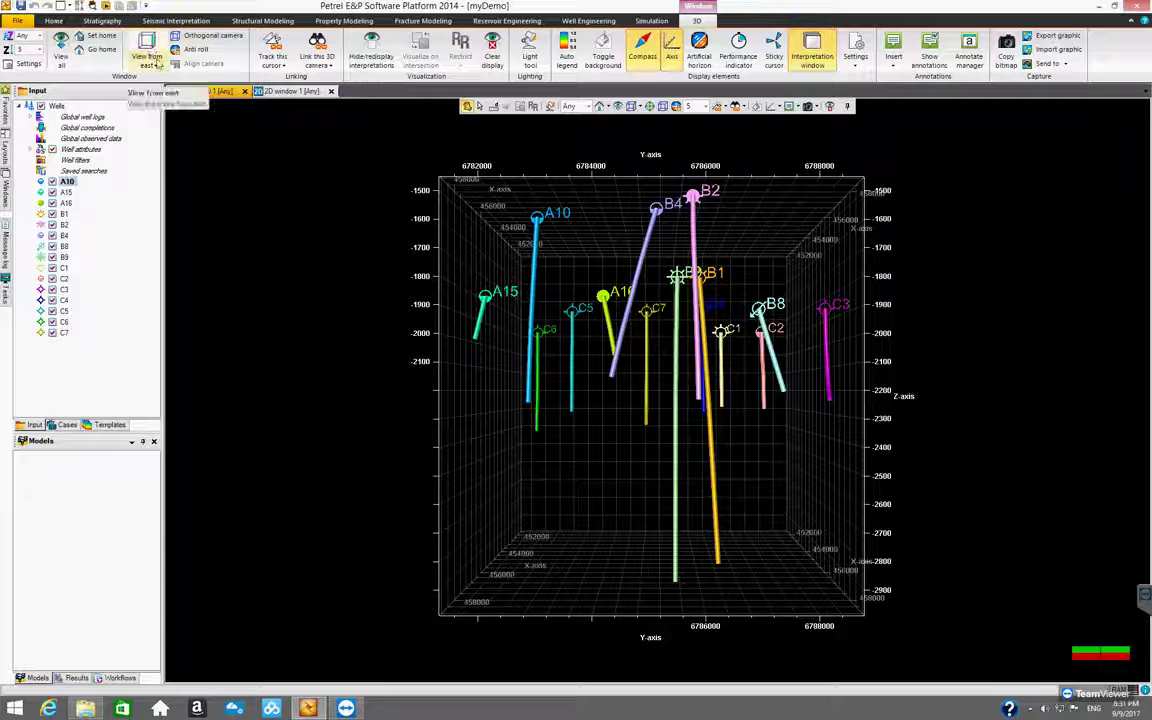
View the wells in the 3D window from the south and from the north
click(149, 63)
click(171, 133)
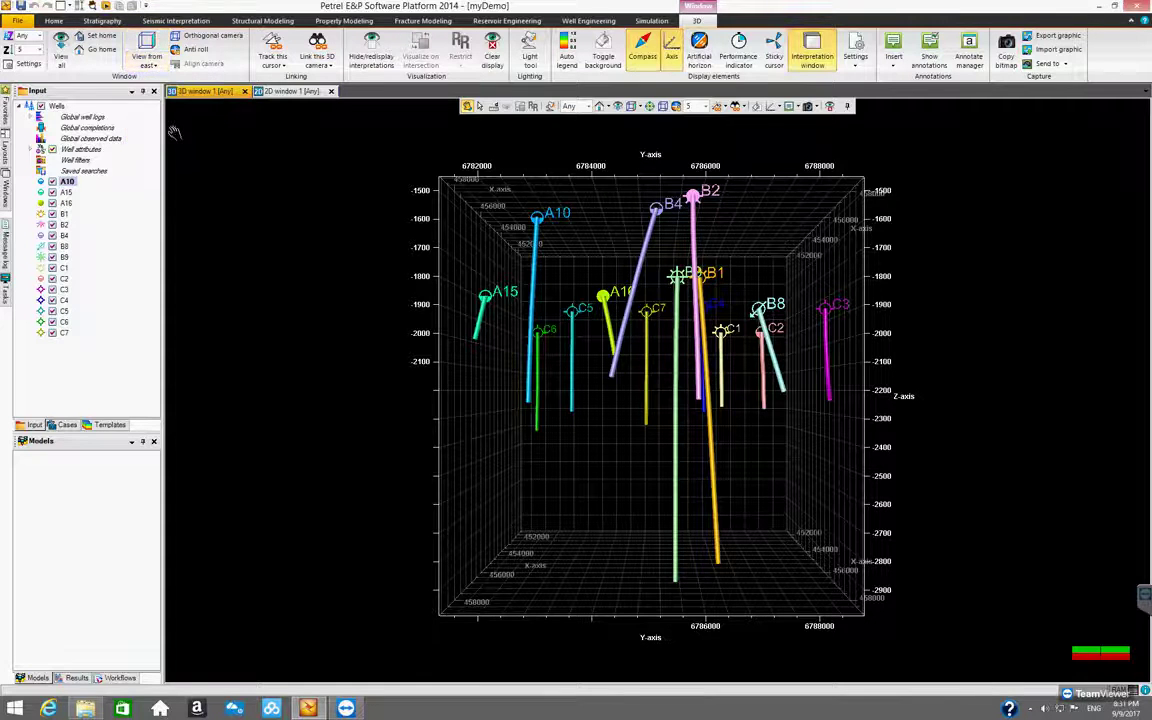
click(156, 64)
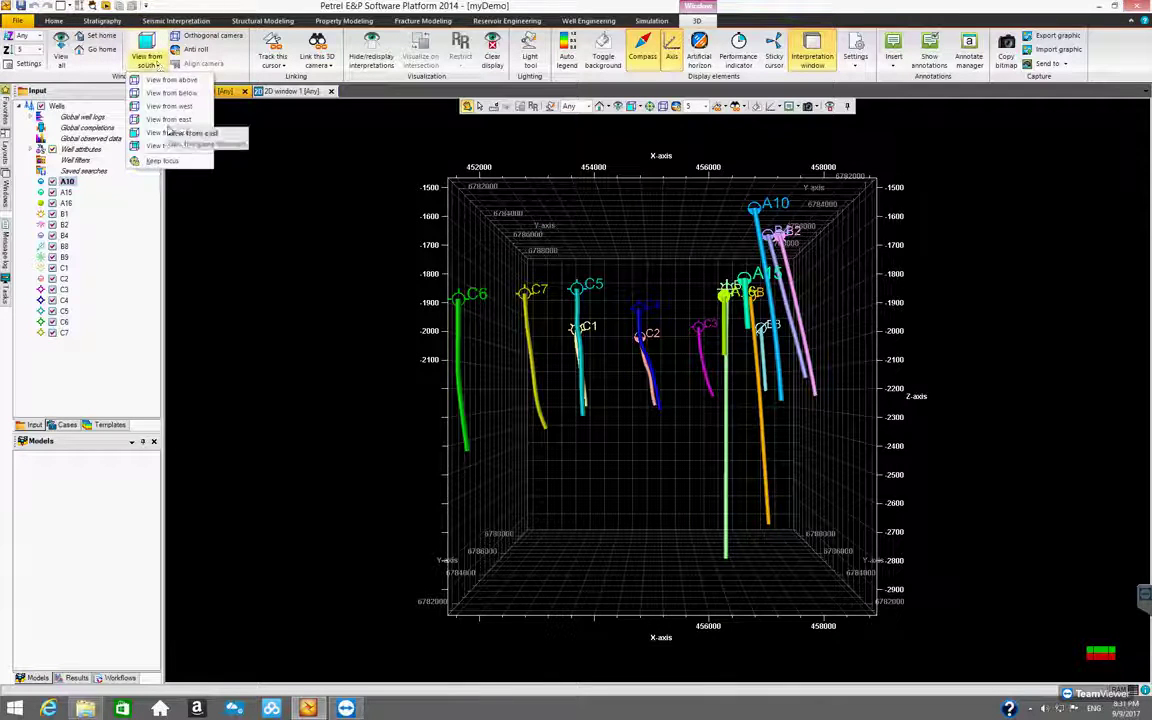
click(171, 146)
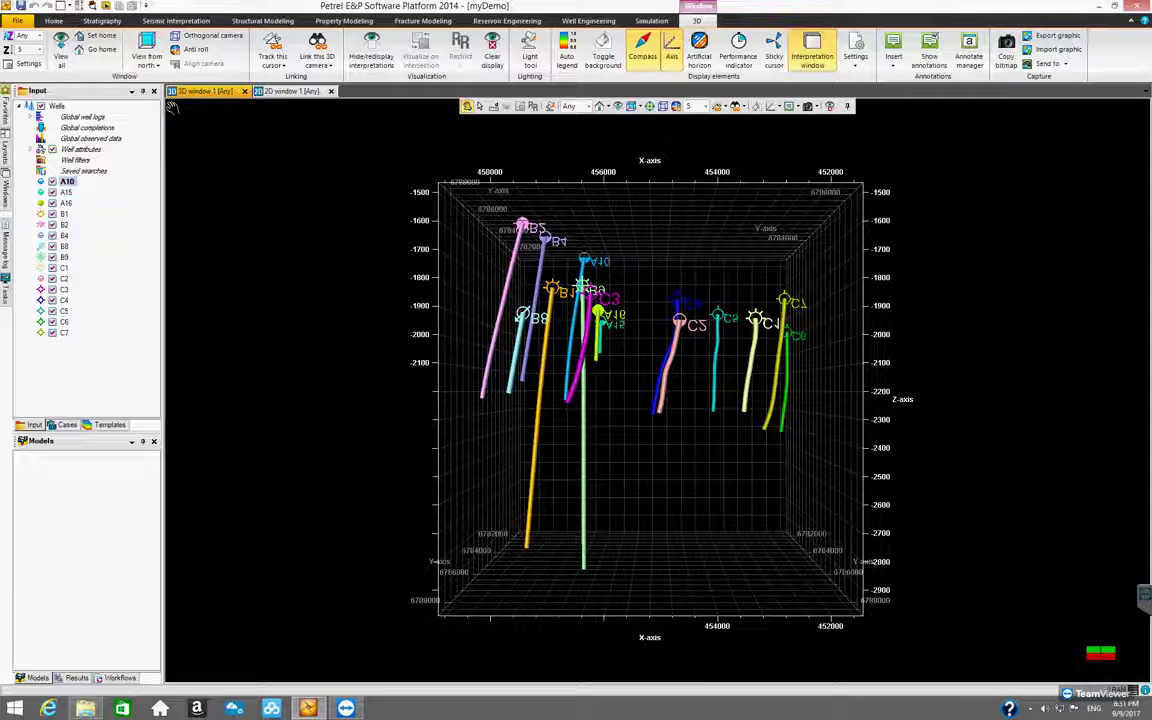
Turn on Keep focus for the preset 3D views and view the wells from above
click(157, 65)
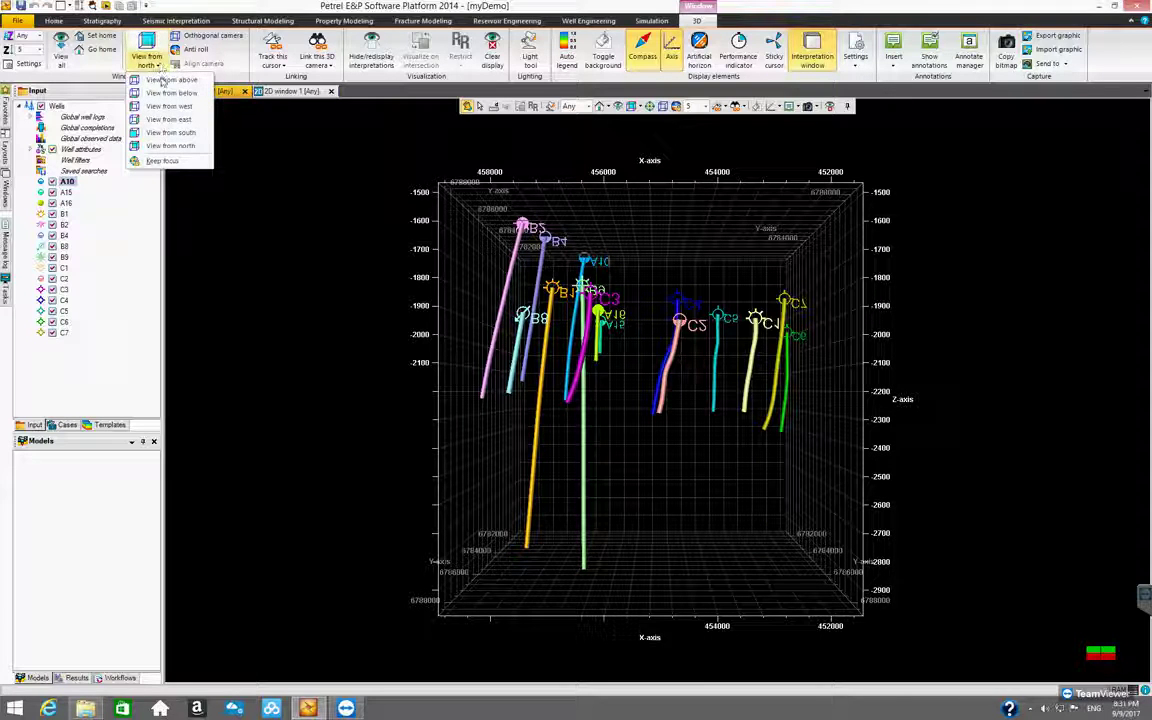
click(160, 161)
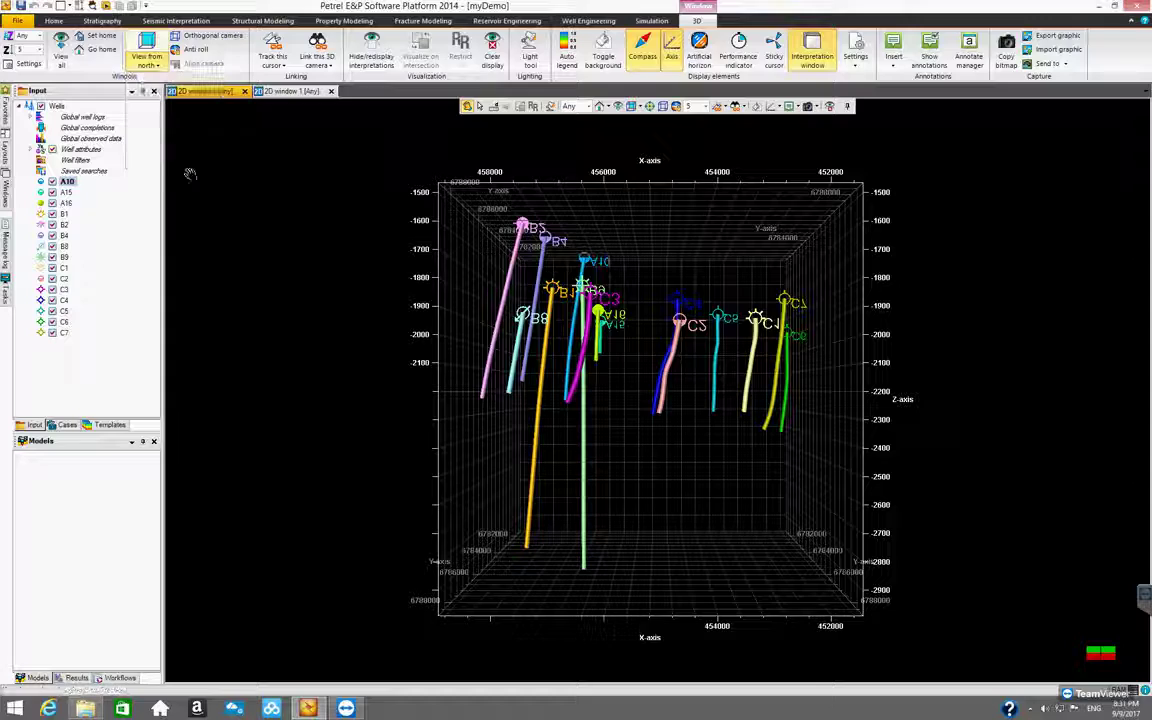
drag(530, 338, 300, 215)
click(160, 68)
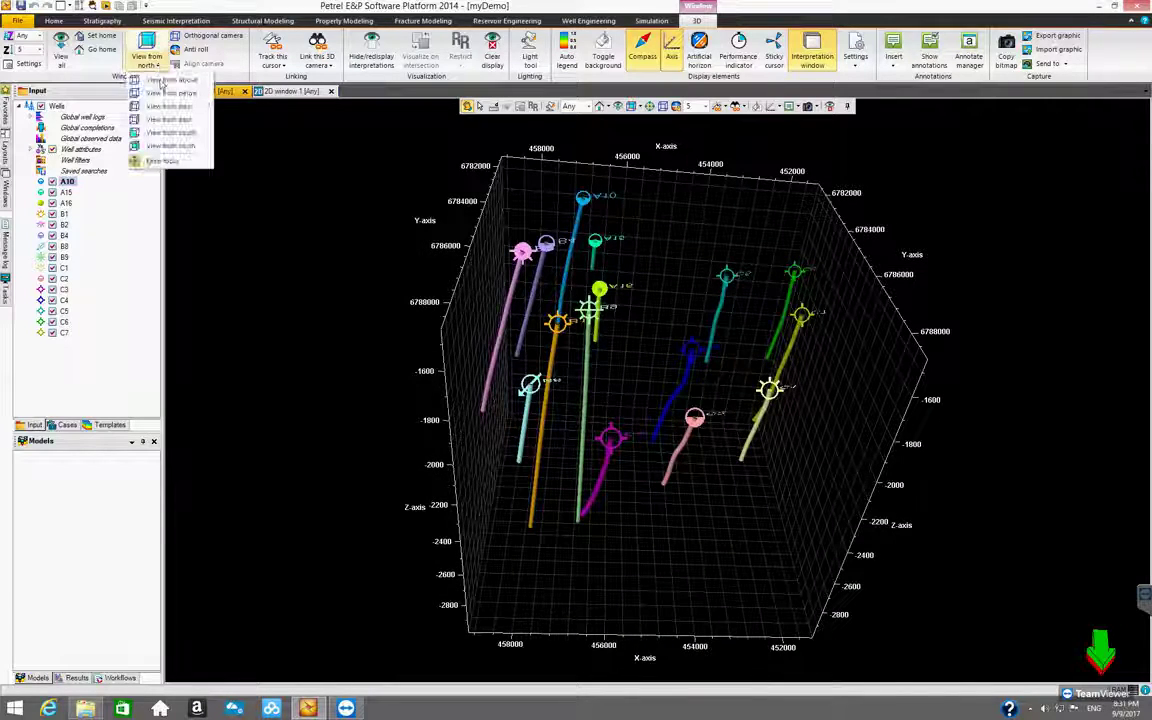
click(162, 80)
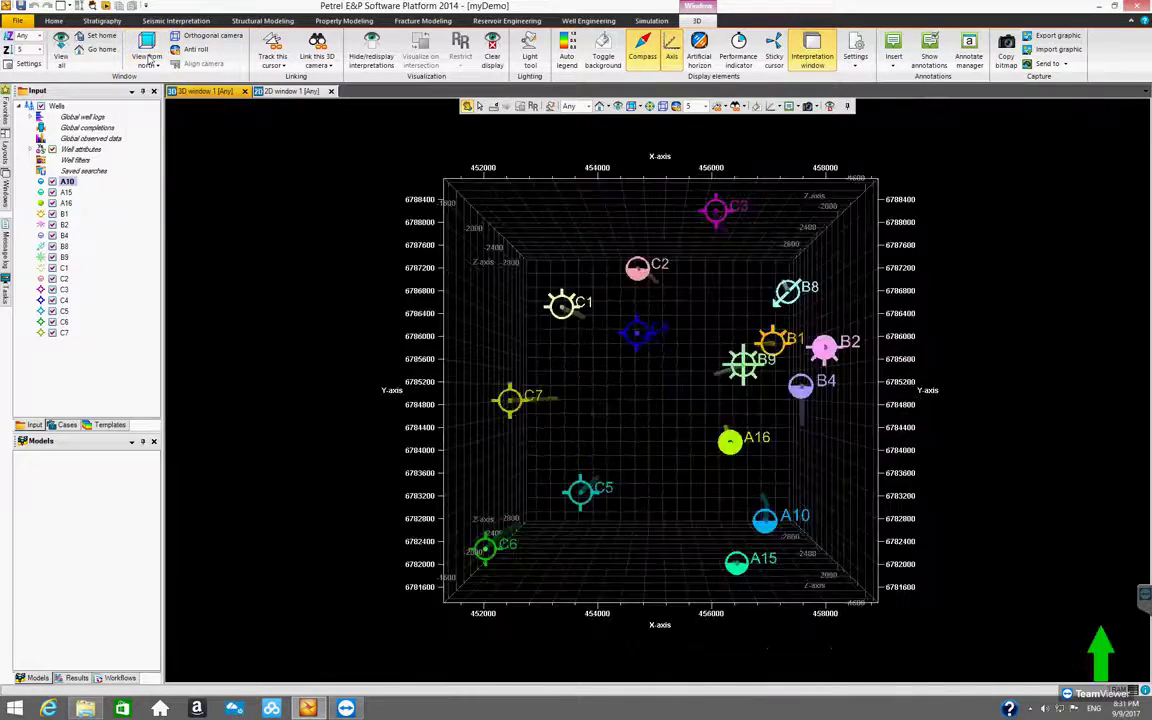
Rotate the wells to check how the compass follows the orientation, and hide the compass and show it again
drag(548, 341, 615, 322)
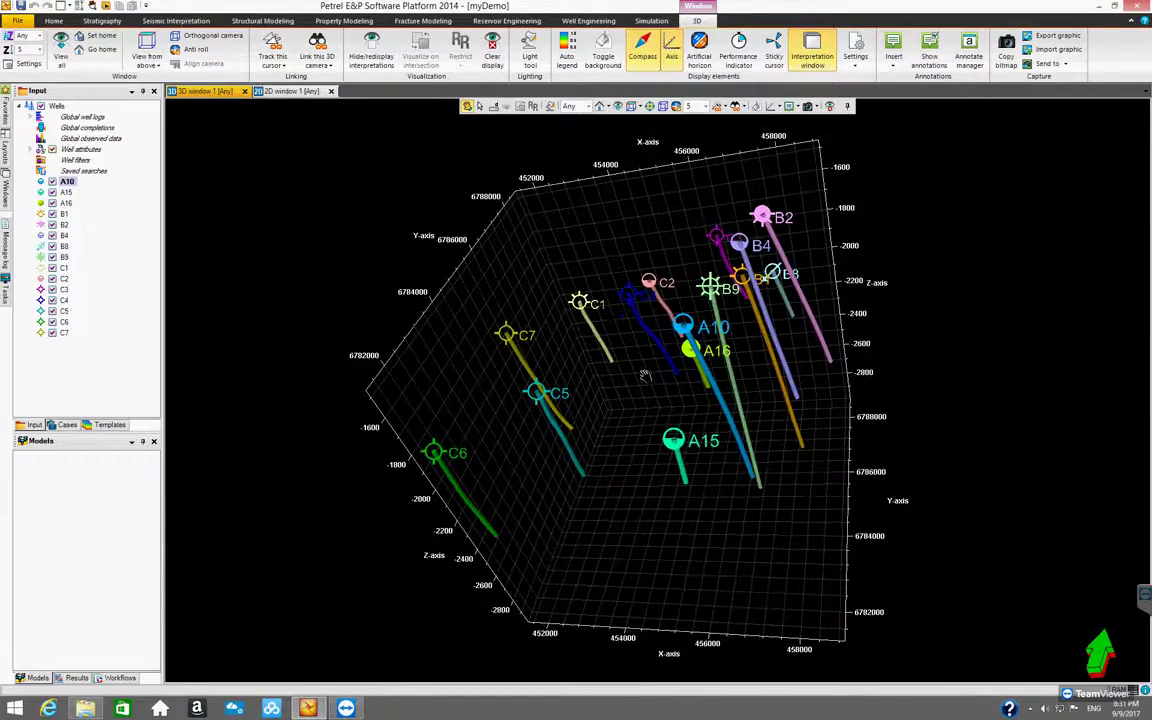
drag(658, 376, 642, 364)
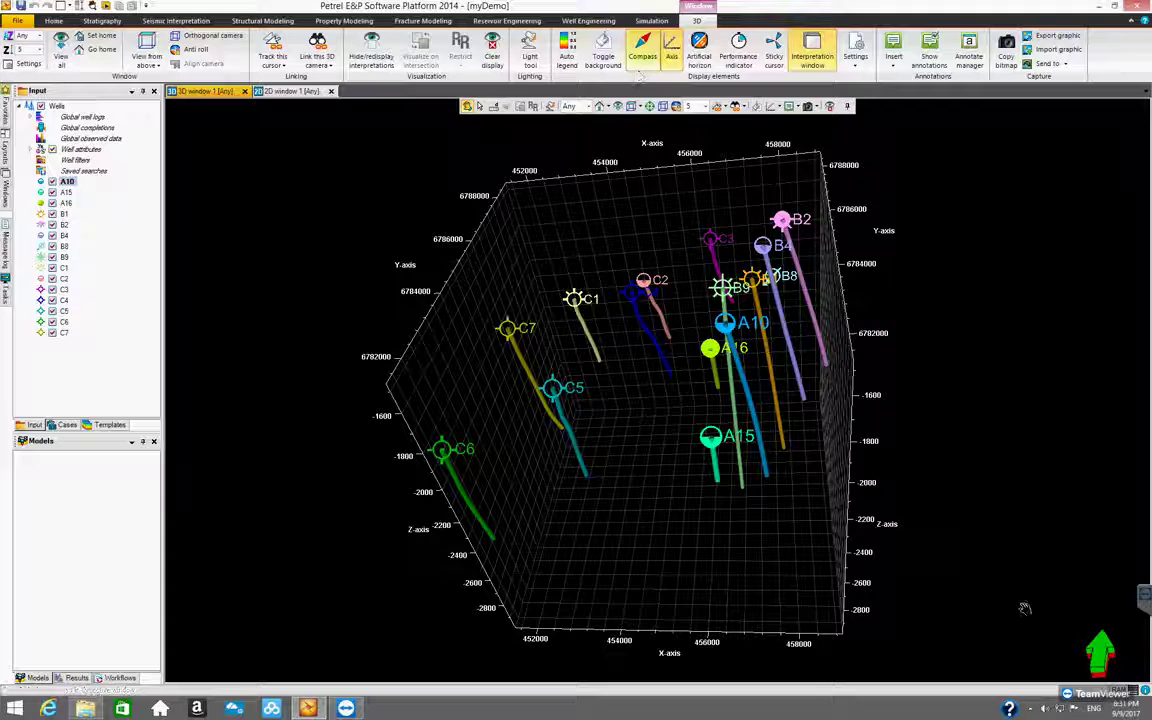
drag(1077, 625, 1085, 648)
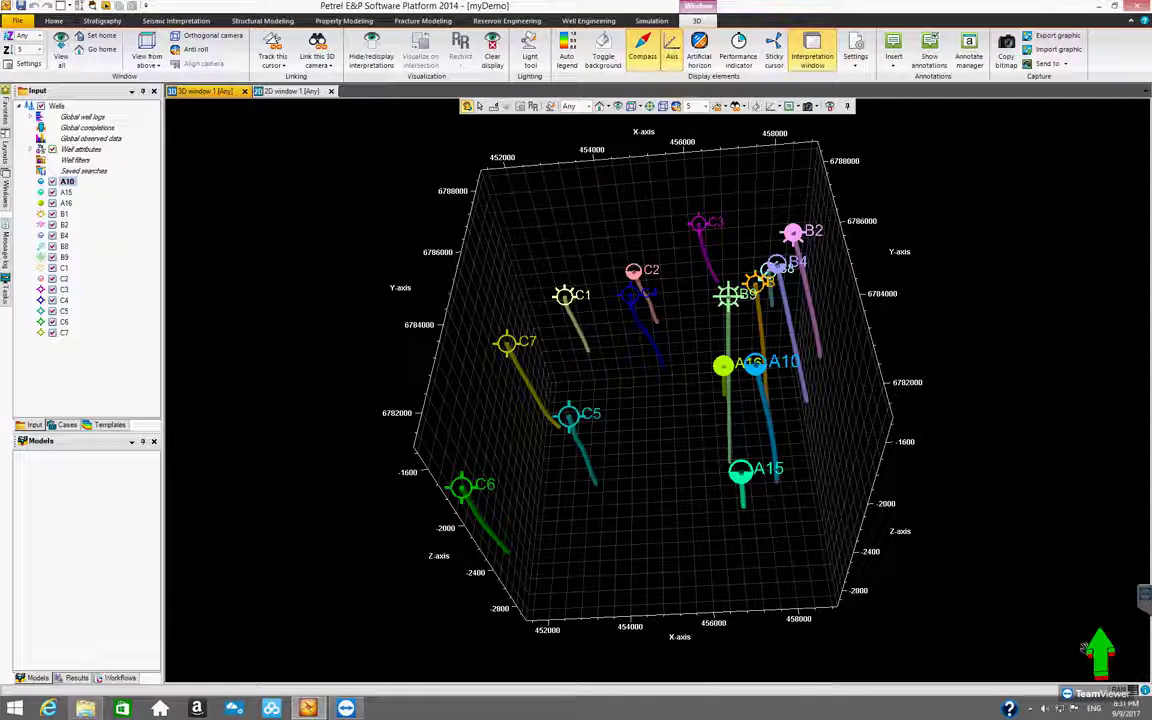
click(645, 62)
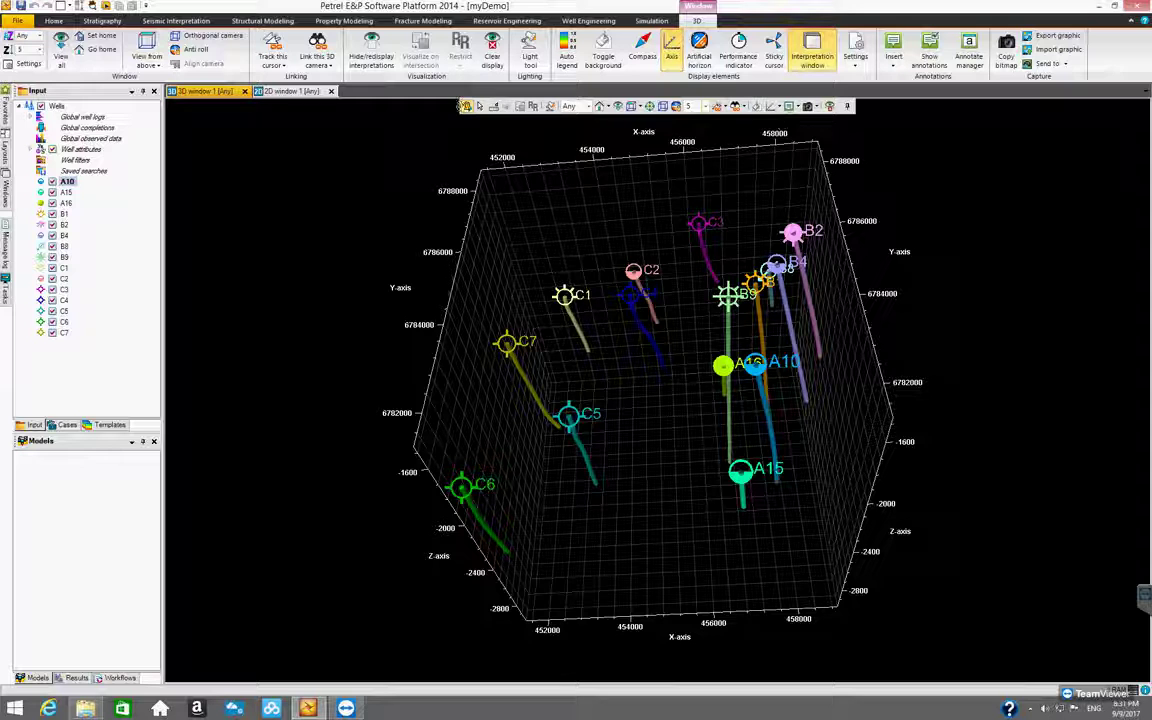
click(641, 57)
Inspect the well trajectories from several tilted and sideways angles in the 3D window
drag(677, 312, 655, 352)
drag(667, 281, 674, 120)
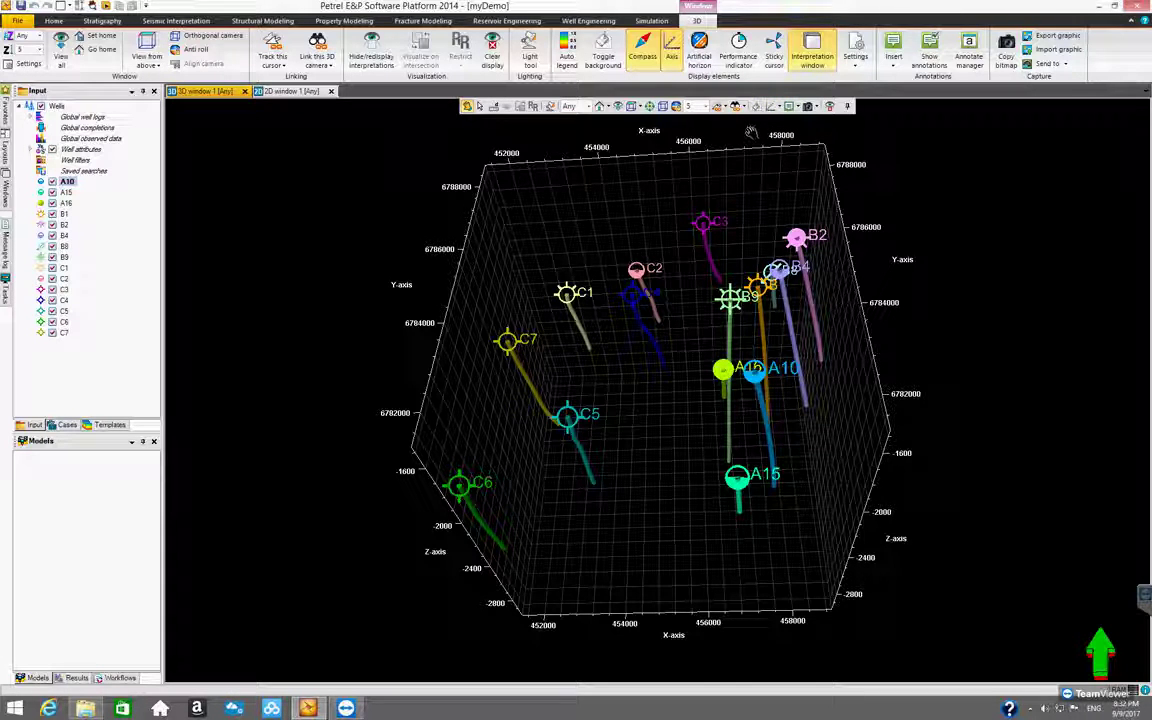
drag(660, 275, 642, 388)
drag(721, 284, 702, 299)
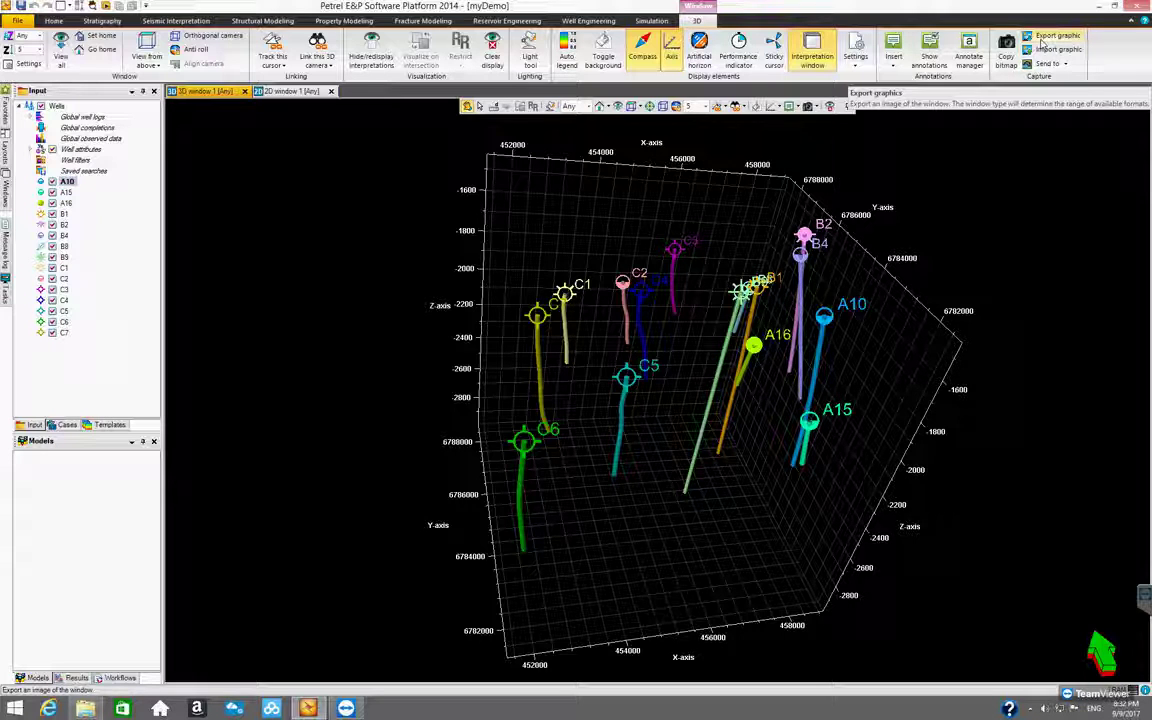
drag(710, 388, 601, 383)
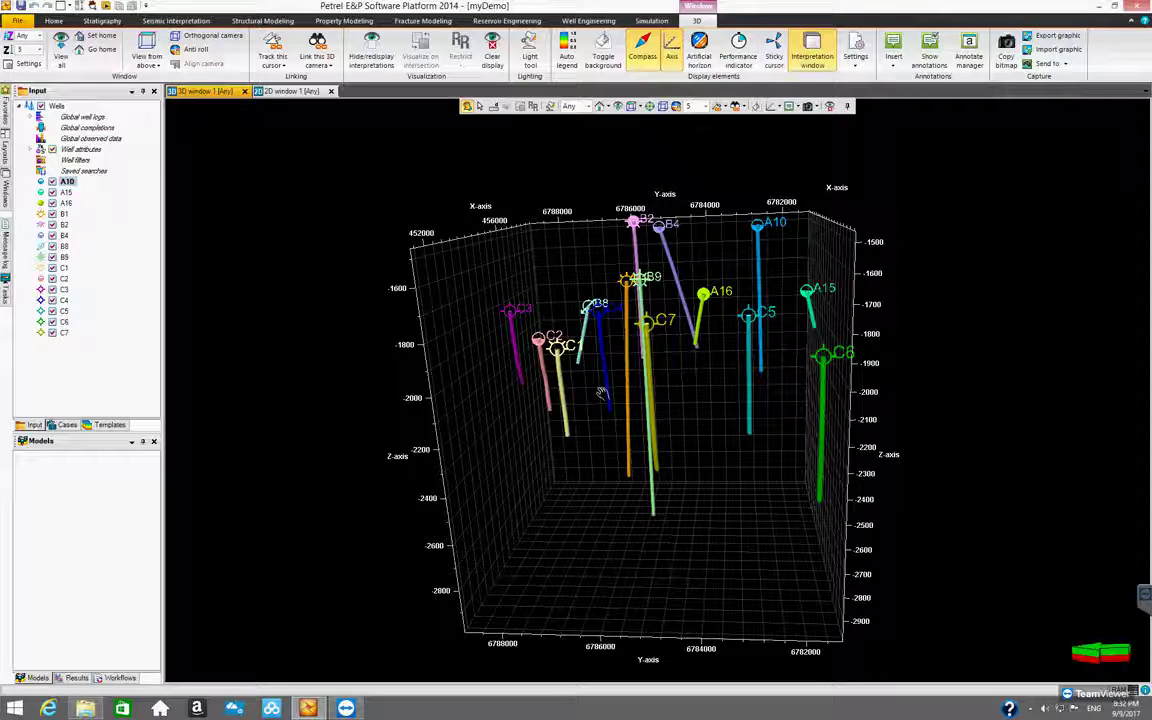
drag(514, 404, 440, 390)
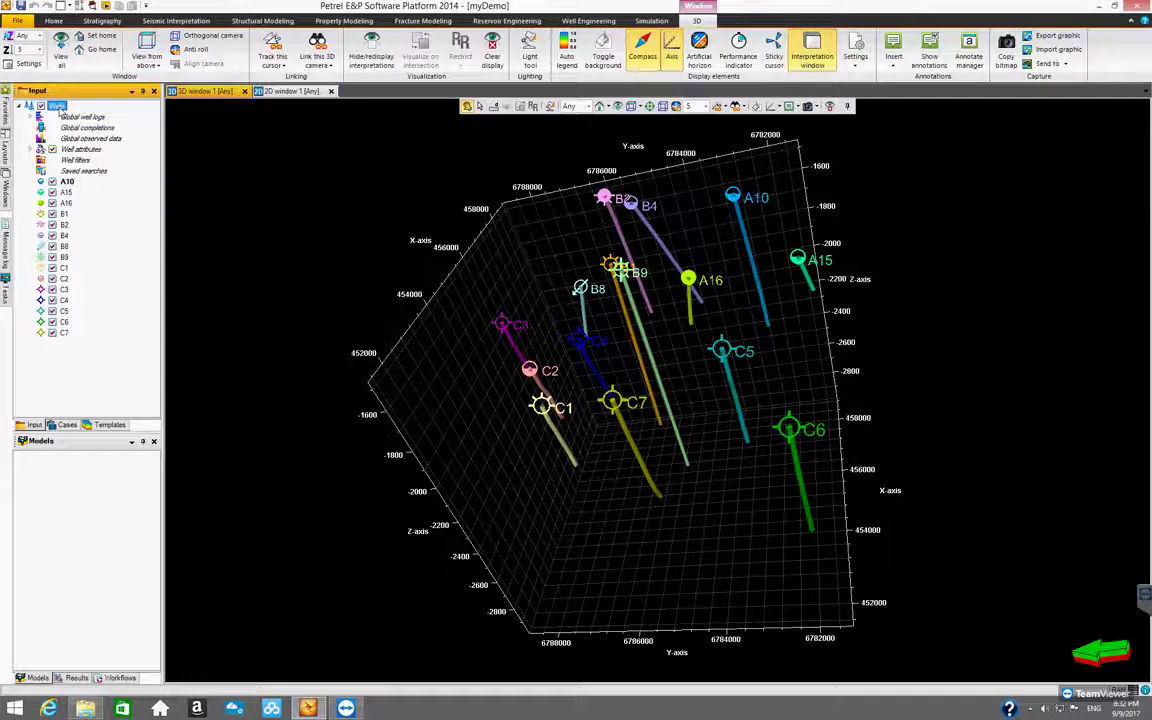
Start an import on the Wells folder, selecting the LAS files A10 through C7 with the Well logs (LAS) file type
right_click(60, 106)
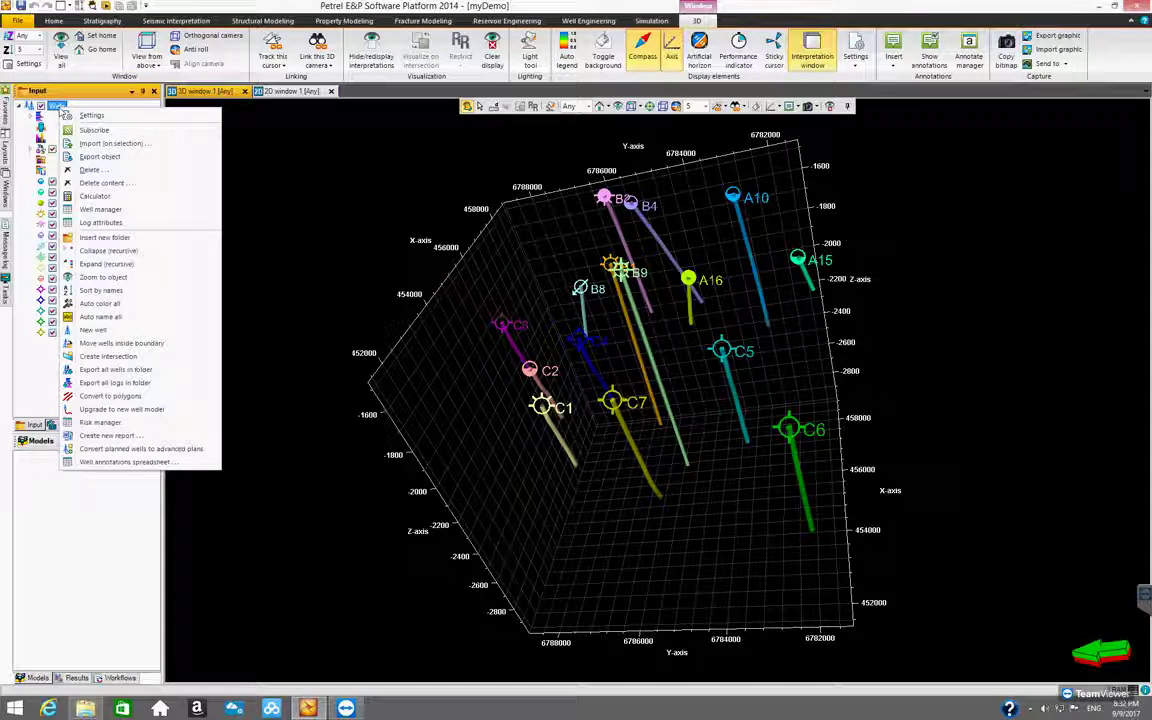
click(115, 145)
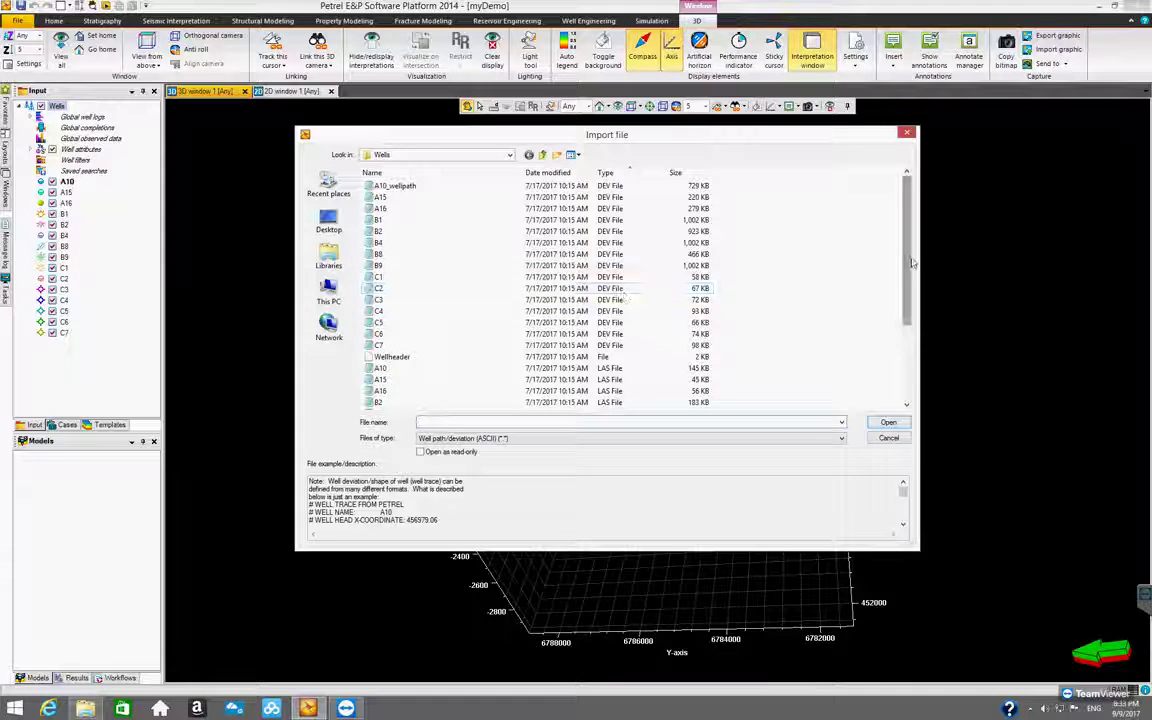
drag(907, 267, 924, 374)
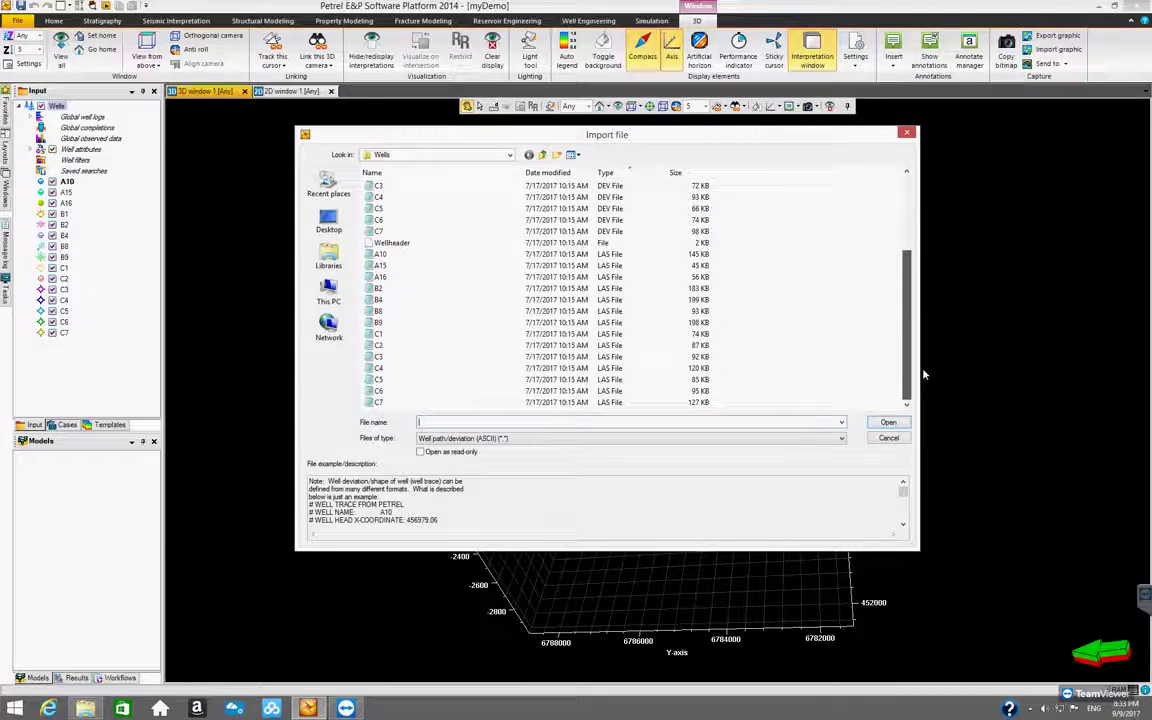
click(604, 256)
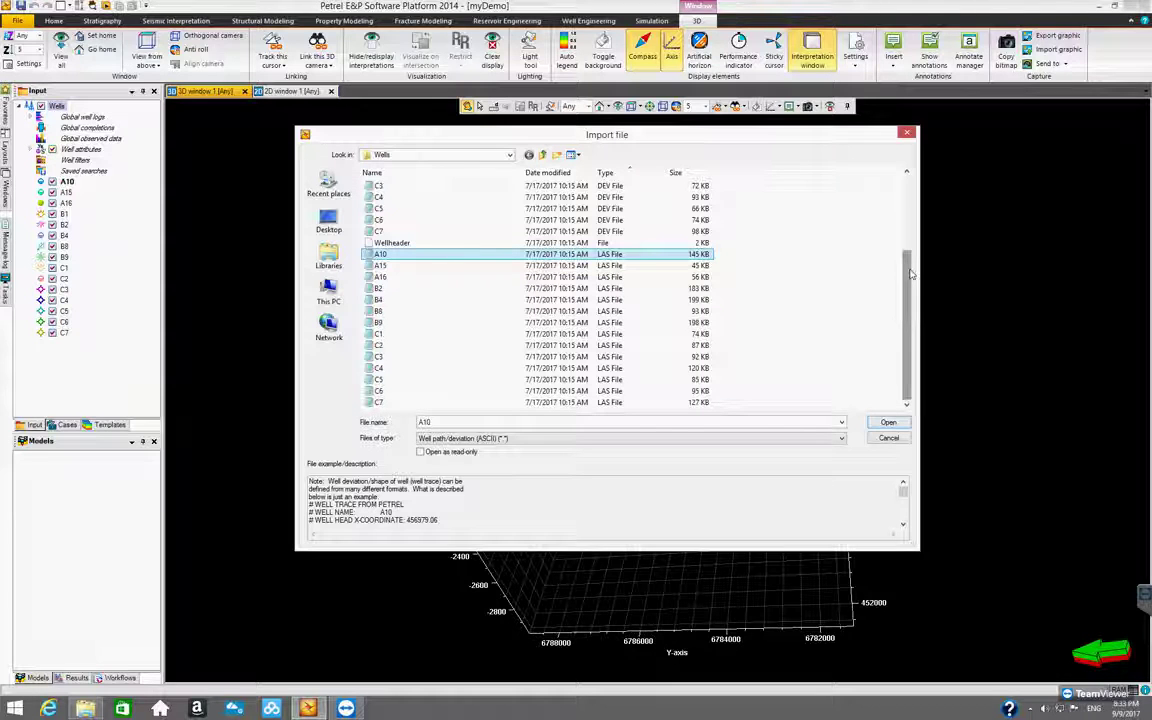
shift+click(605, 403)
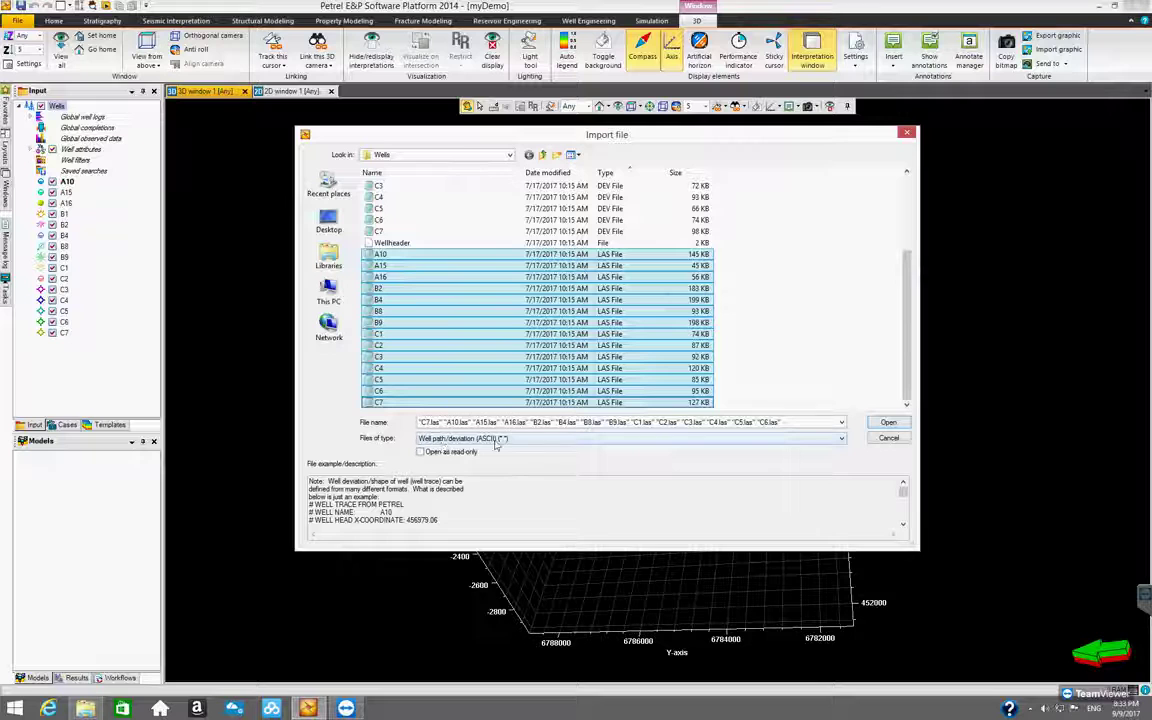
click(842, 440)
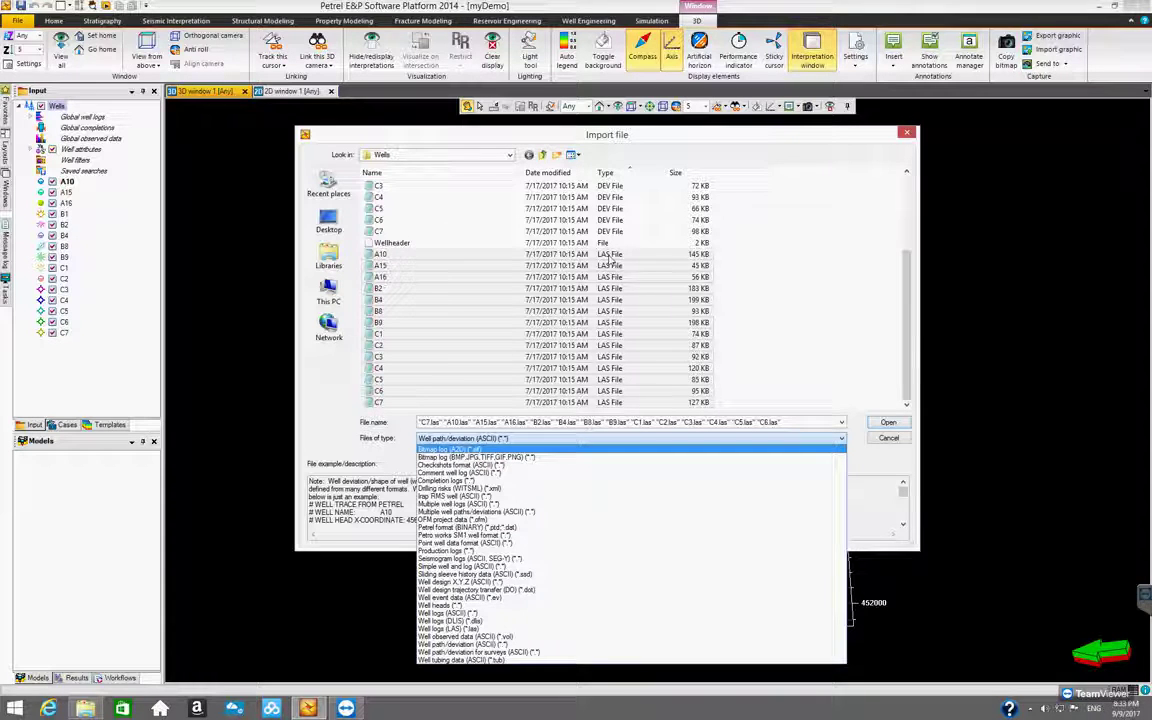
click(482, 629)
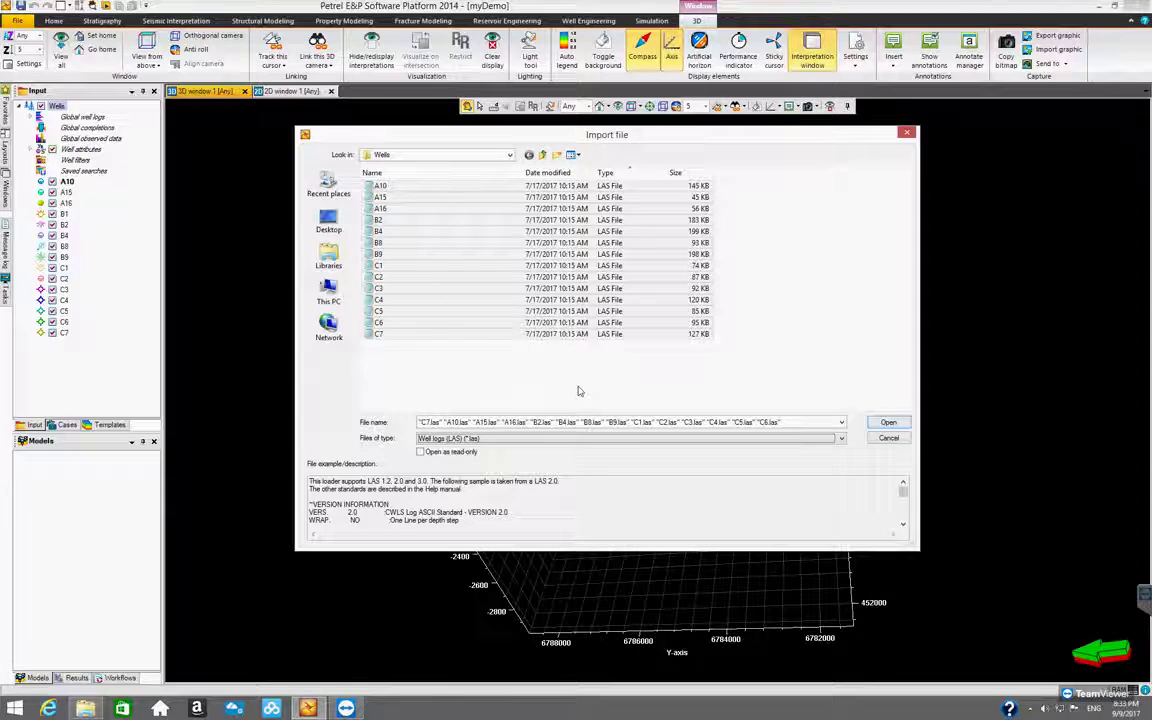
Try the Well logs (ASCII) file type for the selected files and return to Well logs (LAS)
click(750, 438)
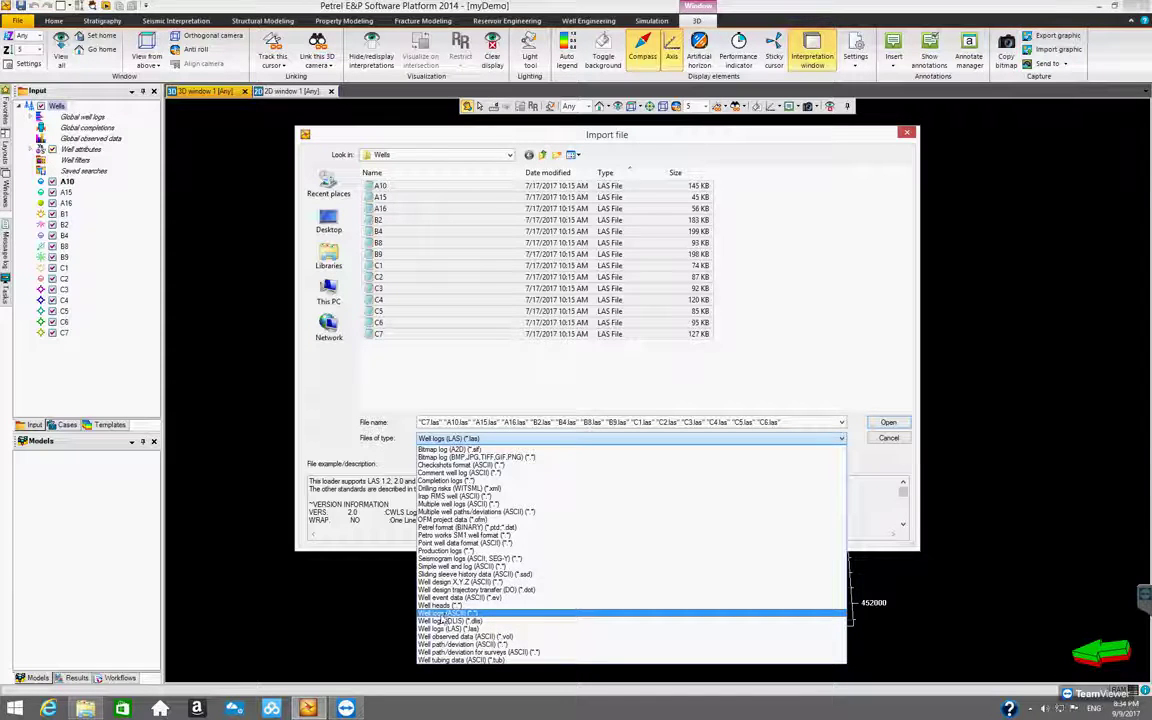
click(449, 614)
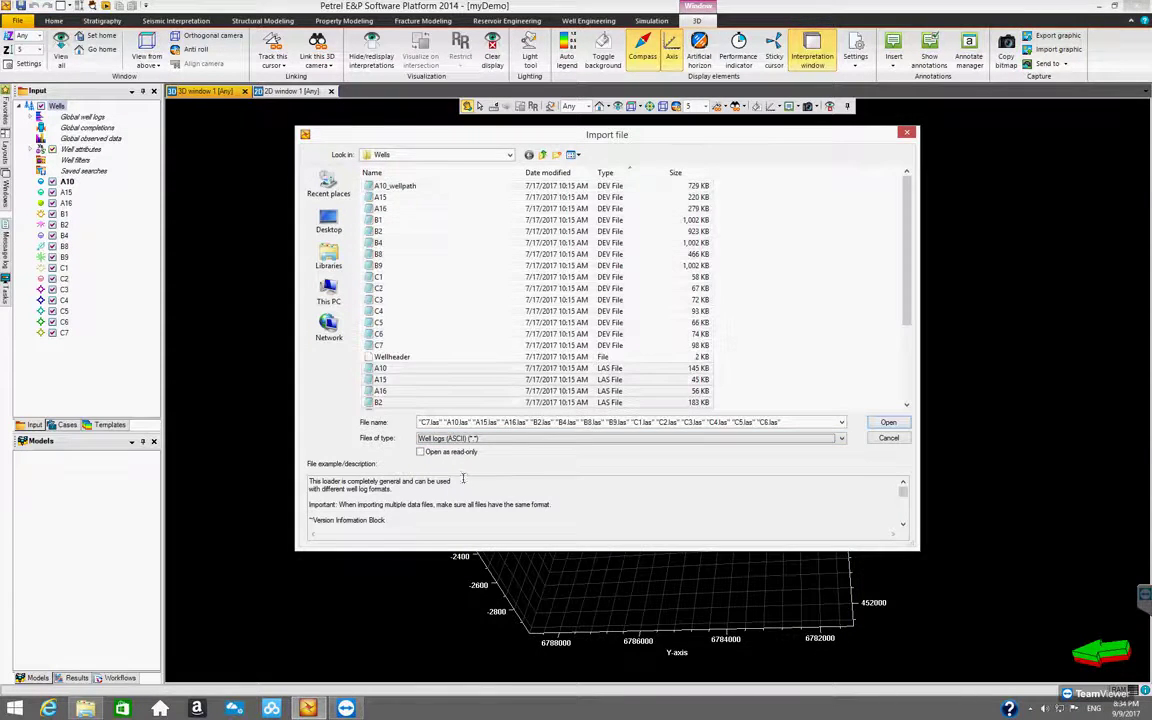
click(842, 439)
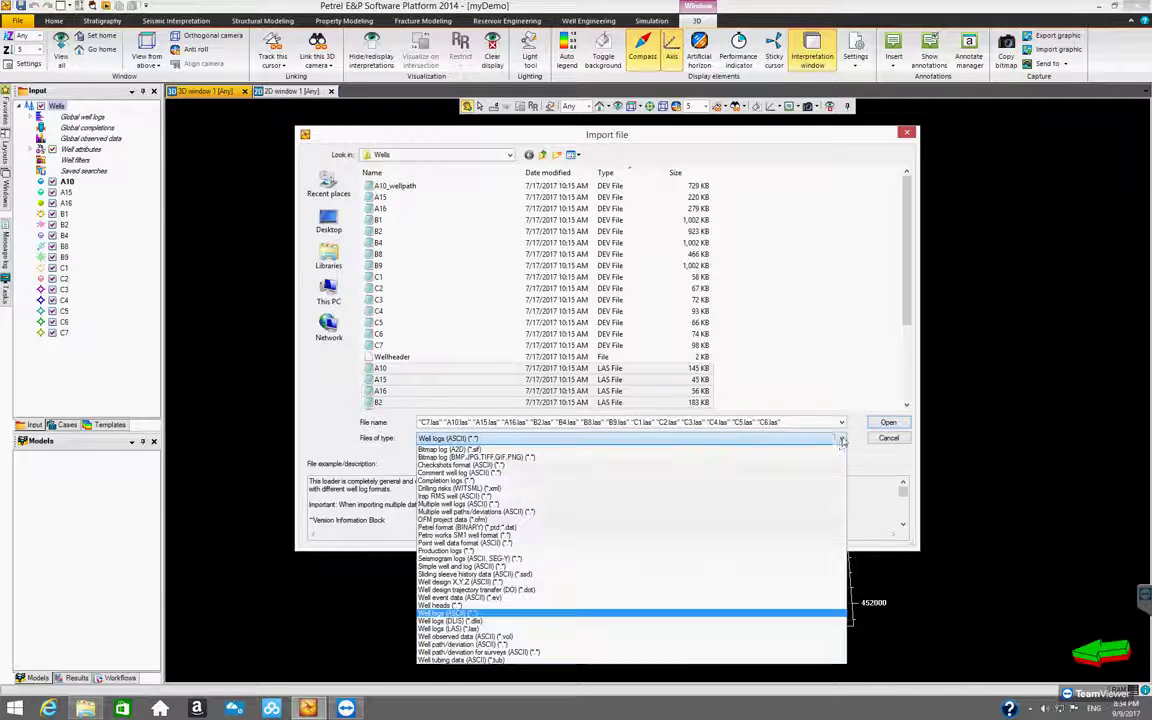
click(632, 630)
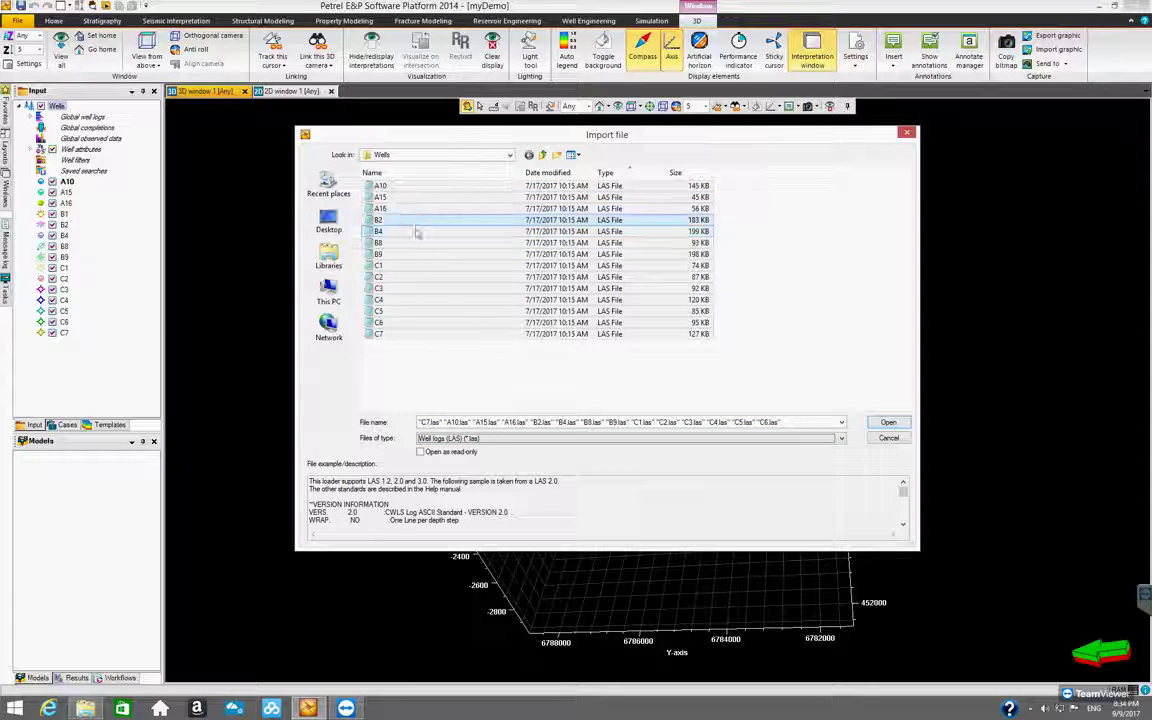
click(888, 423)
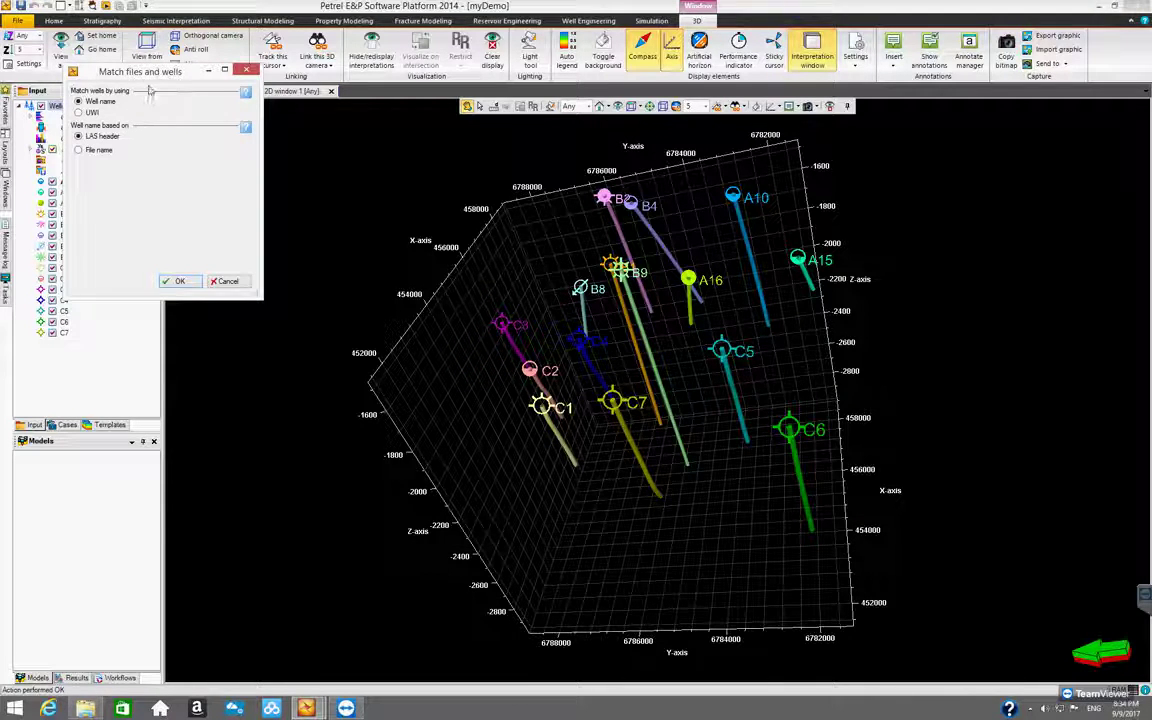
drag(148, 72, 446, 202)
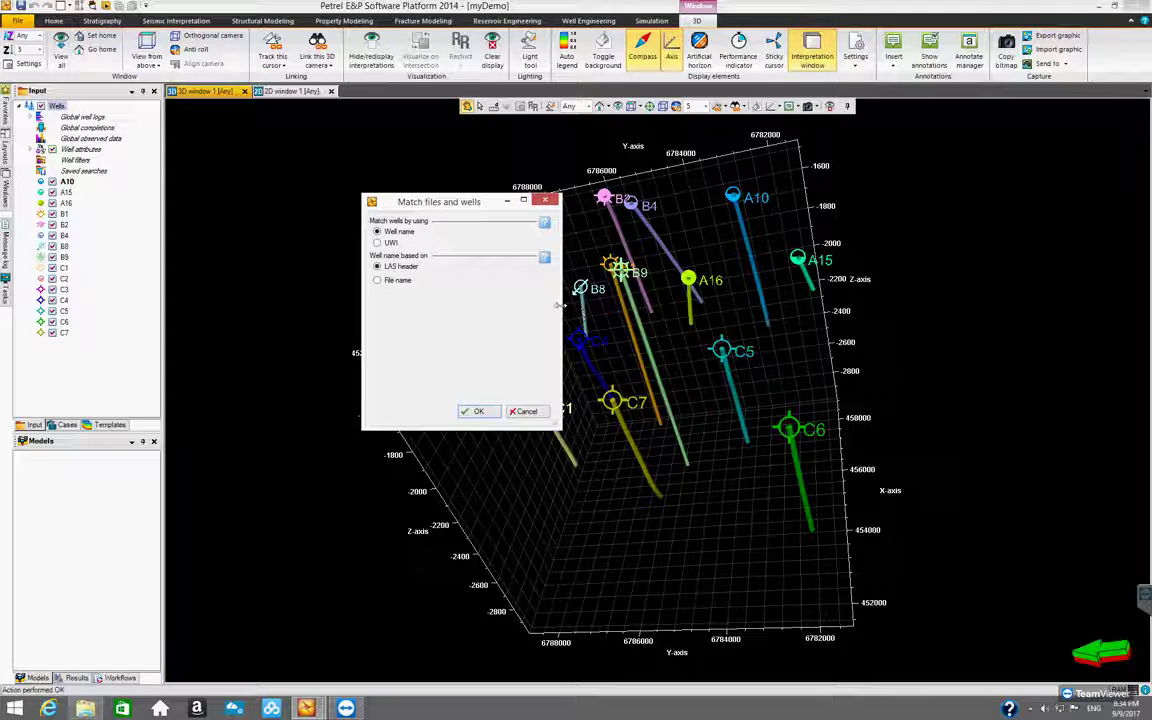
drag(561, 305, 673, 305)
drag(516, 204, 552, 226)
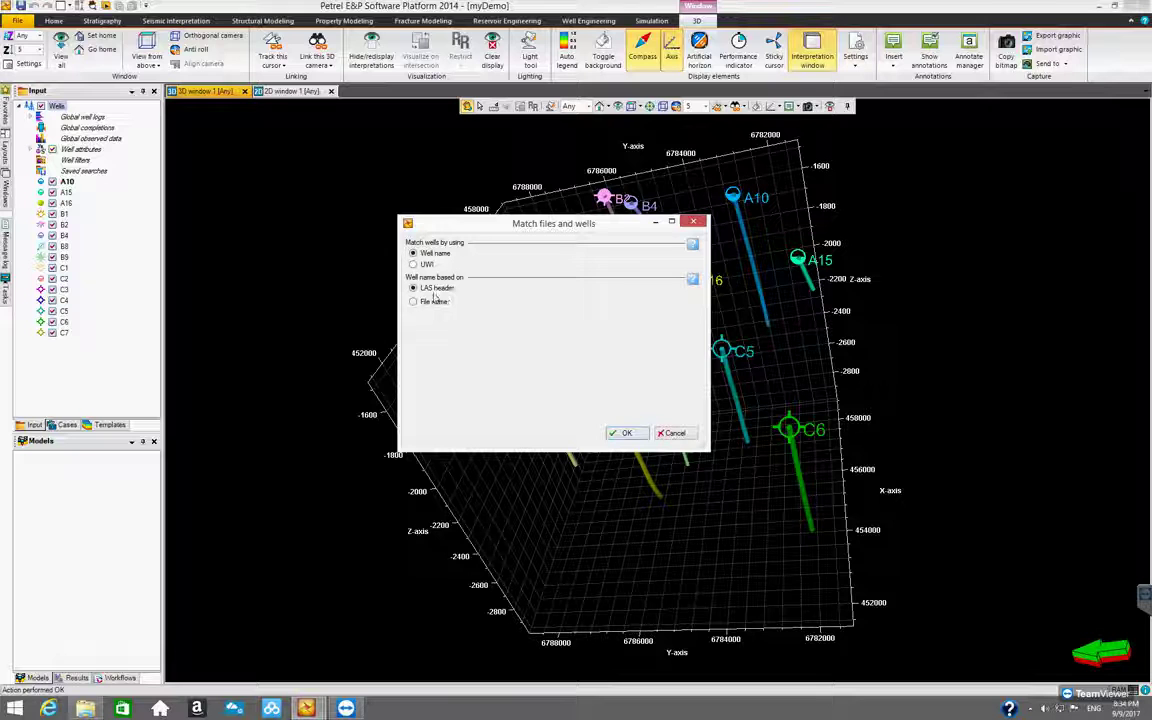
click(626, 434)
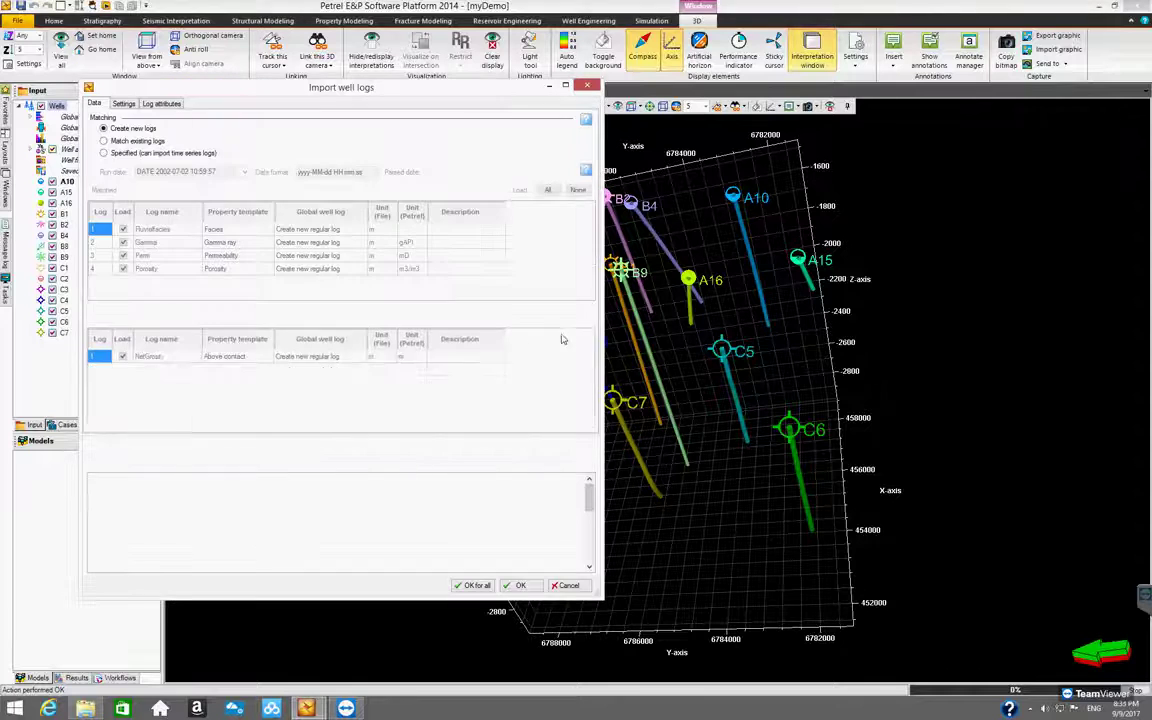
drag(442, 84, 594, 102)
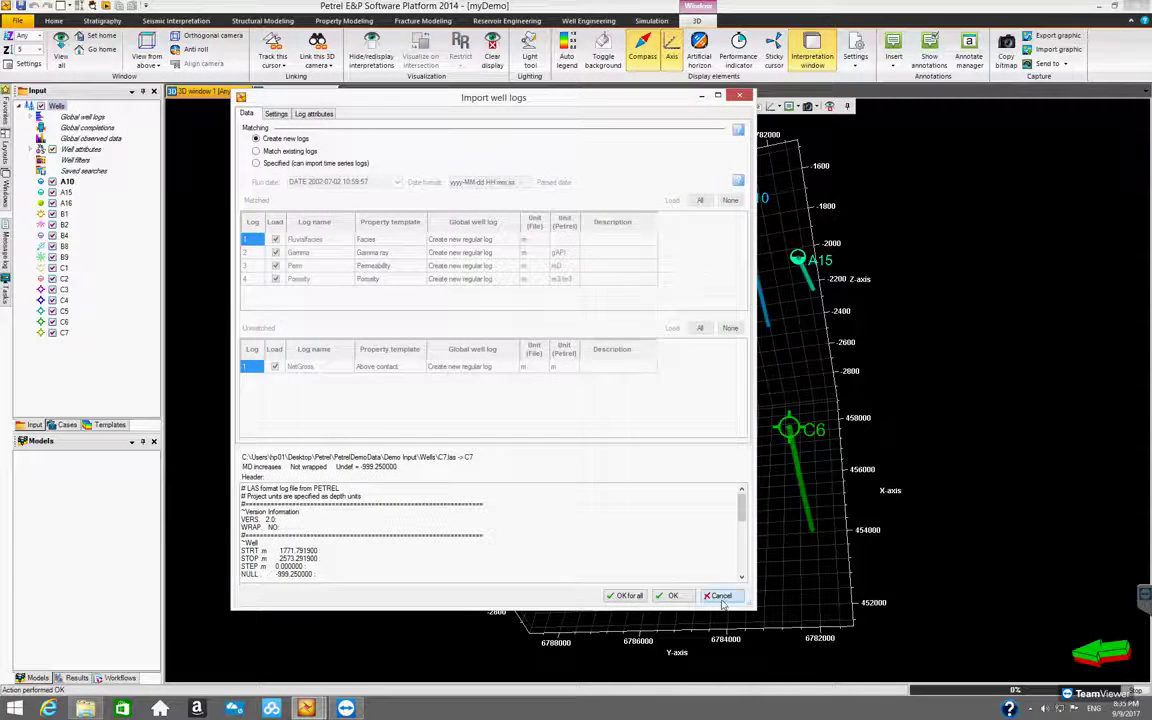
click(716, 596)
Try importing the LAS files A10 through C7 into the Wells folder, matching wells by well name from the LAS header
click(56, 108)
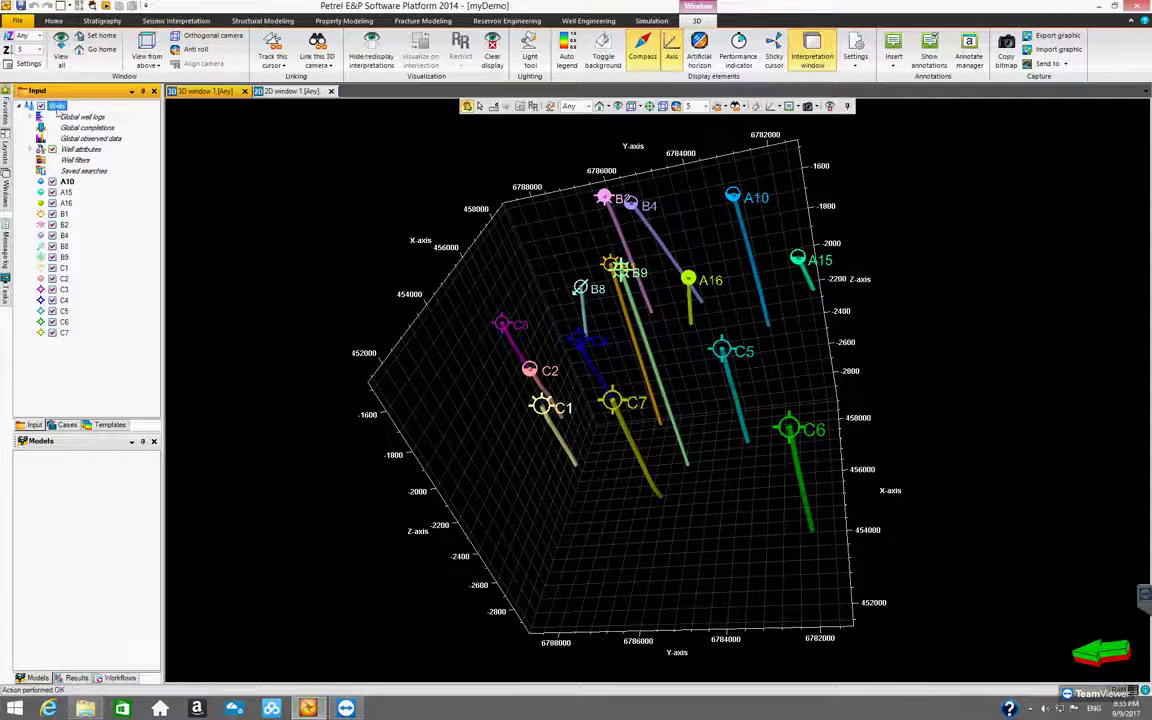
right_click(56, 107)
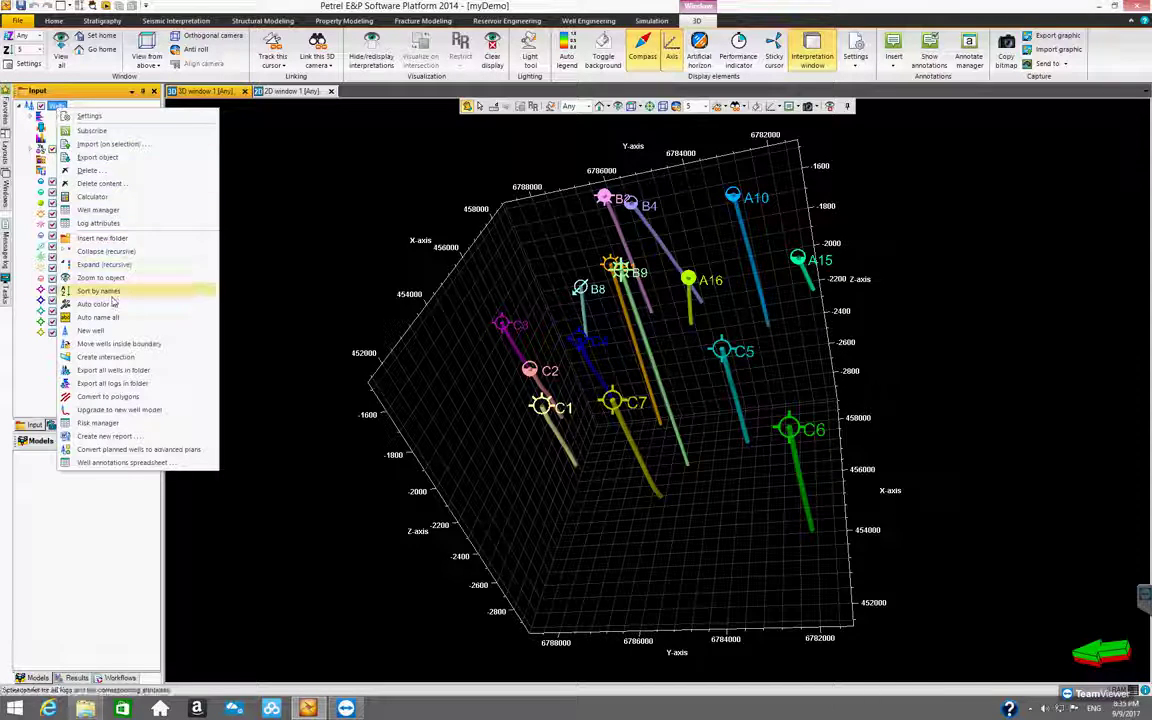
click(110, 144)
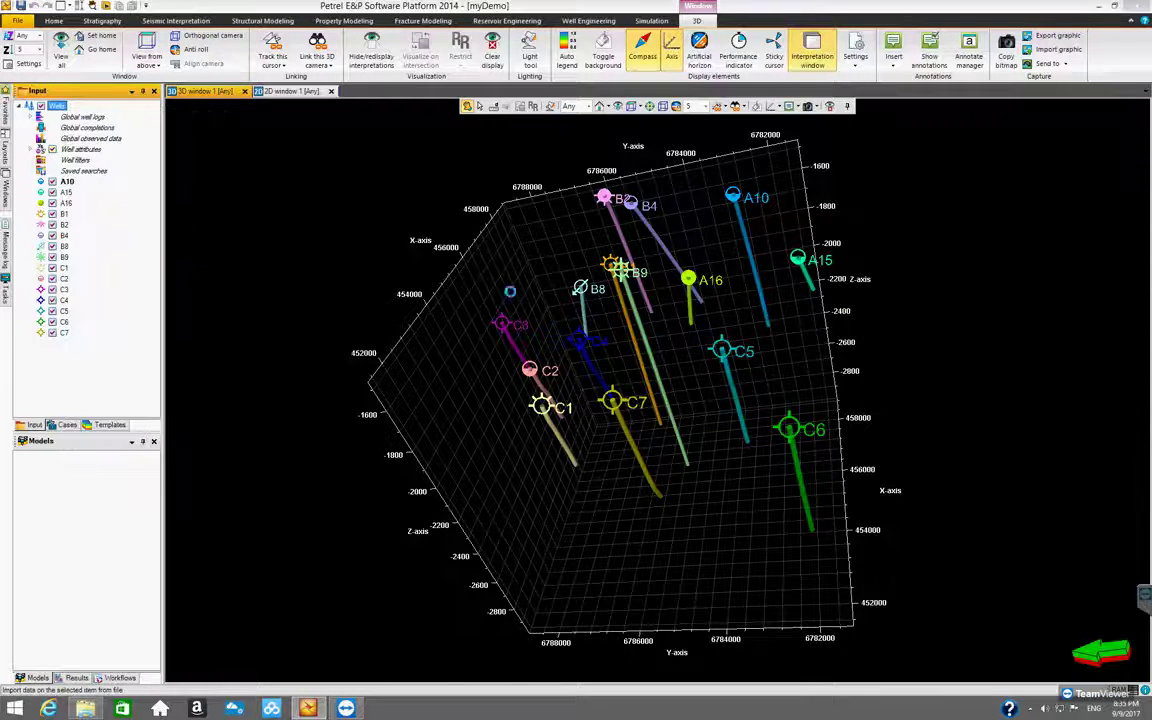
click(380, 186)
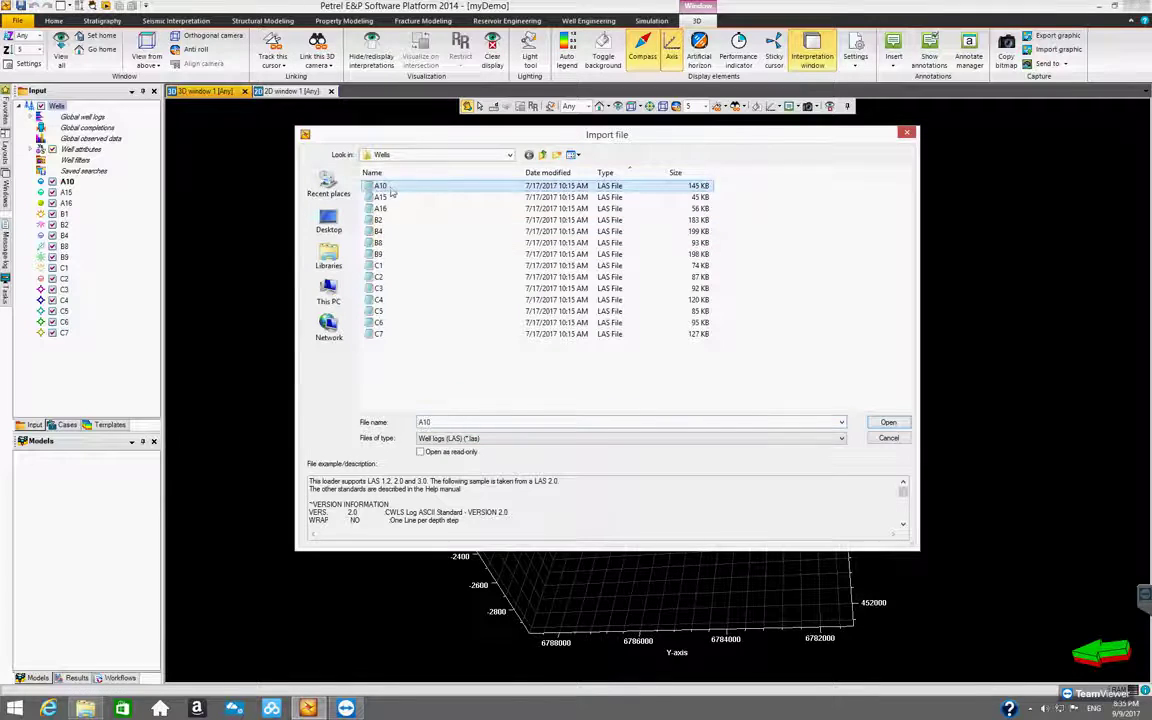
shift+click(424, 334)
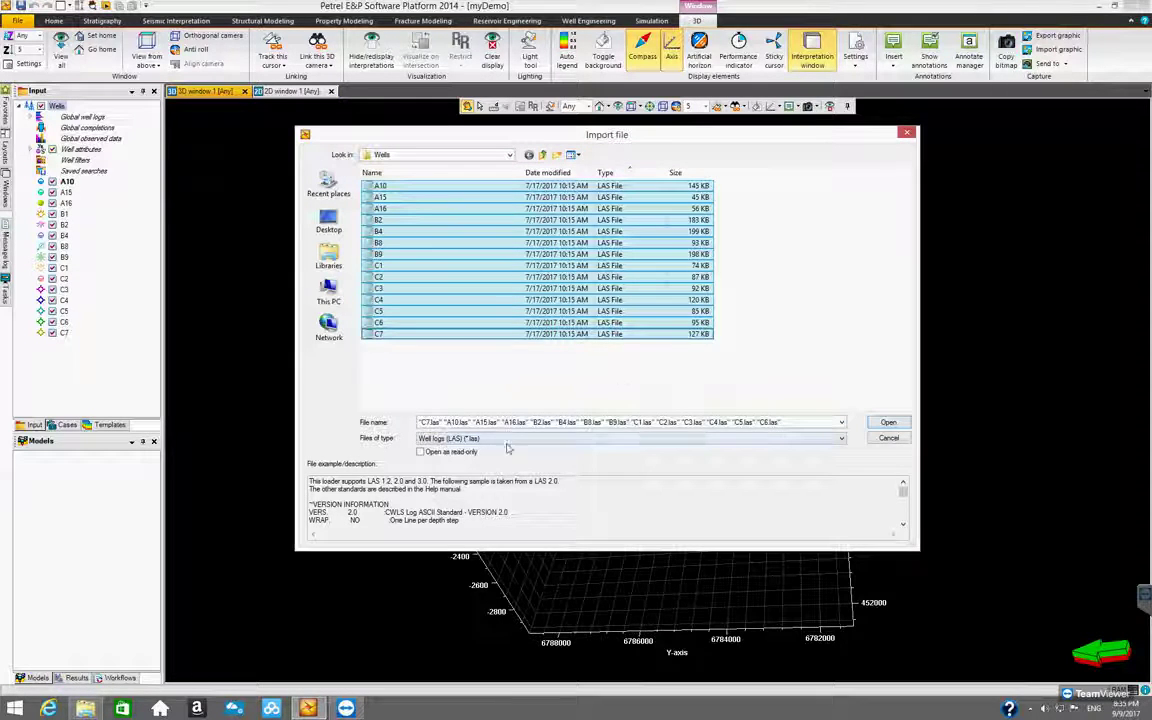
click(880, 424)
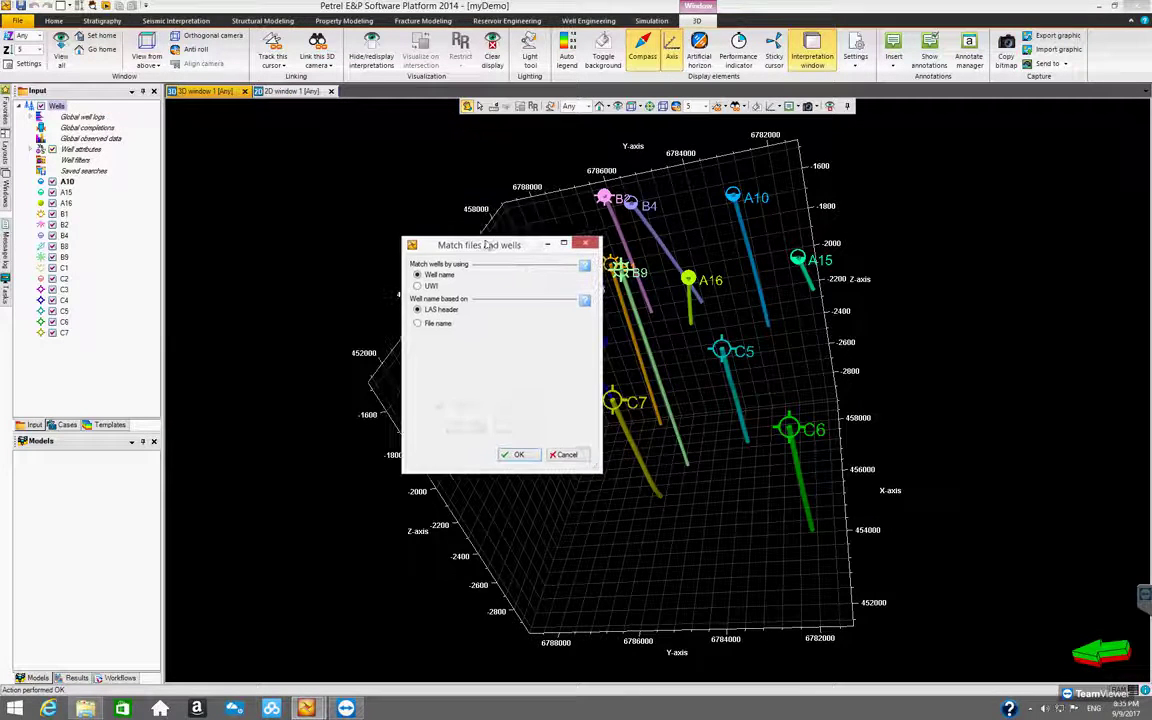
drag(601, 349, 775, 349)
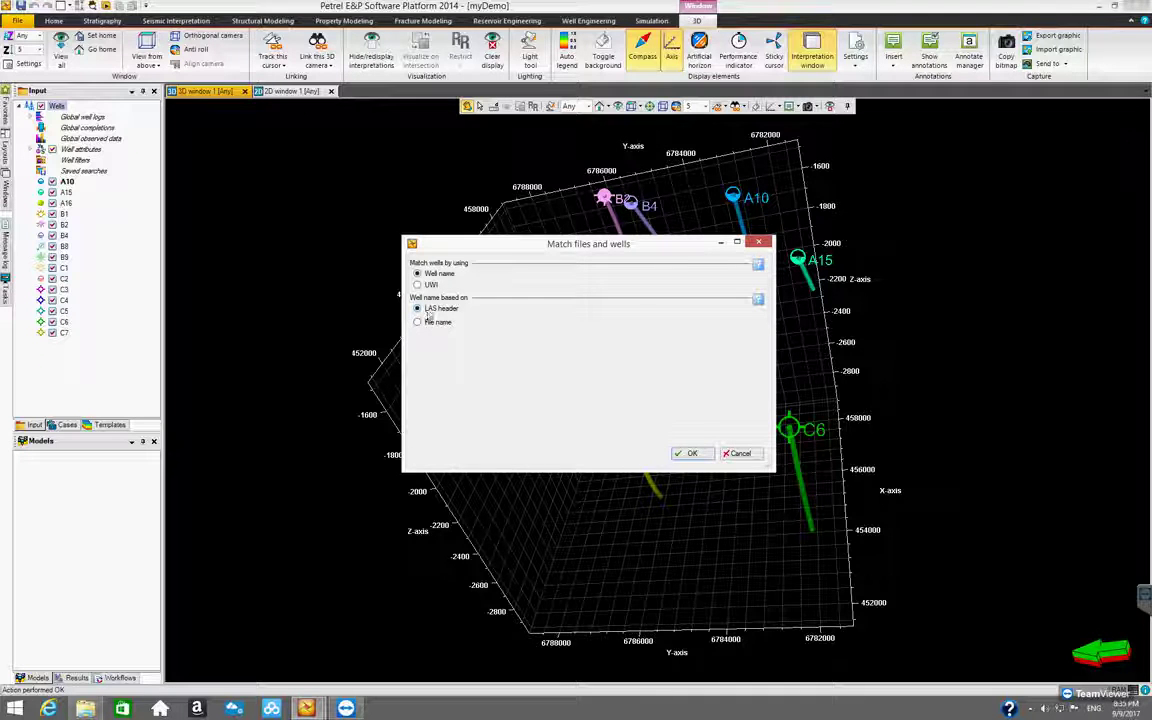
click(692, 454)
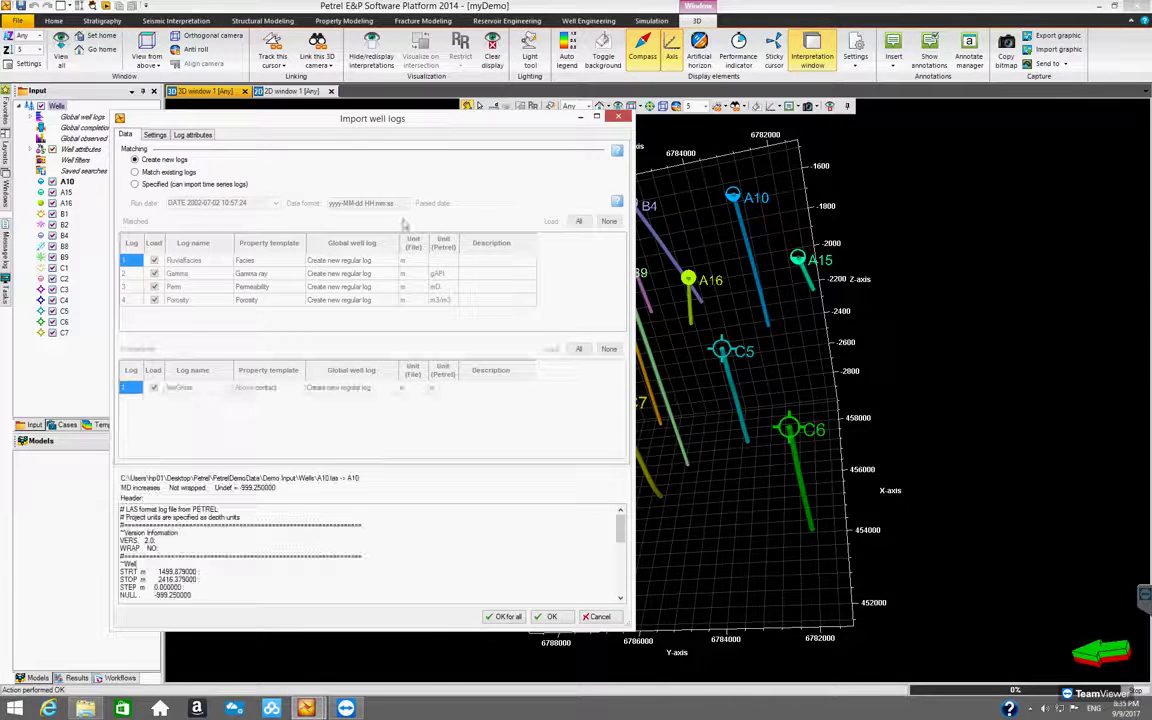
Review the data matching, Settings and Log attributes options of the well log import, and close it
drag(364, 119, 631, 120)
drag(381, 311, 321, 314)
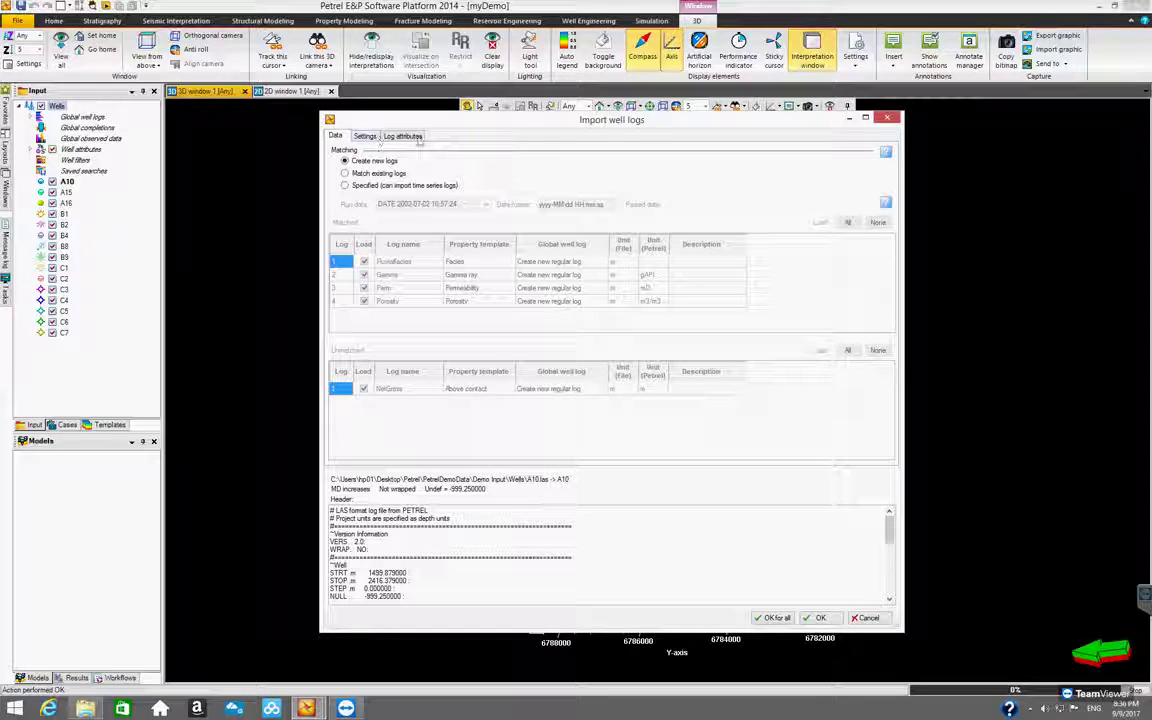
click(363, 137)
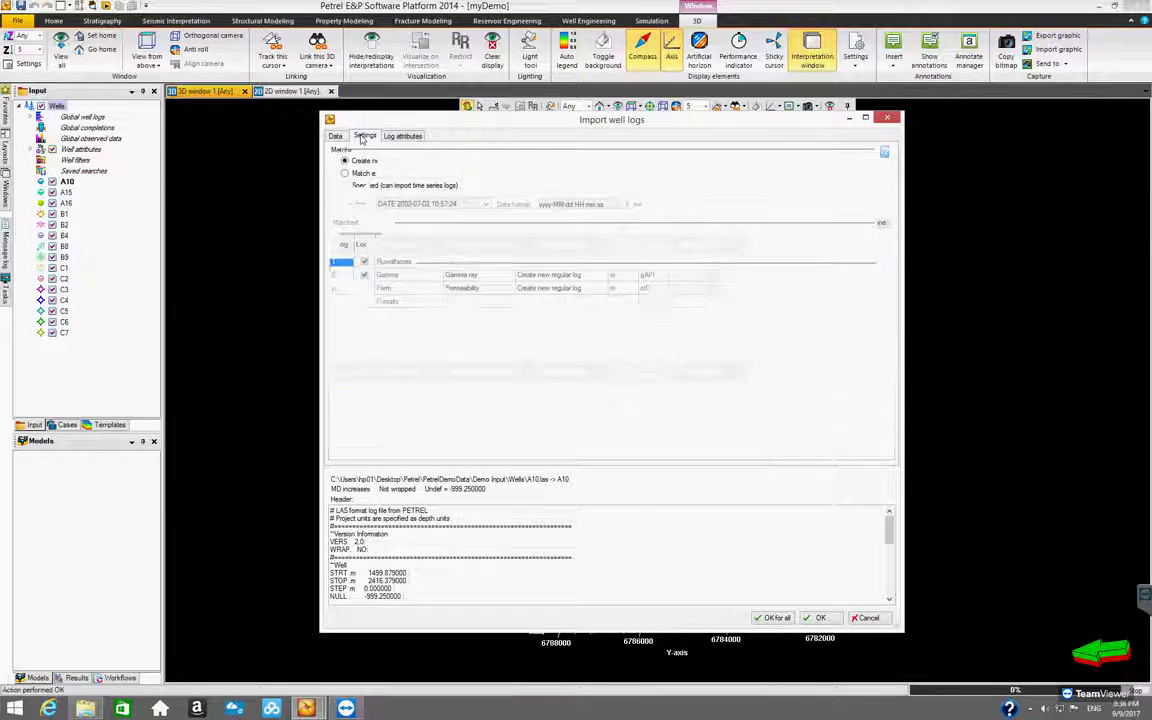
click(420, 139)
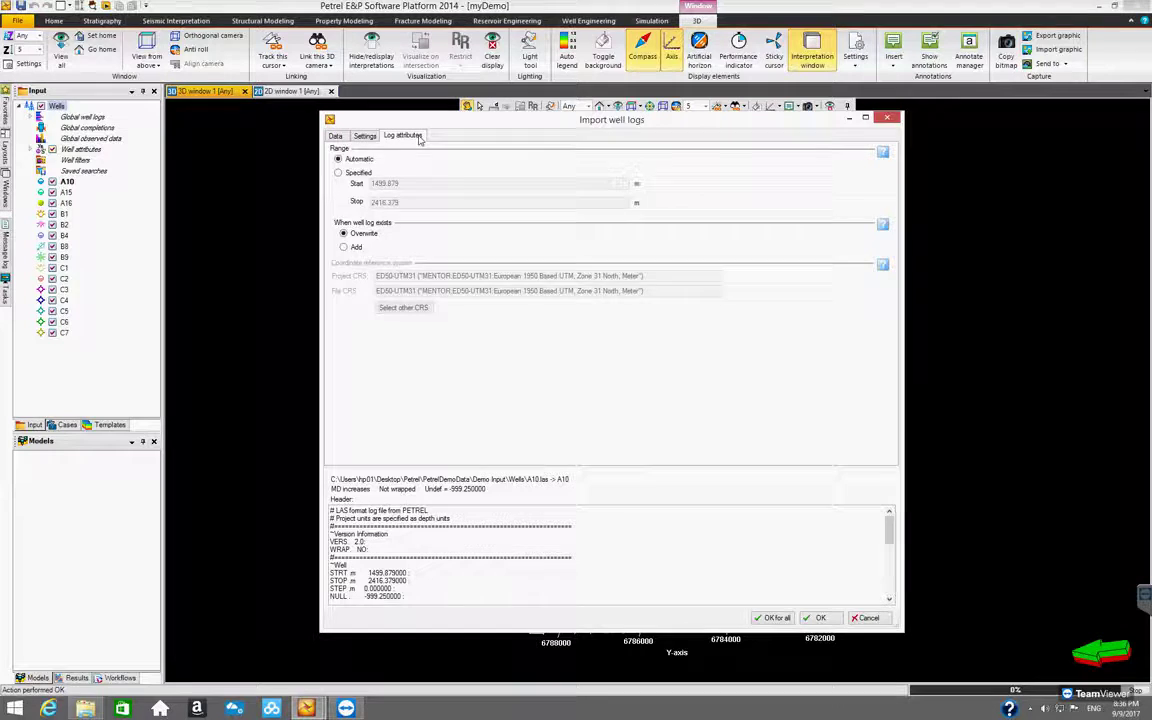
click(336, 137)
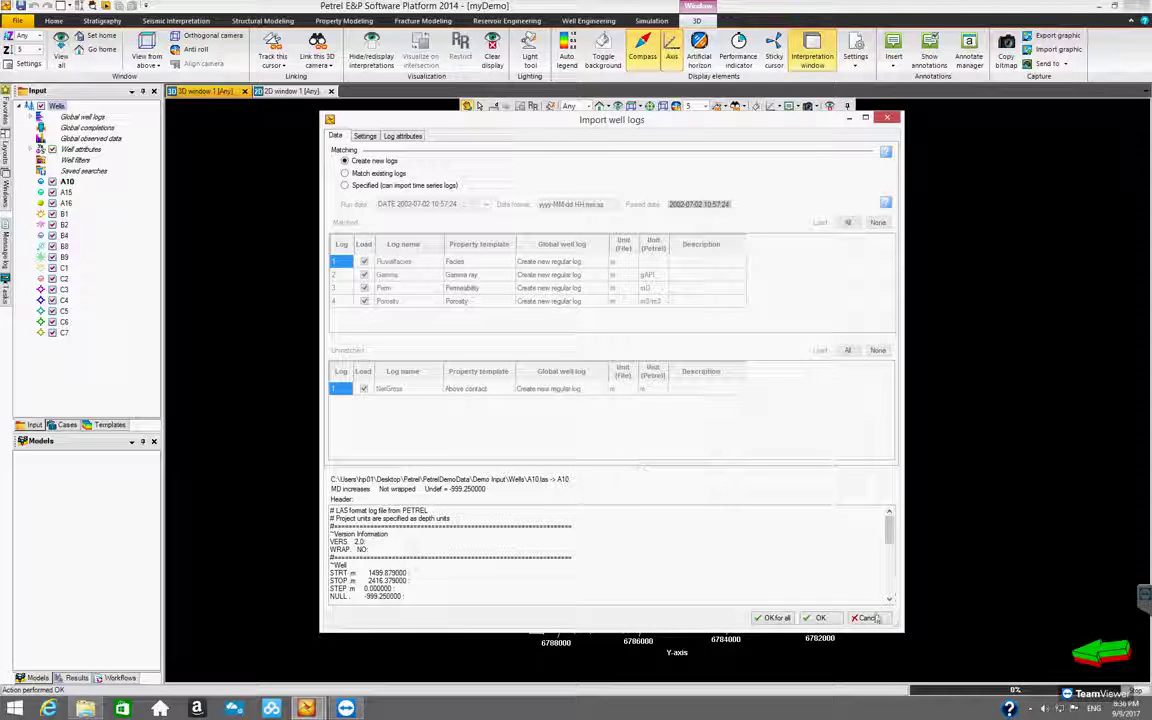
click(815, 617)
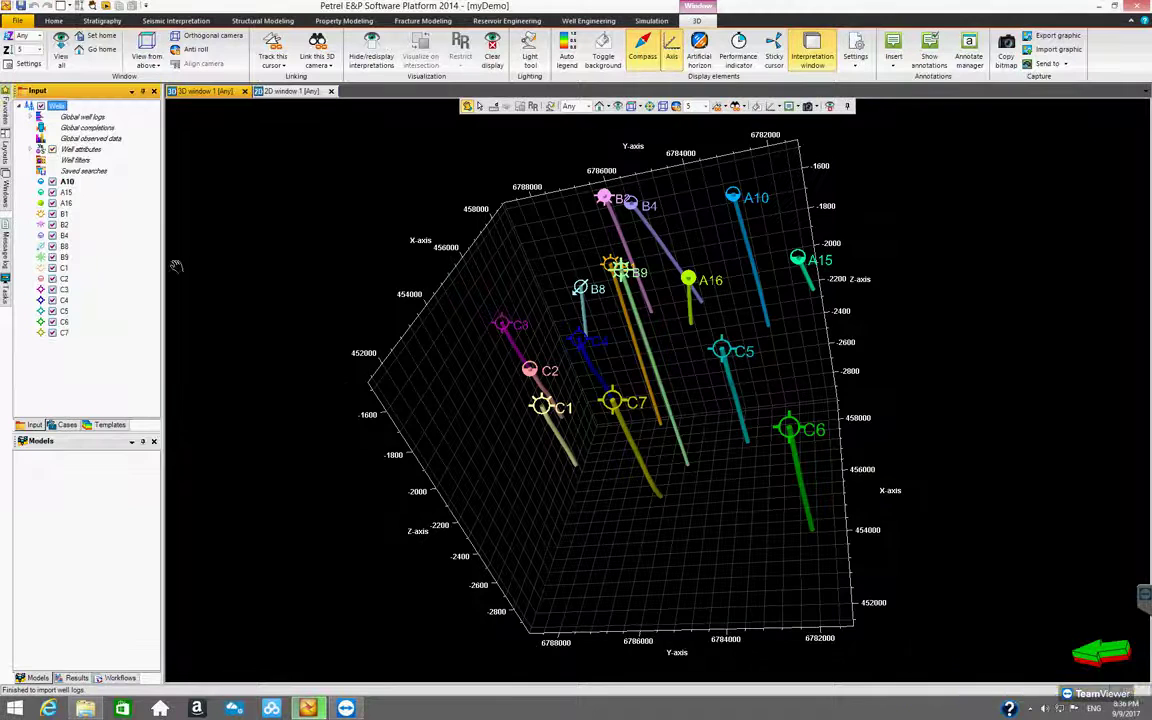
Examine the log attributes under Global well logs and the attribute list under Well attributes
click(78, 116)
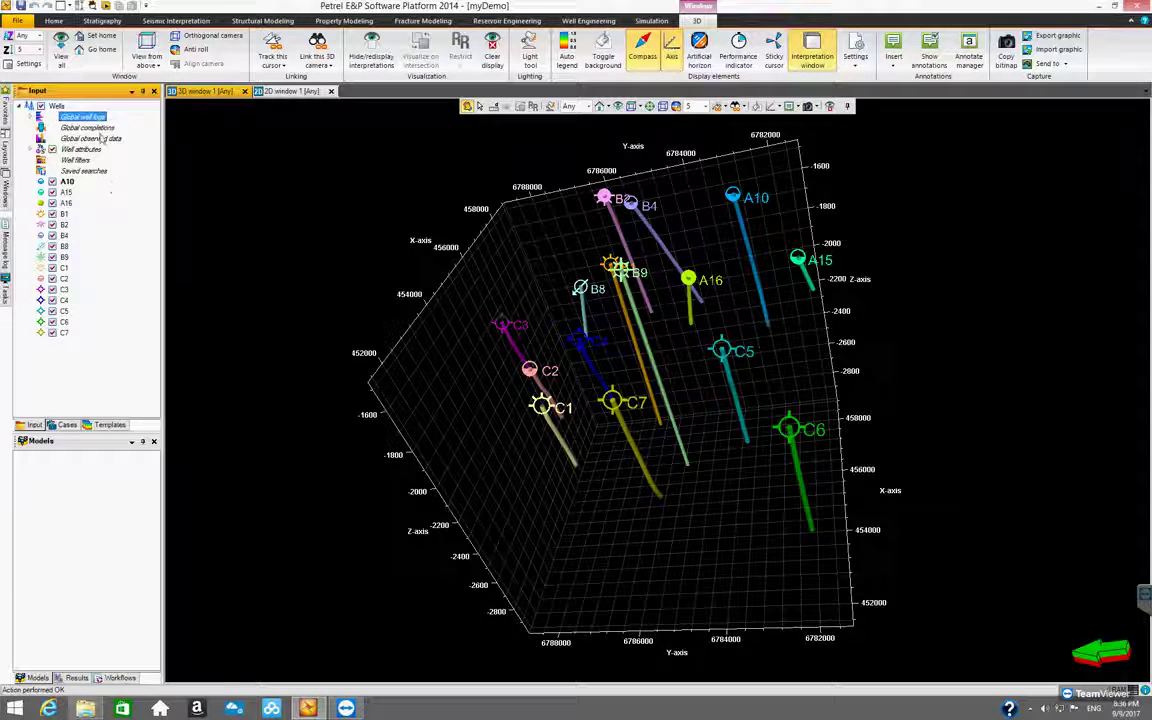
click(32, 117)
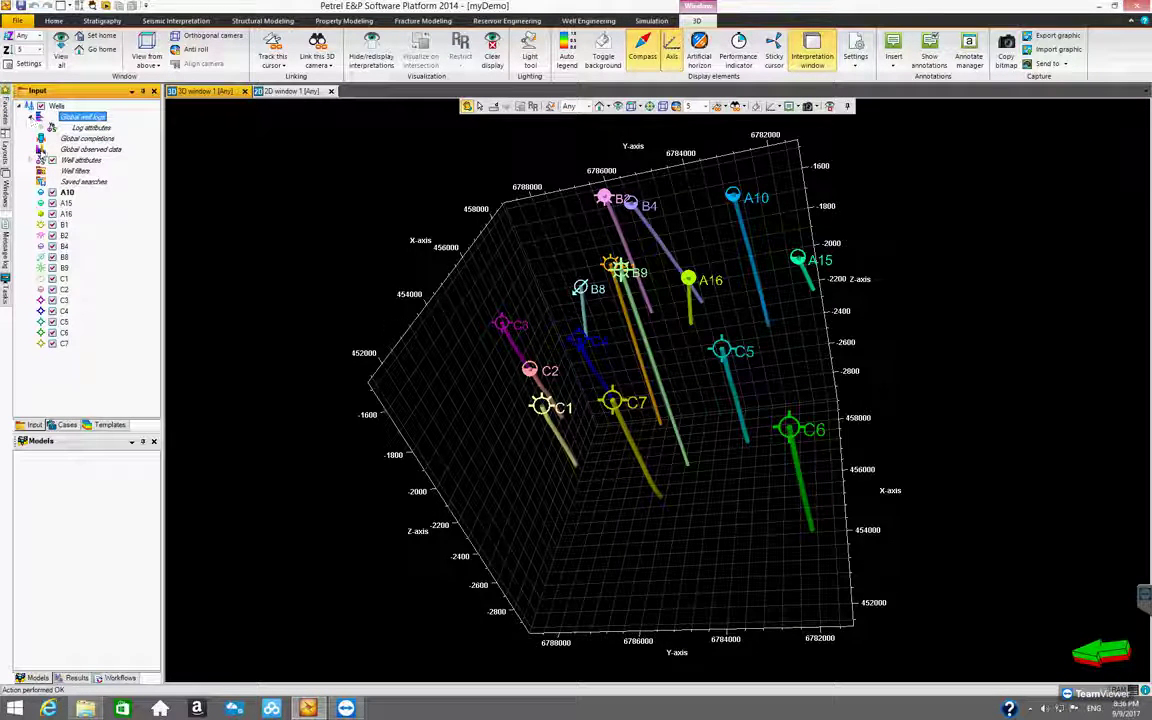
click(43, 127)
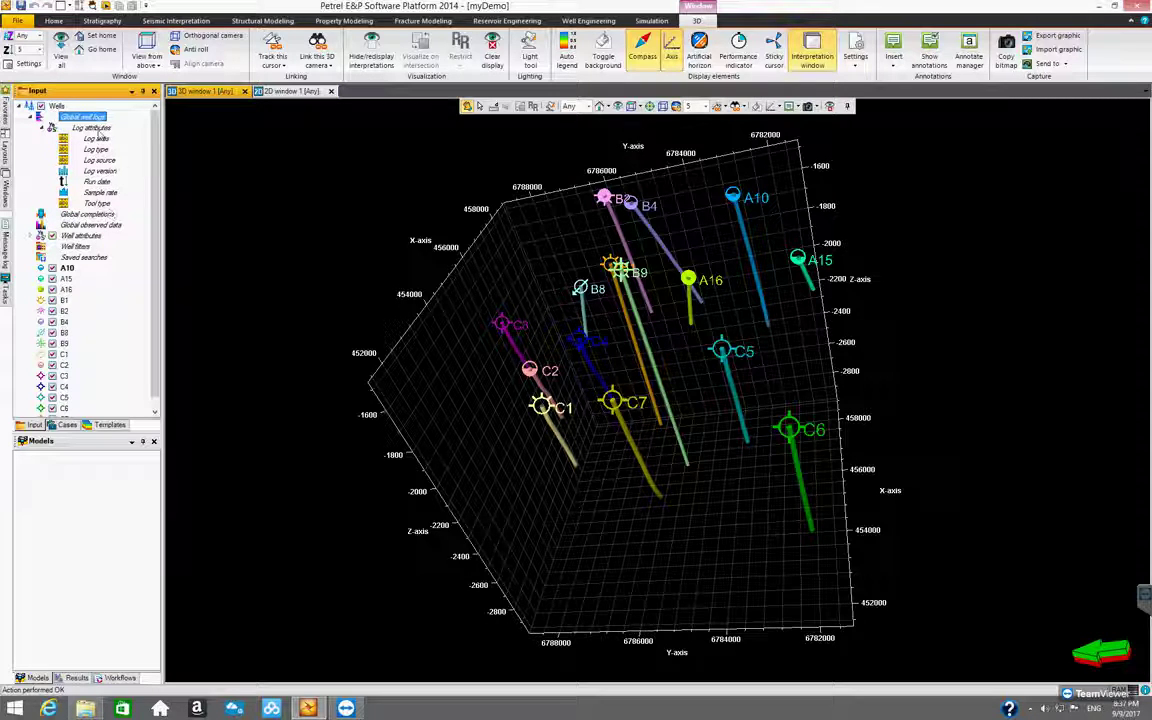
click(50, 127)
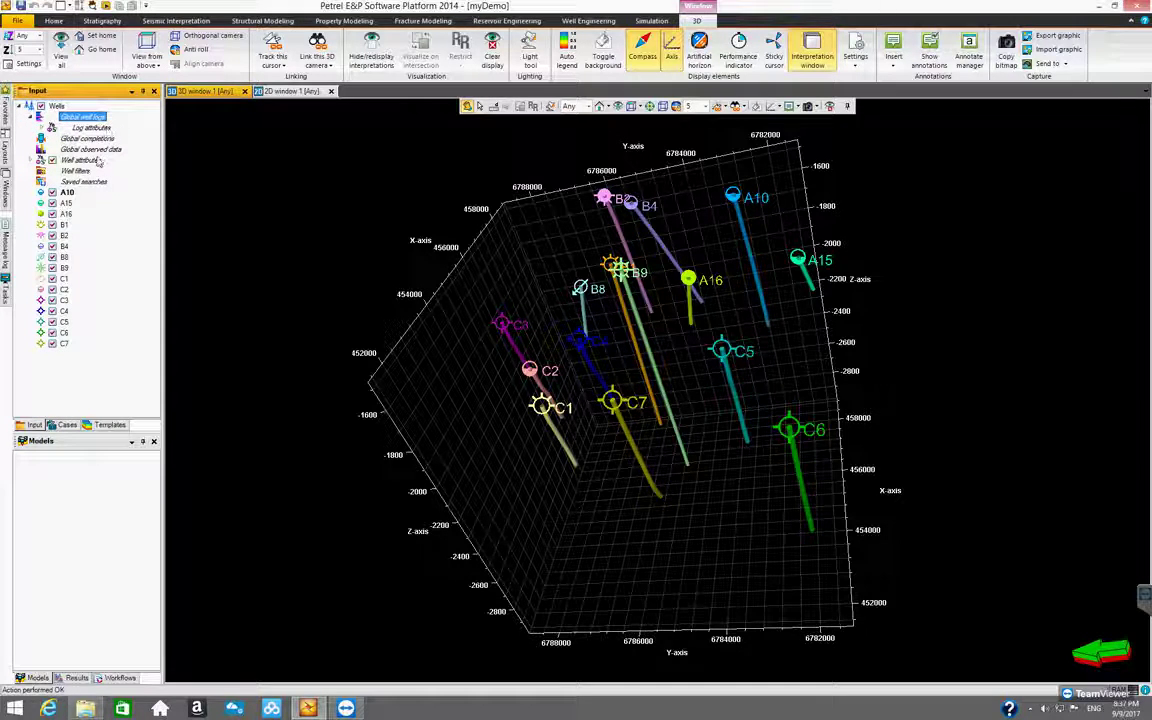
click(36, 161)
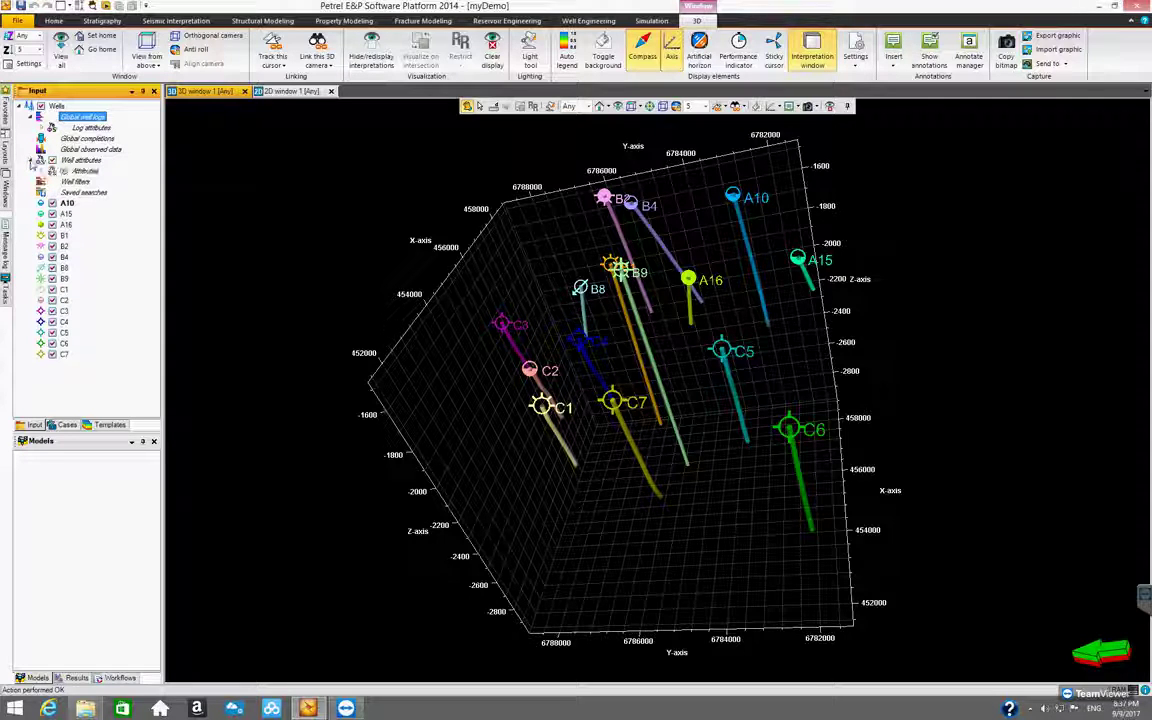
click(41, 171)
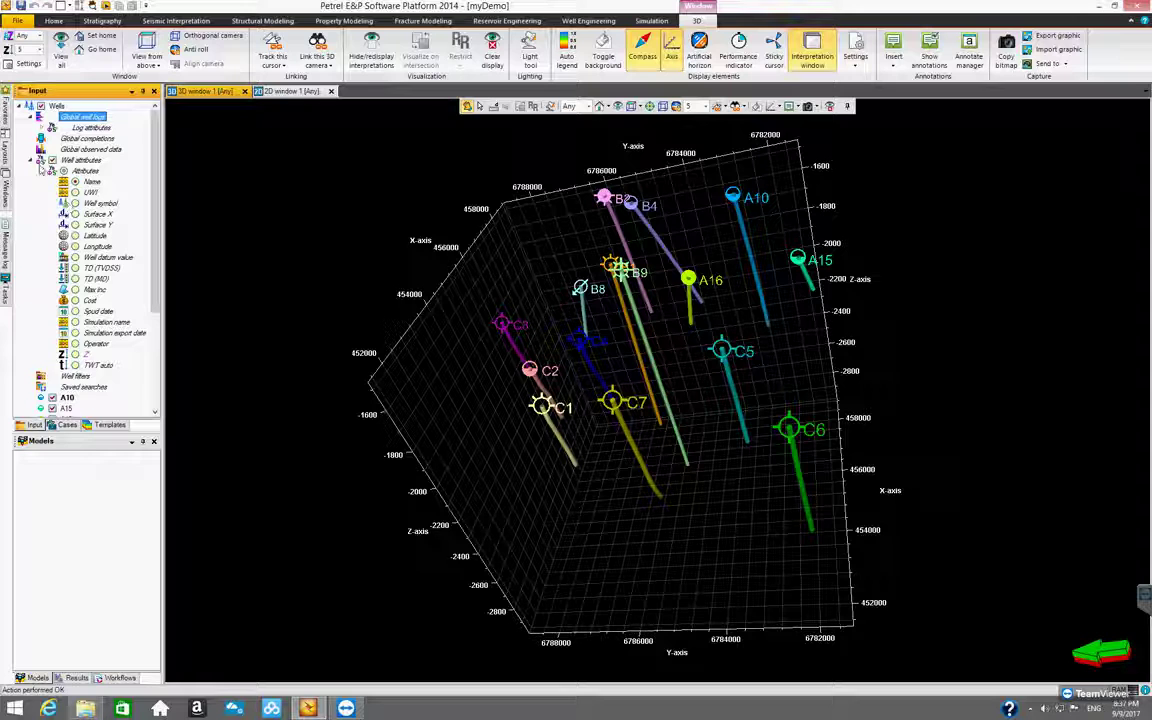
click(43, 173)
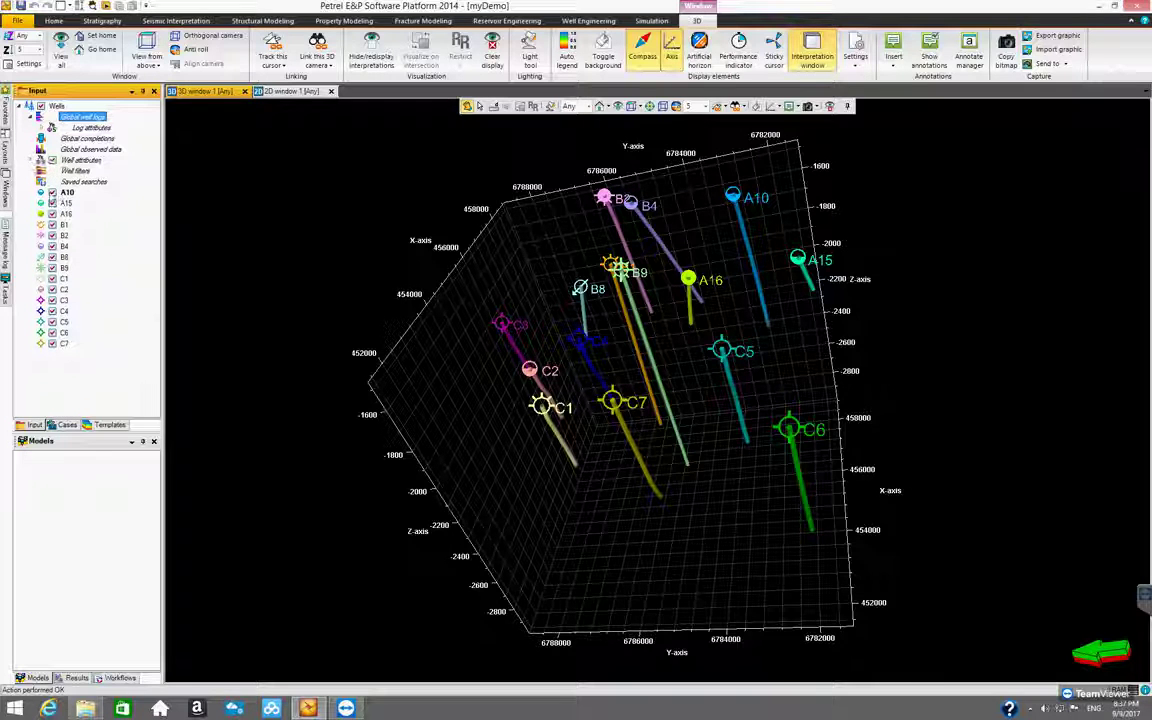
click(33, 117)
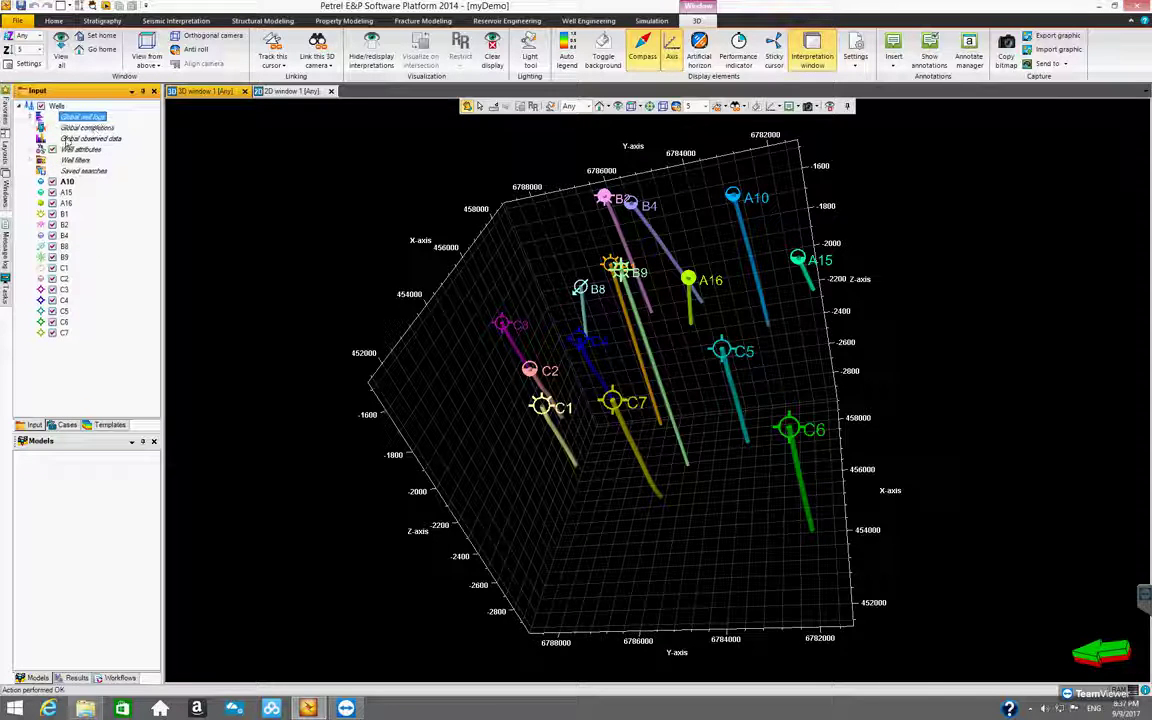
Start a new import on the Wells folder with LAS files A10 through C7, matching wells by well name from the LAS header
click(56, 106)
right_click(57, 107)
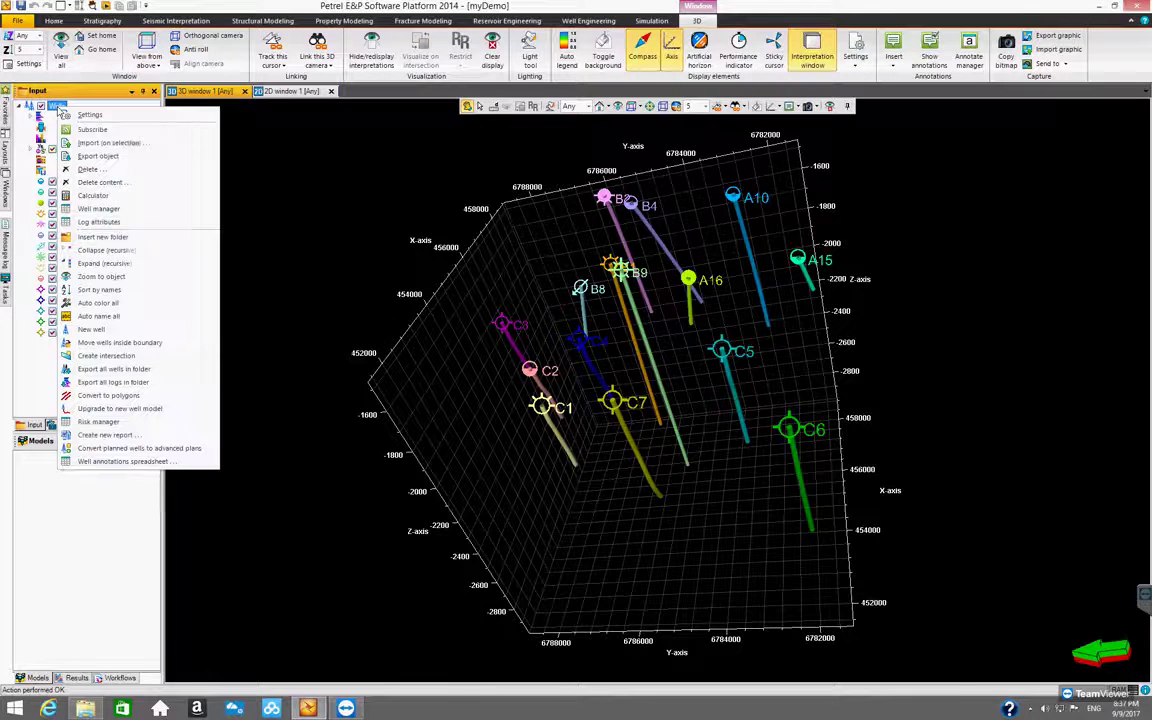
click(95, 137)
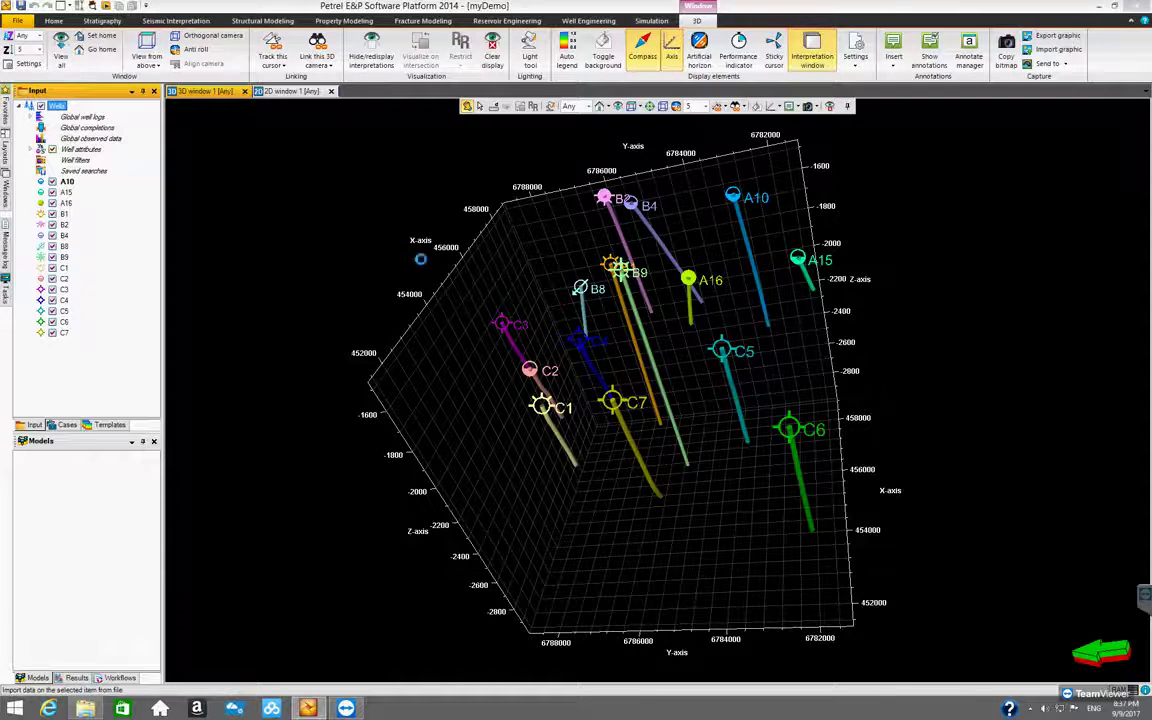
drag(407, 191, 408, 337)
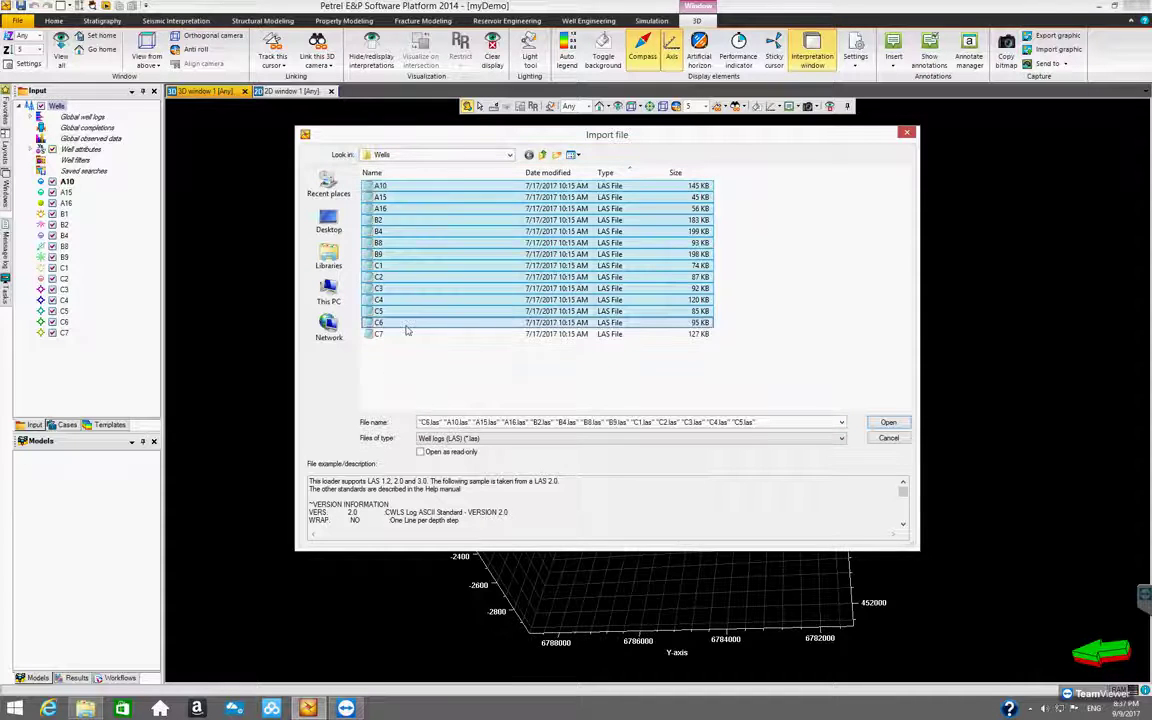
click(607, 393)
click(437, 186)
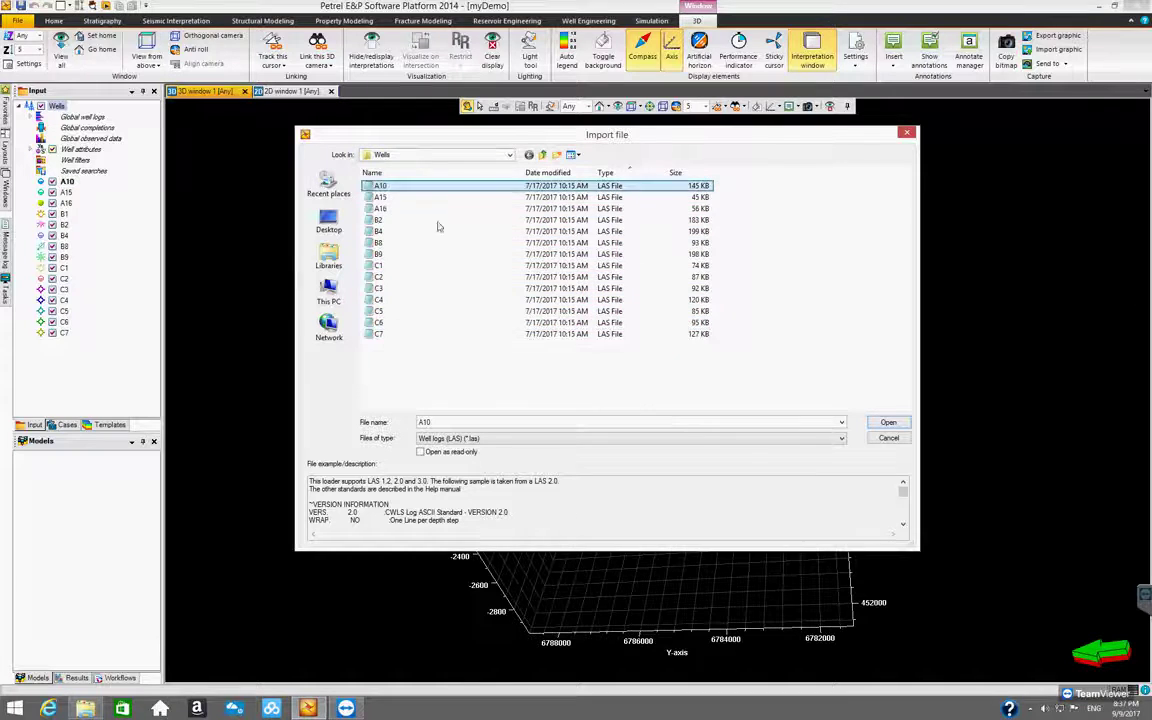
shift+click(452, 334)
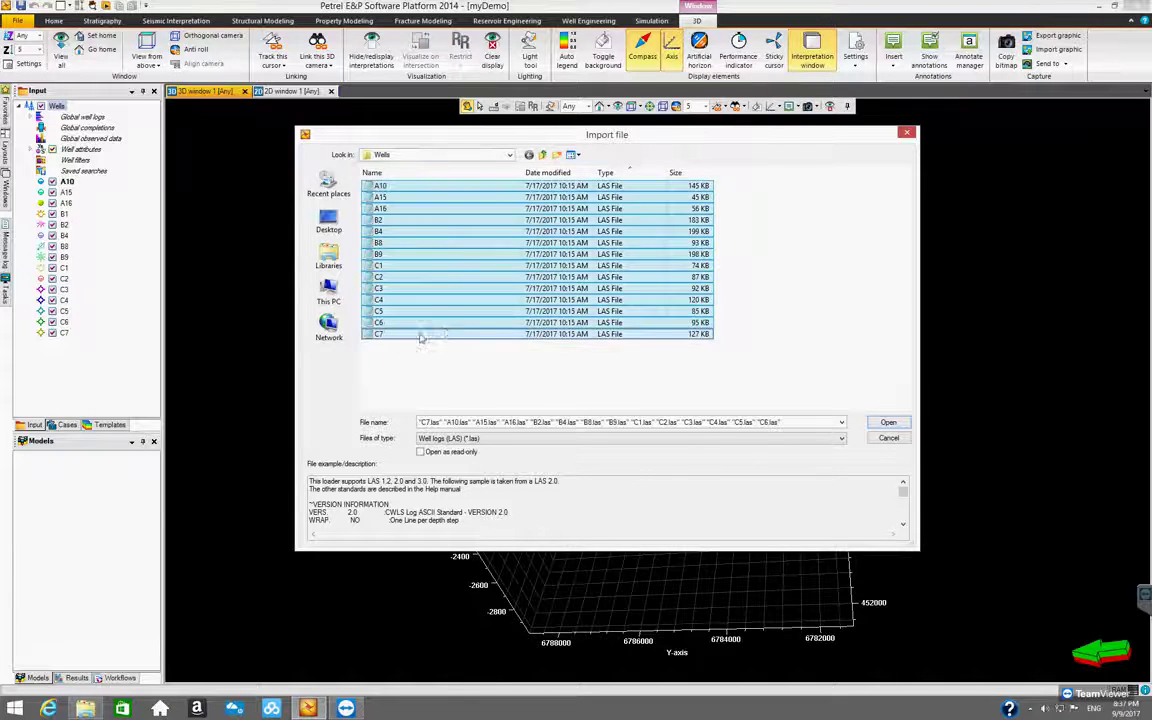
click(887, 423)
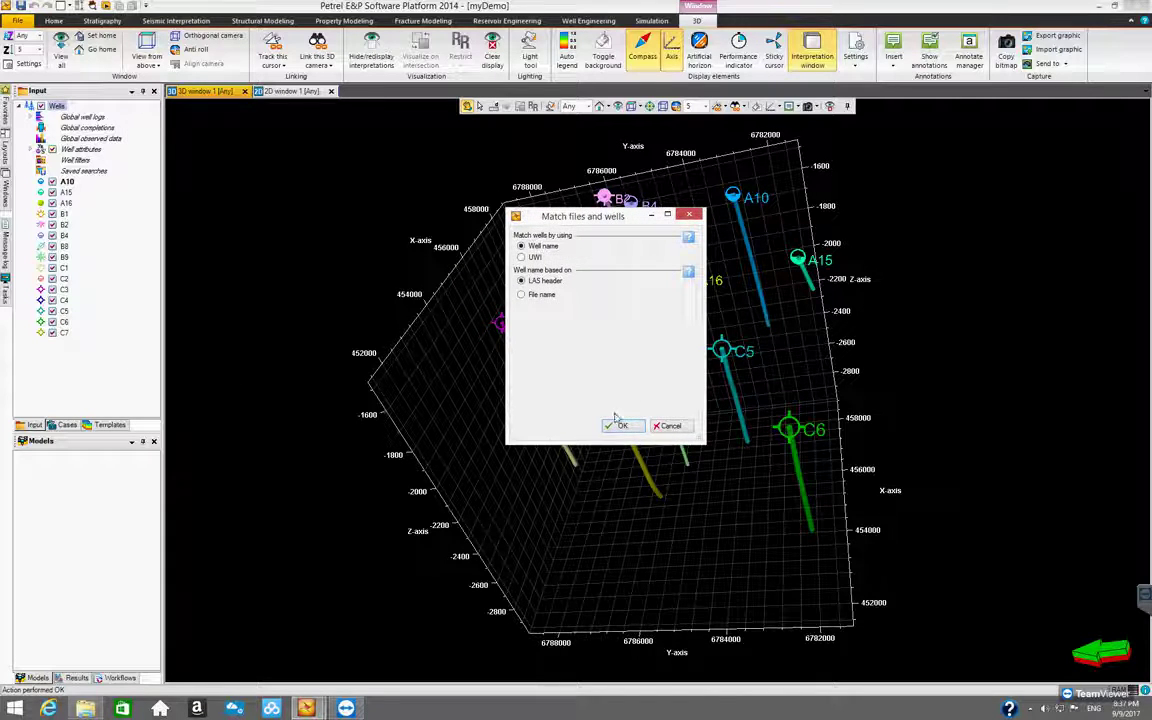
click(617, 426)
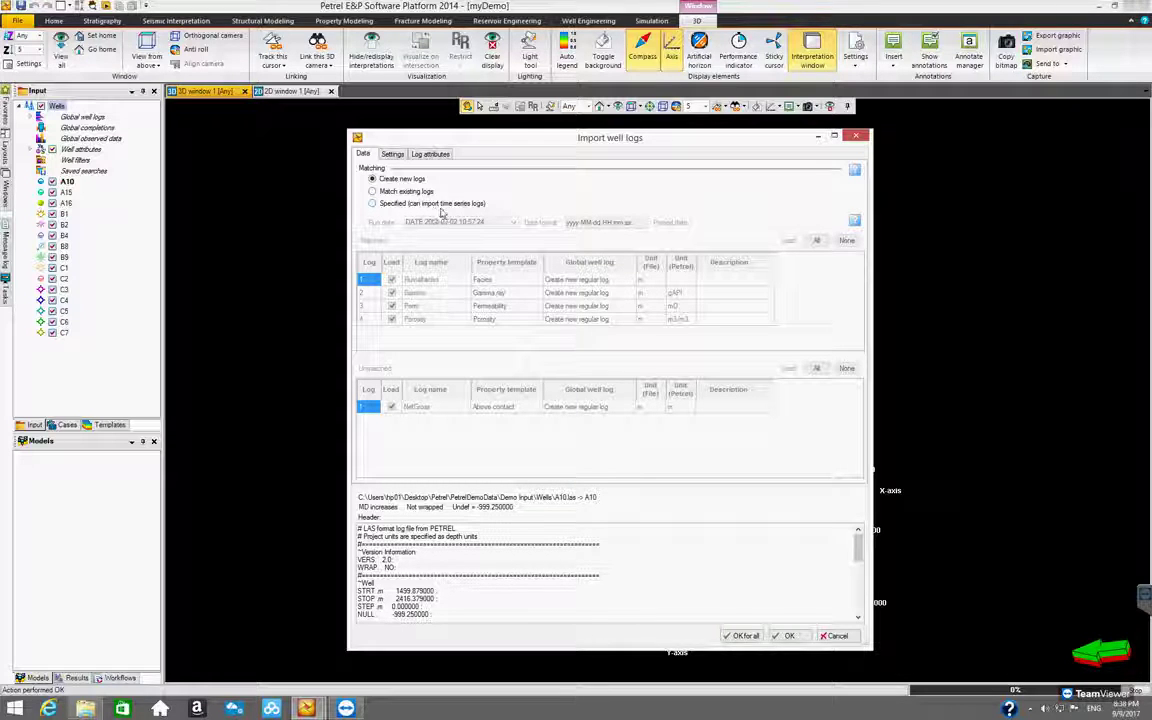
Try the Specified matching option for the log import and return to Create new logs
click(372, 204)
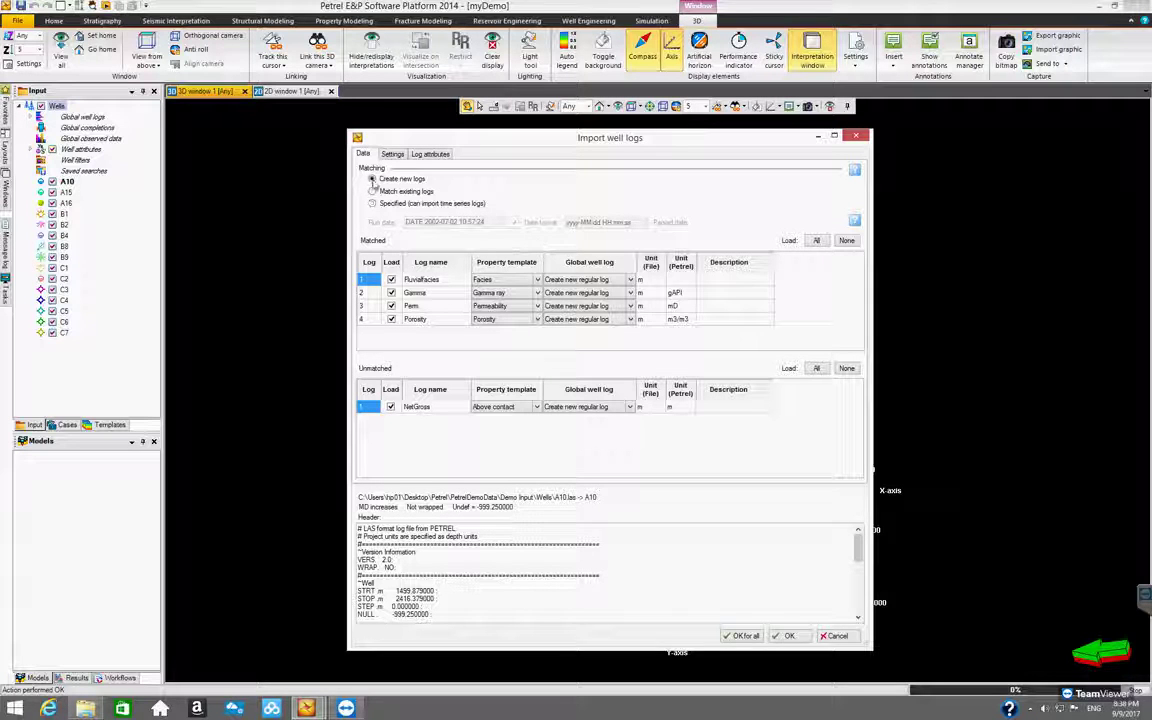
click(372, 180)
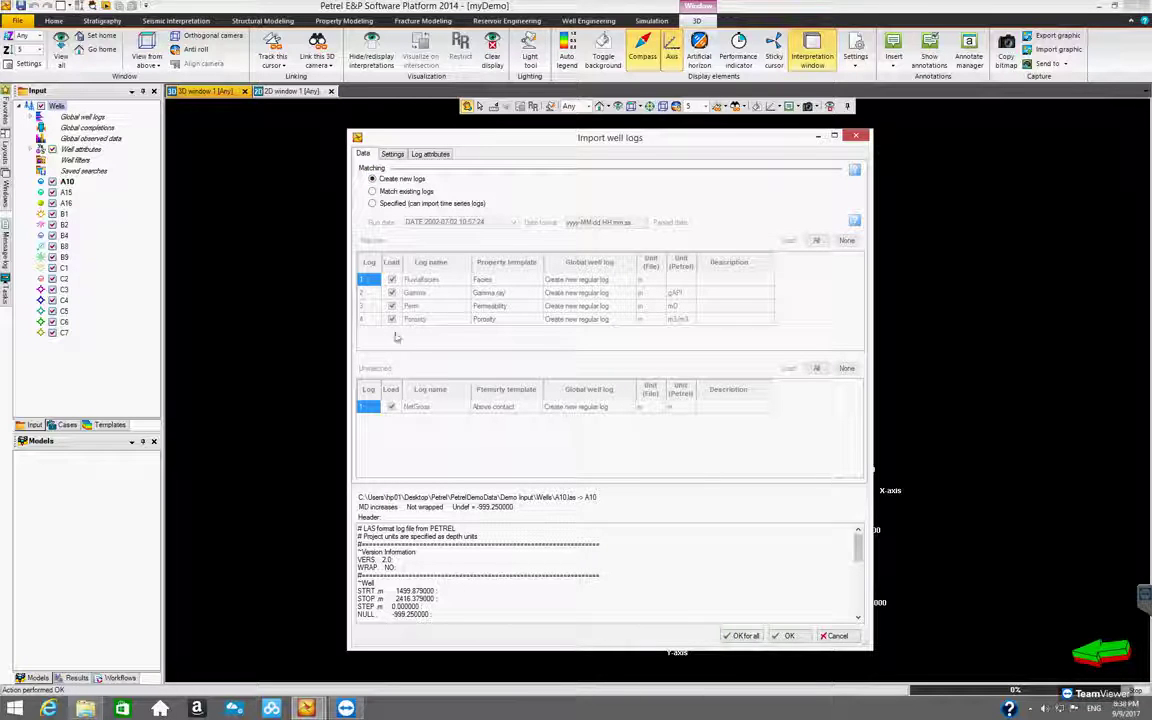
Set the log matching to Specified and review the Global well log choices for Fluvialfacies, keeping Create new regular log
click(372, 204)
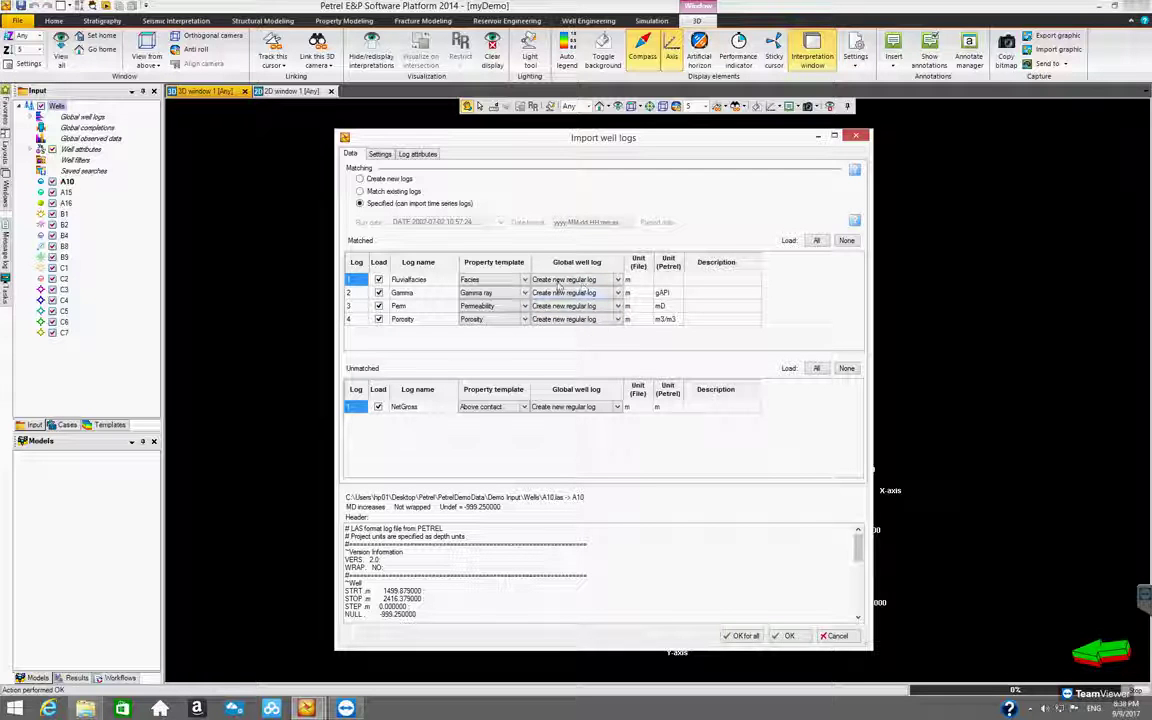
click(618, 280)
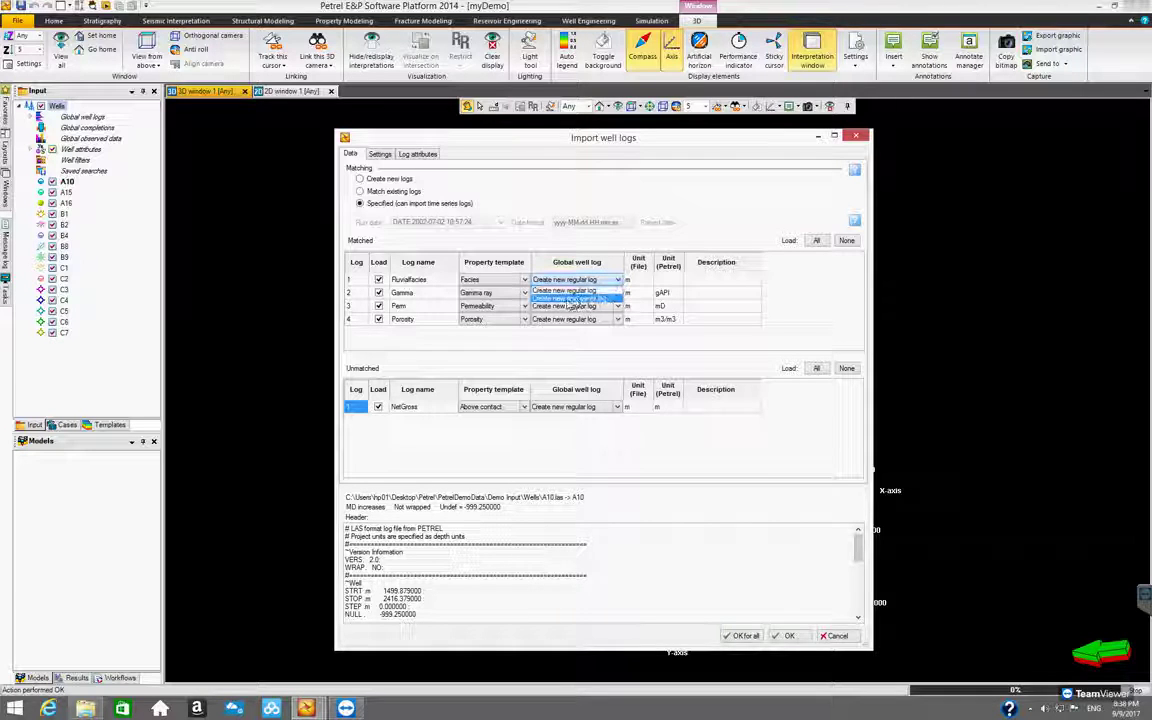
click(619, 286)
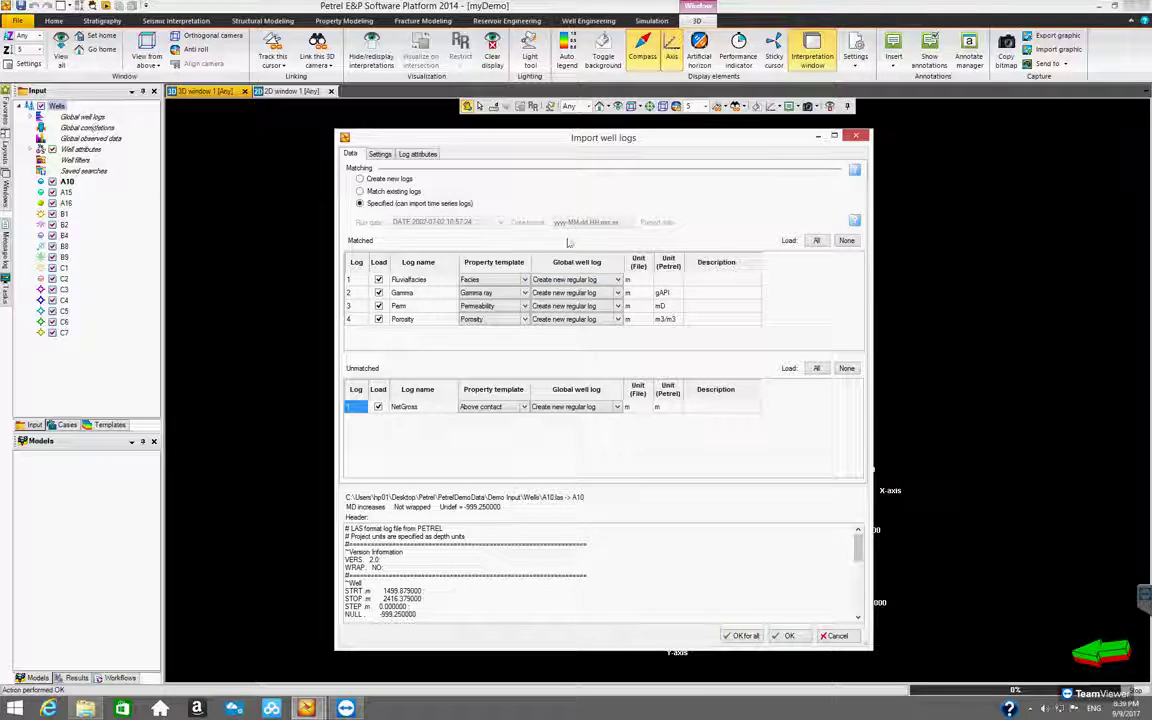
click(617, 281)
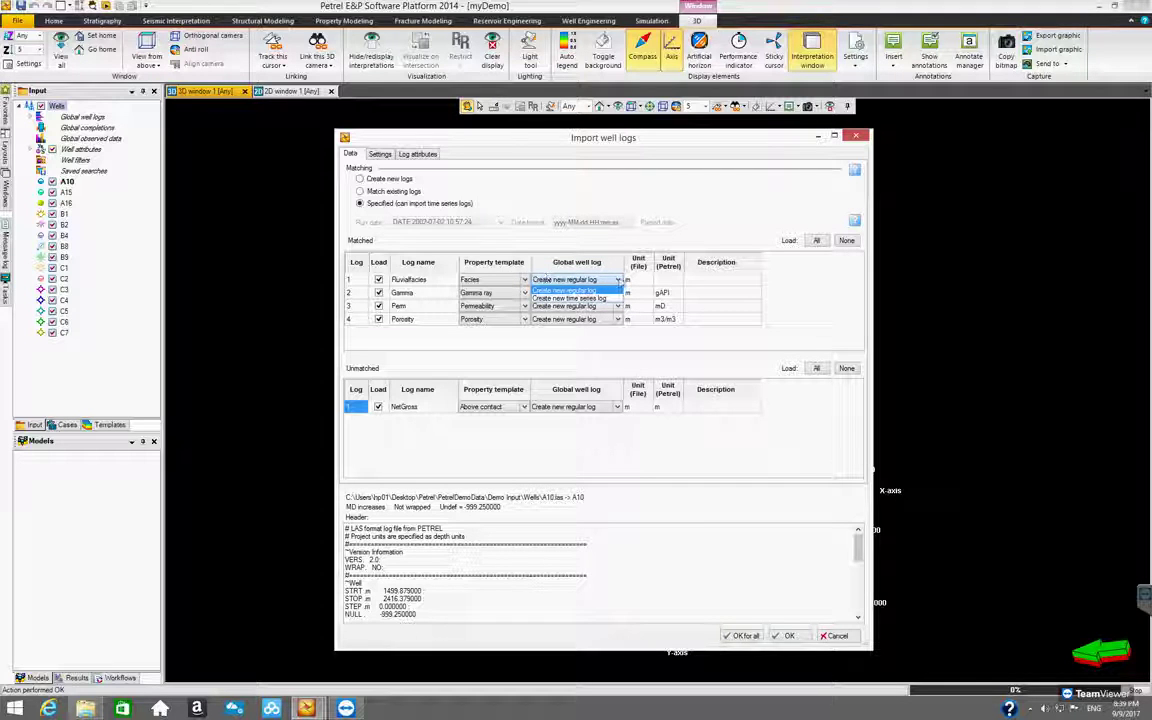
click(618, 281)
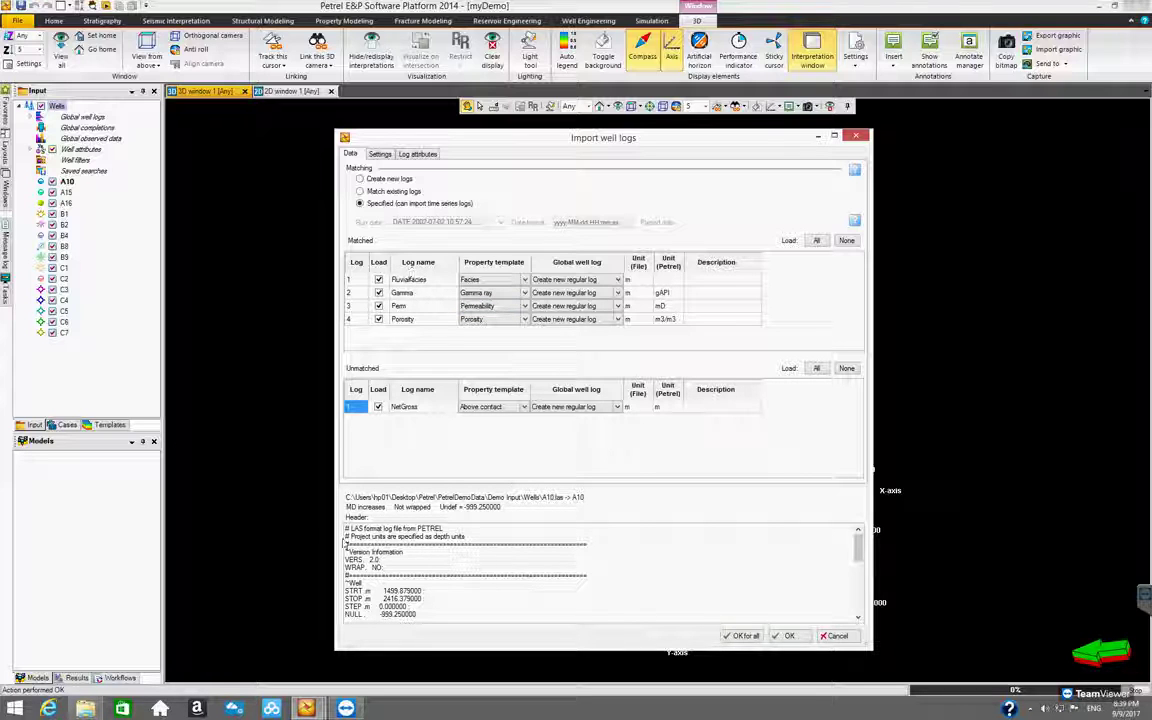
Enlarge the import dialog and its header preview, and read the A10.las header through to its curve section
drag(292, 523, 255, 519)
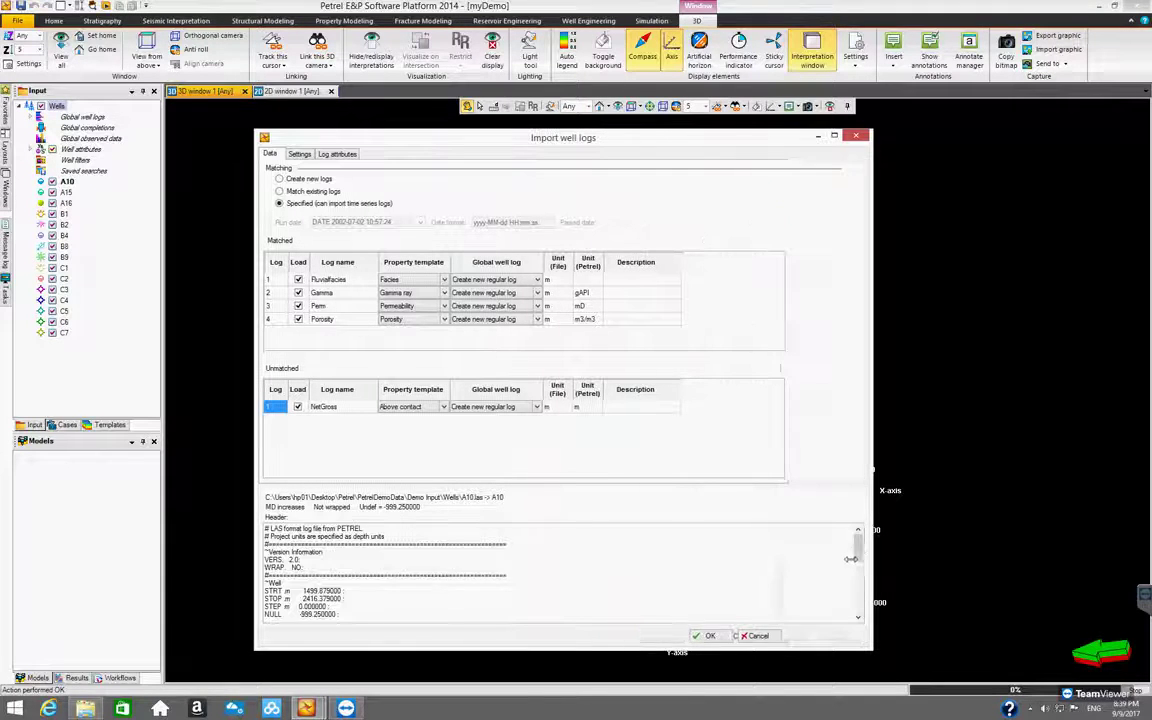
mouse_move(858, 551)
mouse_down()
mouse_move(865, 604)
mouse_move(862, 540)
mouse_up()
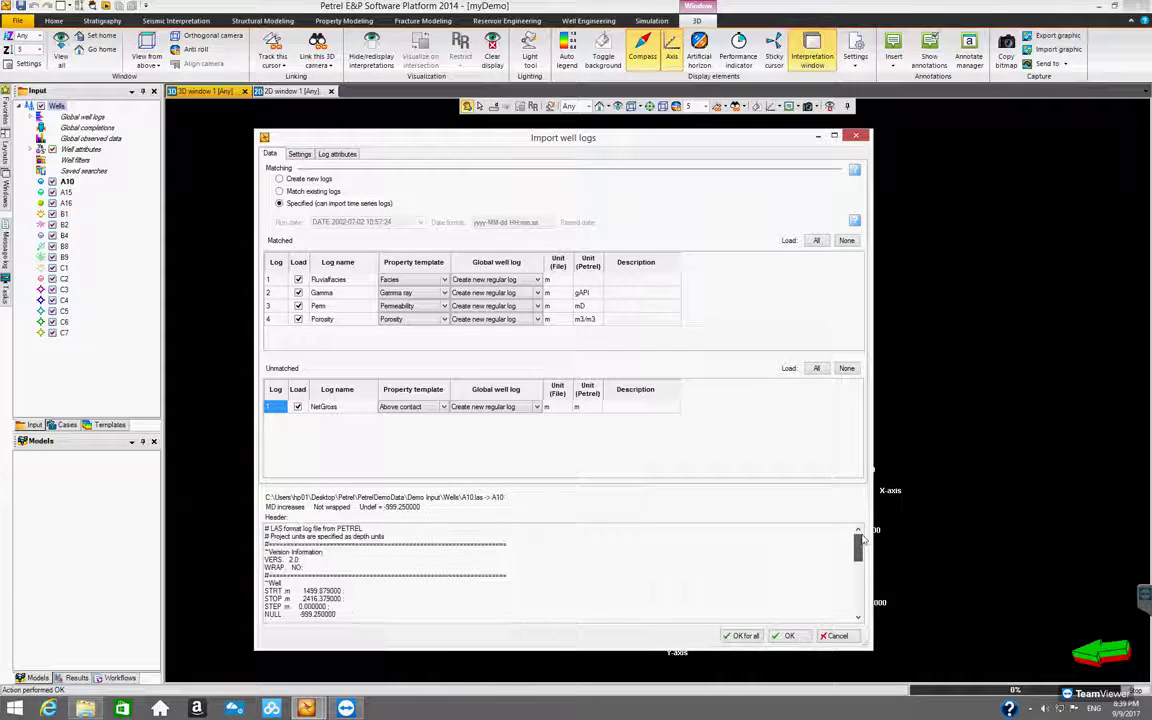
scroll(775, 540, down, 6)
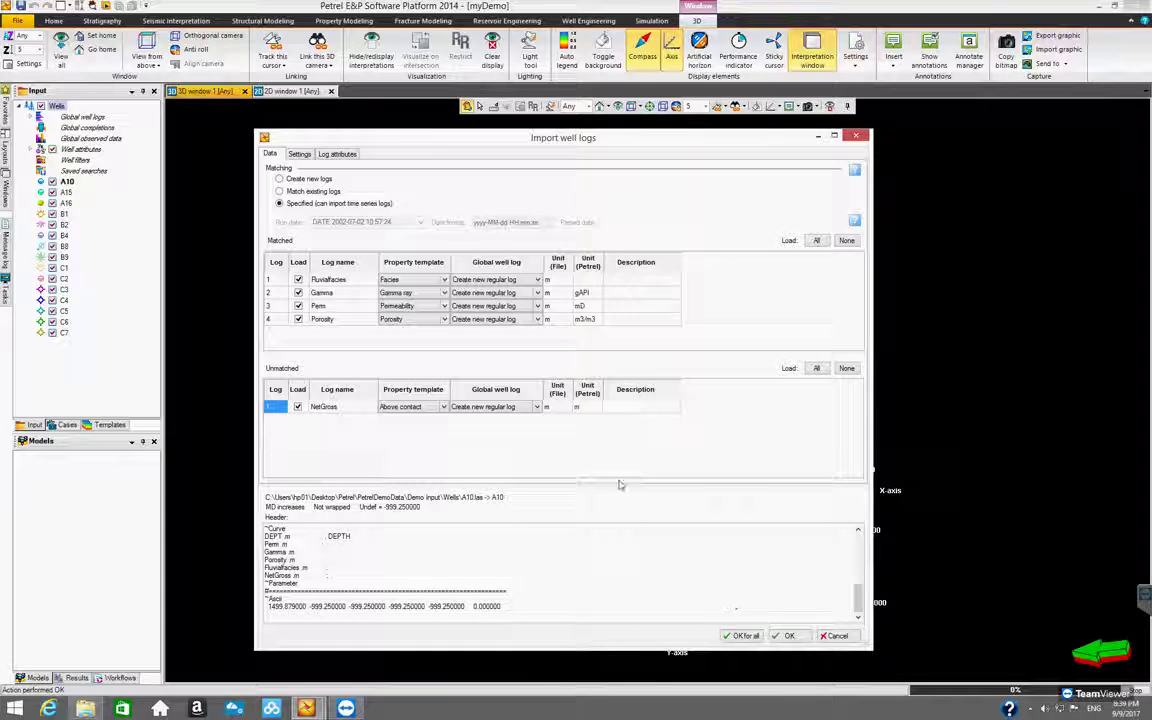
drag(619, 486, 621, 459)
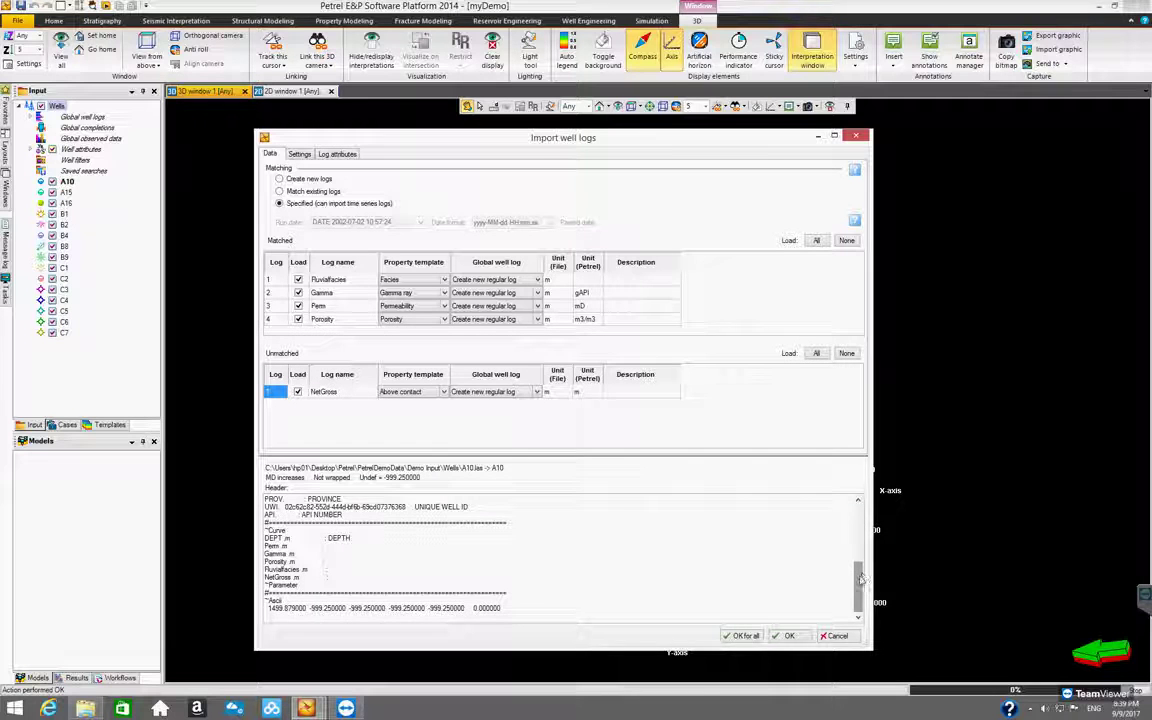
scroll(858, 572, up, 4)
scroll(855, 568, down, 4)
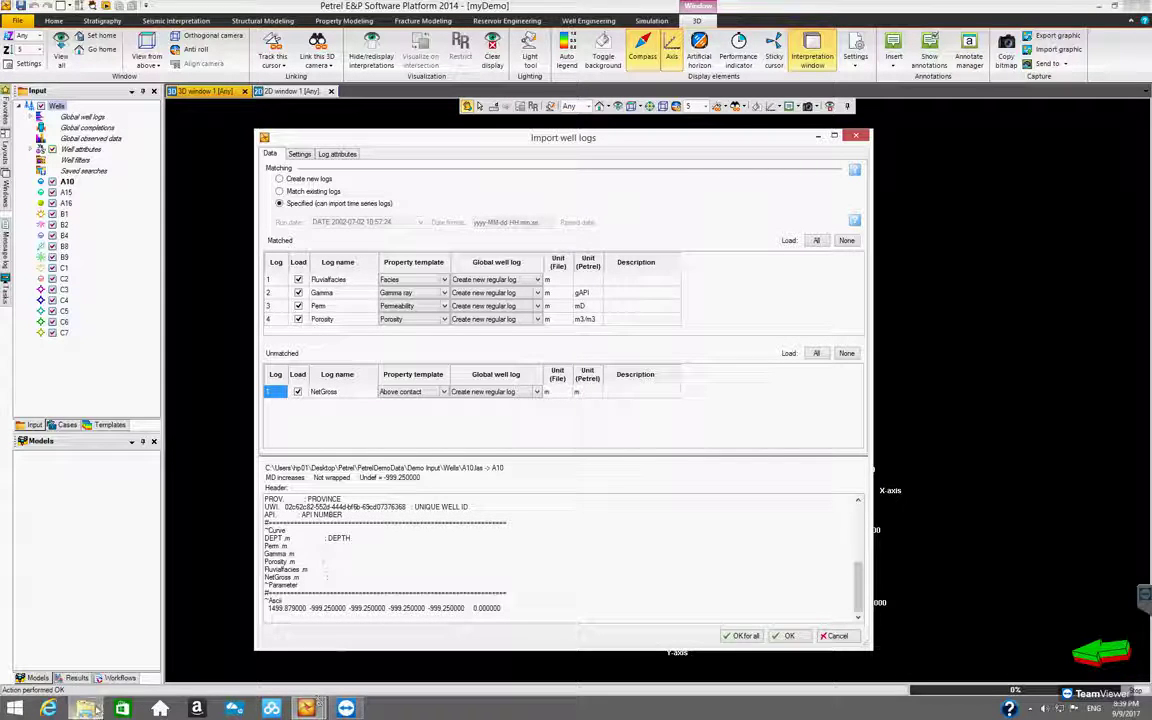
Switch to the Wells folder, open the A10 LAS file in Notepad in a wider window, and look over its header and data
mouse_move(95, 709)
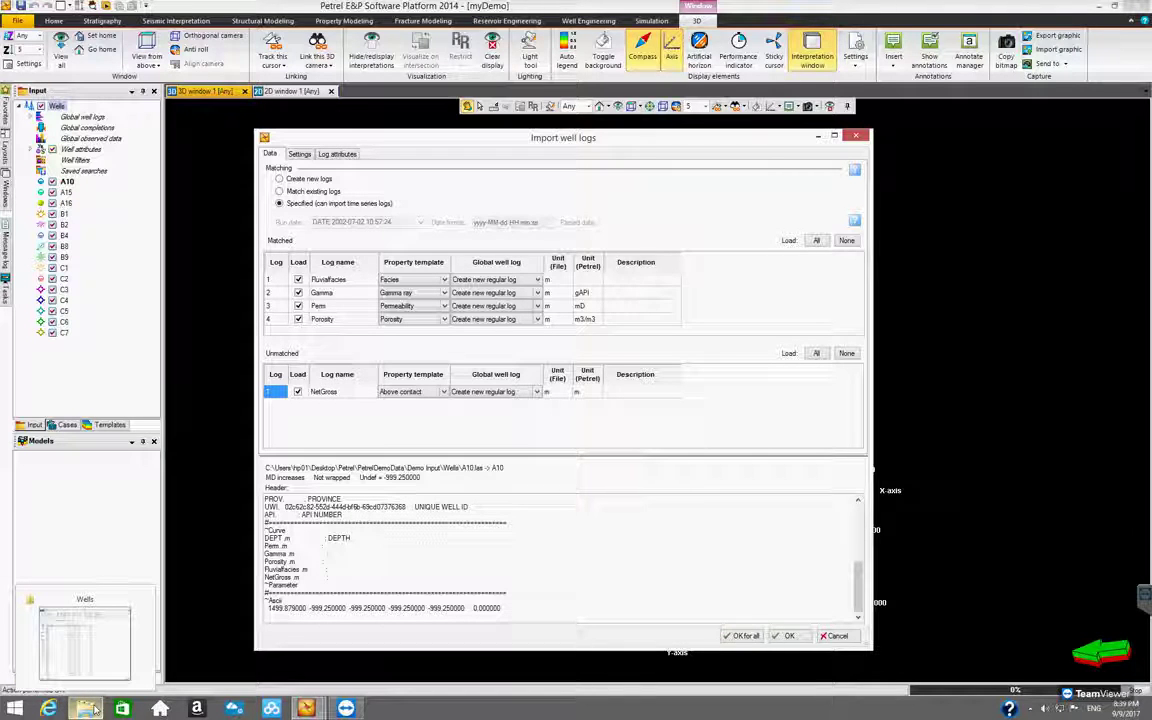
click(90, 708)
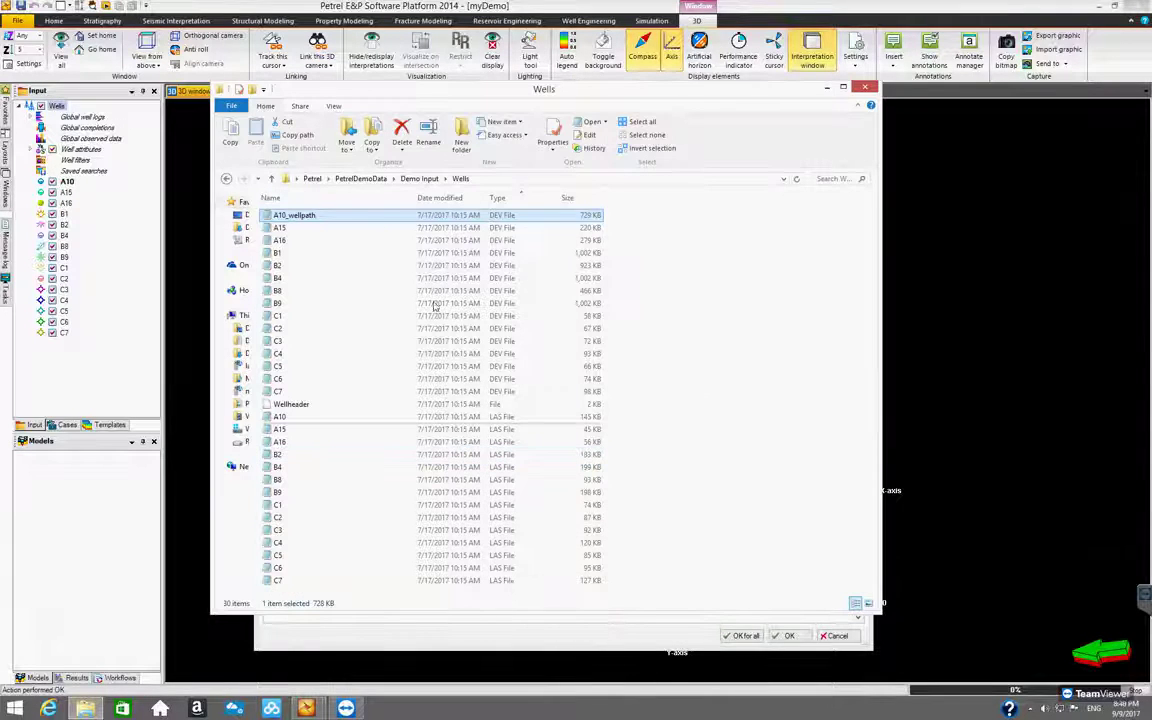
right_click(331, 418)
click(360, 425)
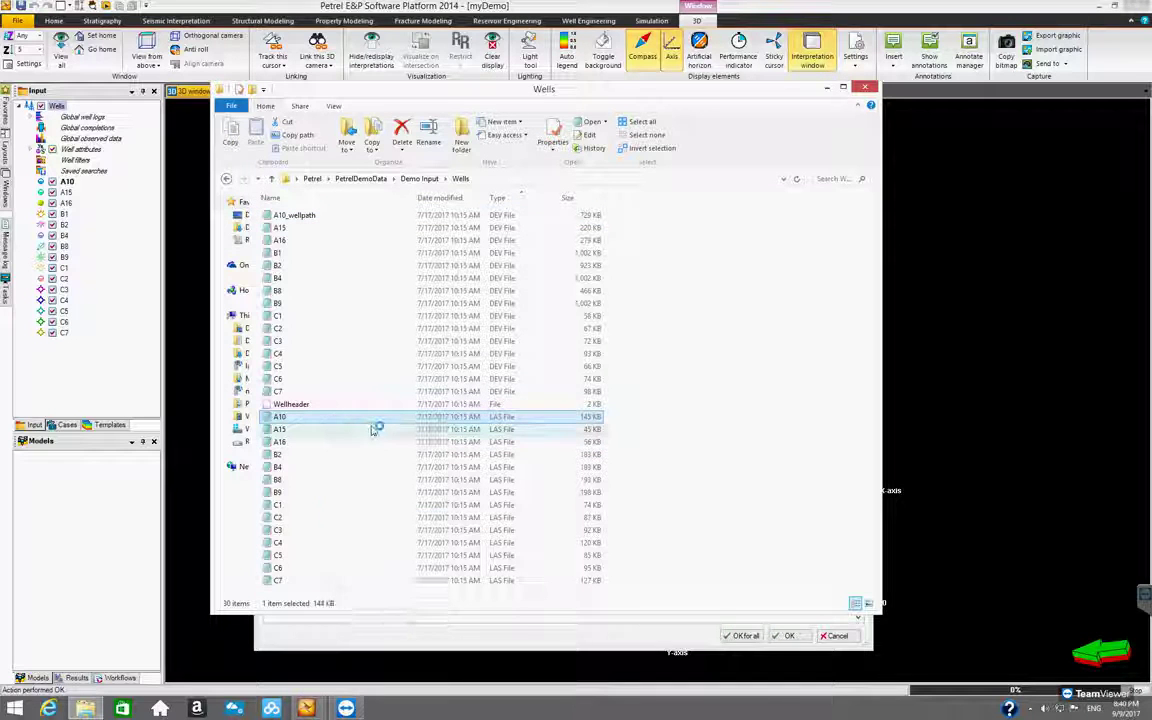
drag(612, 146, 561, 87)
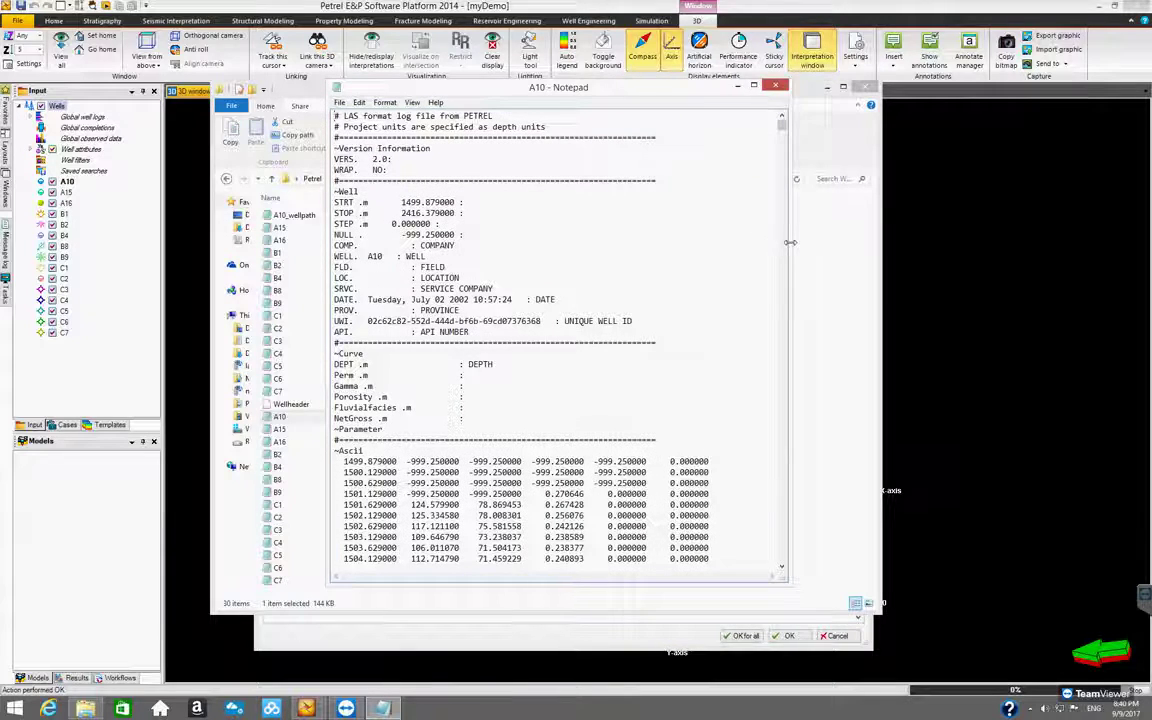
drag(790, 242, 940, 242)
scroll(662, 362, down, 2)
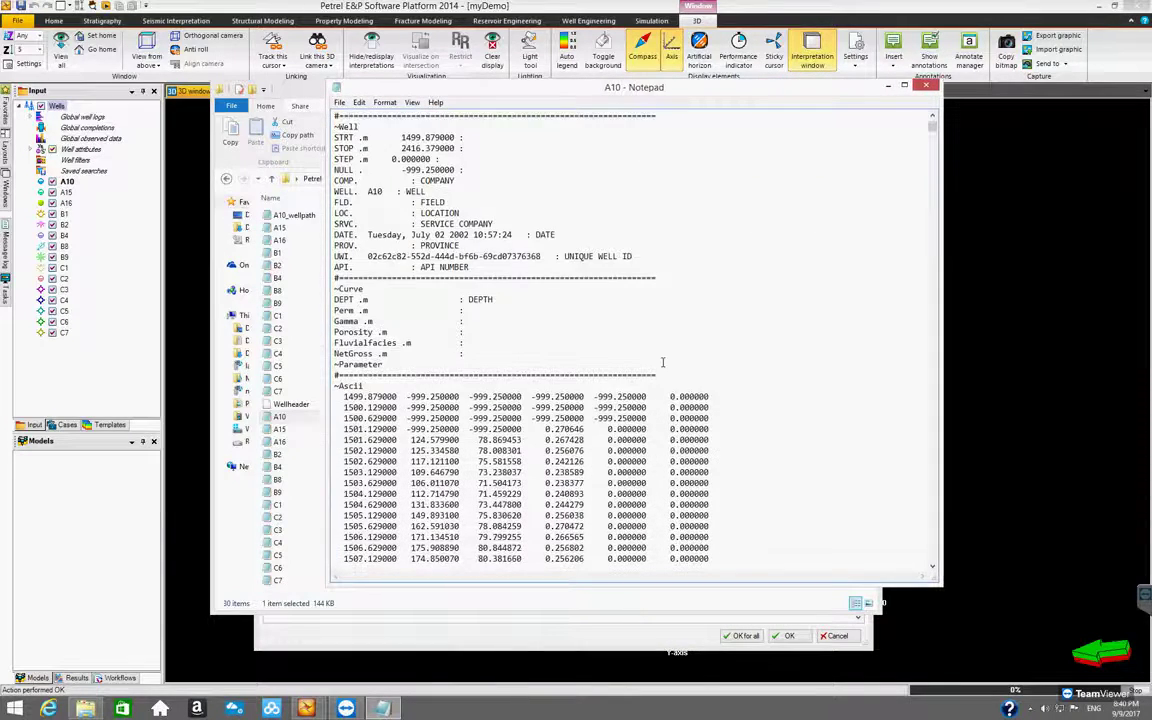
scroll(662, 362, down, 13)
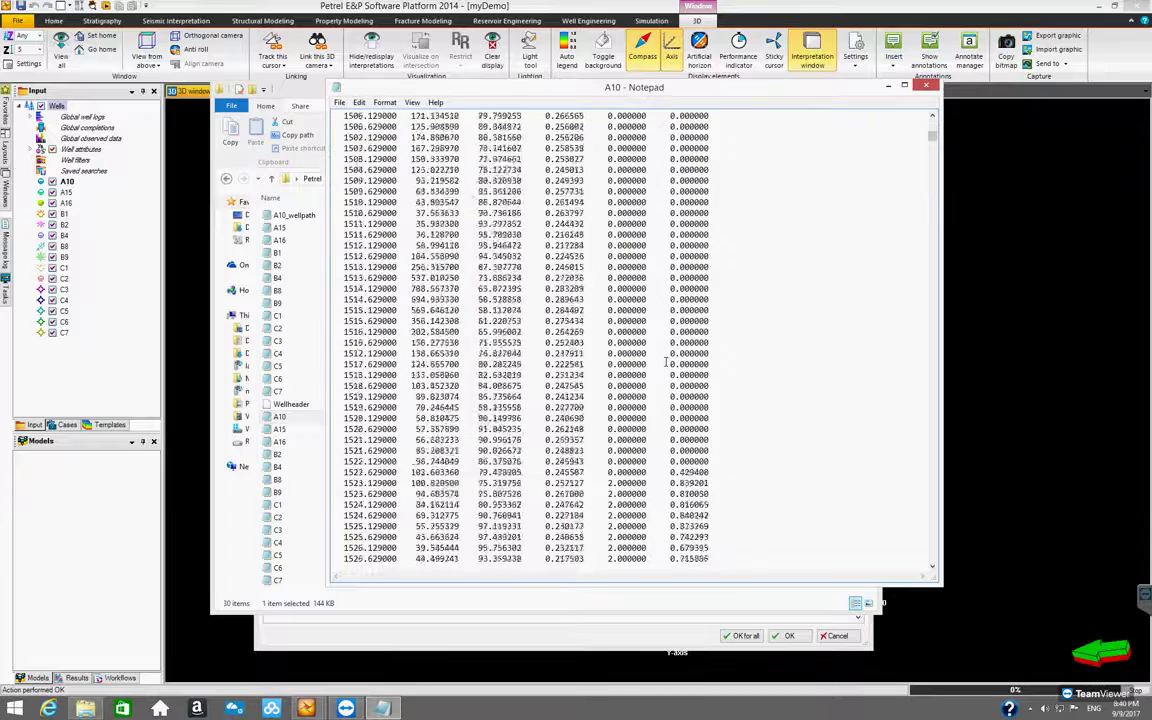
scroll(666, 362, up, 12)
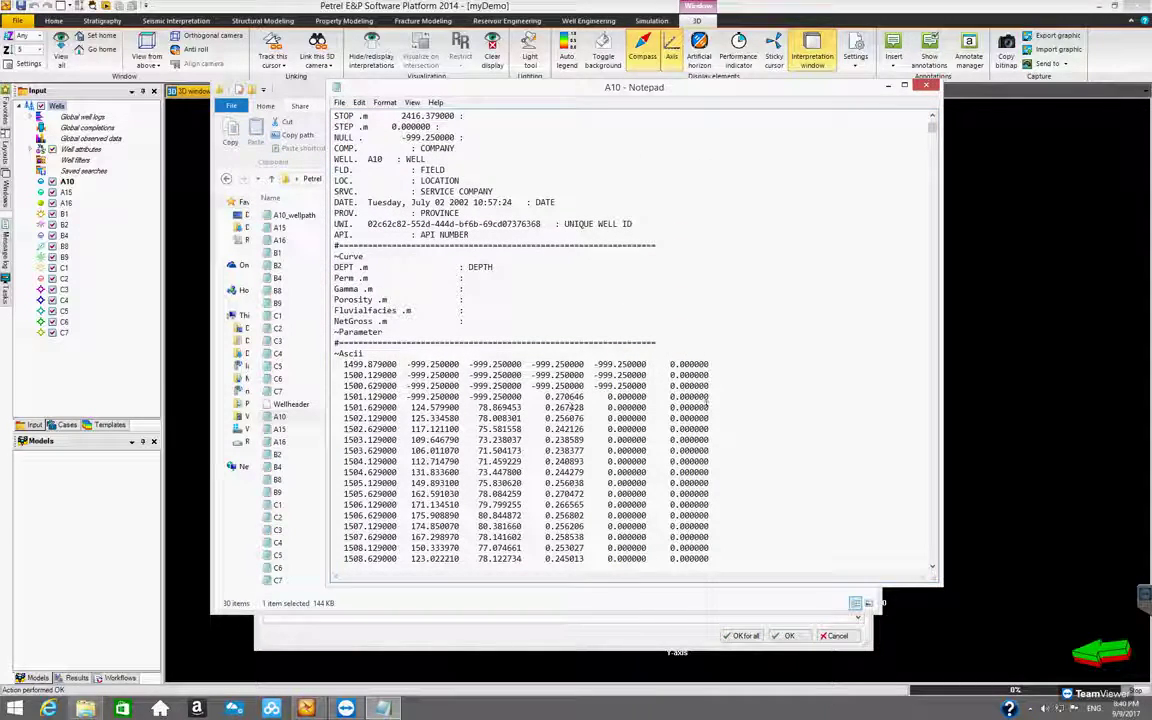
scroll(378, 360, up, 3)
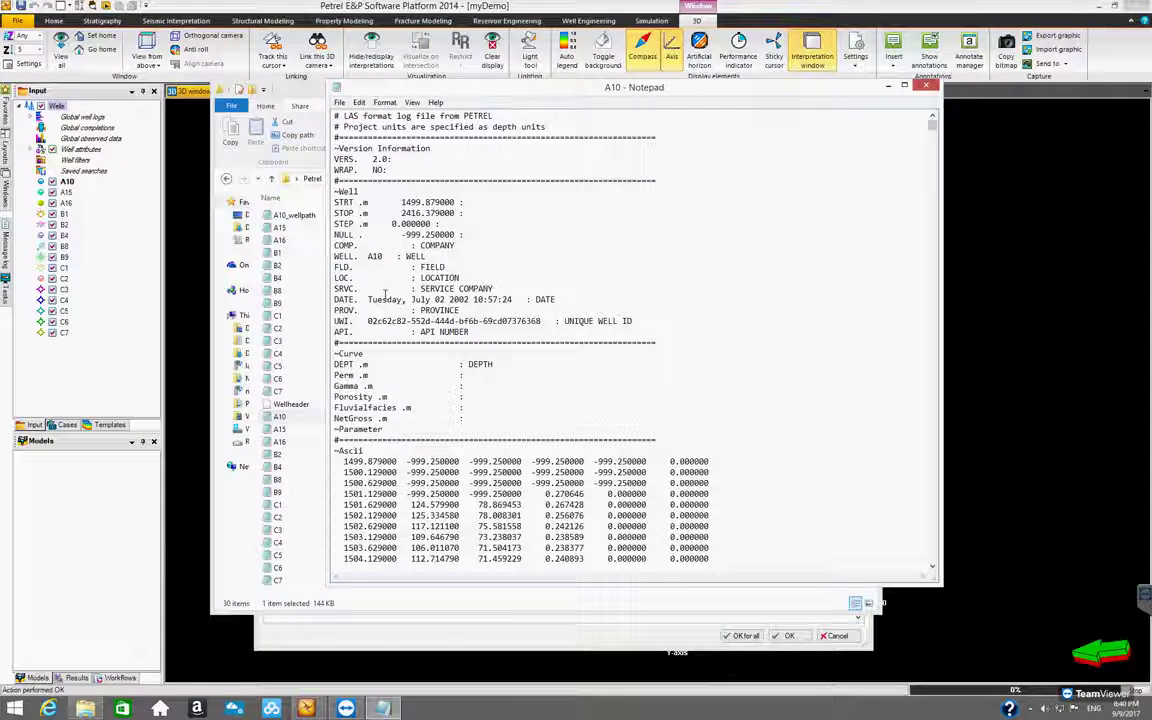
Examine the DEPT, Perm and Gamma curve entries and their units against the first columns of the Ascii data
drag(336, 364, 353, 365)
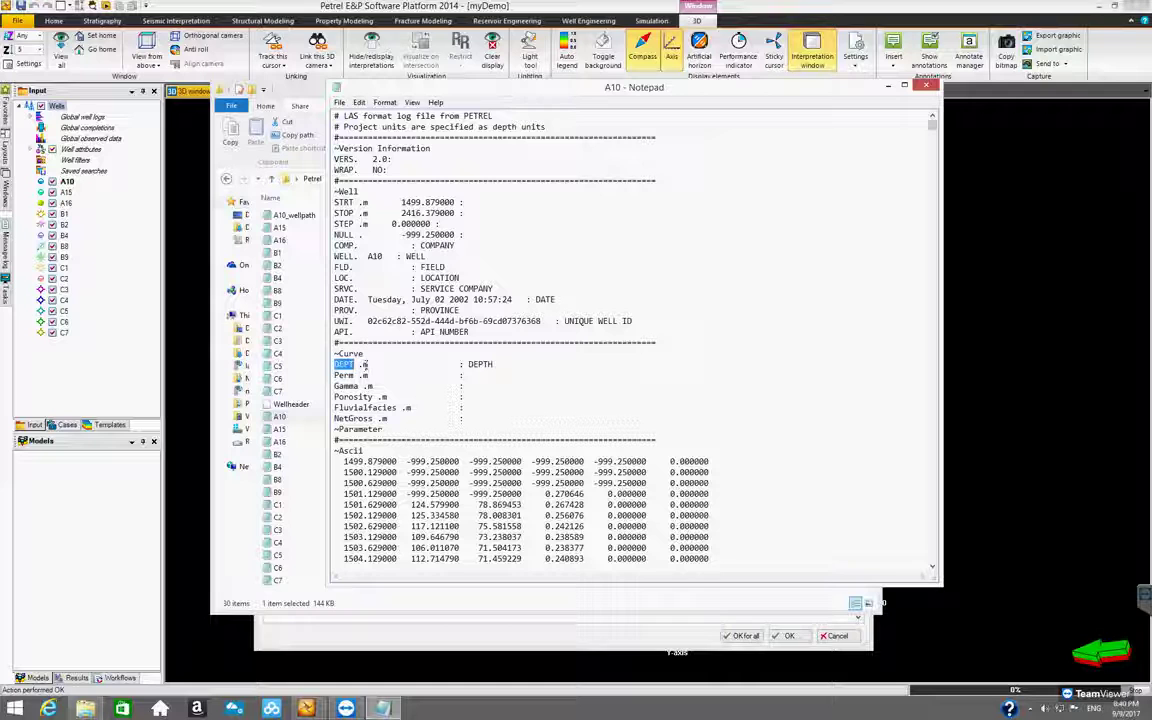
click(364, 365)
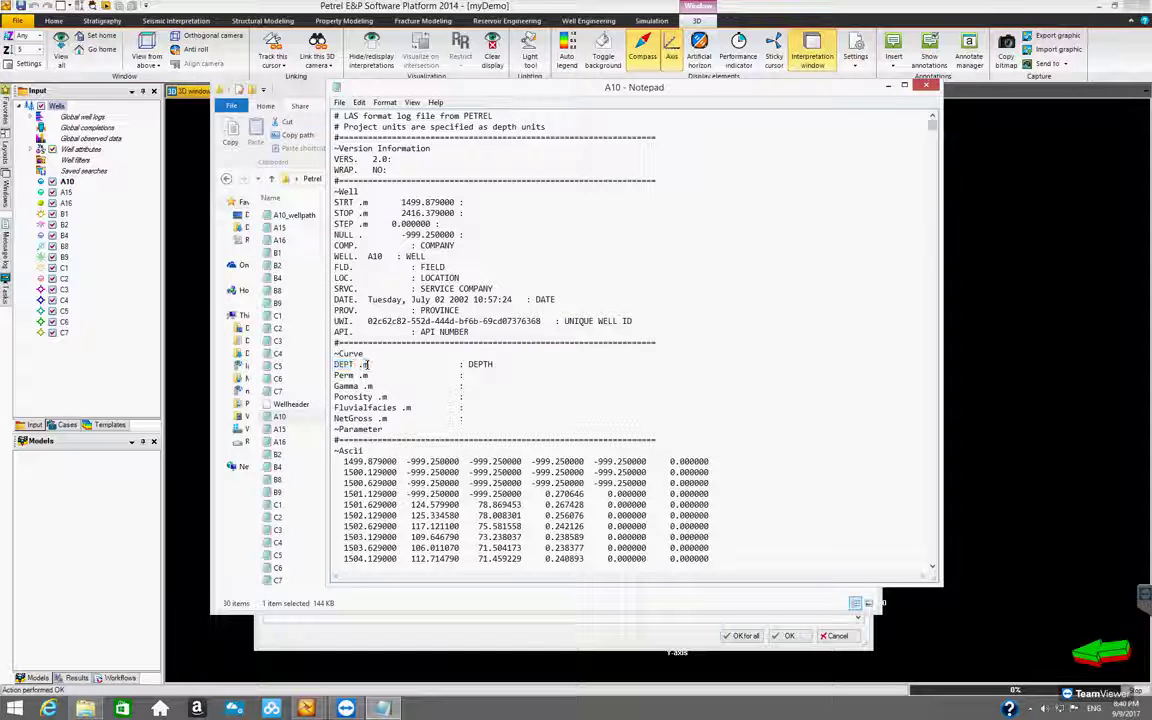
drag(337, 375, 356, 374)
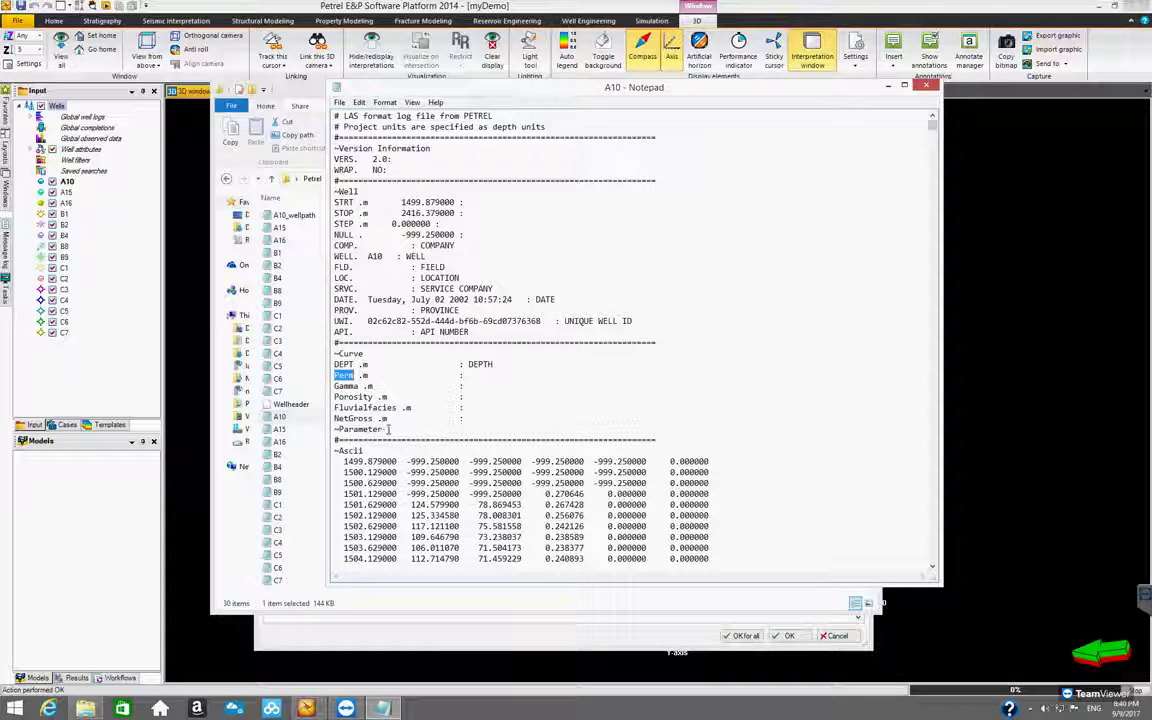
double_click(366, 376)
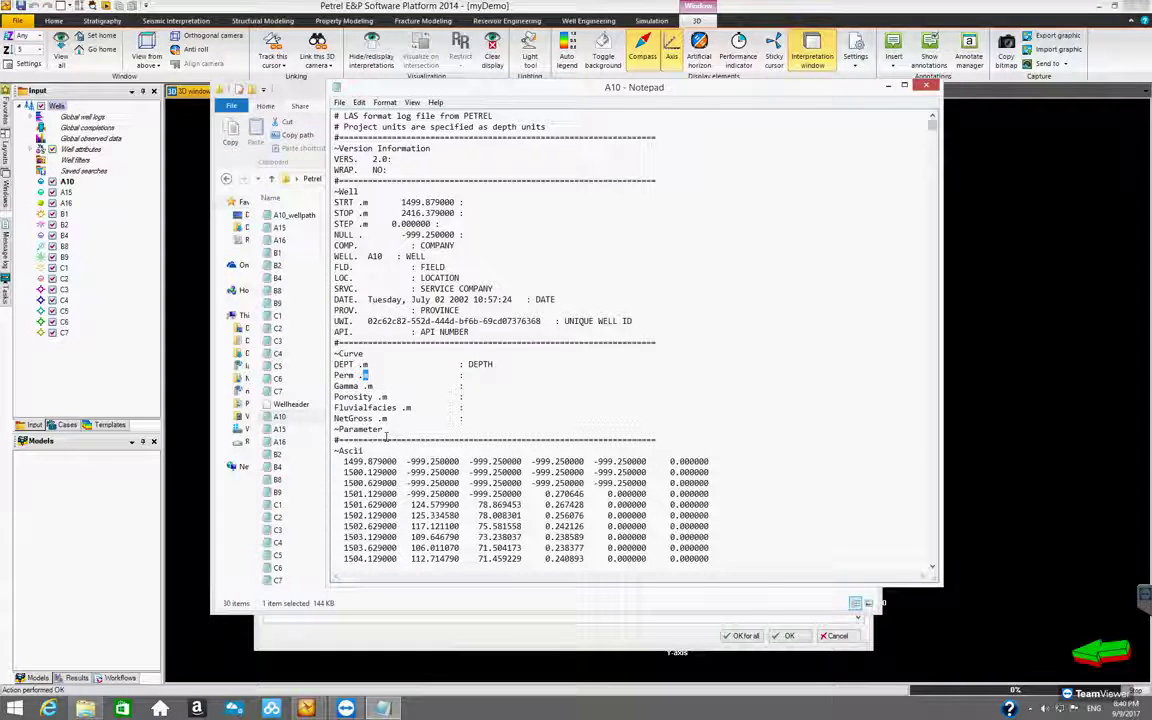
drag(336, 386, 358, 391)
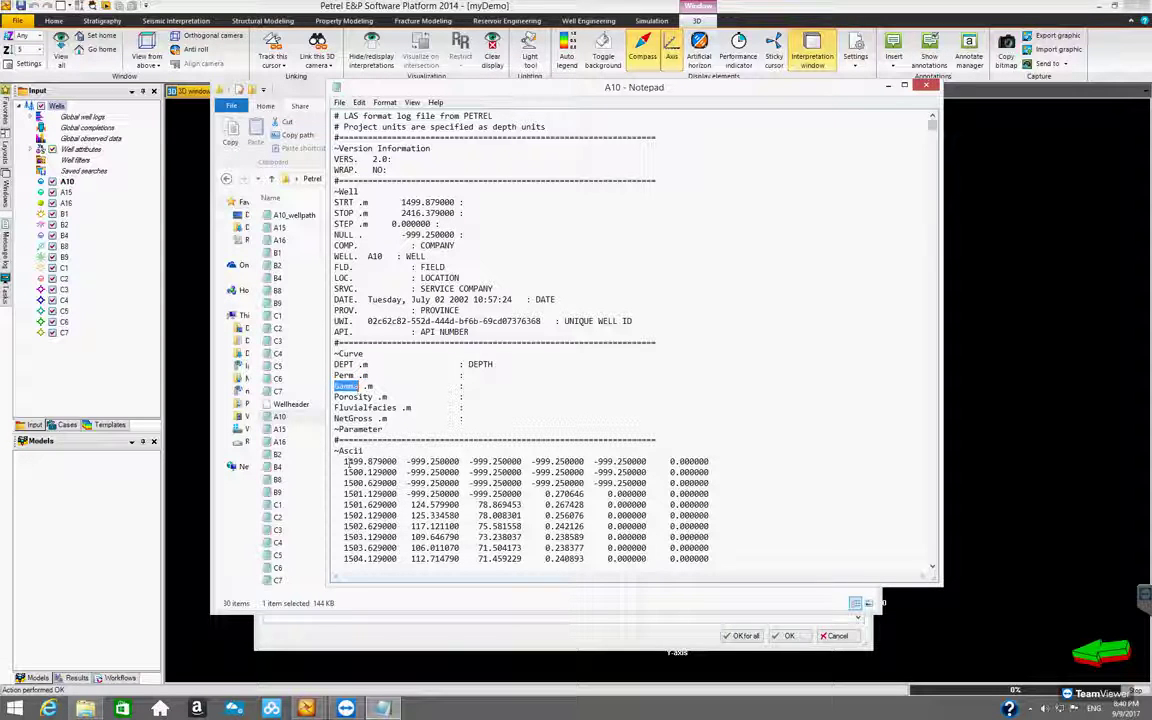
drag(344, 458, 521, 462)
click(521, 461)
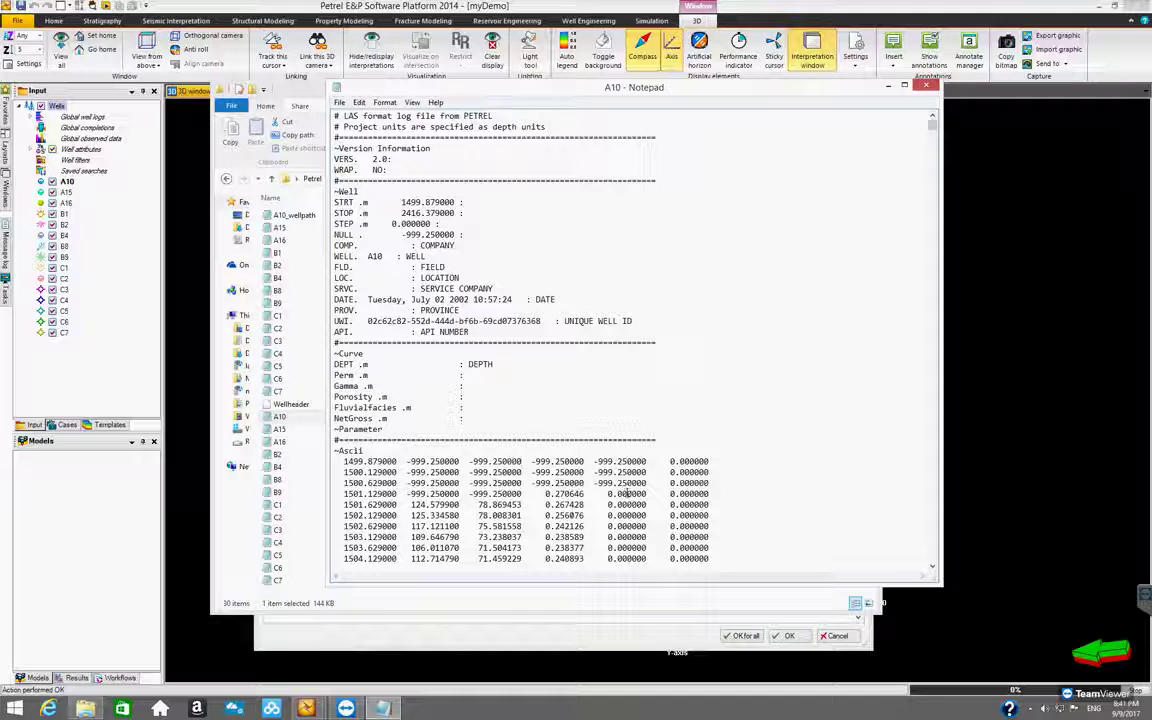
Examine the Fluvialfacies curve and the facies codes in its data column down the A10 file
drag(335, 408, 394, 408)
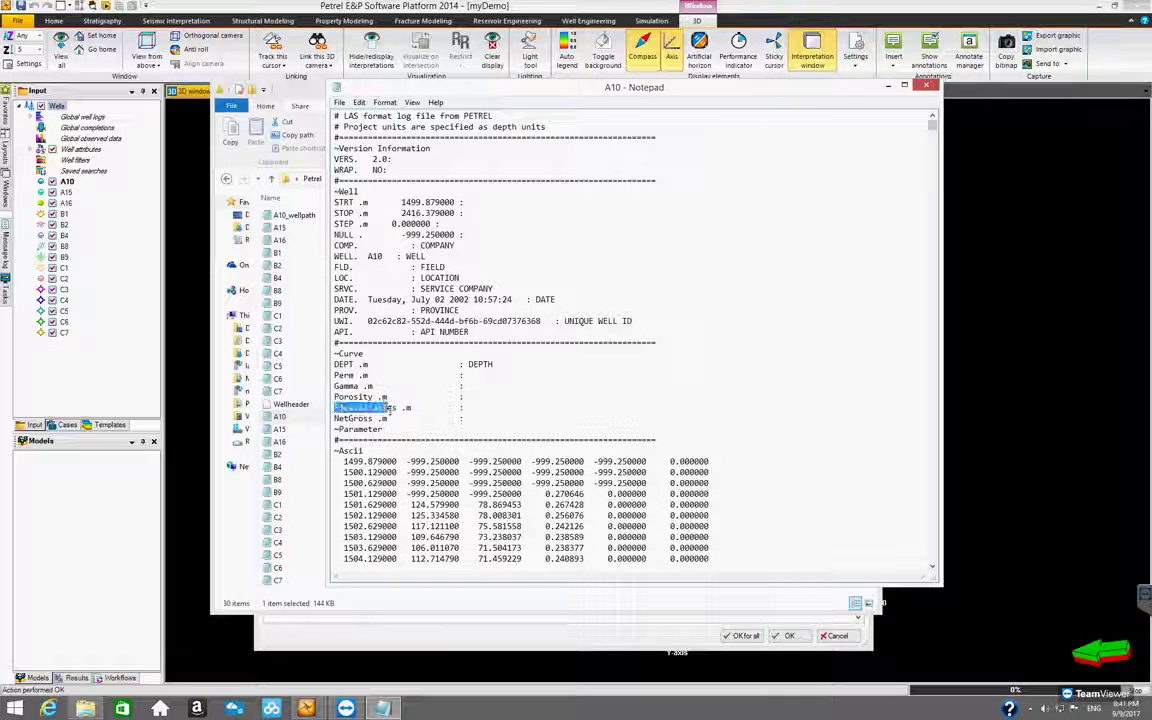
scroll(396, 408, down, 14)
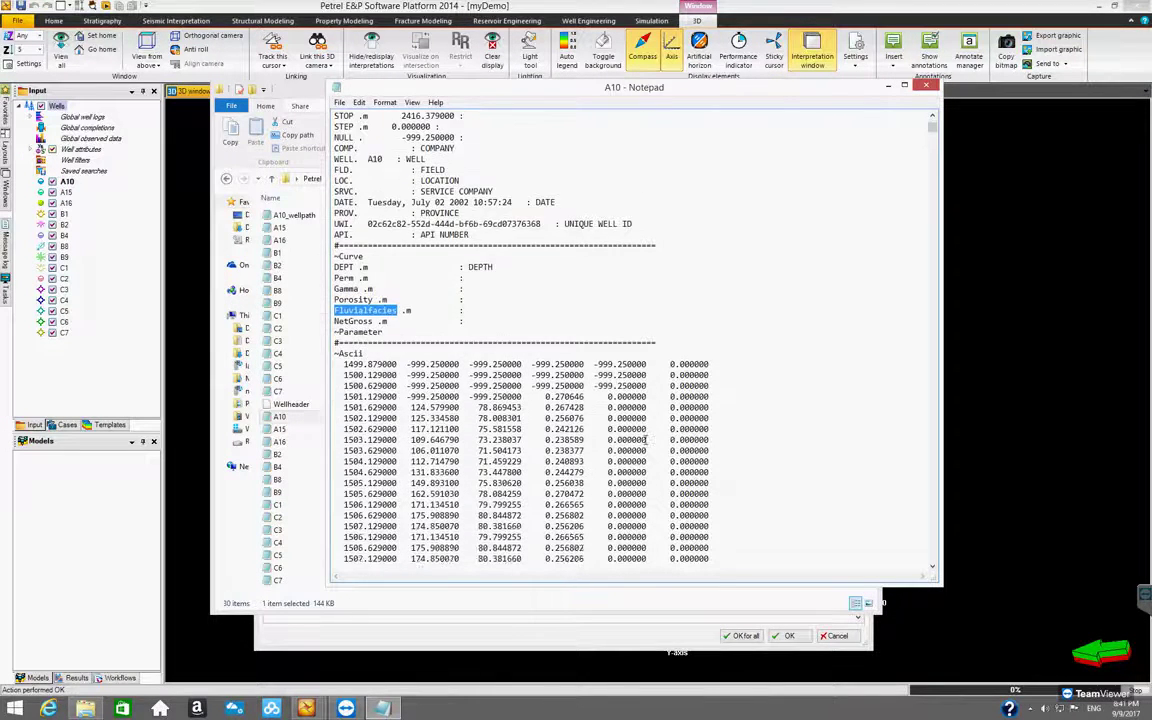
scroll(665, 400, down, 6)
scroll(617, 328, down, 16)
scroll(621, 353, down, 20)
scroll(627, 365, down, 13)
scroll(629, 427, down, 20)
scroll(644, 440, down, 20)
scroll(645, 435, down, 2)
scroll(620, 397, up, 20)
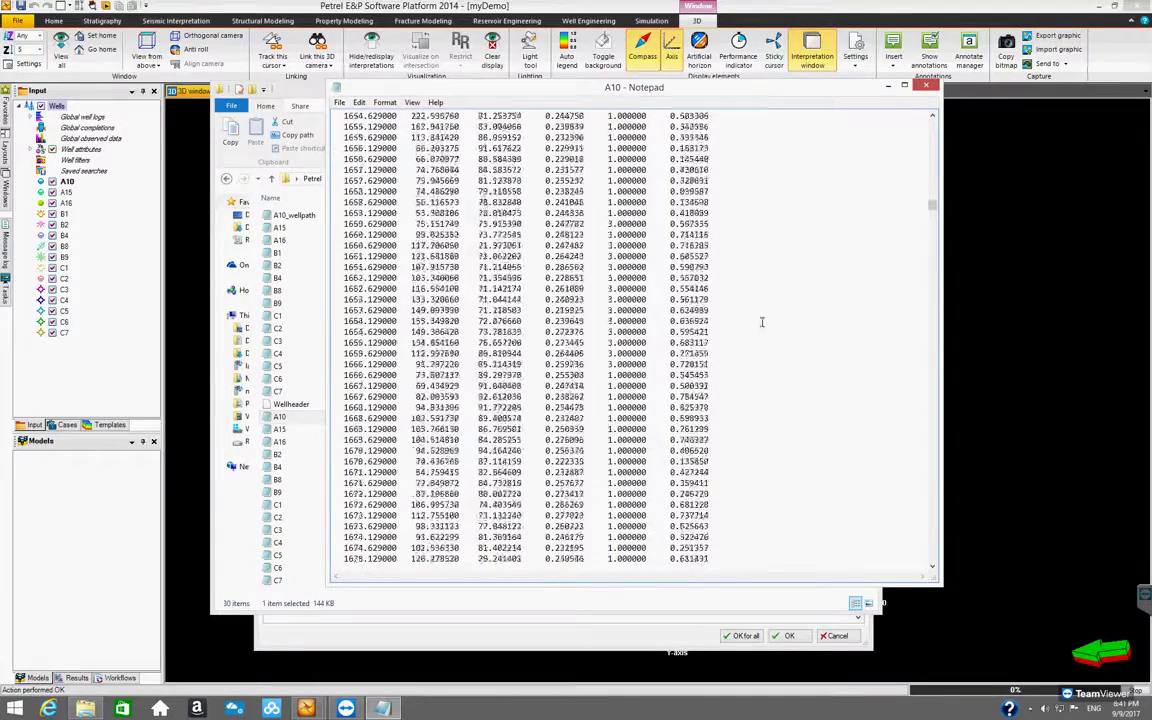
scroll(770, 318, up, 20)
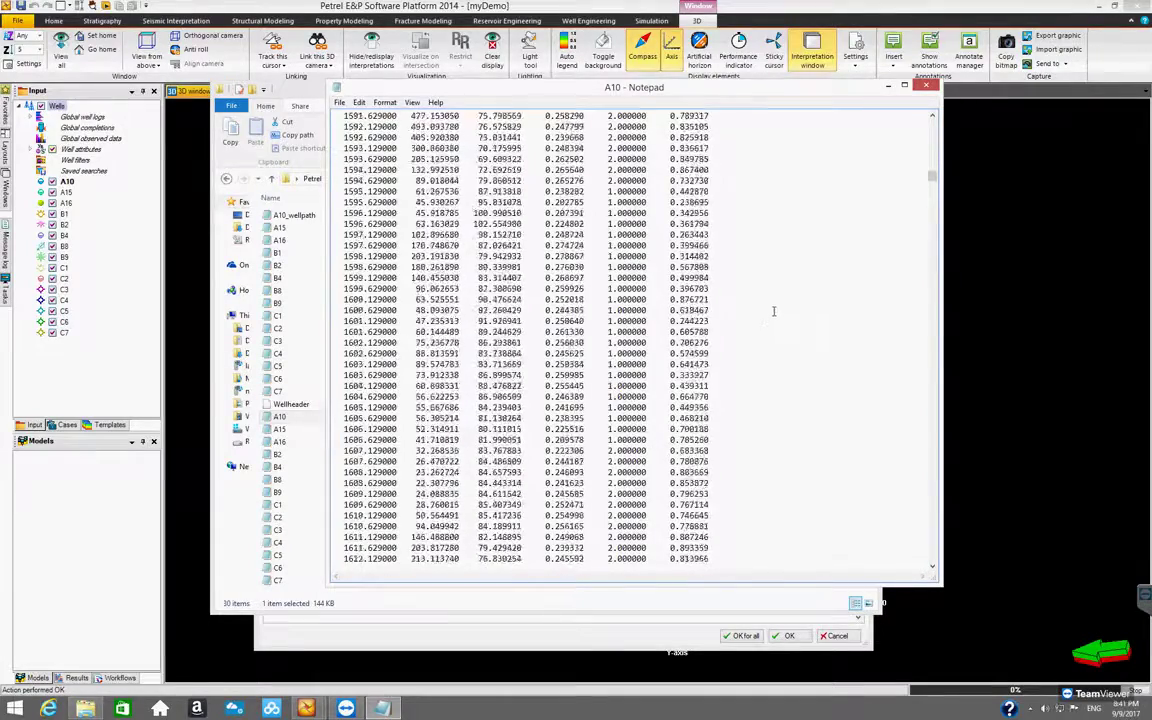
drag(933, 174, 933, 116)
double_click(365, 408)
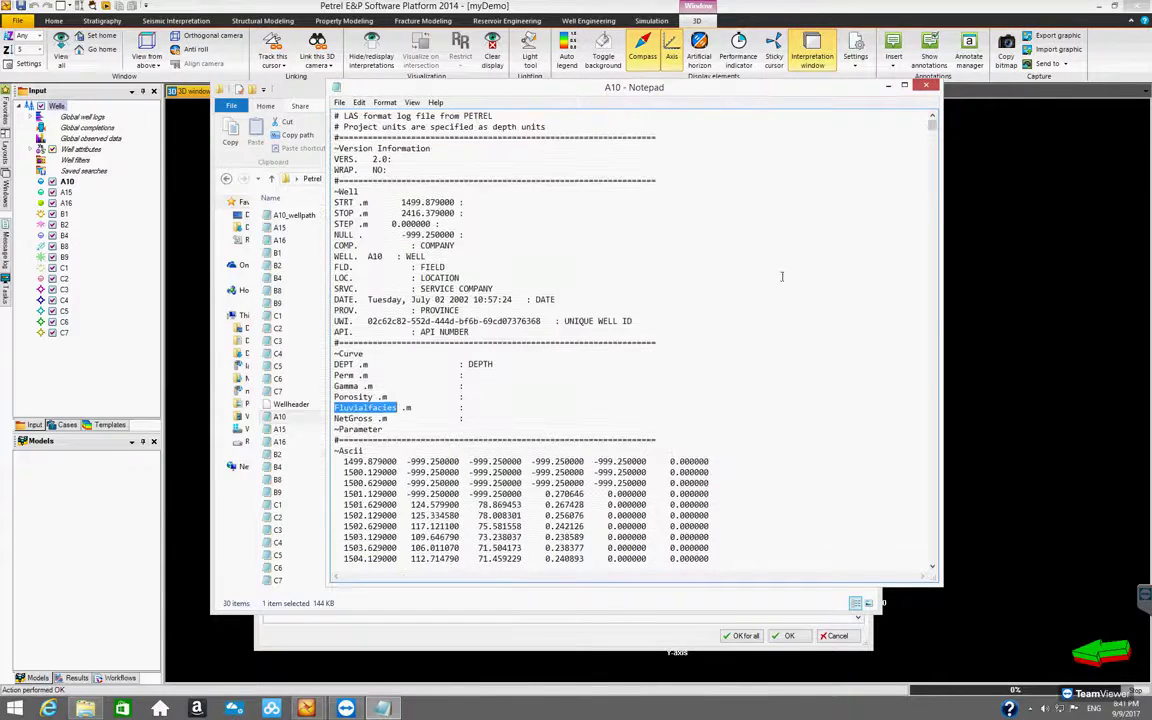
Examine the NetGross curve entry in the A10 LAS file and close the file
drag(335, 419, 374, 419)
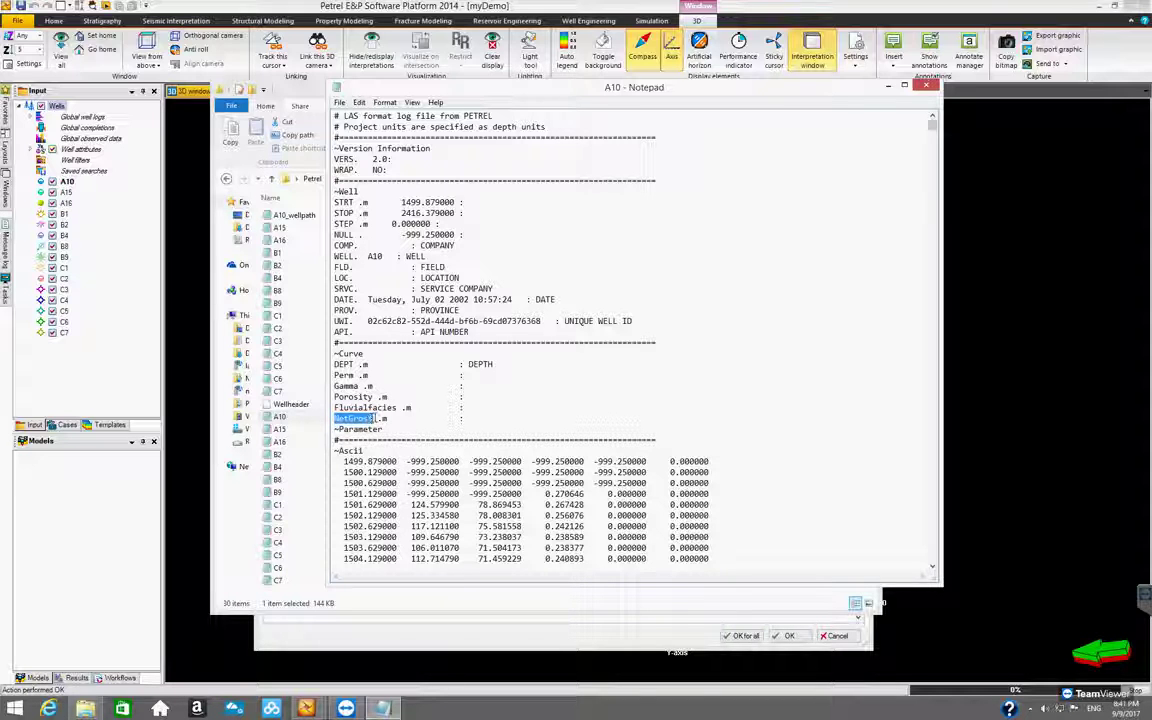
click(333, 419)
shift+click(373, 419)
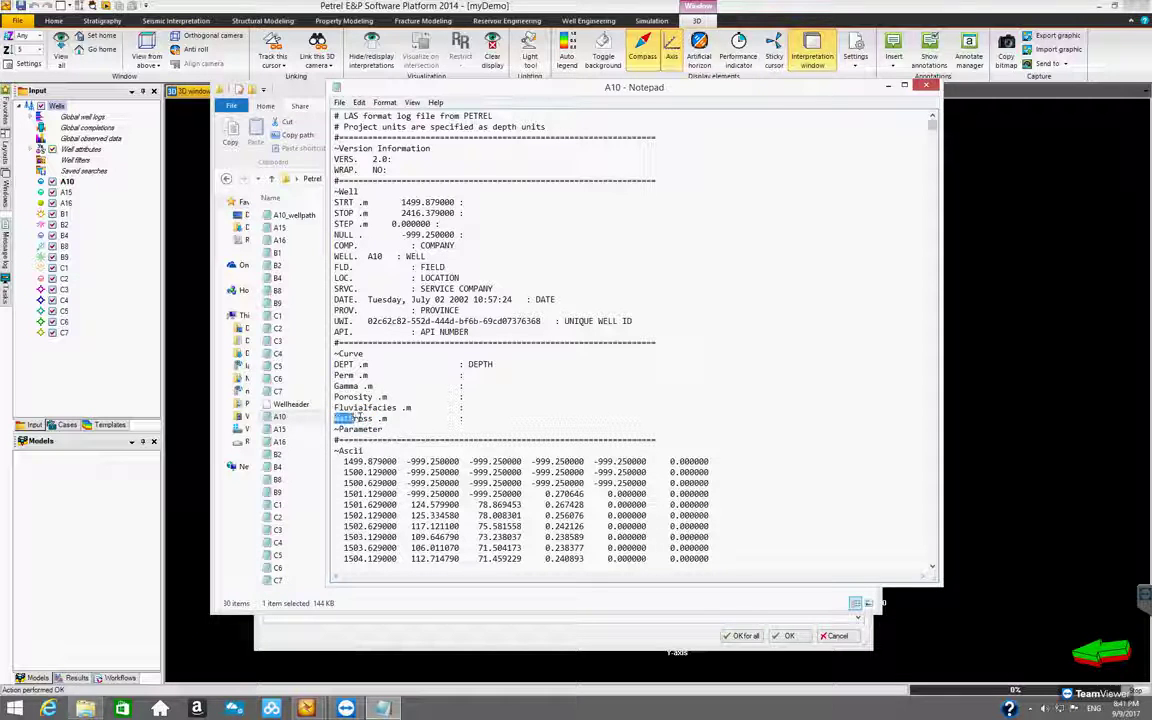
click(370, 418)
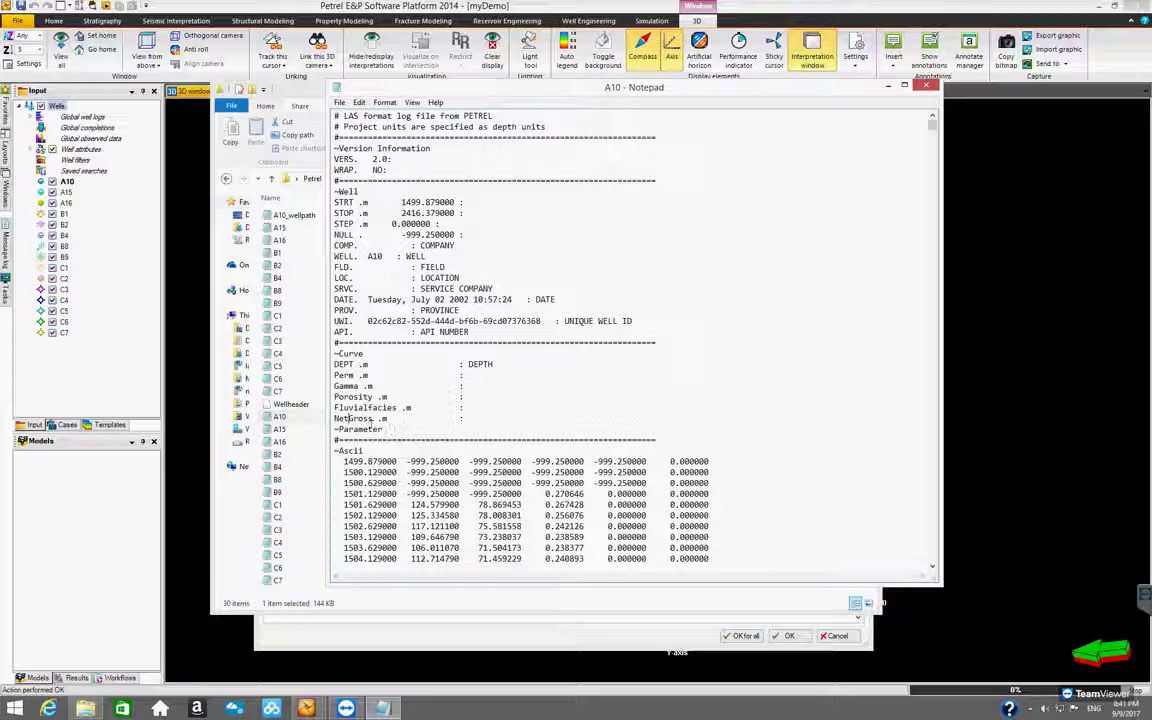
drag(336, 418, 350, 418)
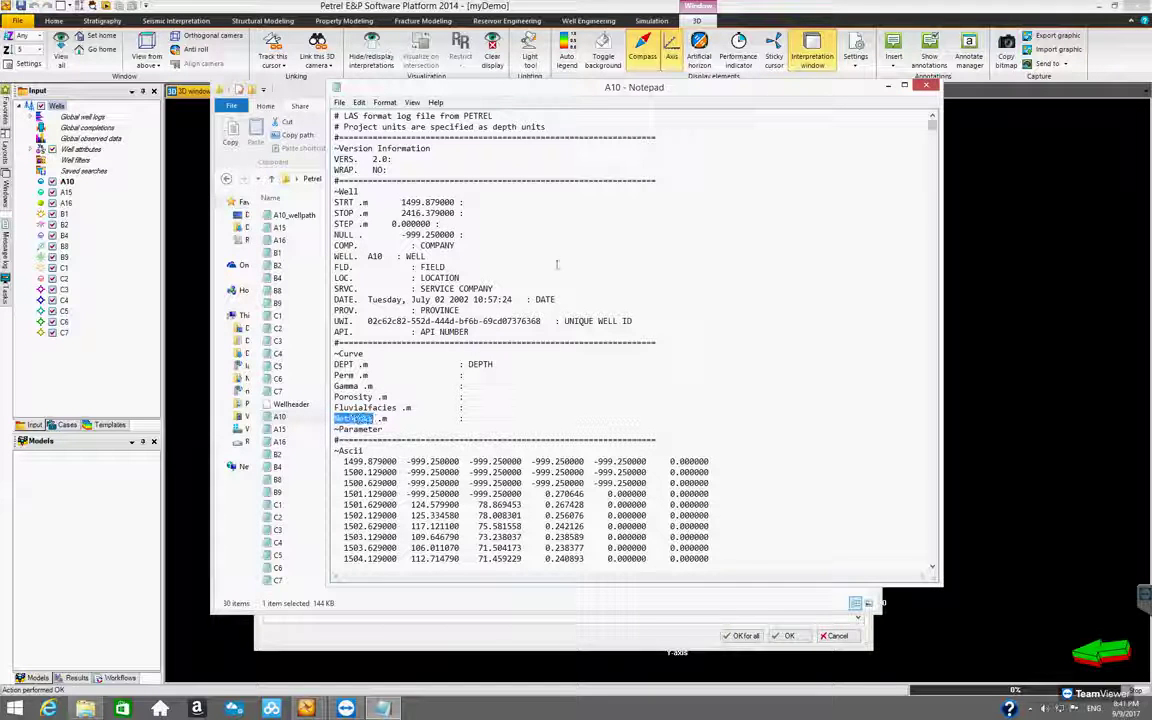
drag(752, 91, 723, 112)
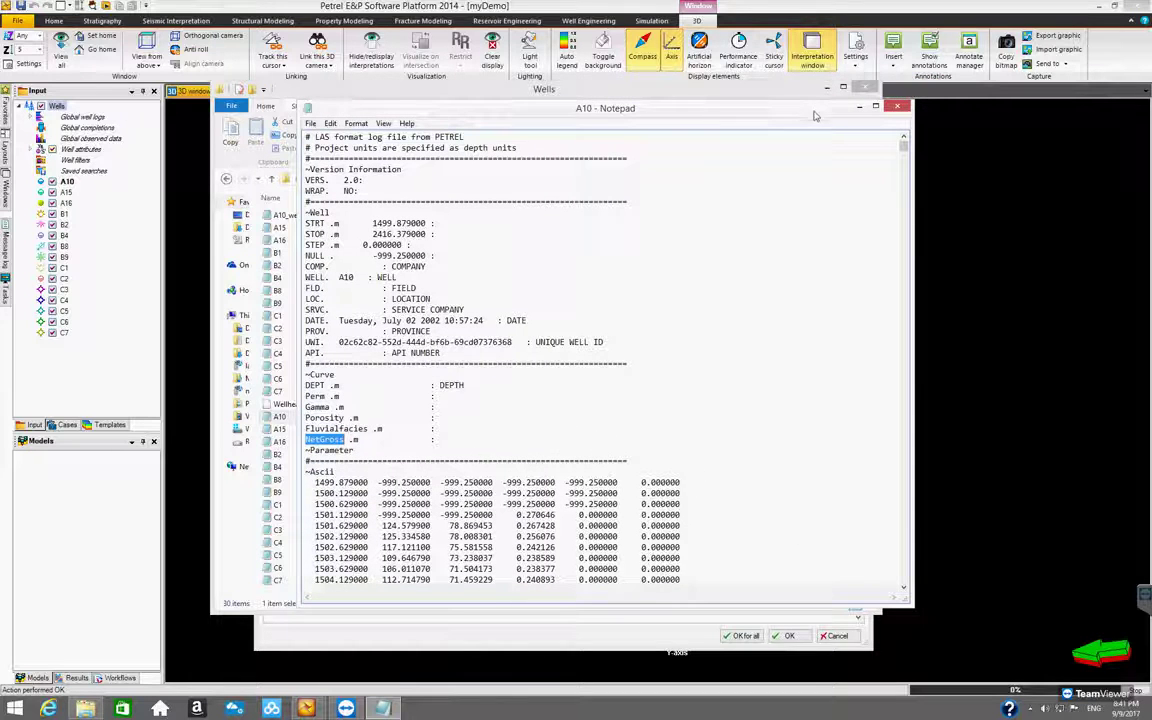
click(900, 107)
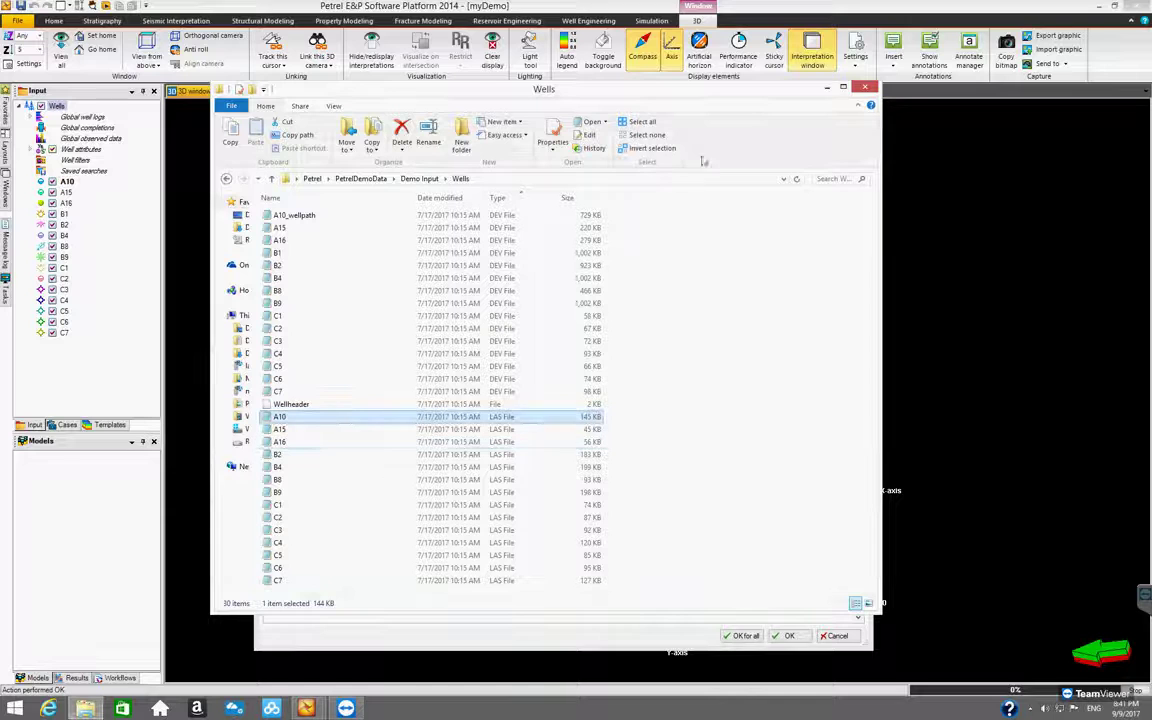
Minimize the Wells folder, look through the property templates for the Fluvialfacies log and set it to Facies
click(827, 88)
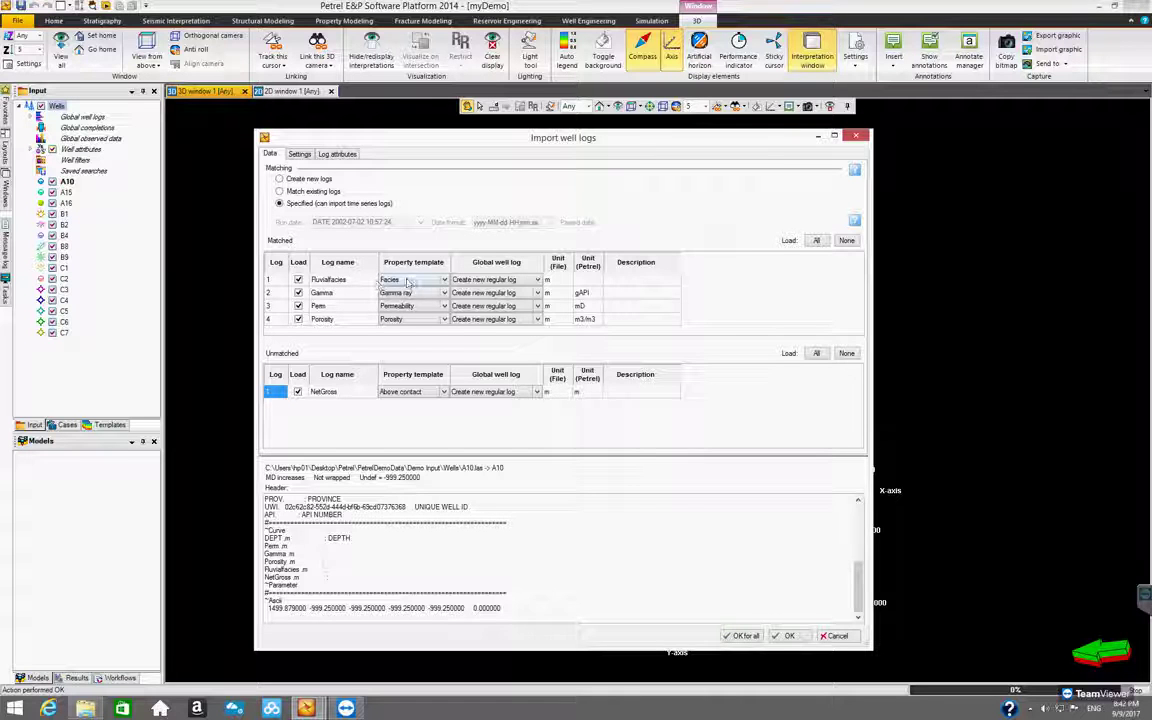
click(444, 280)
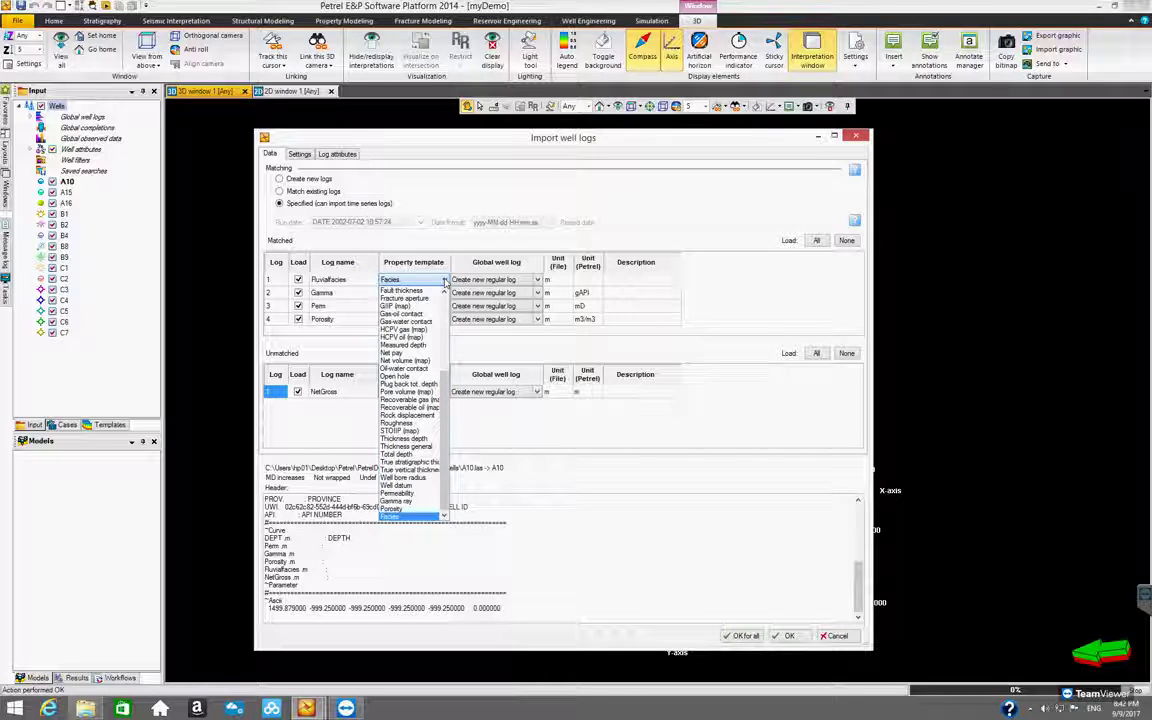
click(445, 282)
click(445, 282)
key(Home)
key(Down)
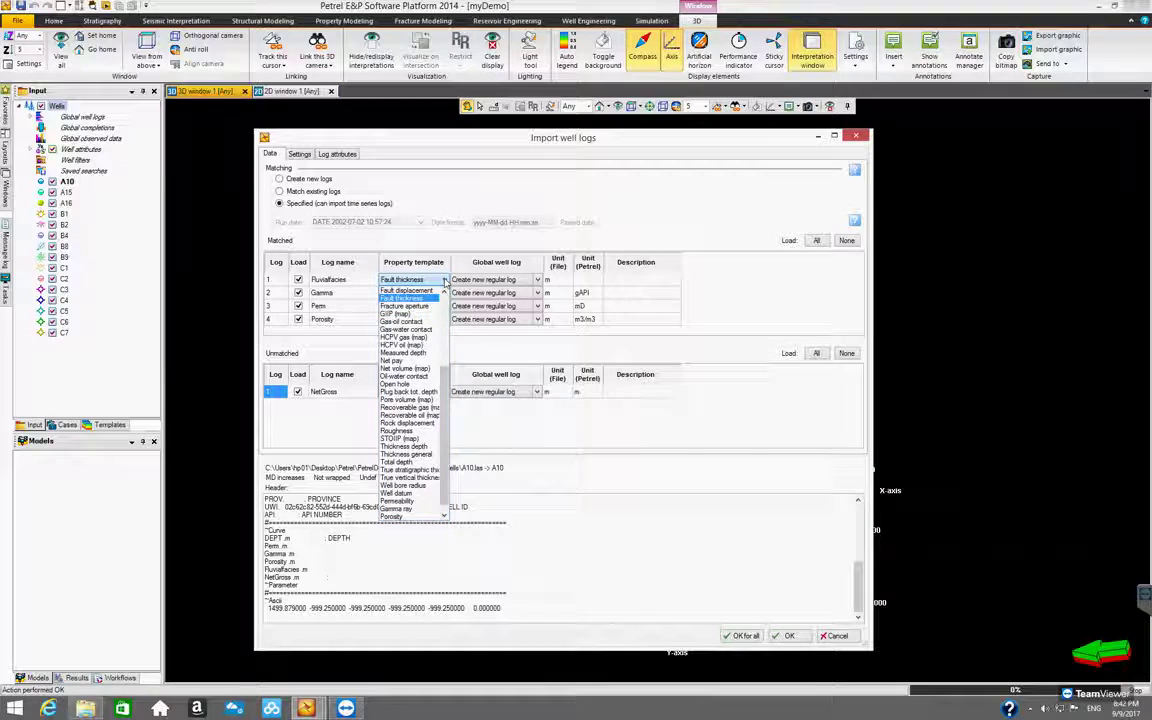
drag(447, 388, 447, 366)
scroll(405, 400, down, 3)
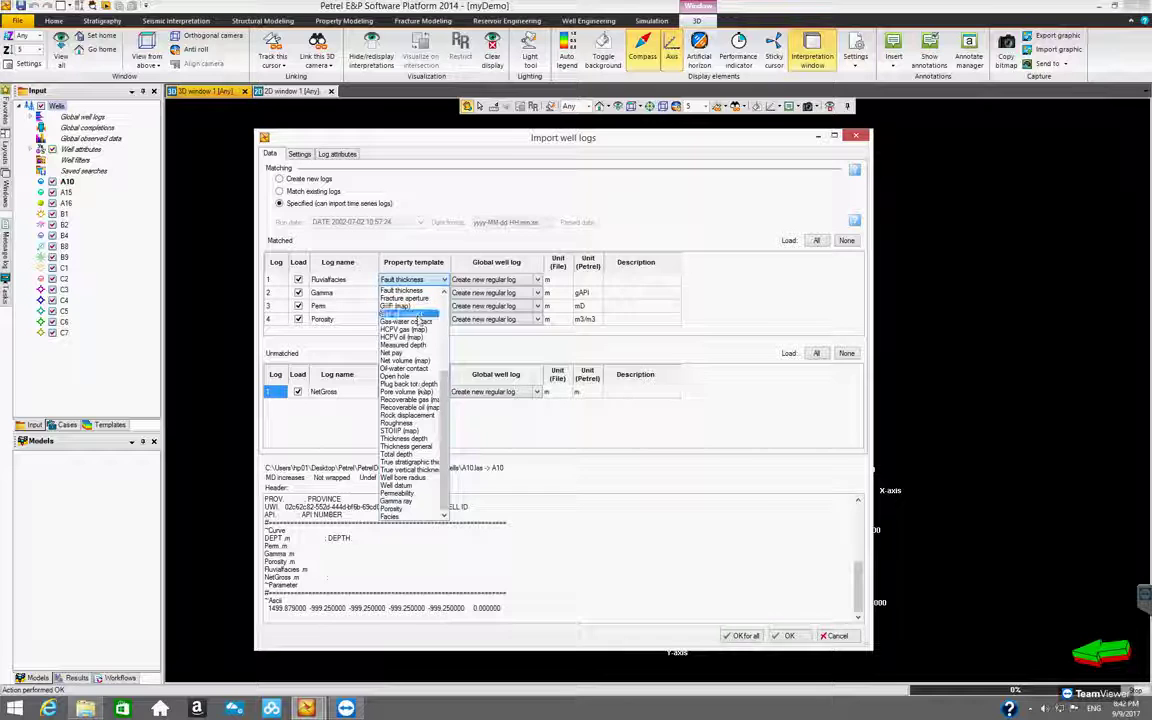
drag(441, 398, 445, 430)
click(417, 516)
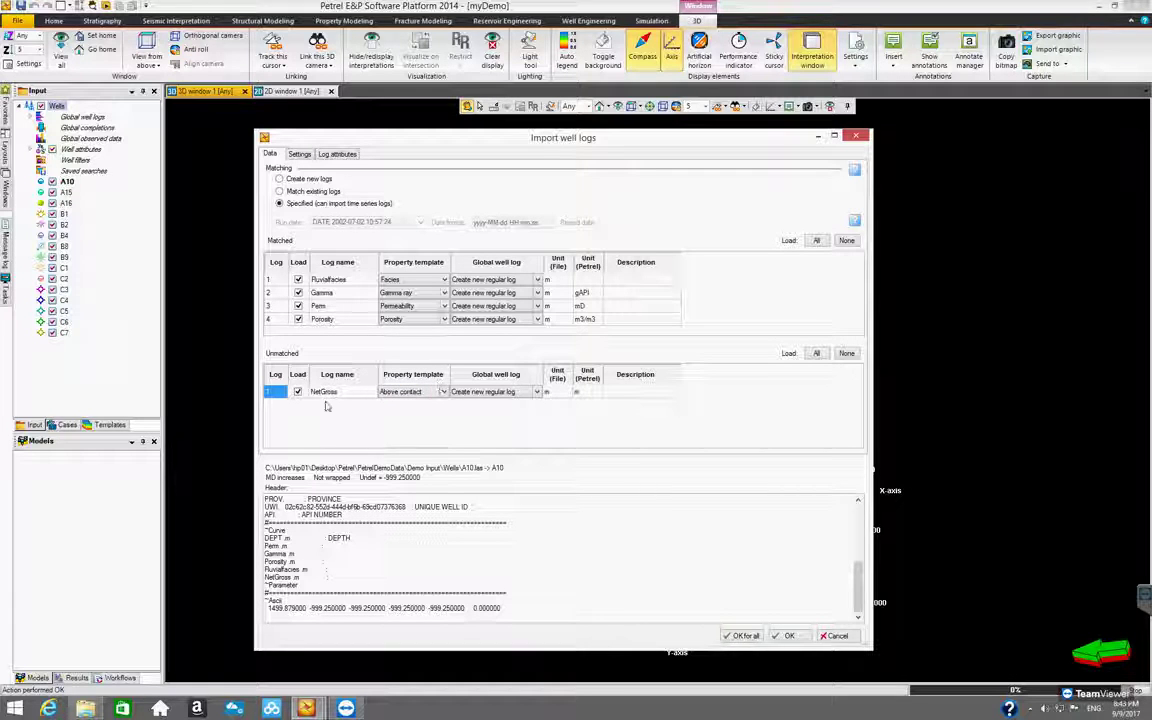
Set the property template of the unmatched NetGross log to Net pay
click(446, 393)
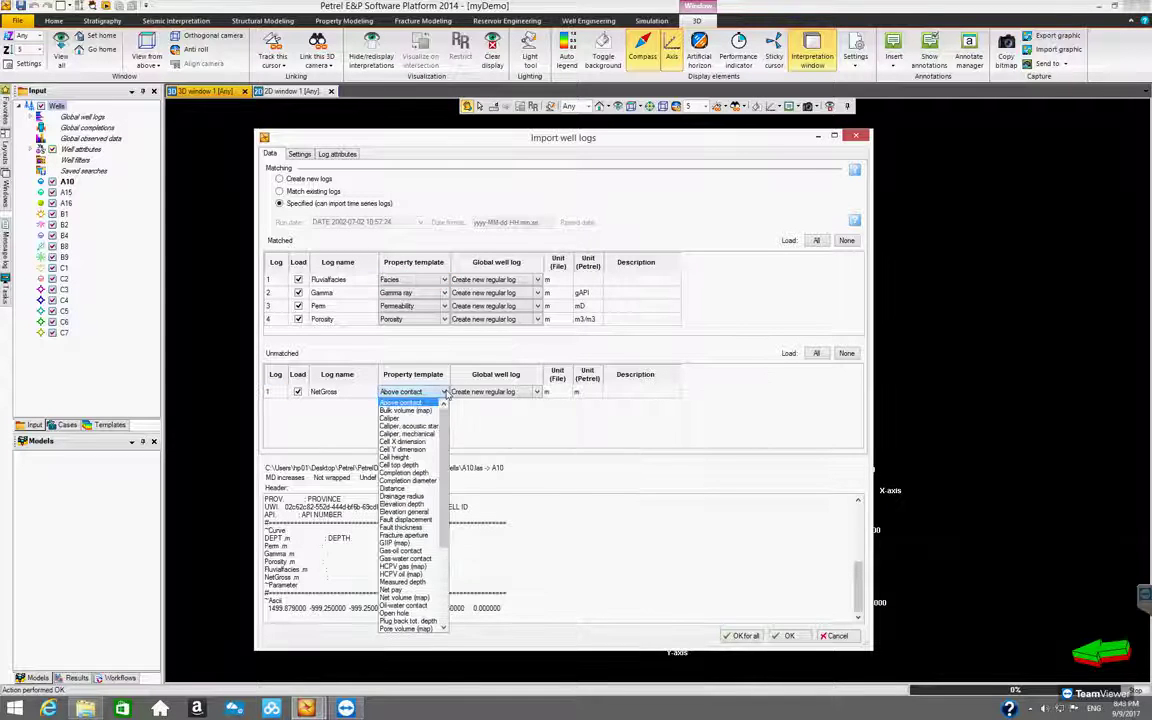
key(n)
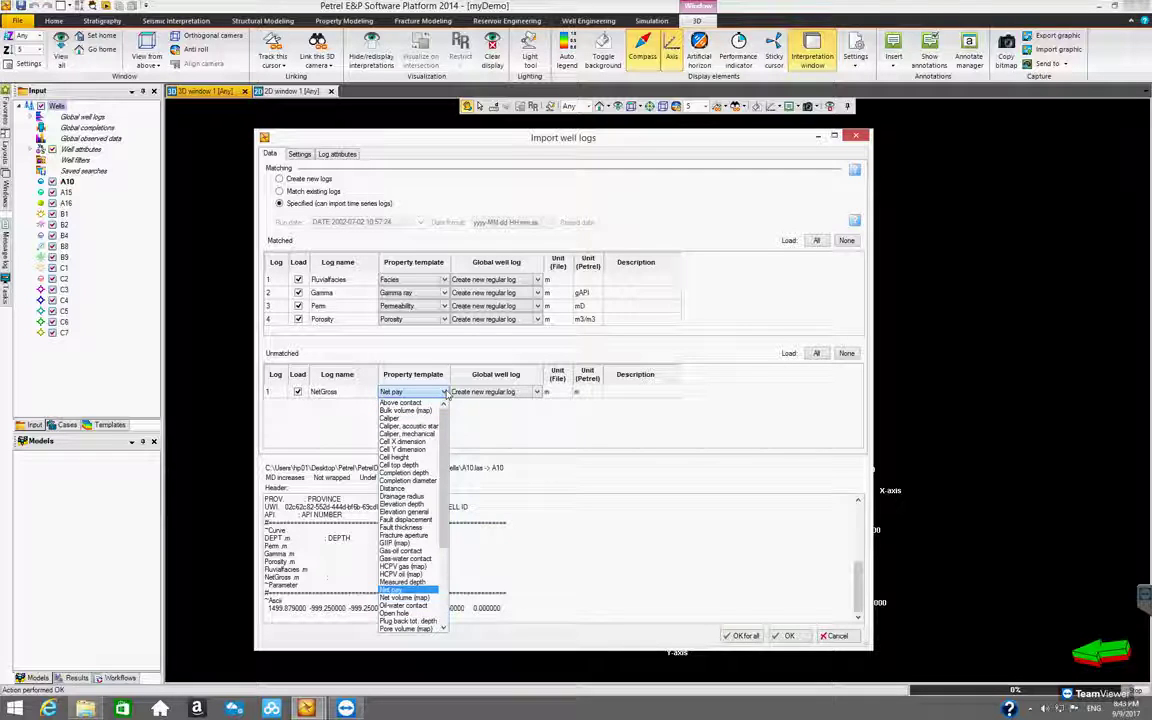
drag(447, 427, 450, 514)
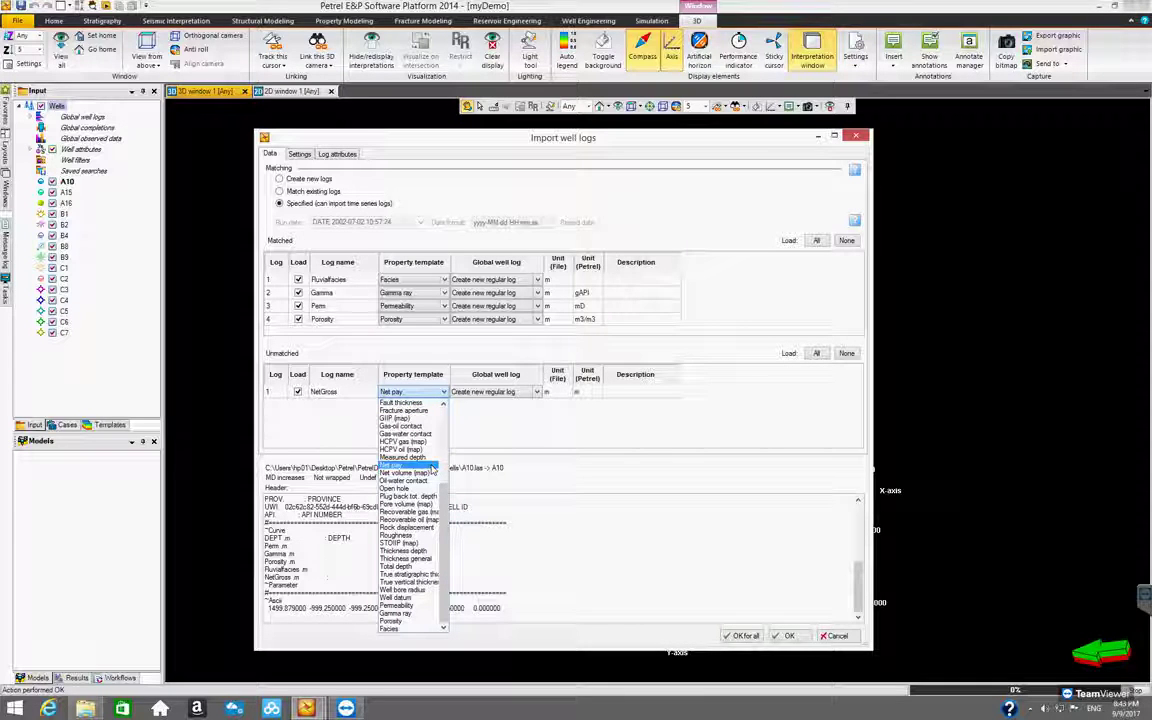
click(432, 466)
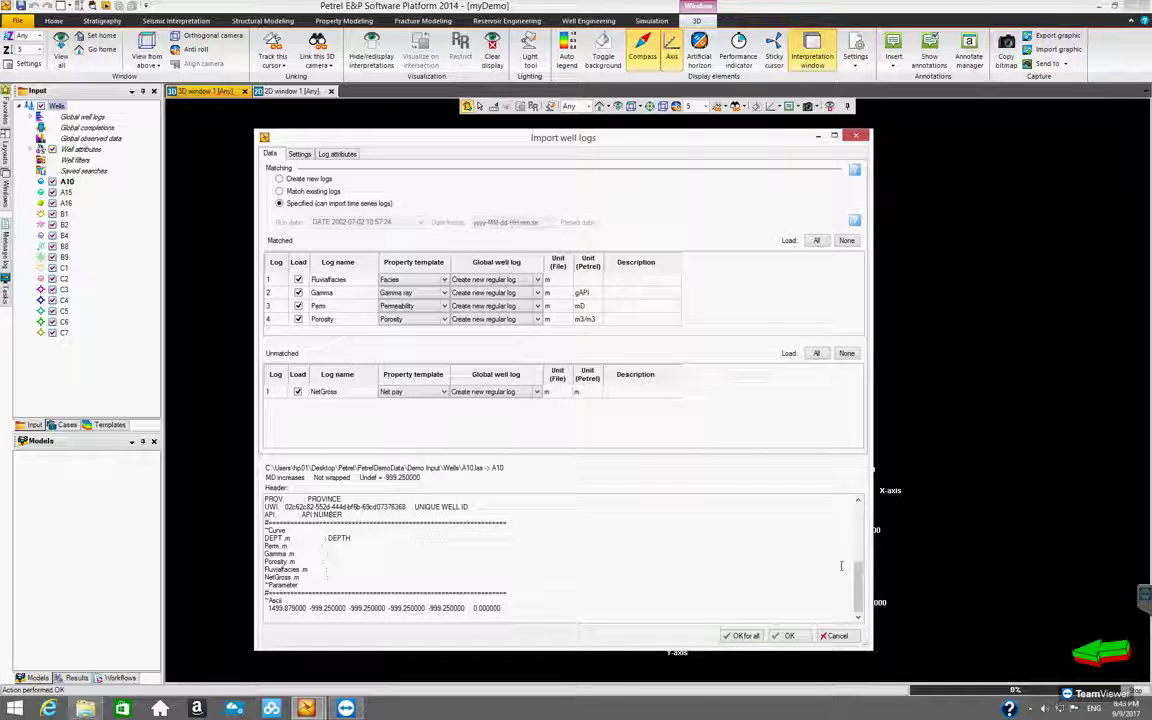
Review the file header, range settings and log attributes, and import the logs of all wells with the same settings
scroll(770, 515, up, 5)
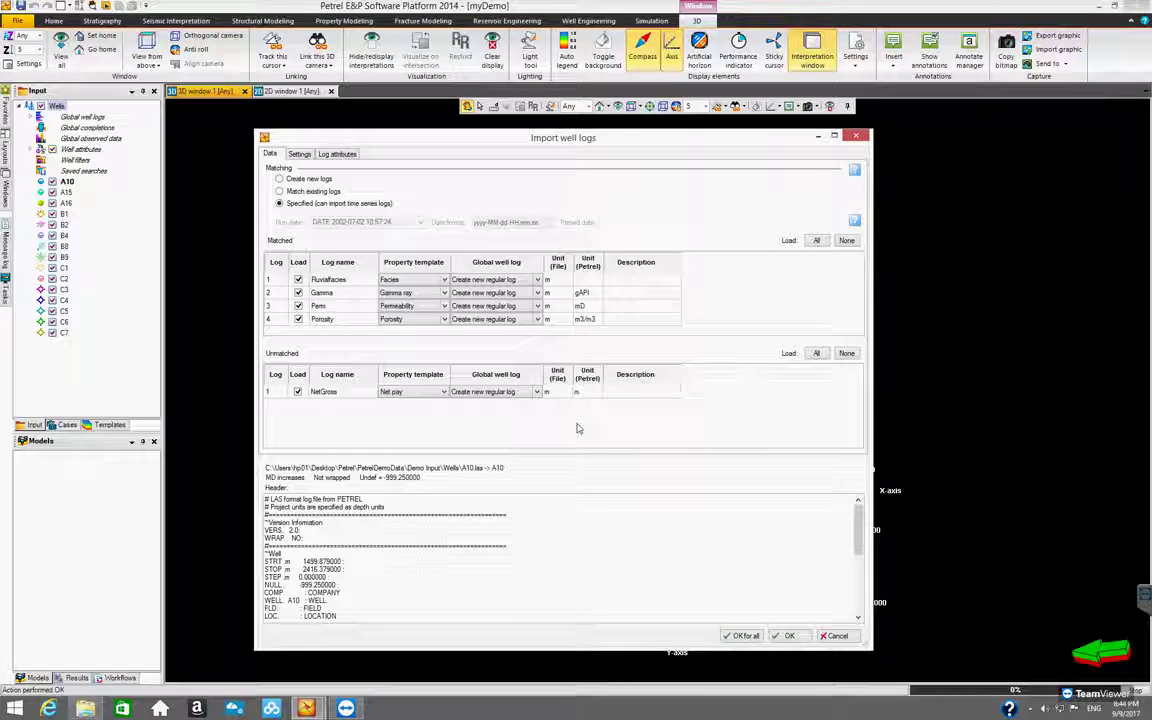
click(297, 154)
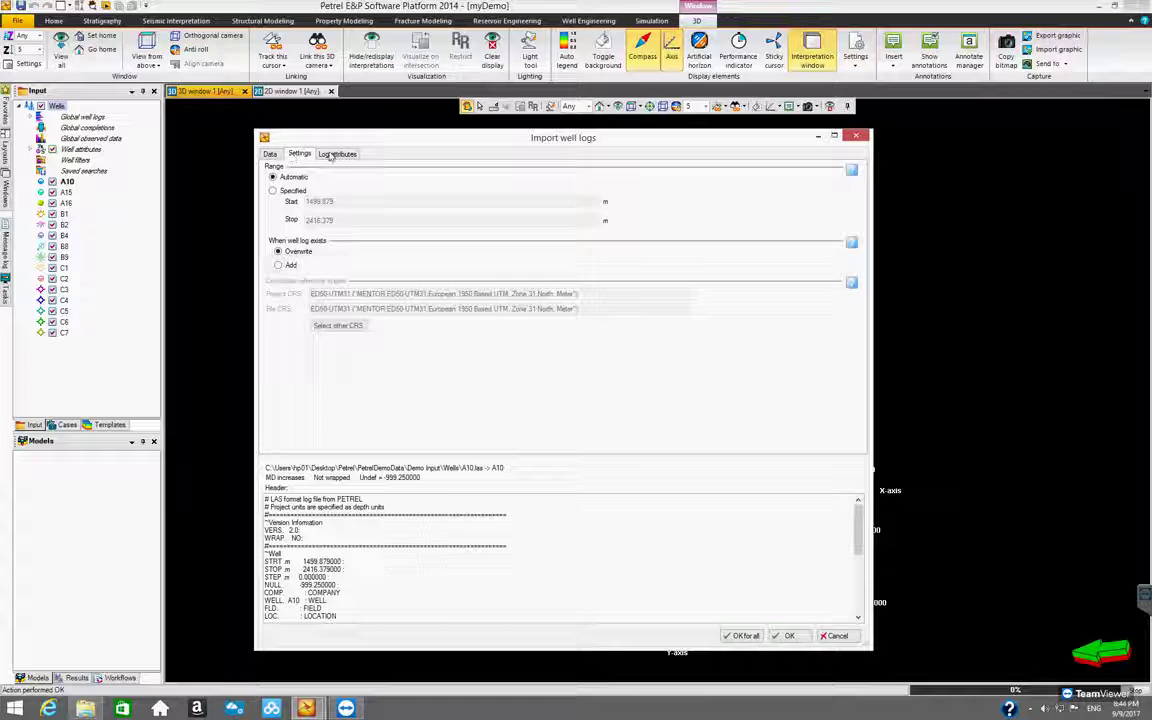
click(335, 154)
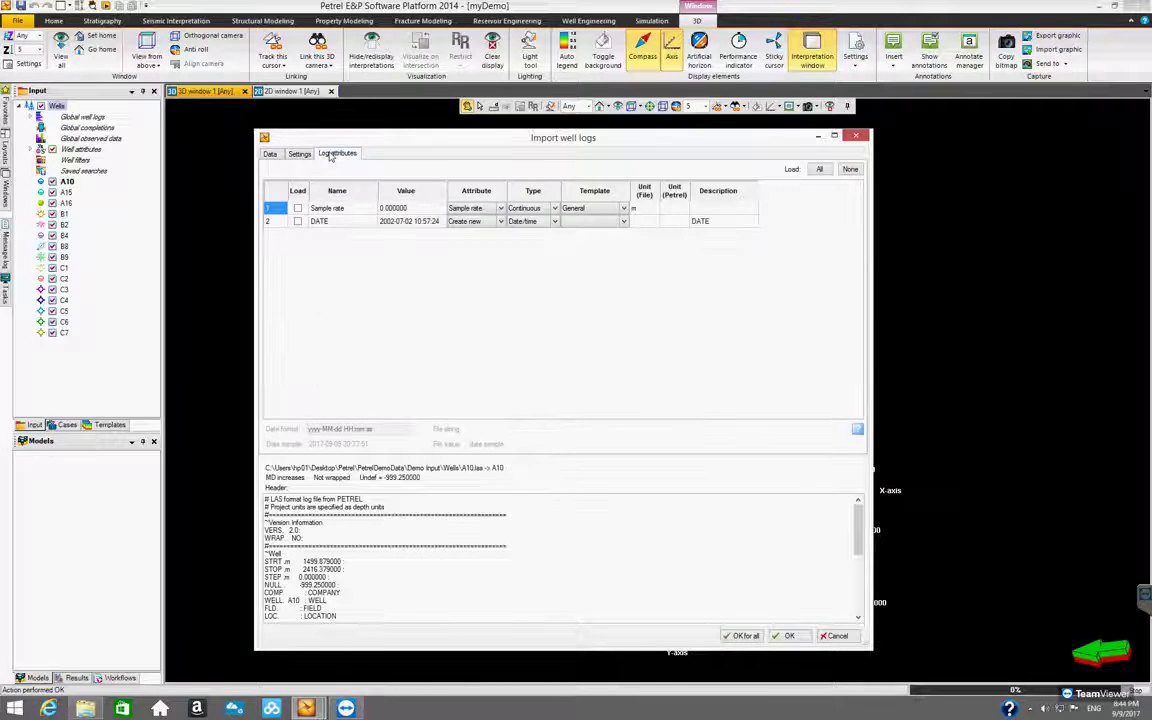
click(270, 155)
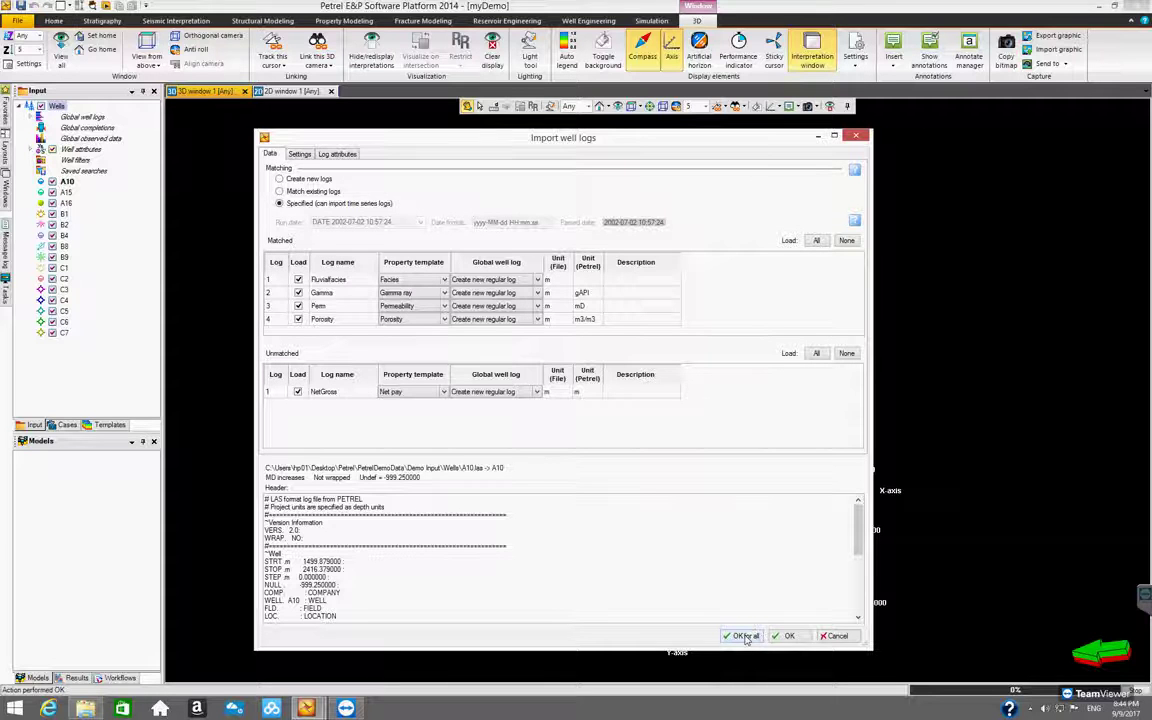
click(745, 637)
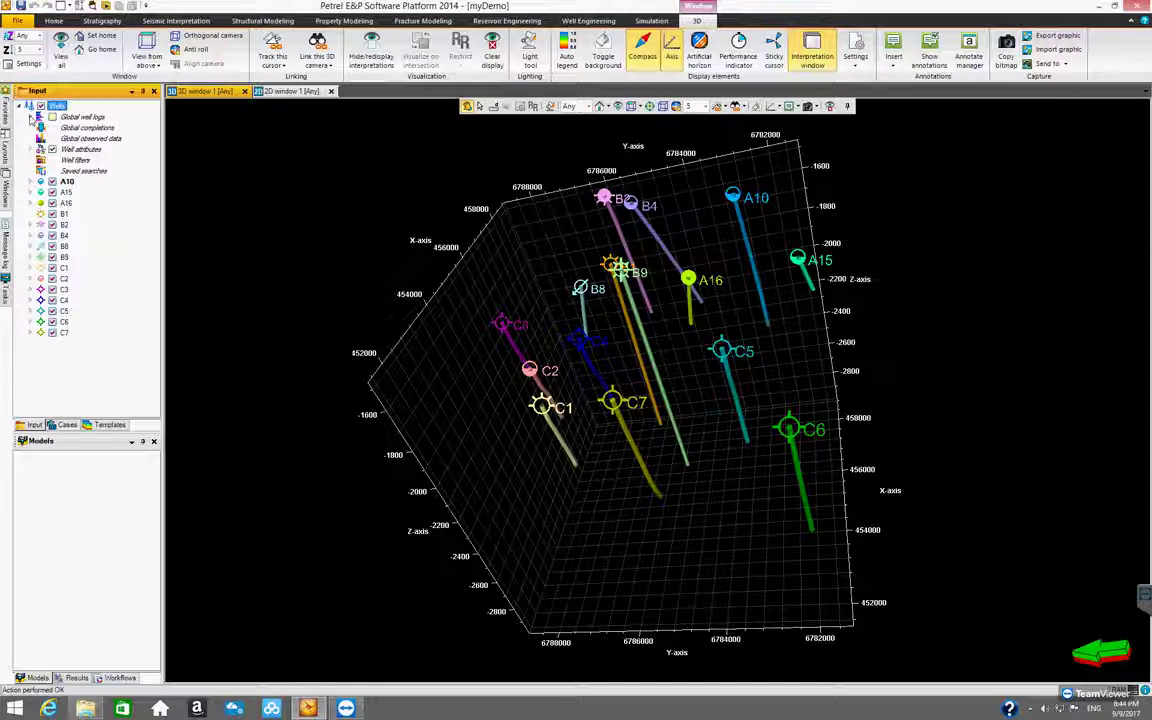
List the global well logs and show the Porosity log along all wells in the 3D view
click(31, 117)
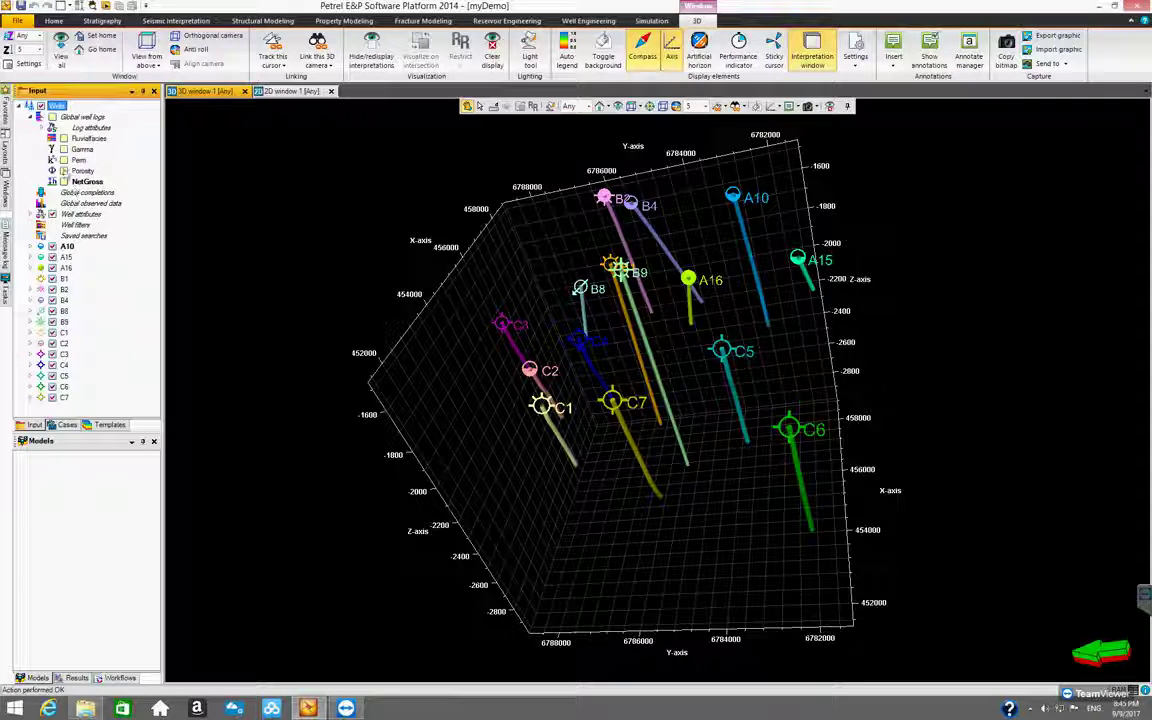
click(64, 171)
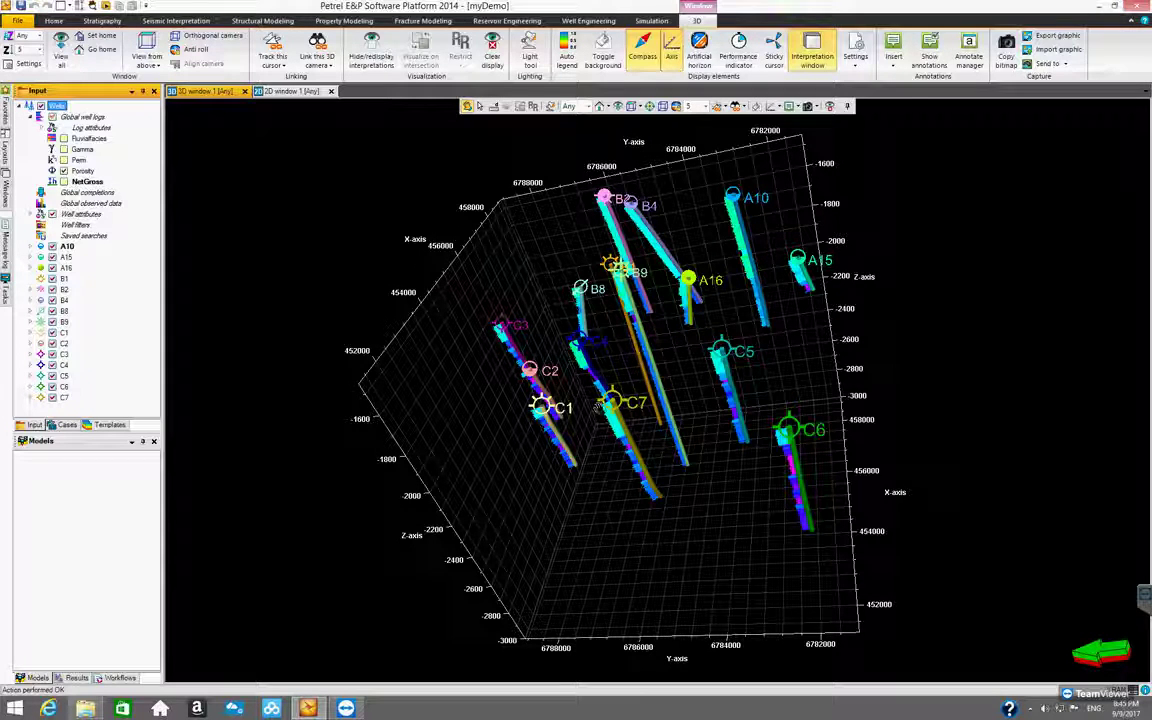
drag(610, 393, 626, 294)
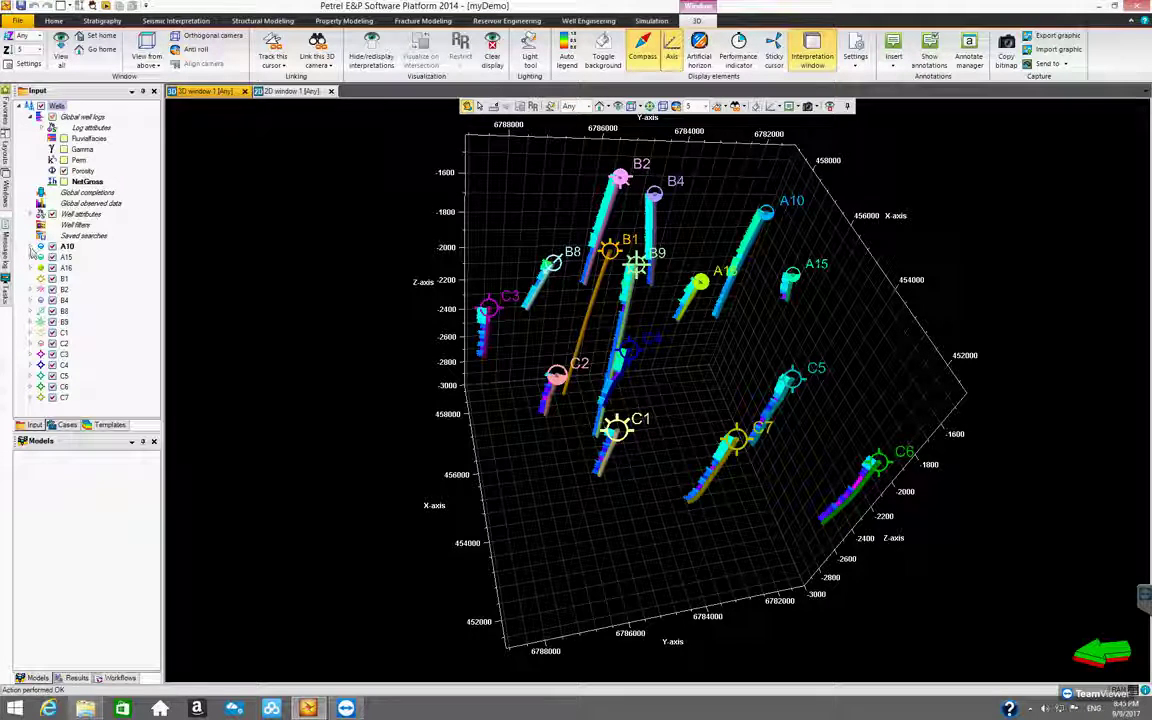
Check which logs are listed under well A10, collapse the well, and inspect the porosity logs in 3D
click(31, 247)
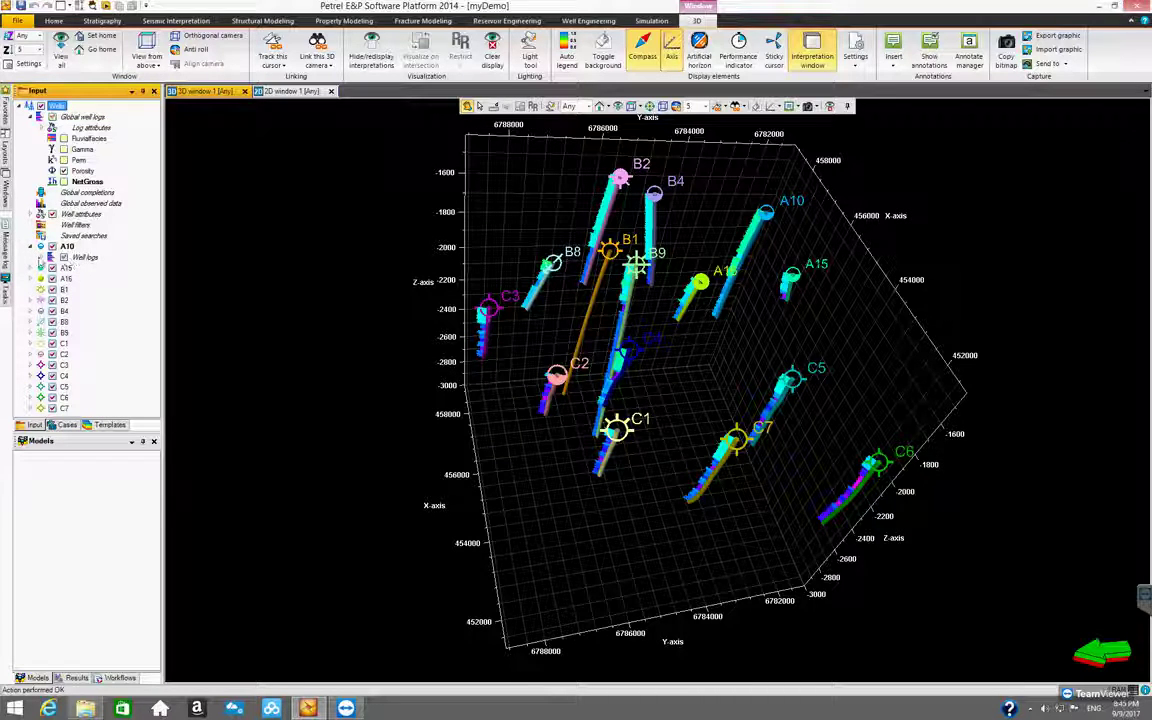
double_click(85, 257)
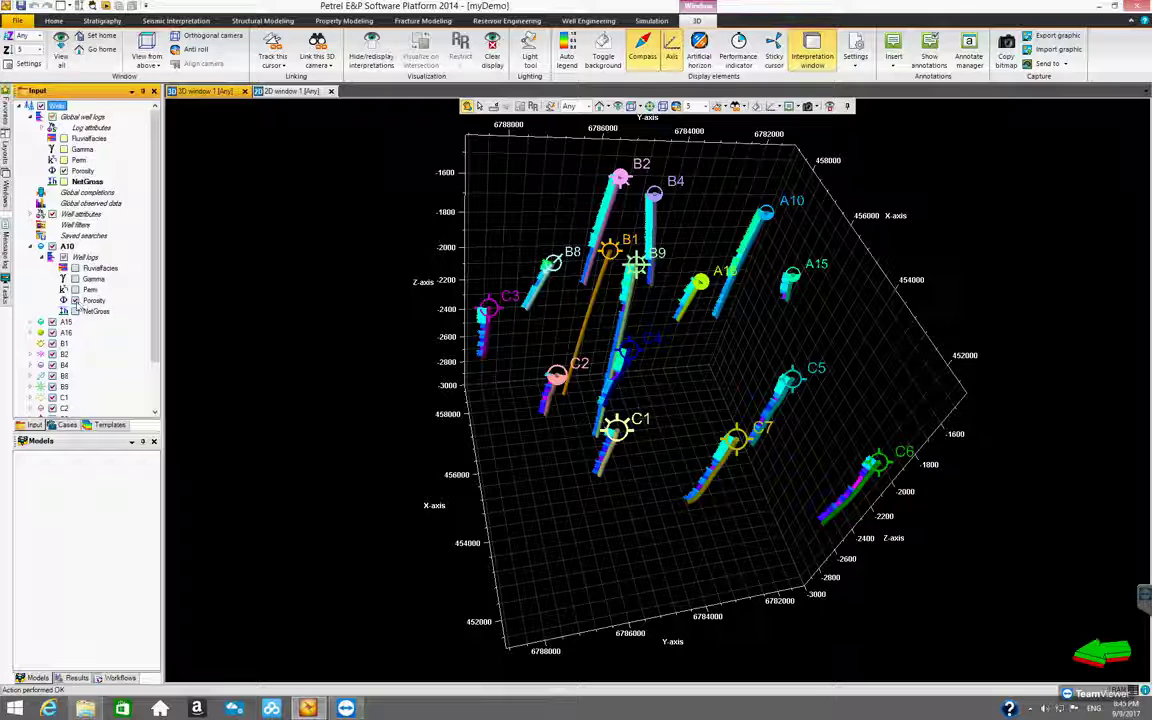
click(31, 246)
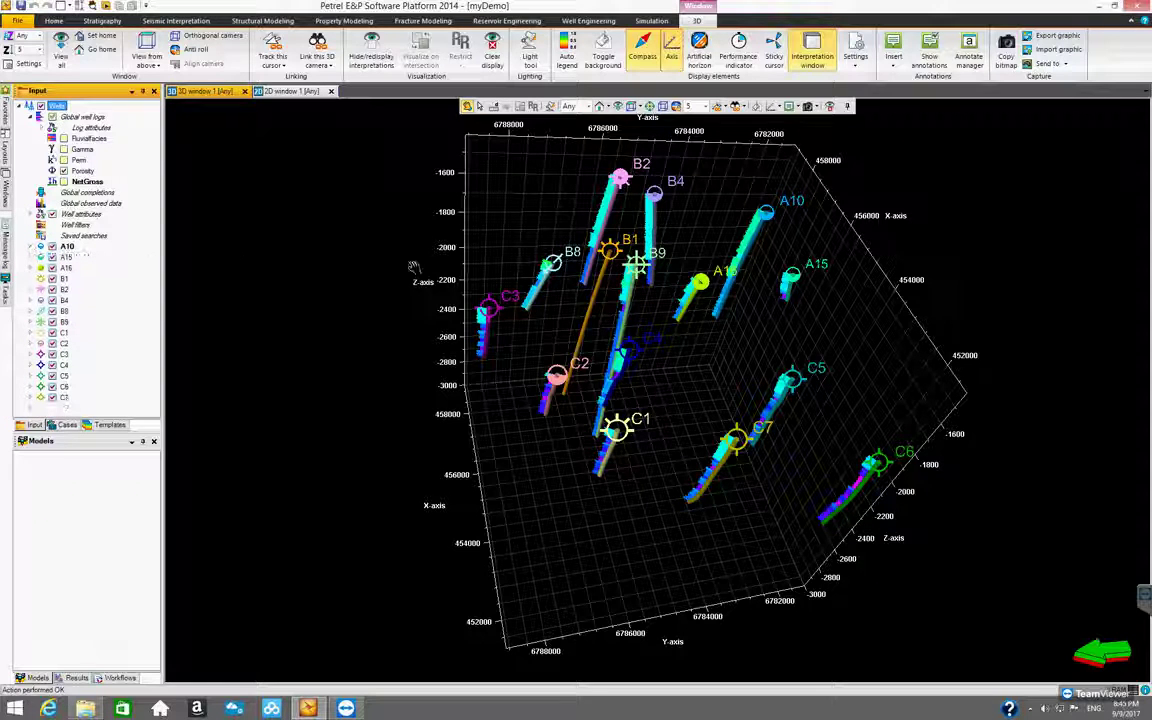
drag(643, 345, 753, 267)
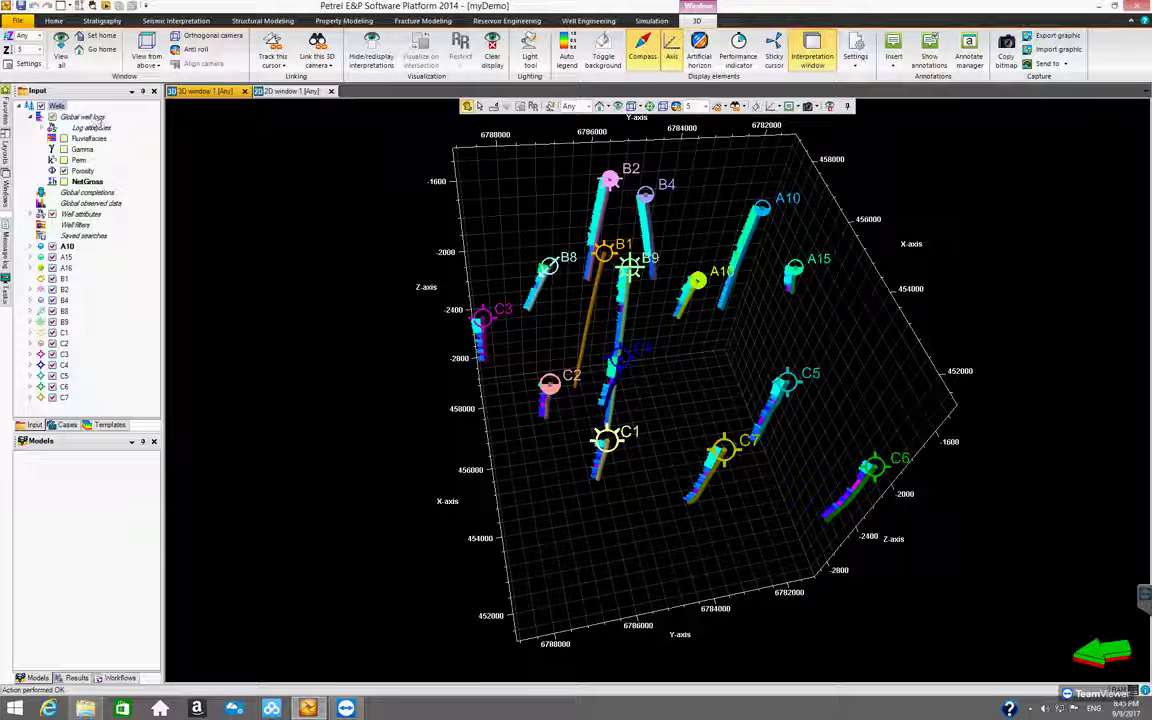
Add the global Perm log to the 3D display and compare it with Porosity along the wells
click(63, 160)
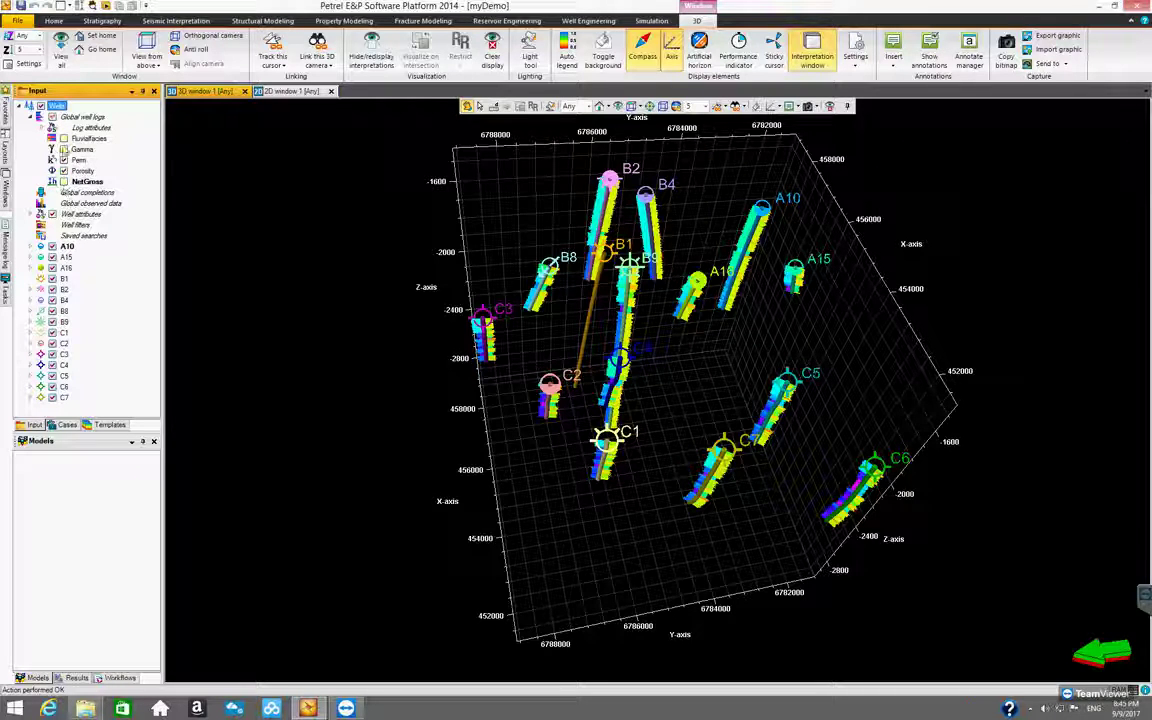
mouse_move(565, 322)
mouse_down()
mouse_move(552, 334)
mouse_move(585, 347)
mouse_move(584, 325)
mouse_up()
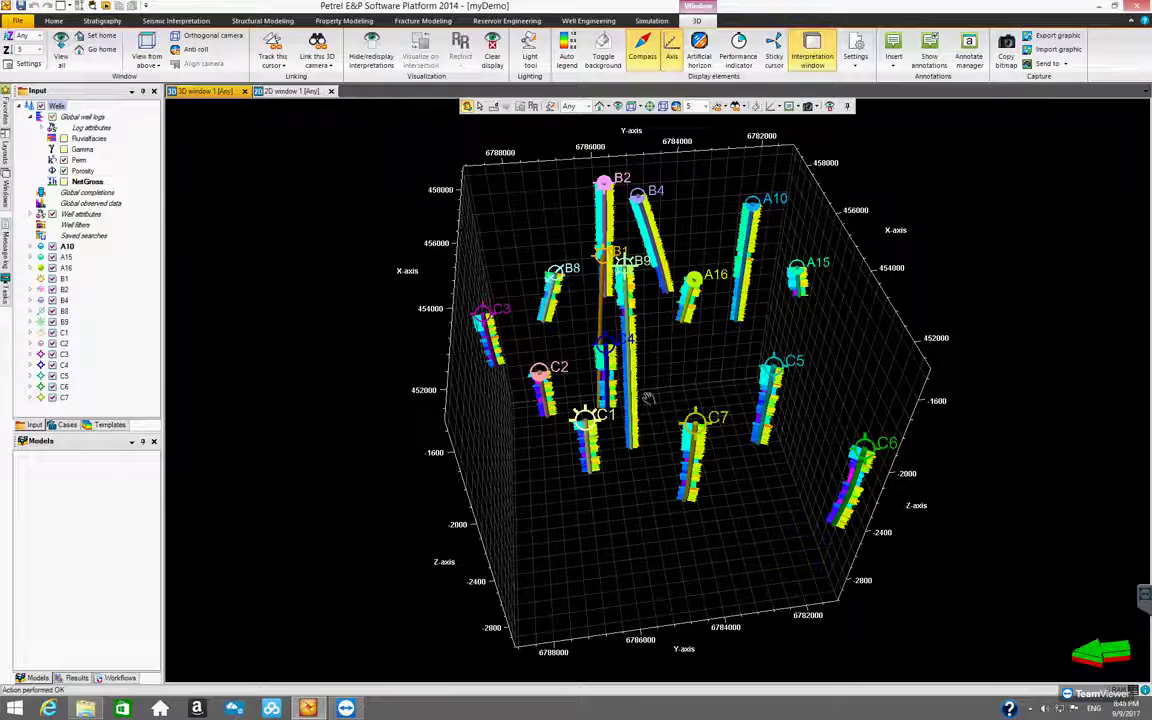
drag(580, 385, 590, 330)
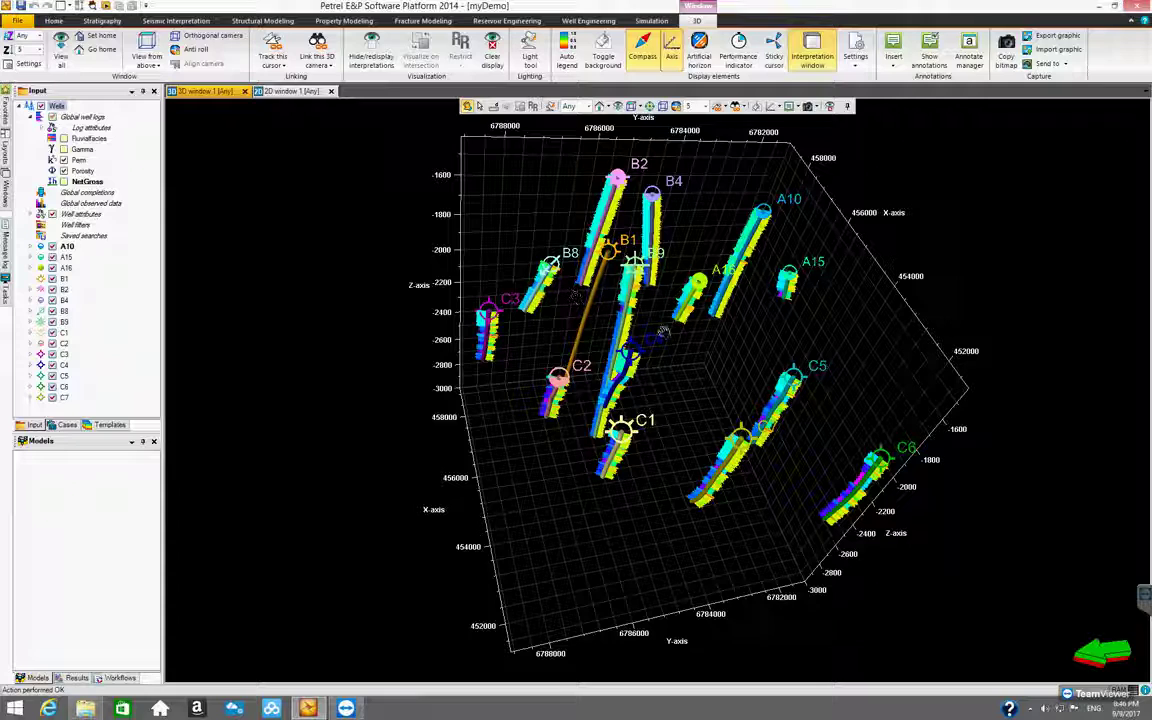
drag(707, 371, 640, 340)
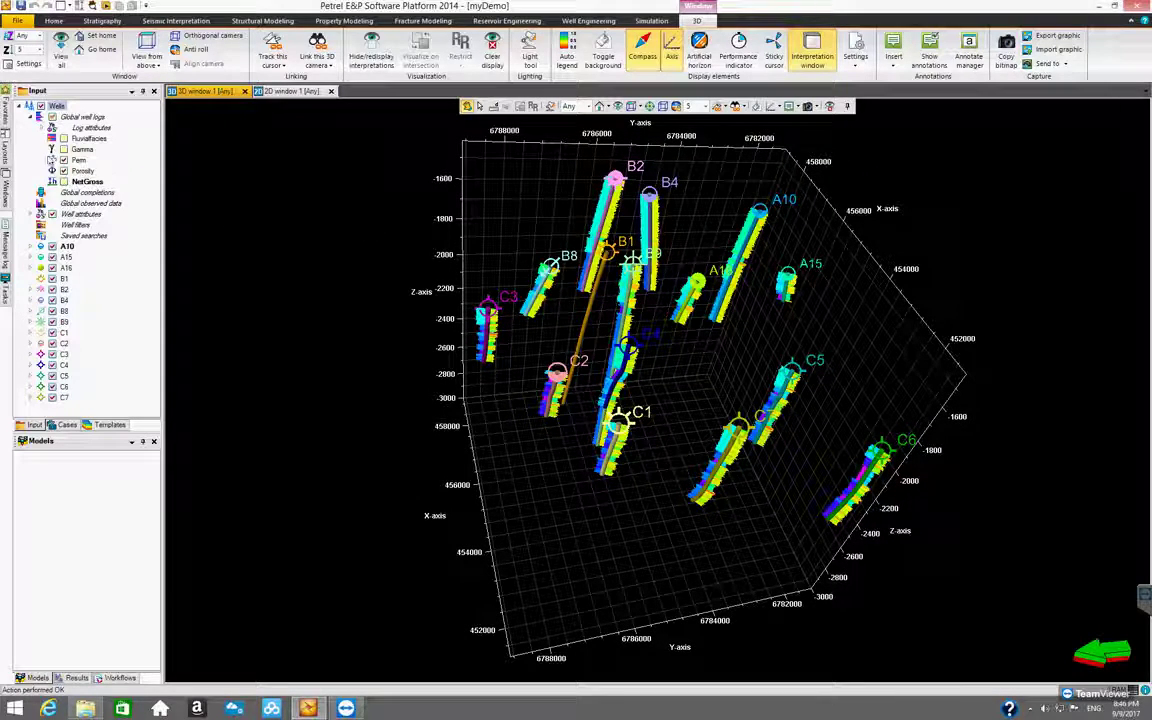
Hide the global Perm and Porosity logs so only the well trajectories are displayed
click(64, 161)
click(64, 171)
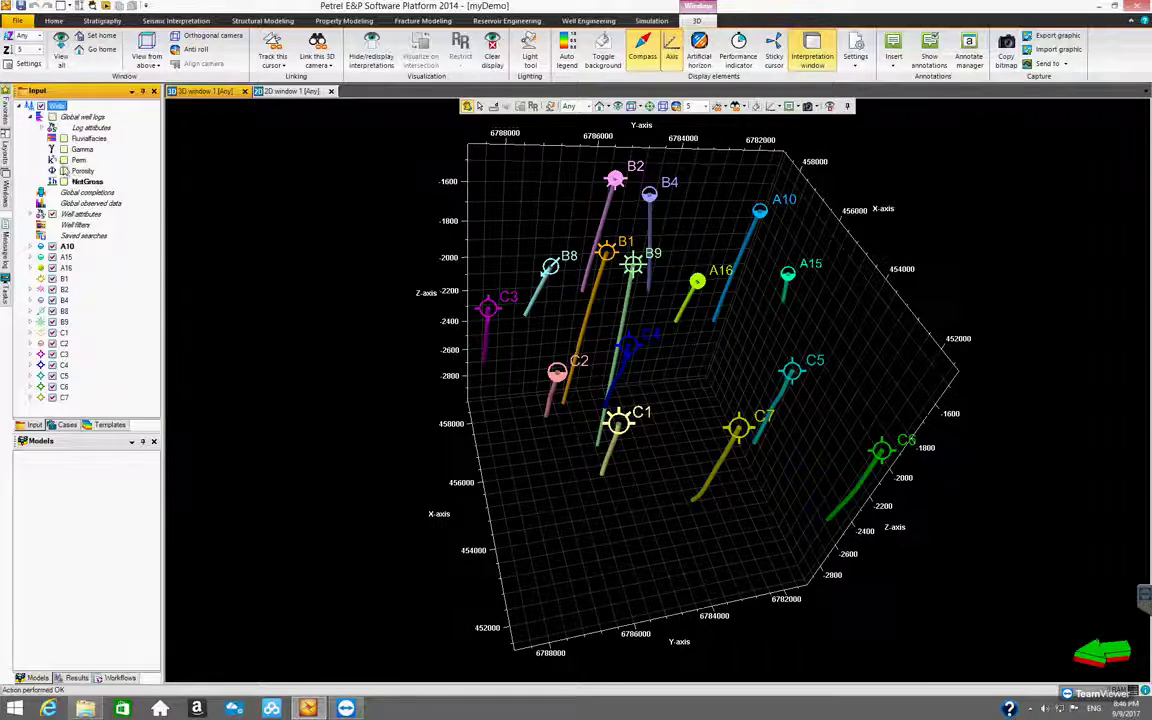
drag(584, 323, 719, 365)
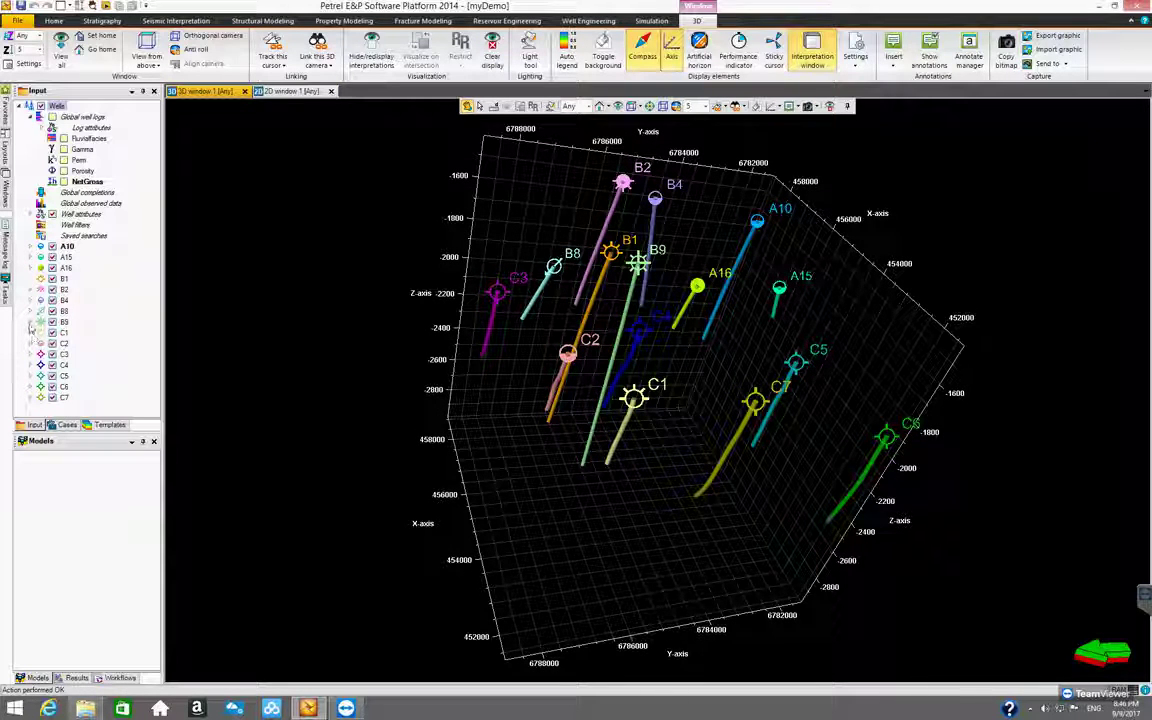
Expand the well logs of B9 and show its Perm and Porosity logs for that well alone in 3D
click(30, 322)
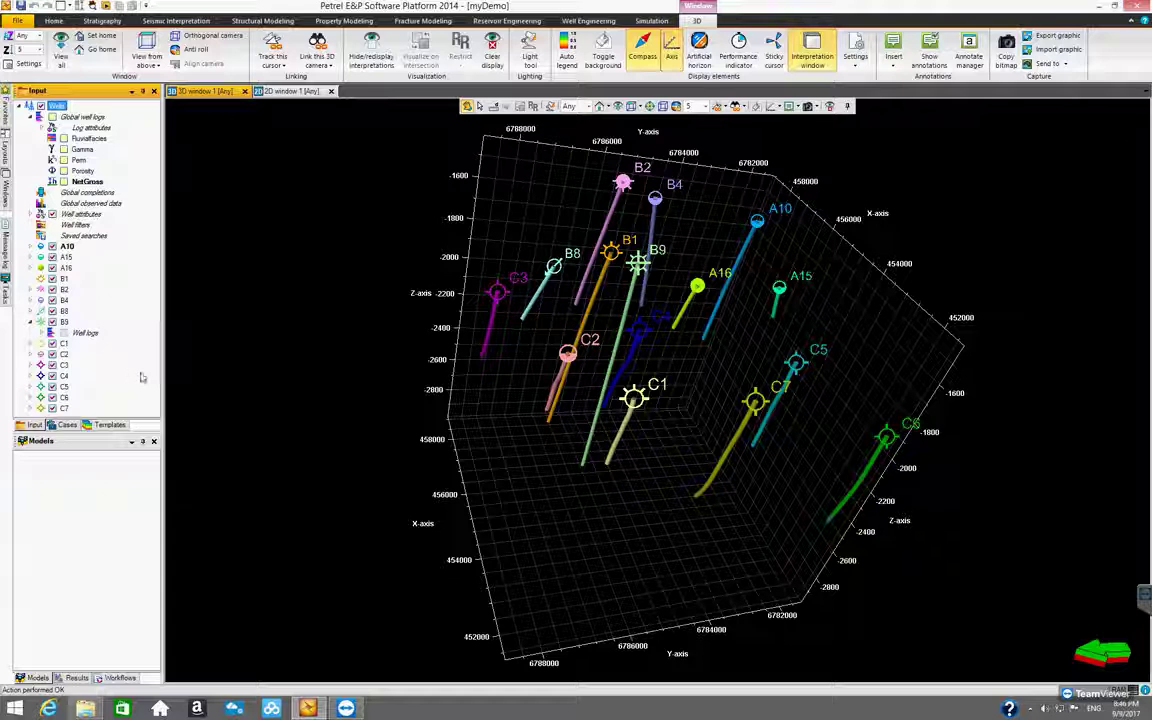
click(42, 333)
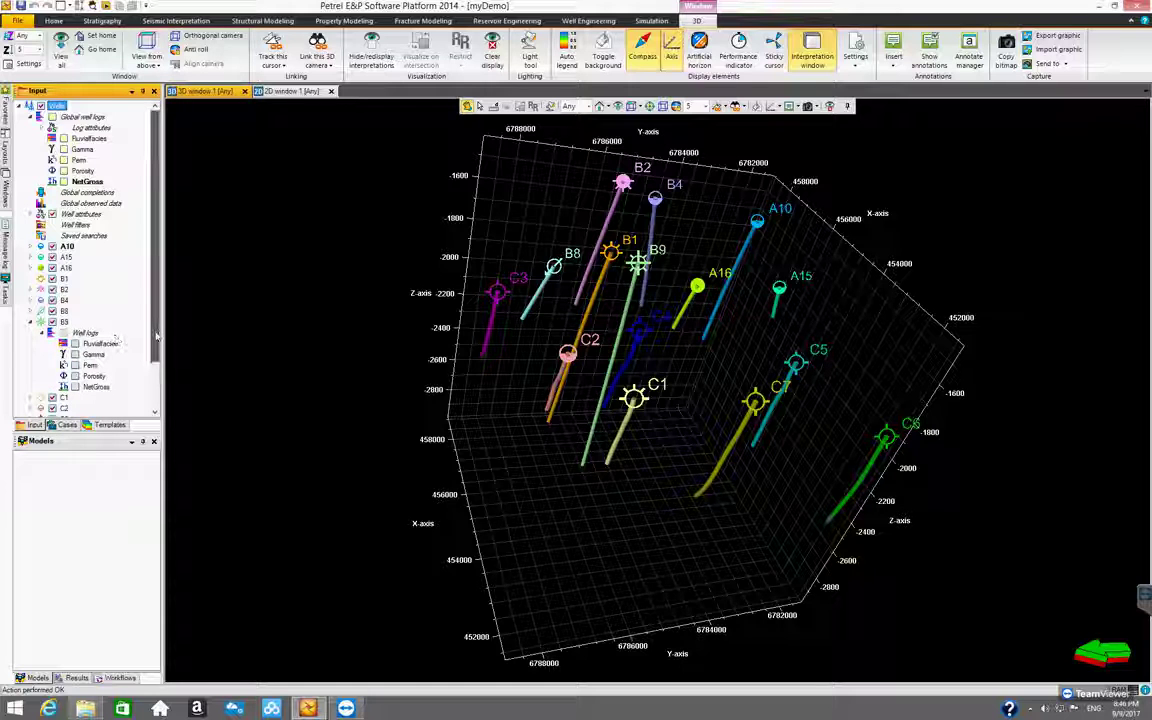
scroll(156, 353, down, 2)
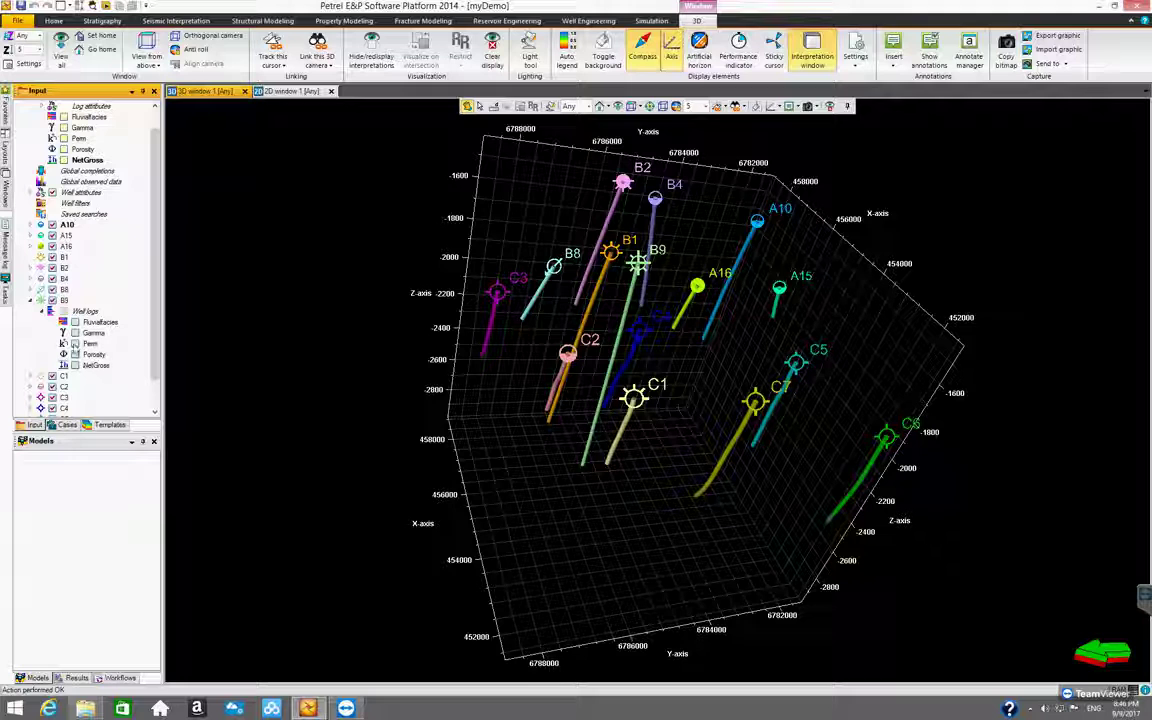
click(75, 343)
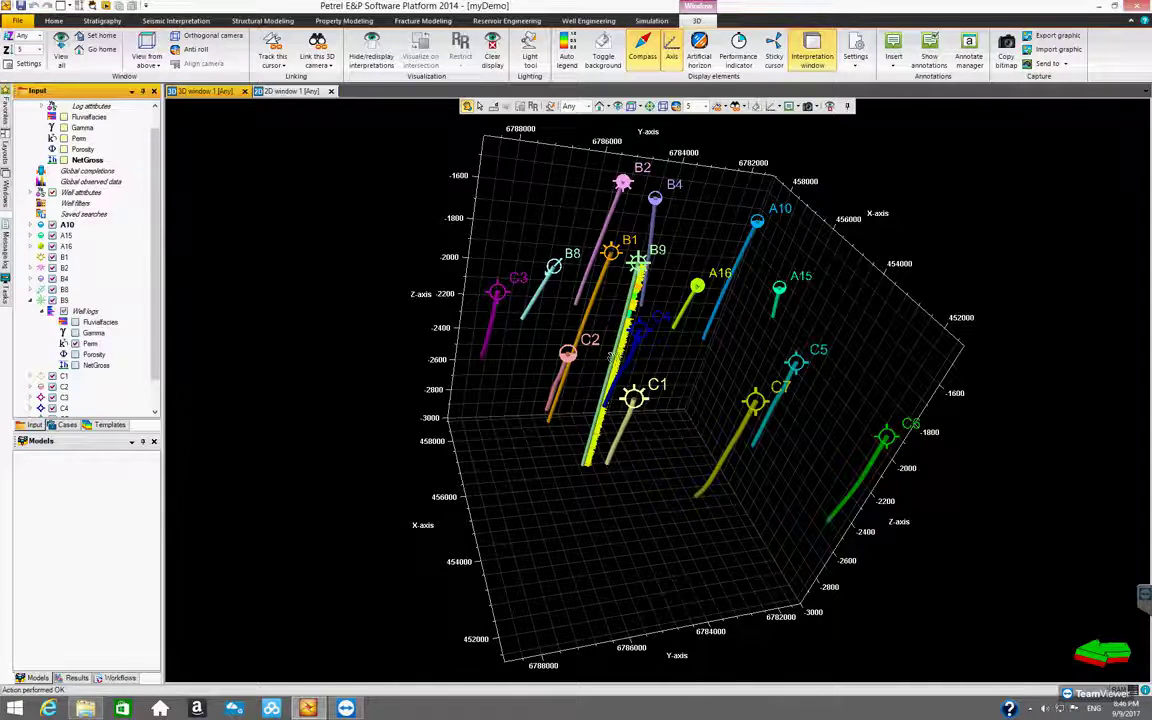
drag(560, 322, 633, 367)
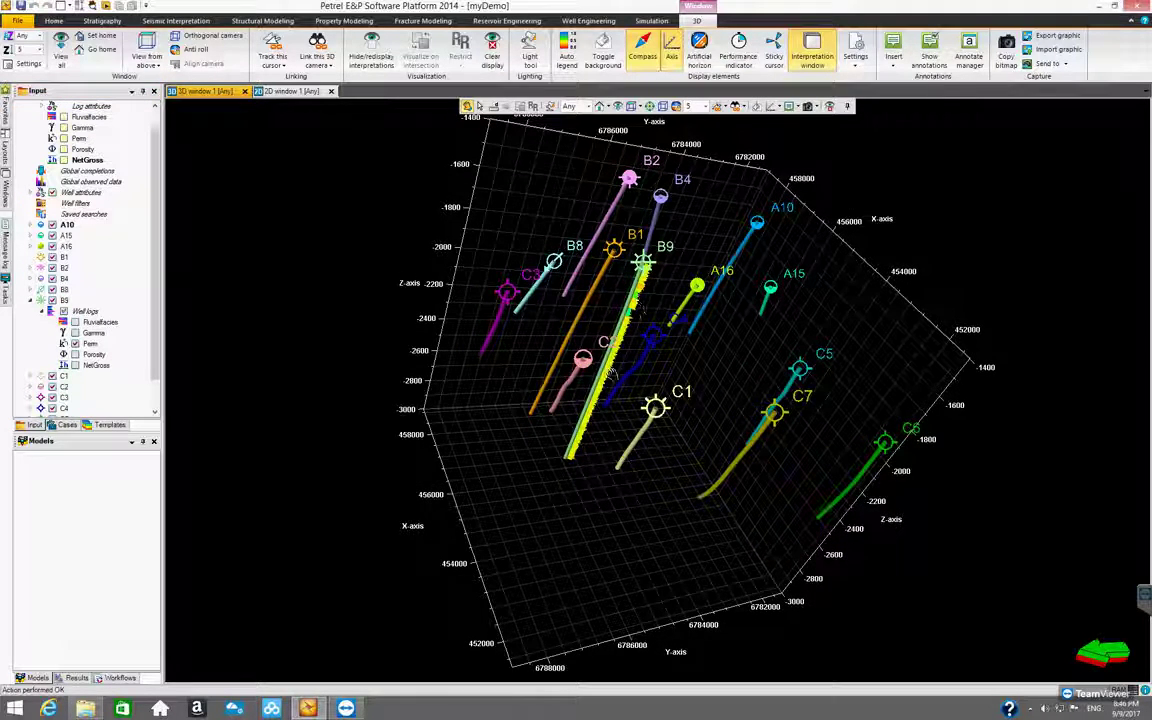
click(75, 354)
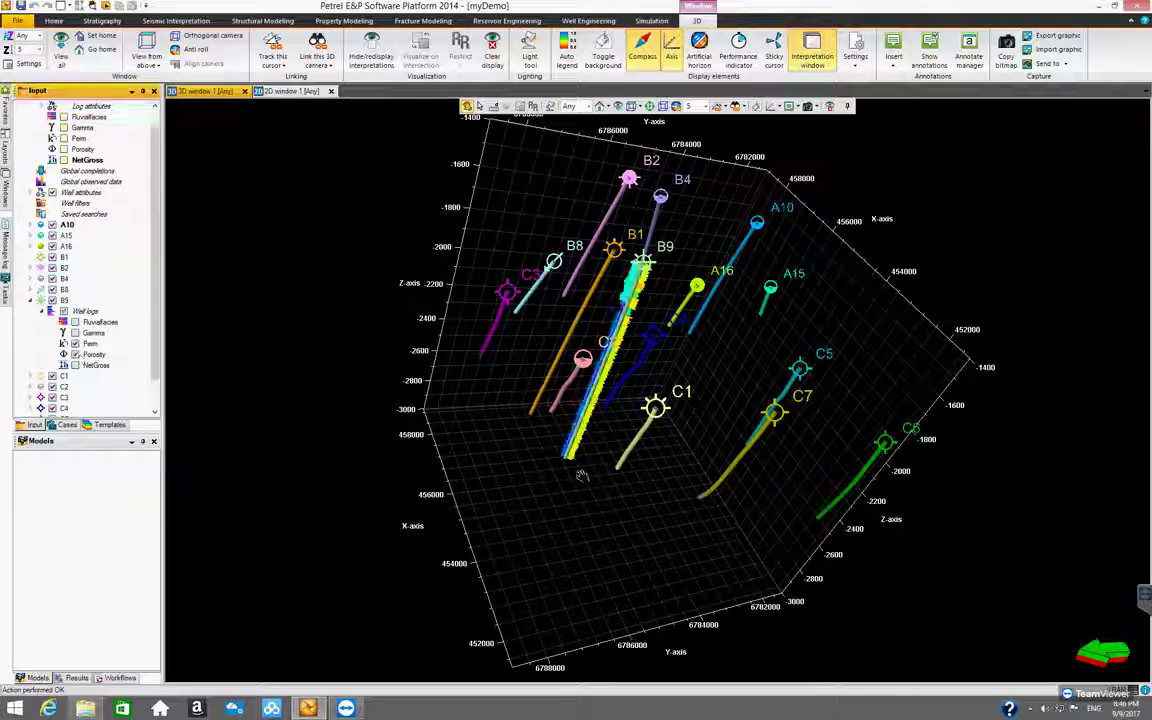
drag(596, 435, 604, 428)
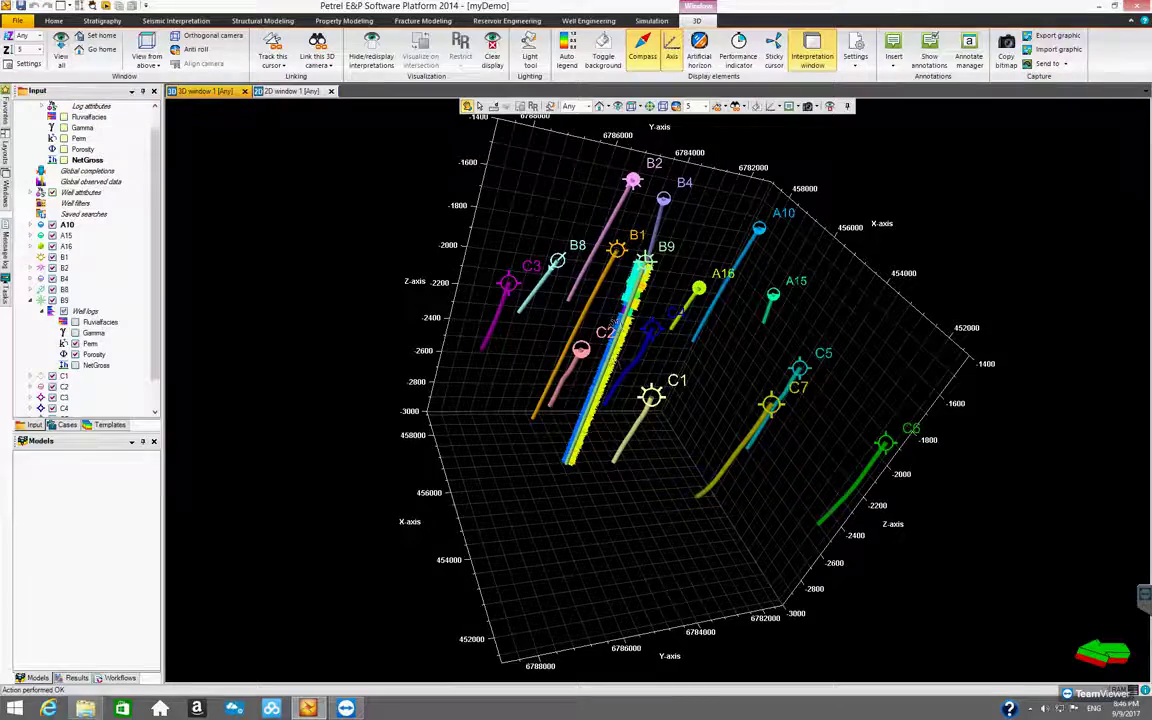
drag(635, 376, 652, 313)
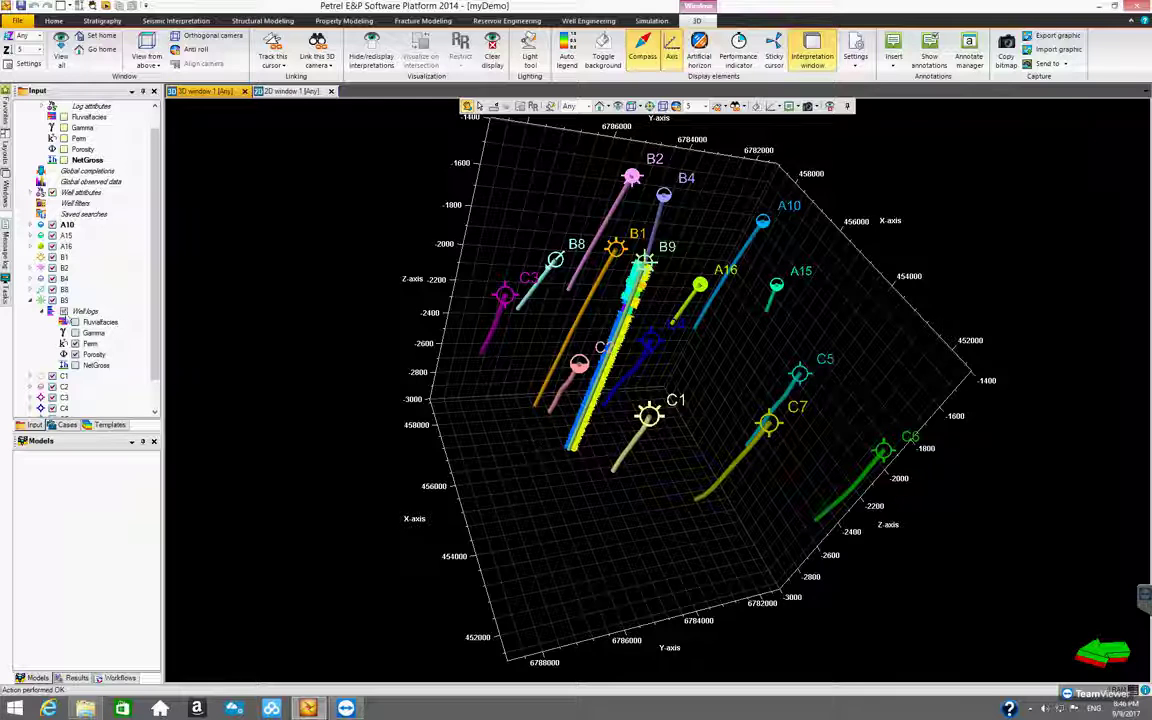
Hide all well logs of B9 and collapse the well in the tree
click(64, 312)
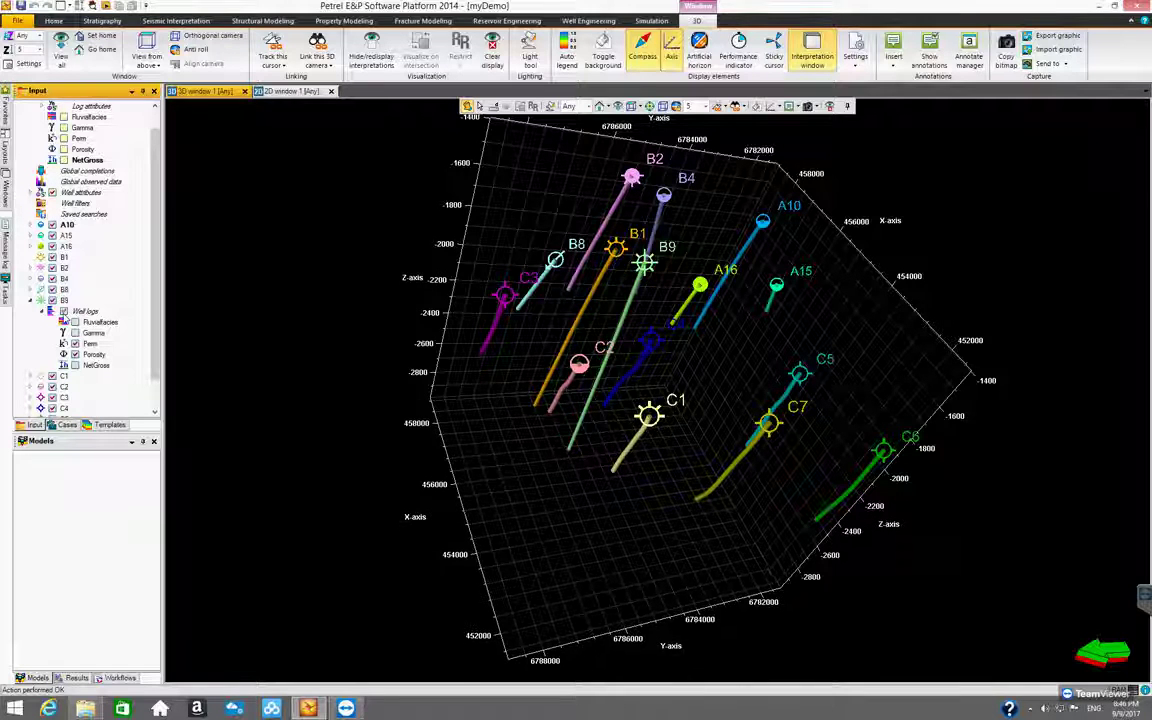
click(31, 301)
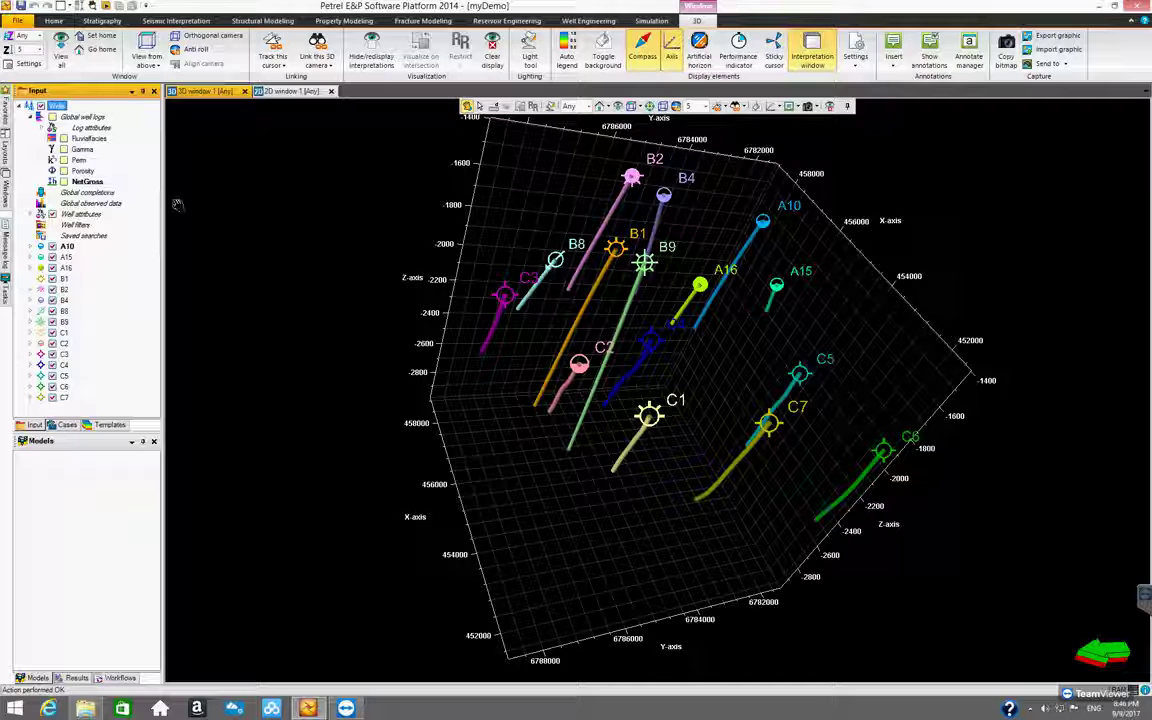
Narrow the Input pane slightly and save the project
mouse_move(161, 198)
mouse_down()
mouse_move(145, 198)
mouse_move(156, 198)
mouse_up()
click(20, 5)
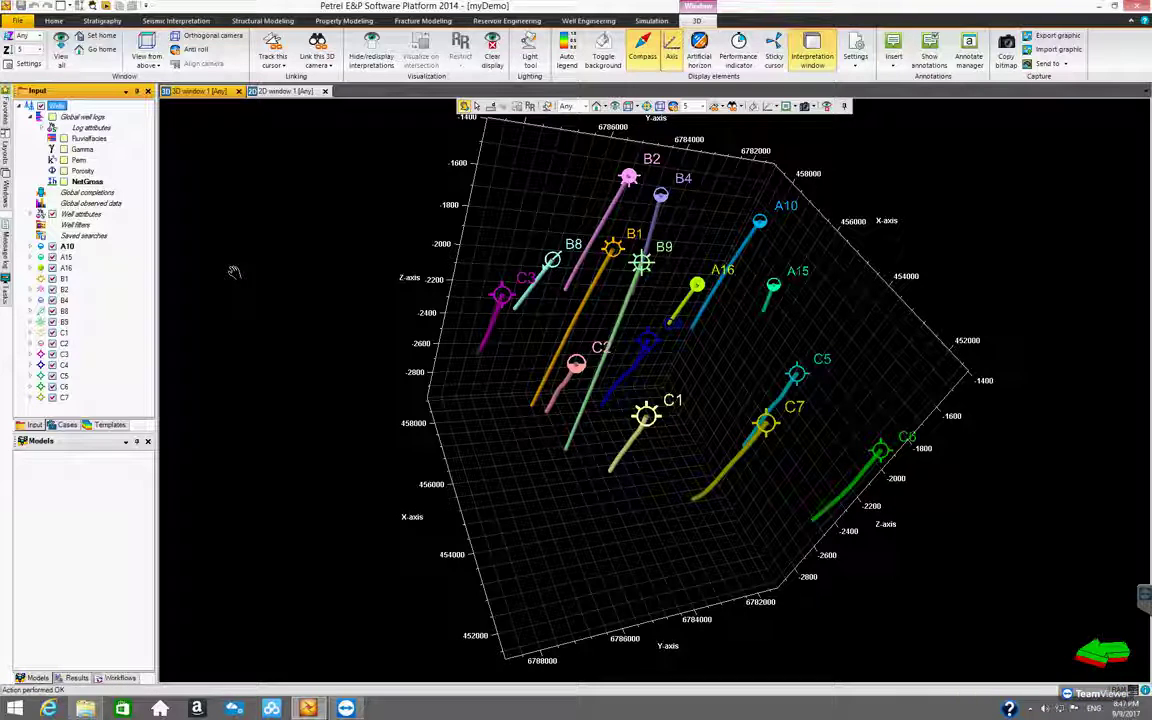
mouse_move(1150, 2)
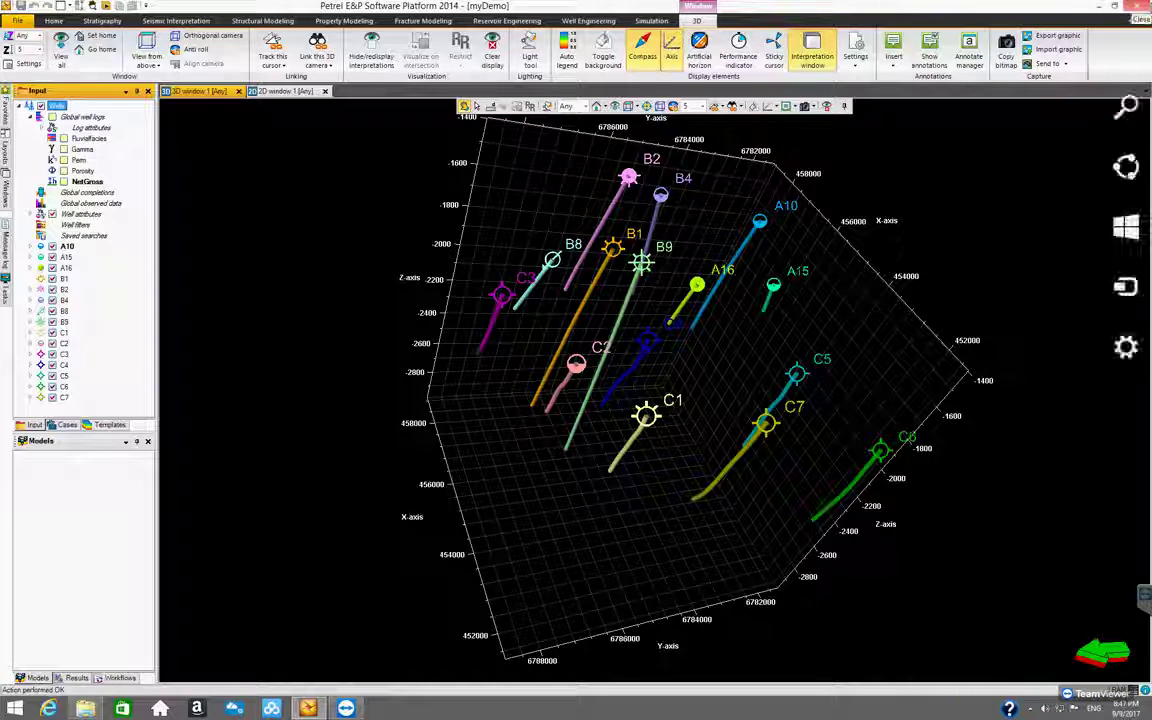